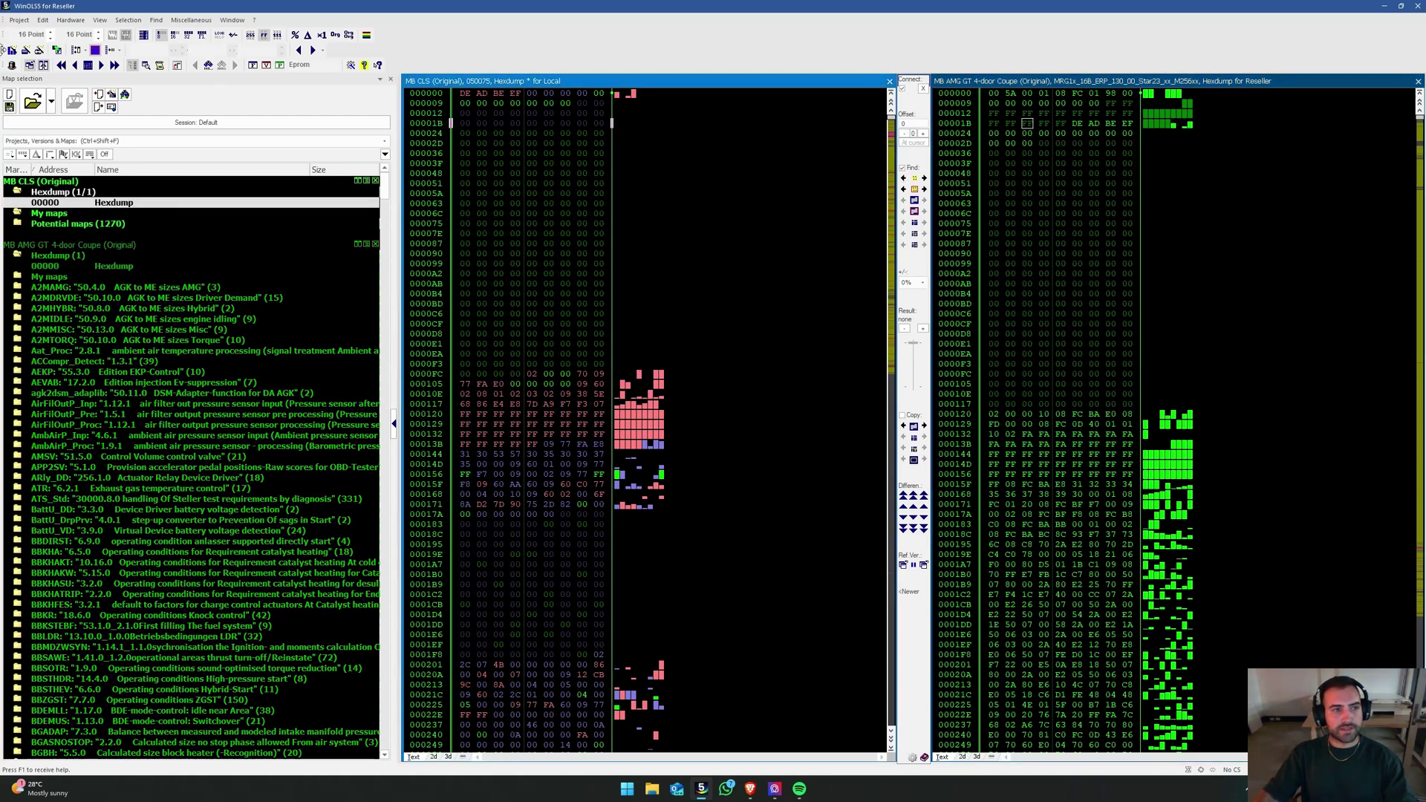
Step: Check the project properties for ECU build MG1CP002 and close them unchanged
left_click(19, 20)
left_click(63, 118)
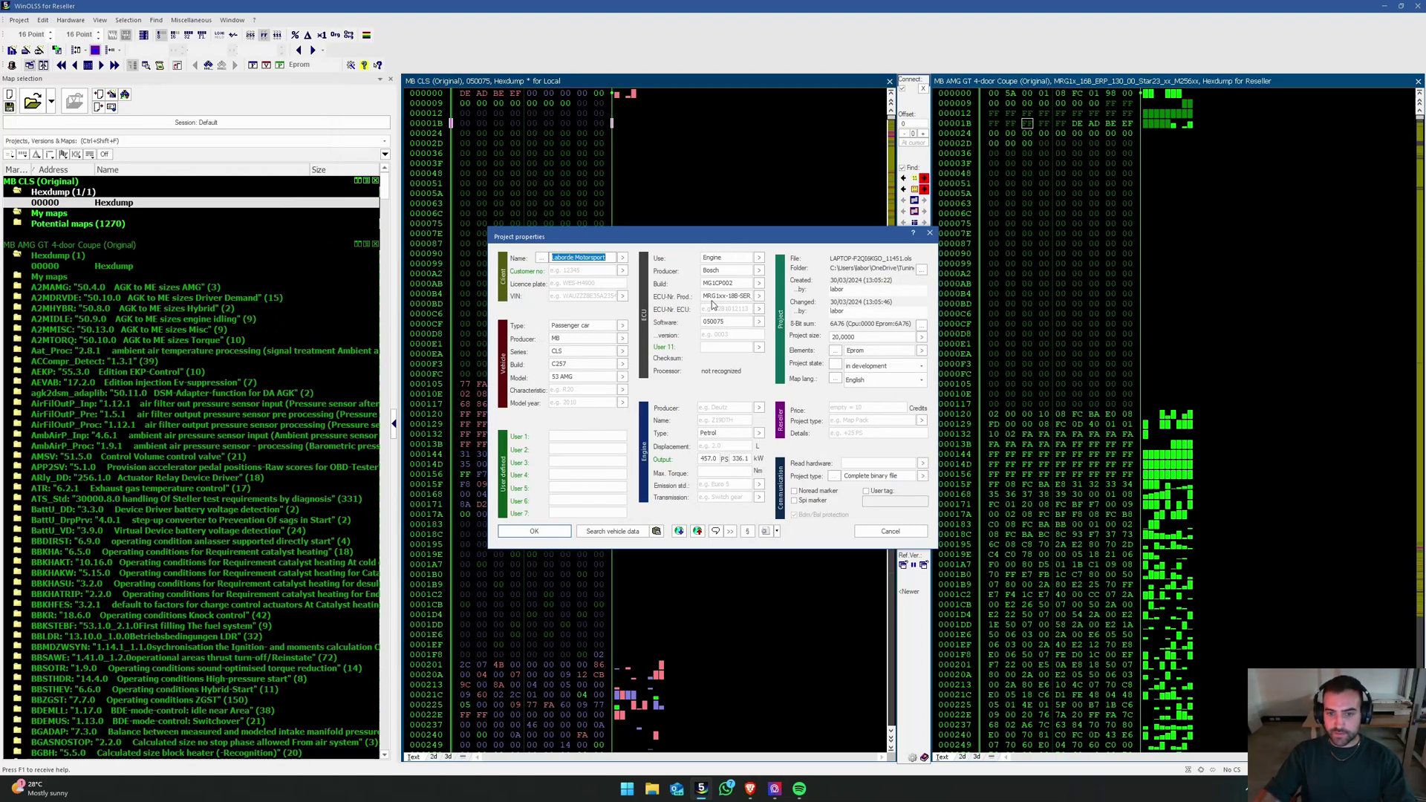
left_click(742, 282)
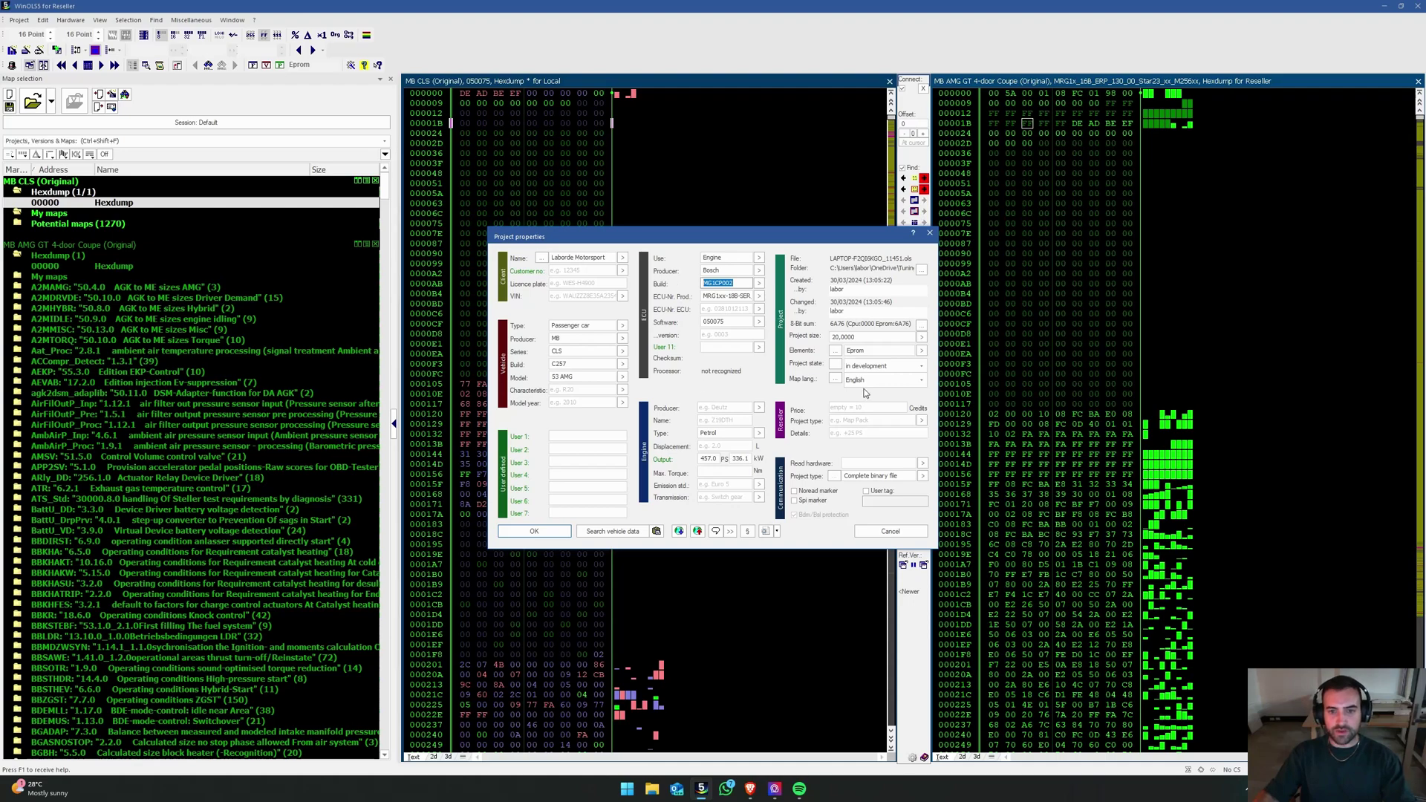
key("Return")
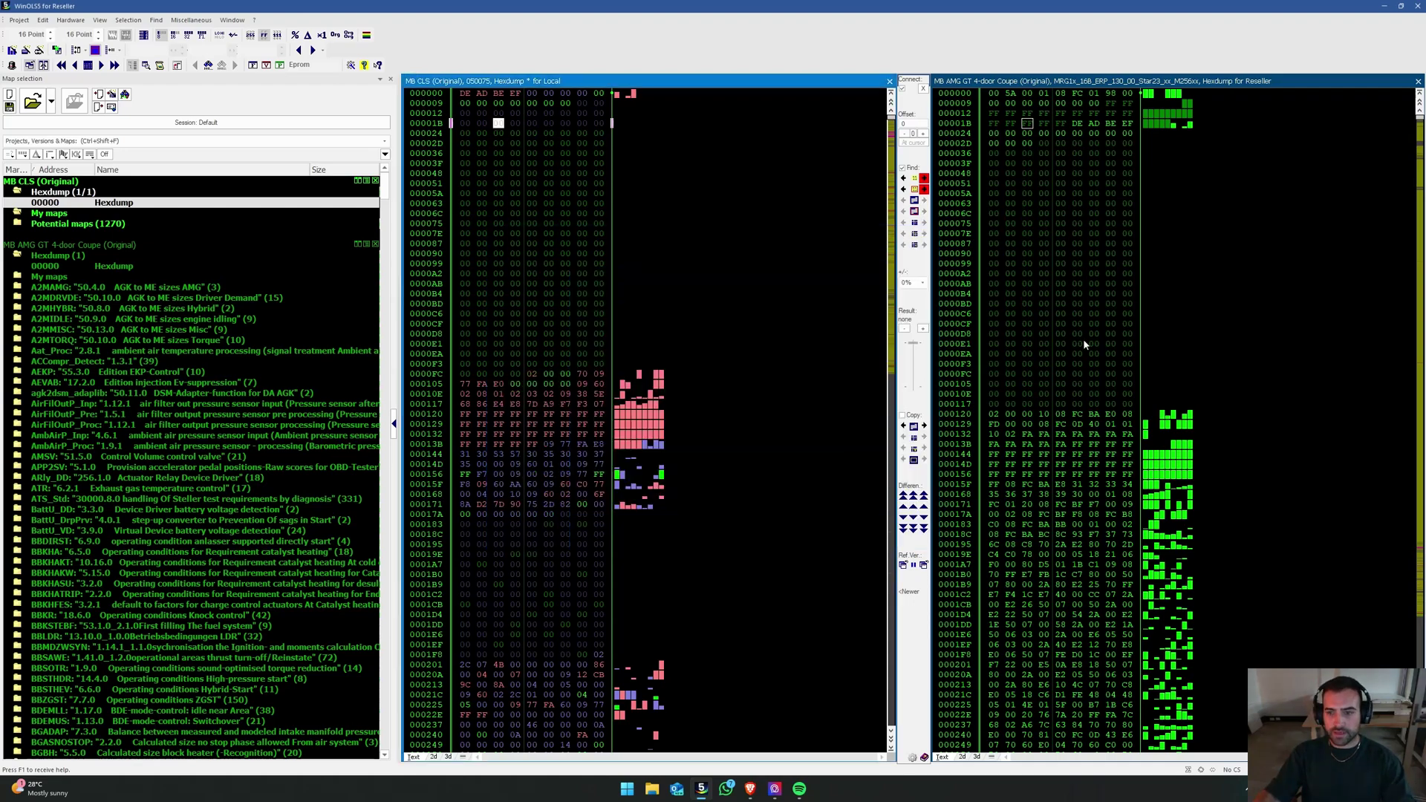
Step: Show BBSOTR map 39AE36 in both hexdumps at 8 bytes per row
left_click(1044, 112)
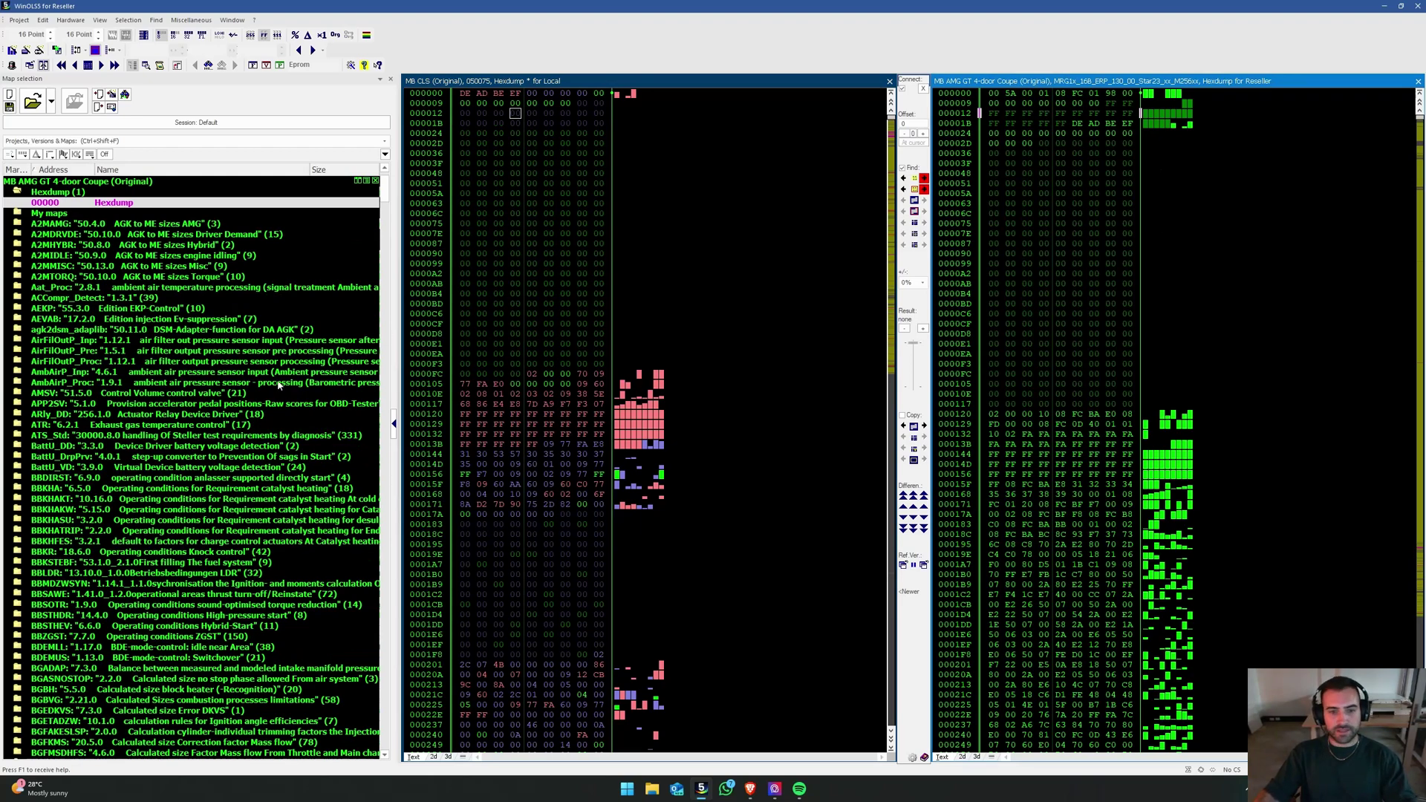
scroll(105, 387, "down", 8)
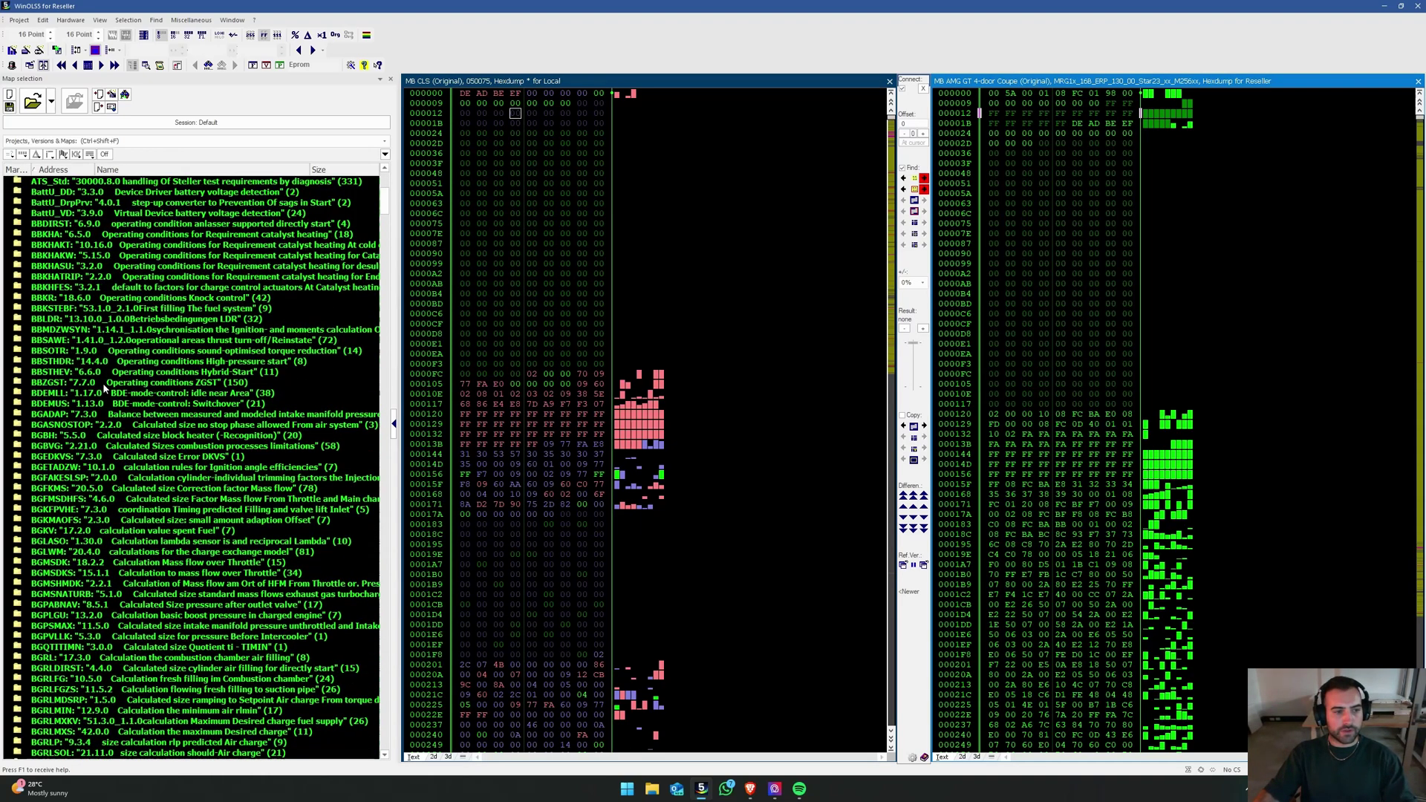
left_click(17, 352)
right_click(74, 359)
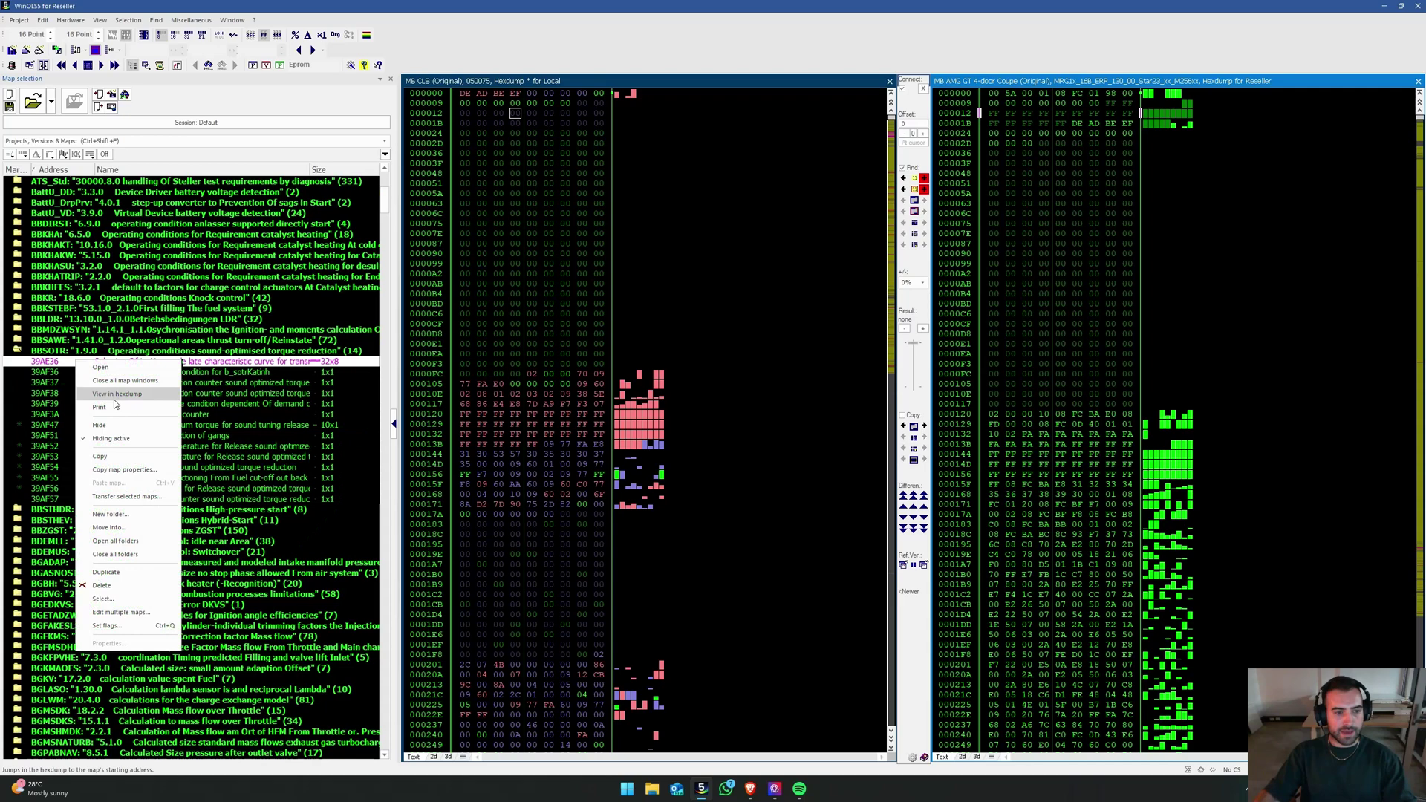
left_click(111, 393)
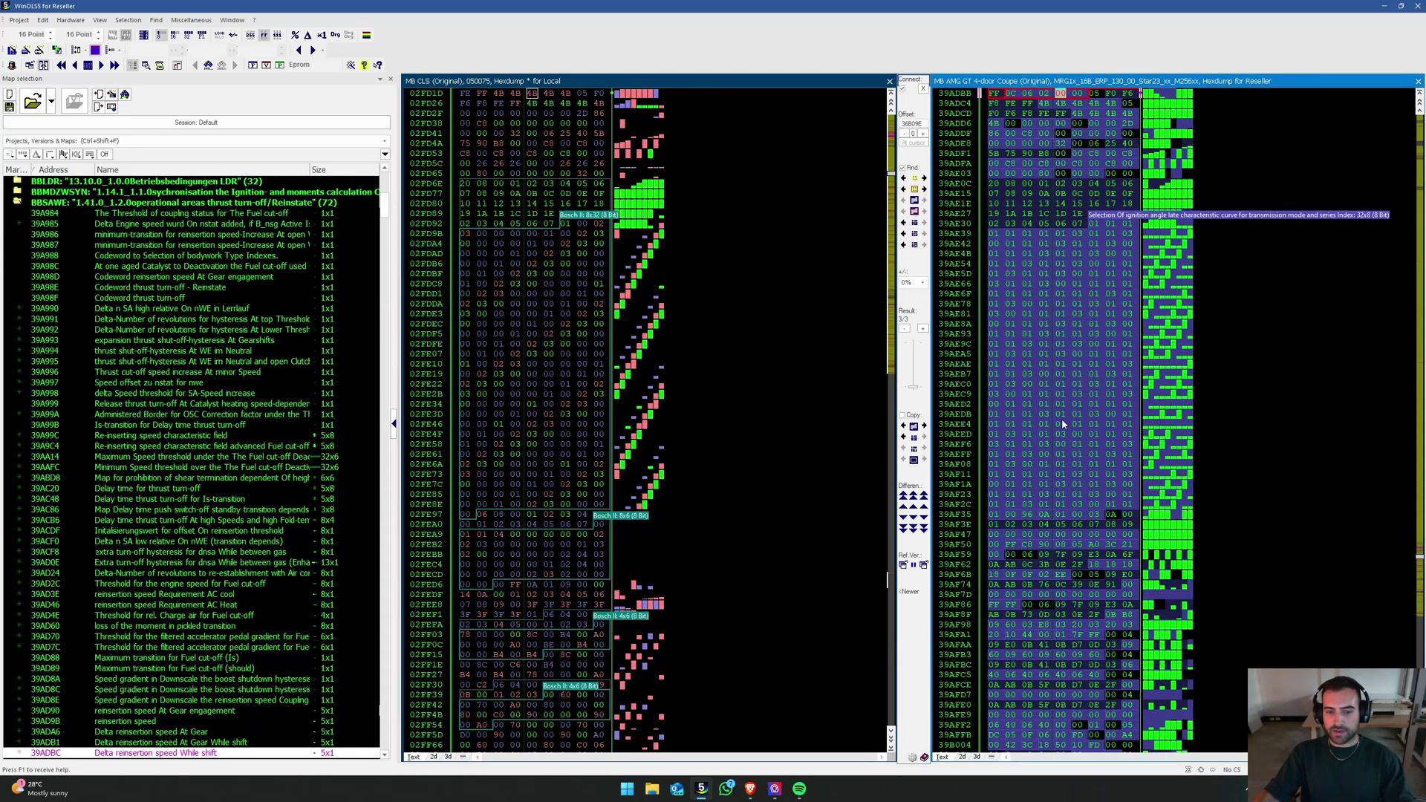
key("m")
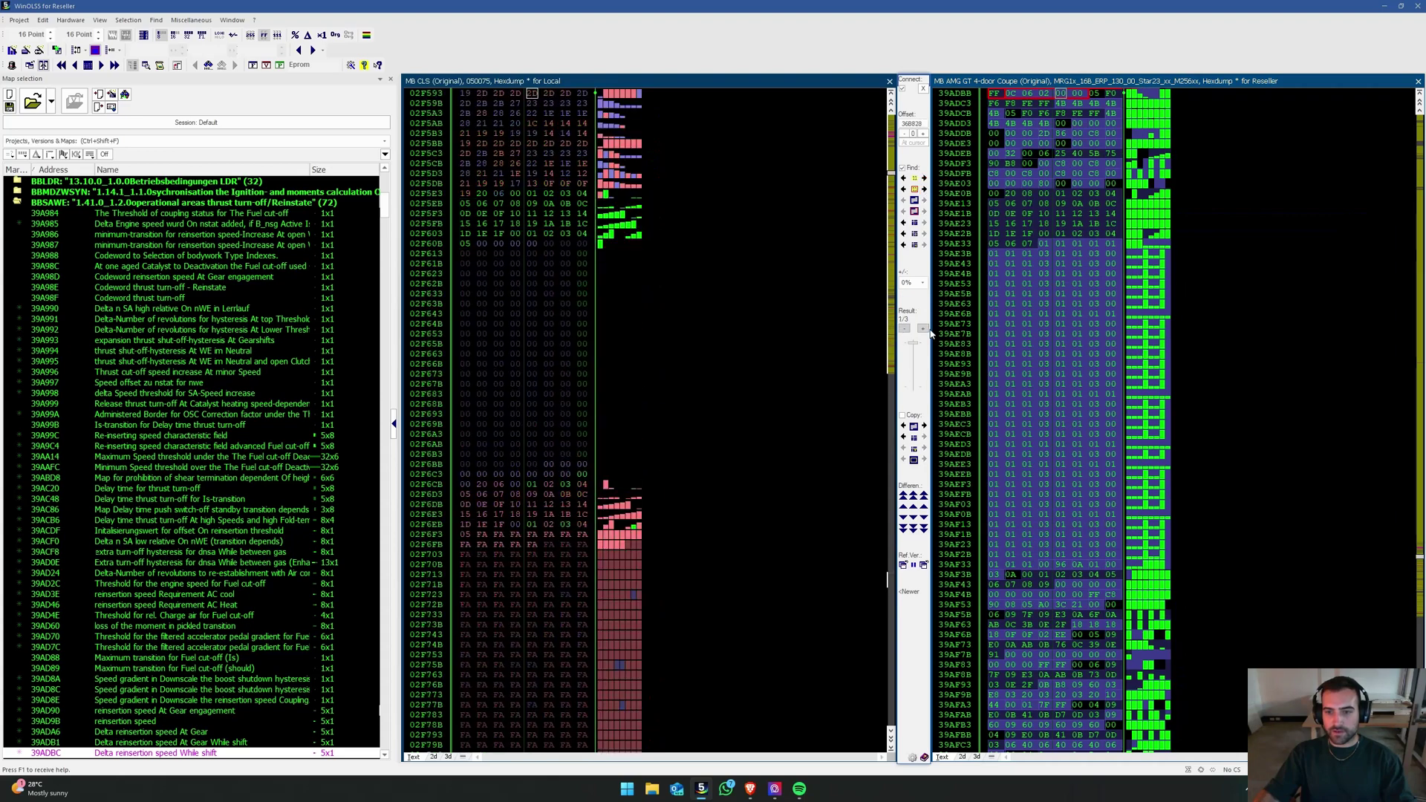
Step: Select the ignition angle late curve map in the CLS and AMG GT hexdumps
scroll(1105, 385, "down", 2)
scroll(1106, 385, "down", 1)
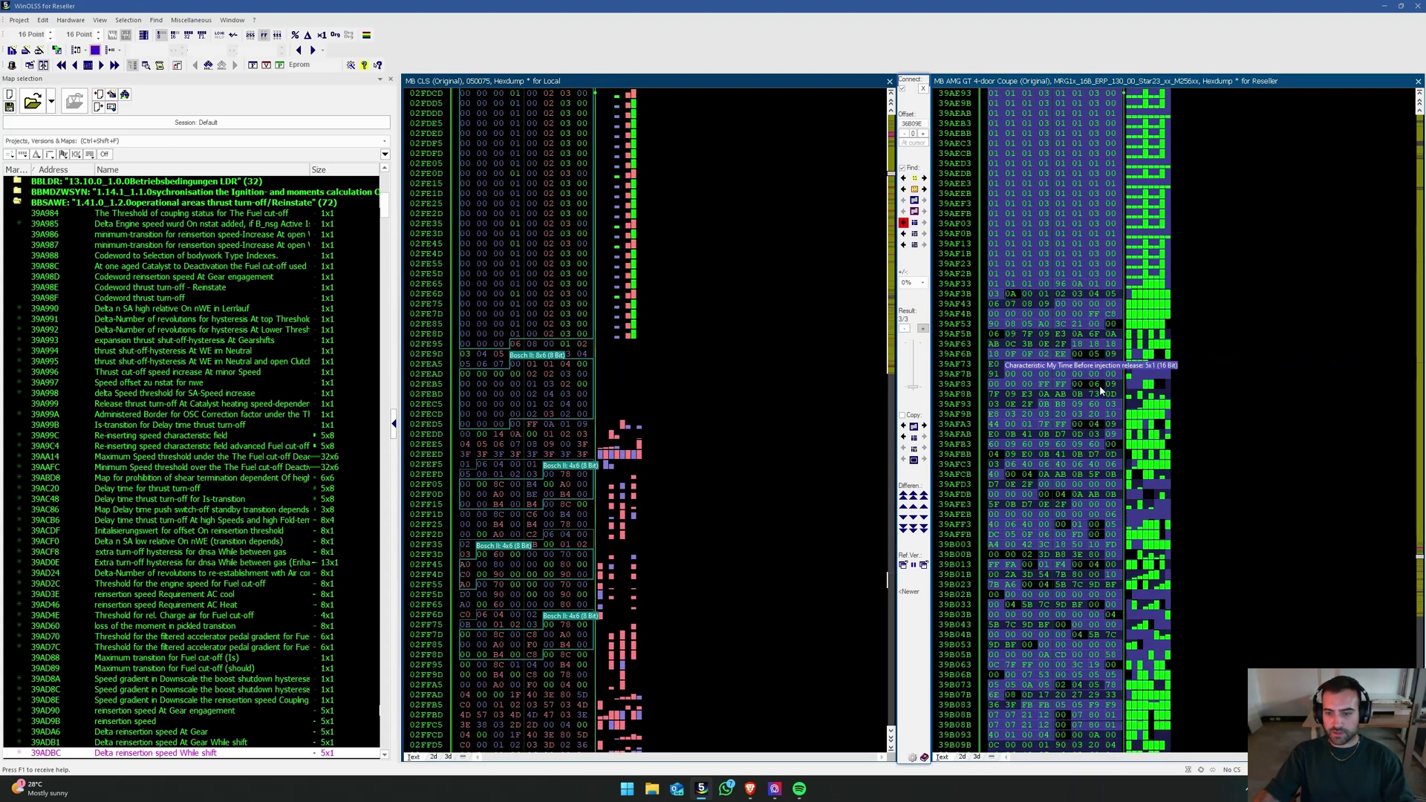
scroll(1042, 382, "up", 4)
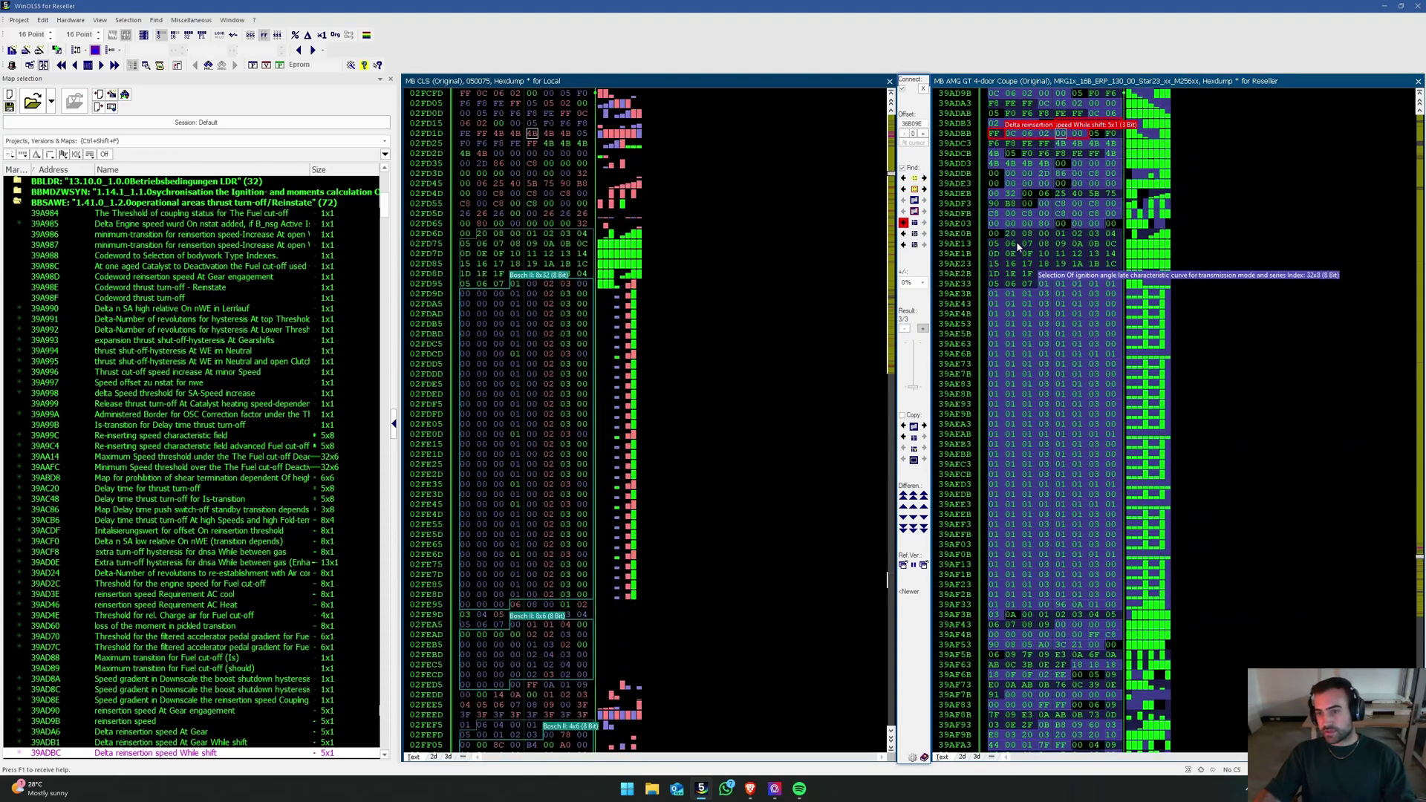
left_click(1108, 263)
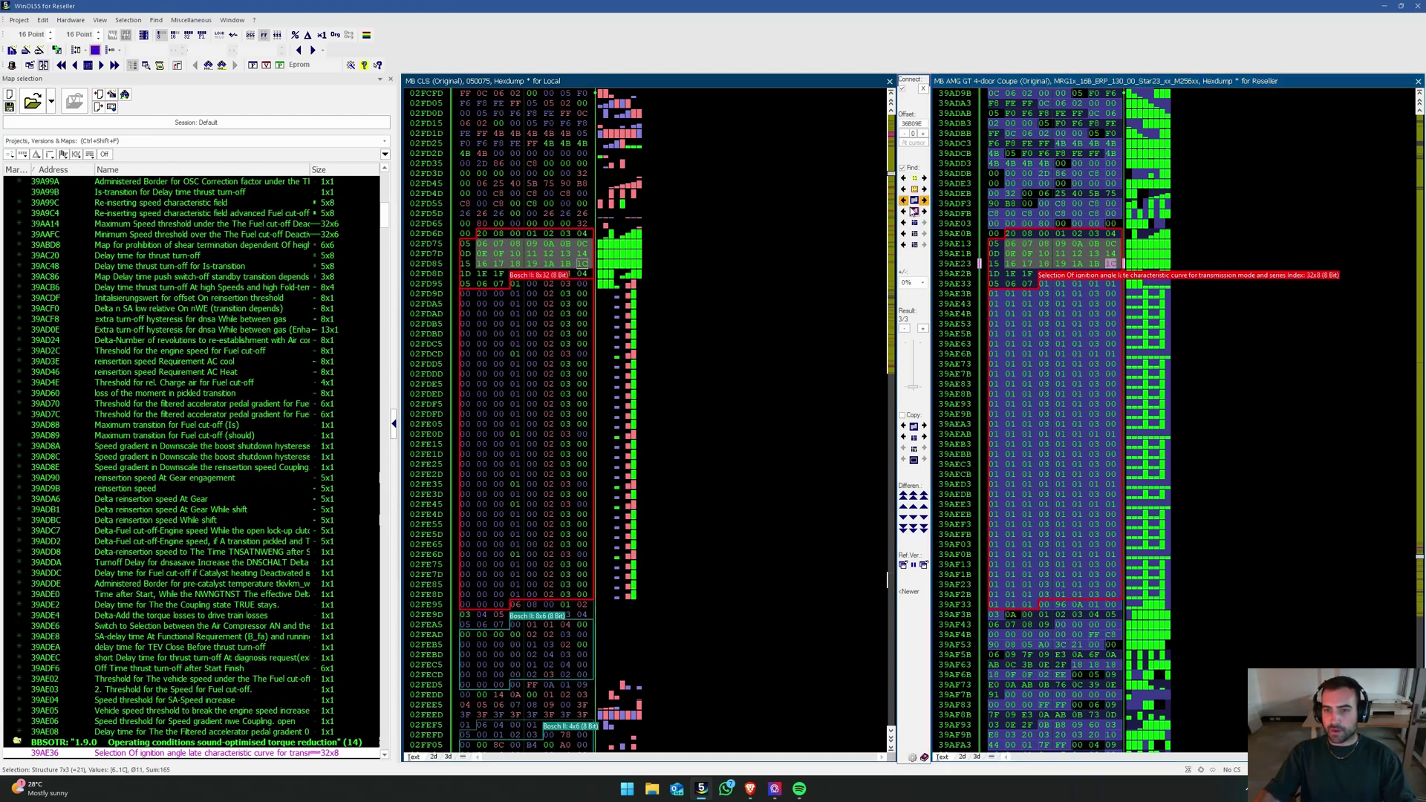
left_click(1109, 384)
left_click(576, 382)
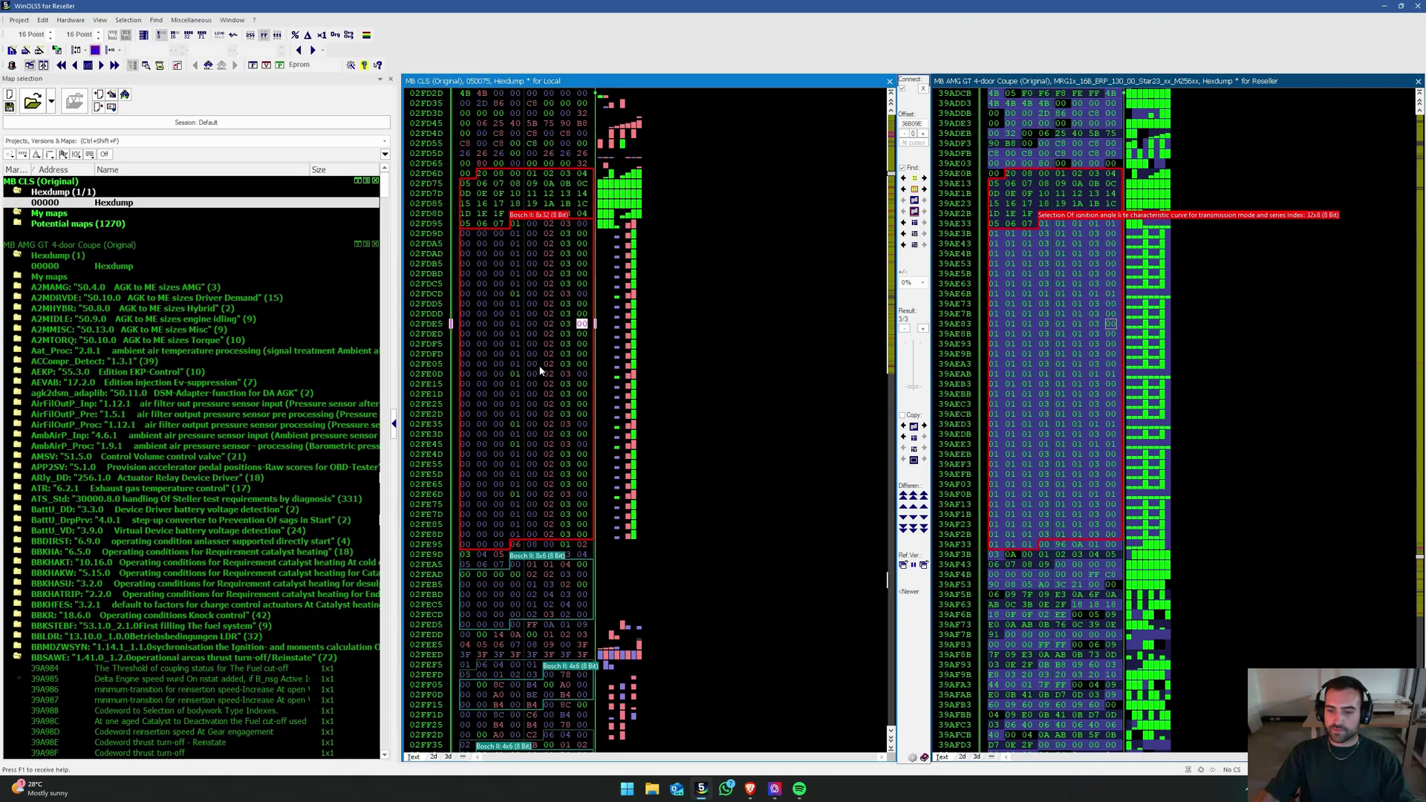
scroll(564, 372, "down", 4)
scroll(549, 360, "down", 8)
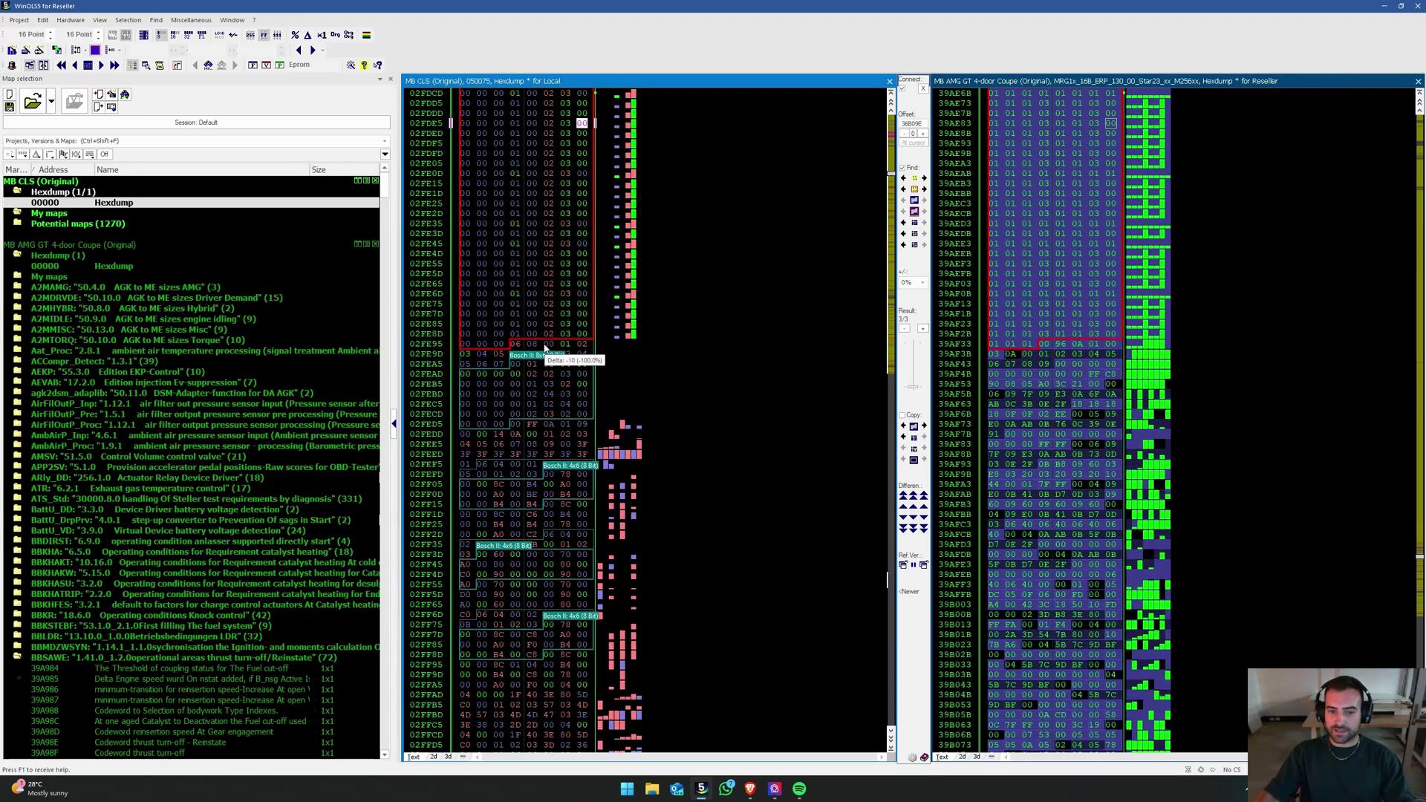
scroll(560, 432, "up", 9)
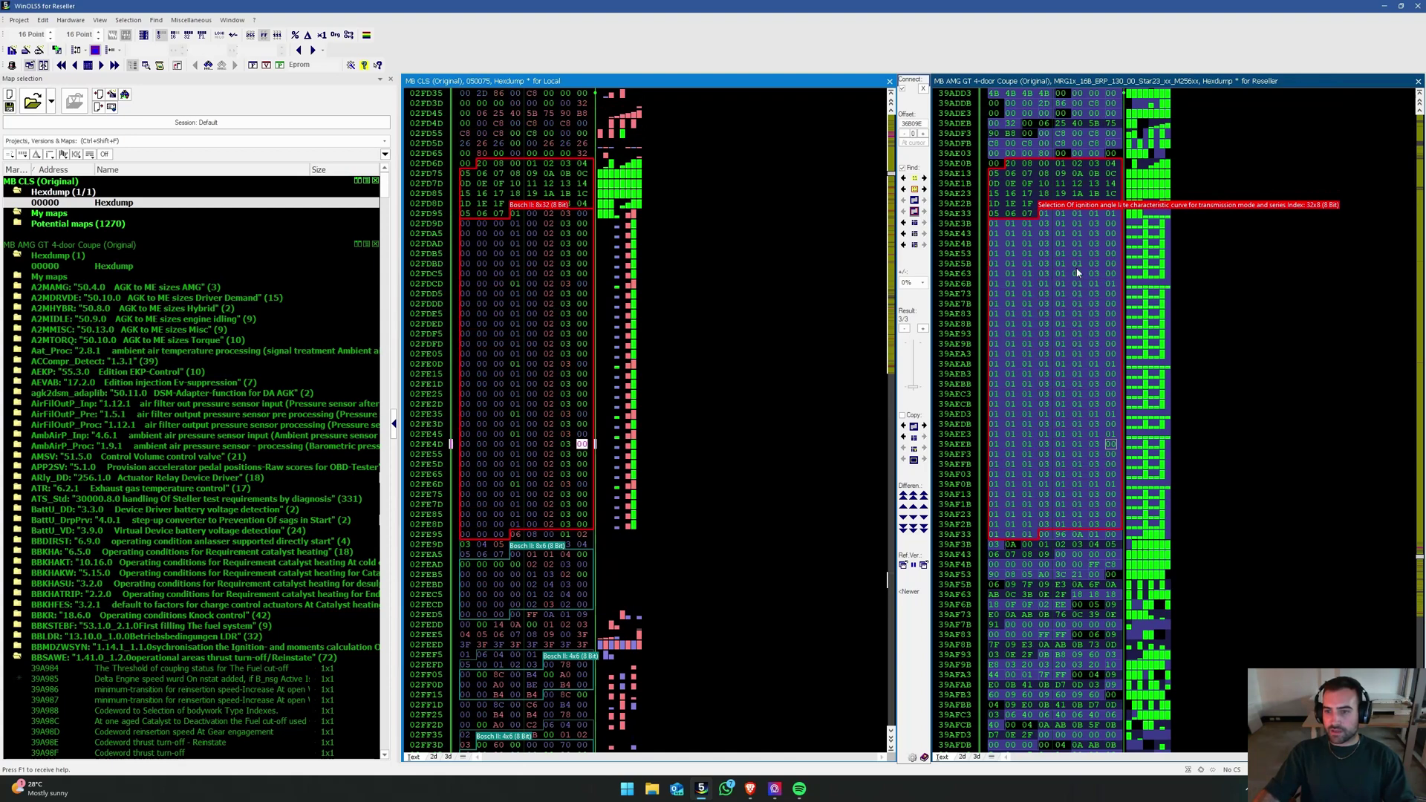
left_click(1077, 265)
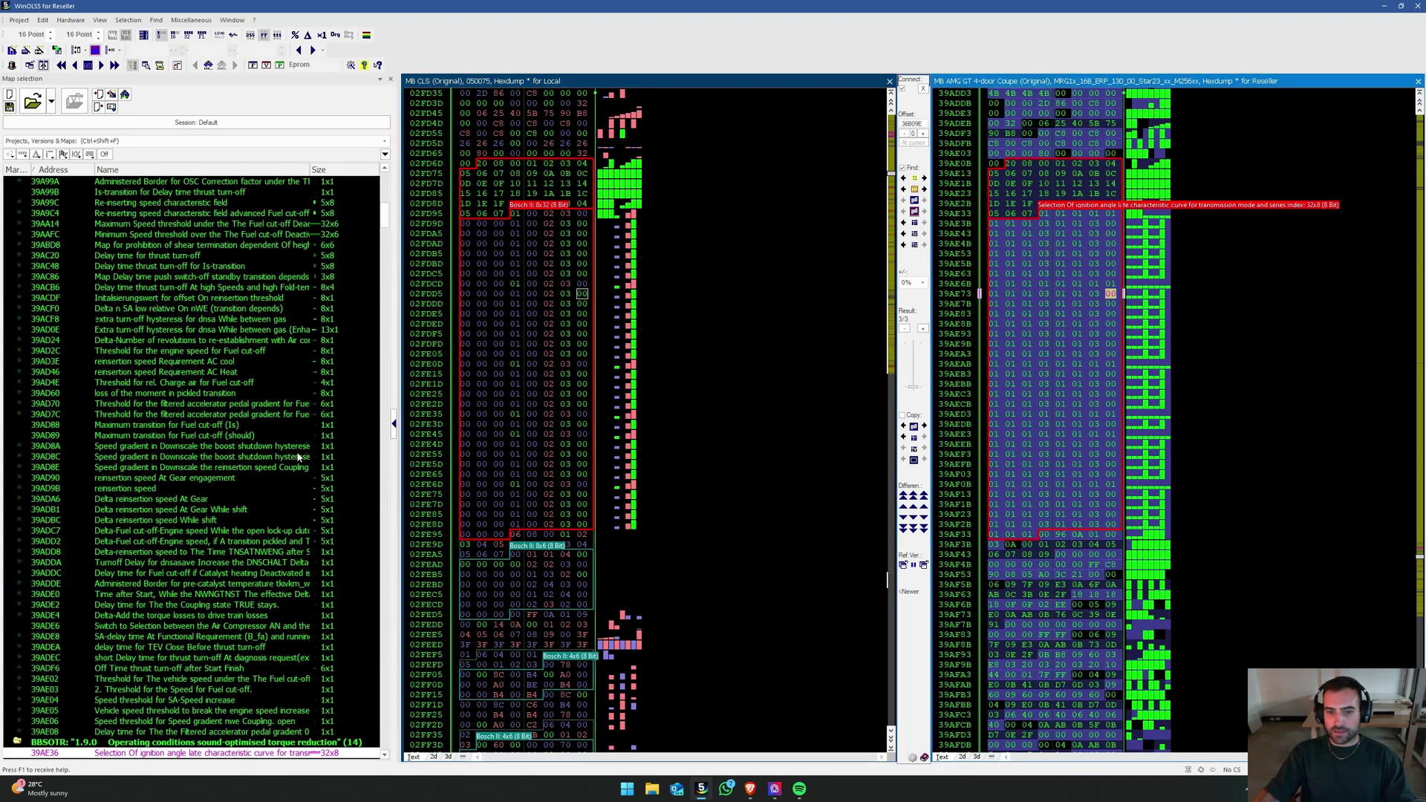
scroll(500, 375, "down", 7)
Step: Mark a block of CLS bytes, cancel its actions, and return to the AMG GT hexdump
left_click_drag(500, 375, 587, 601)
right_click(514, 163)
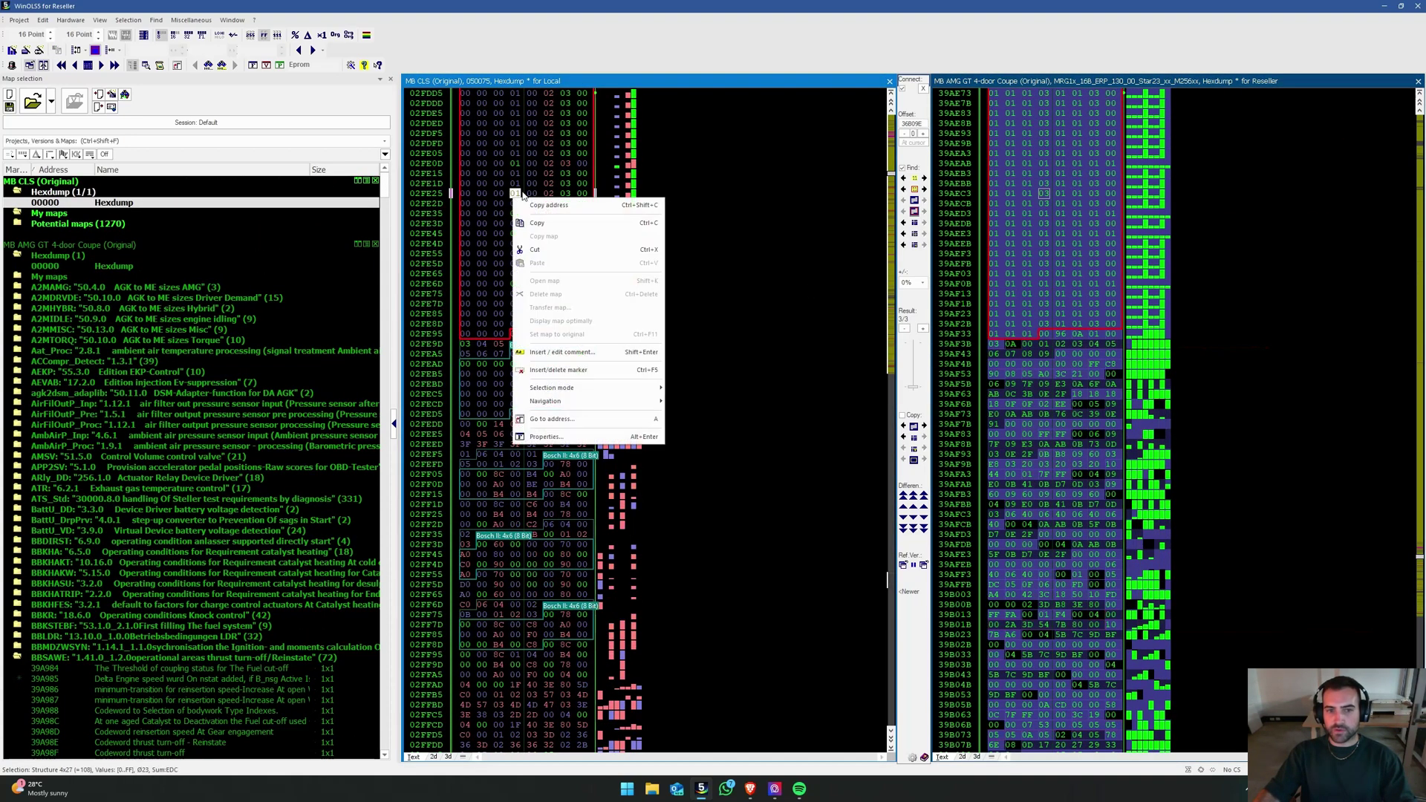
key("Escape")
left_click(1175, 195)
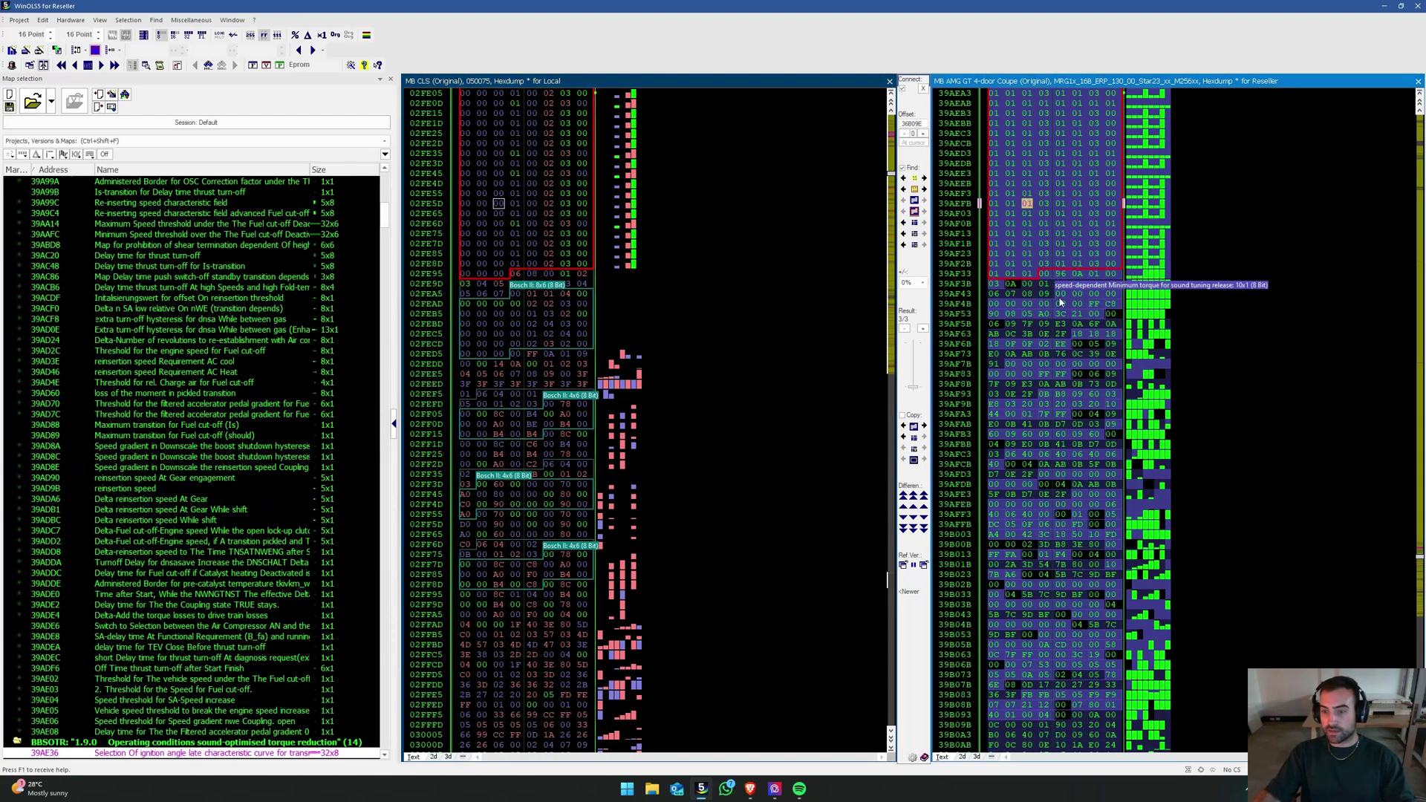
scroll(1063, 386, "up", 5)
scroll(1063, 420, "up", 5)
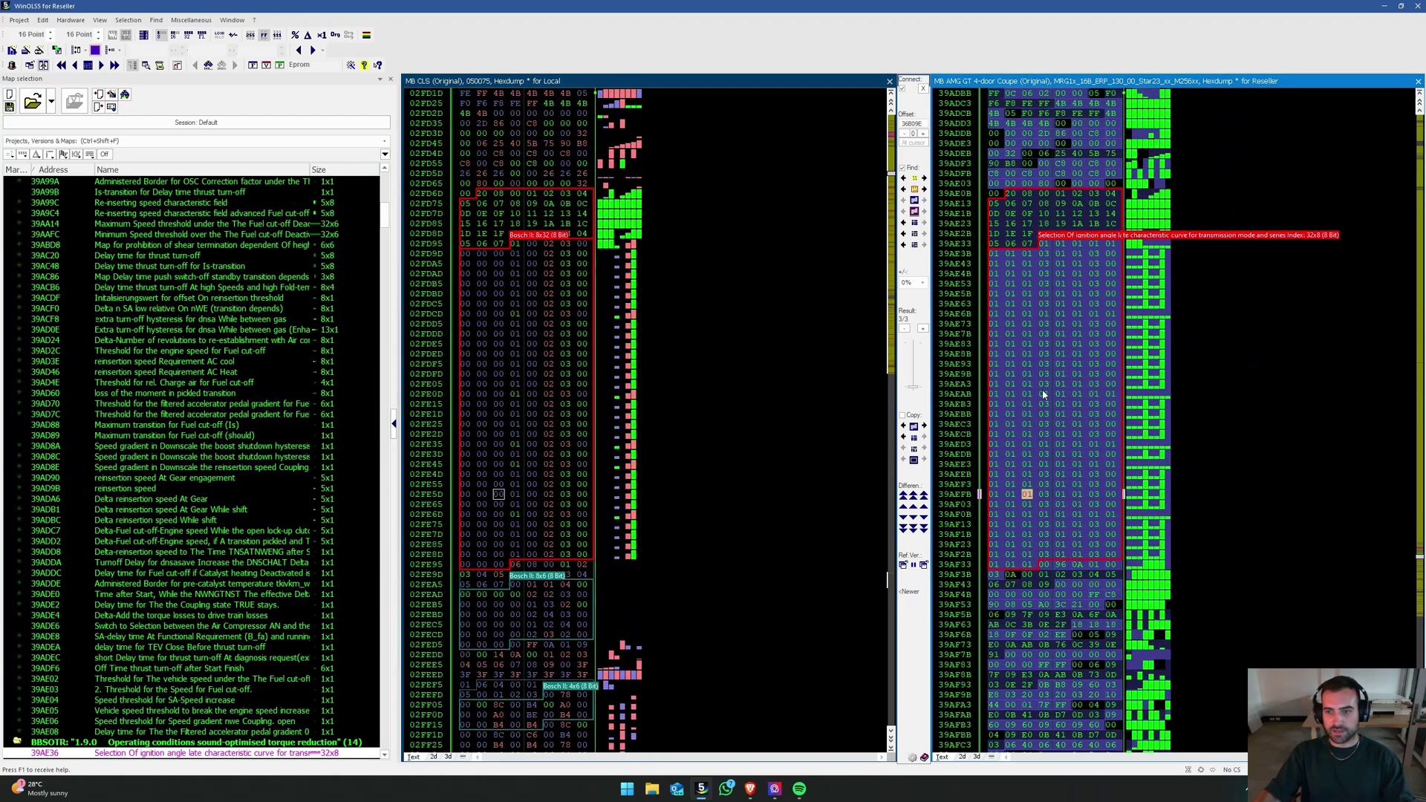
Step: Hide the comparison panel and close the AMG GT hexdump, answering the save prompt
left_click(922, 90)
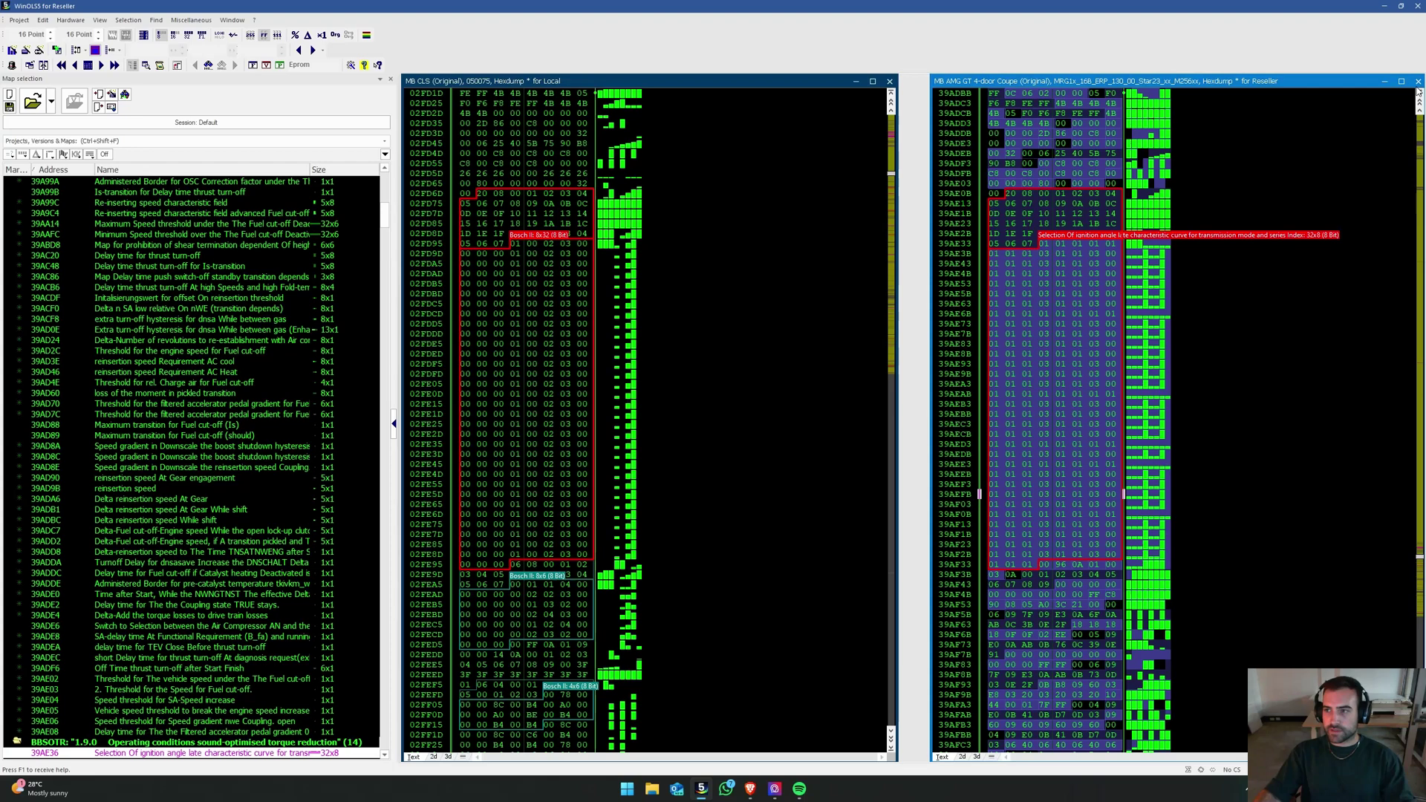
left_click(1418, 81)
left_click(619, 434)
Step: Open the A45S 071023 project from the Local database as a connected project
left_click(18, 20)
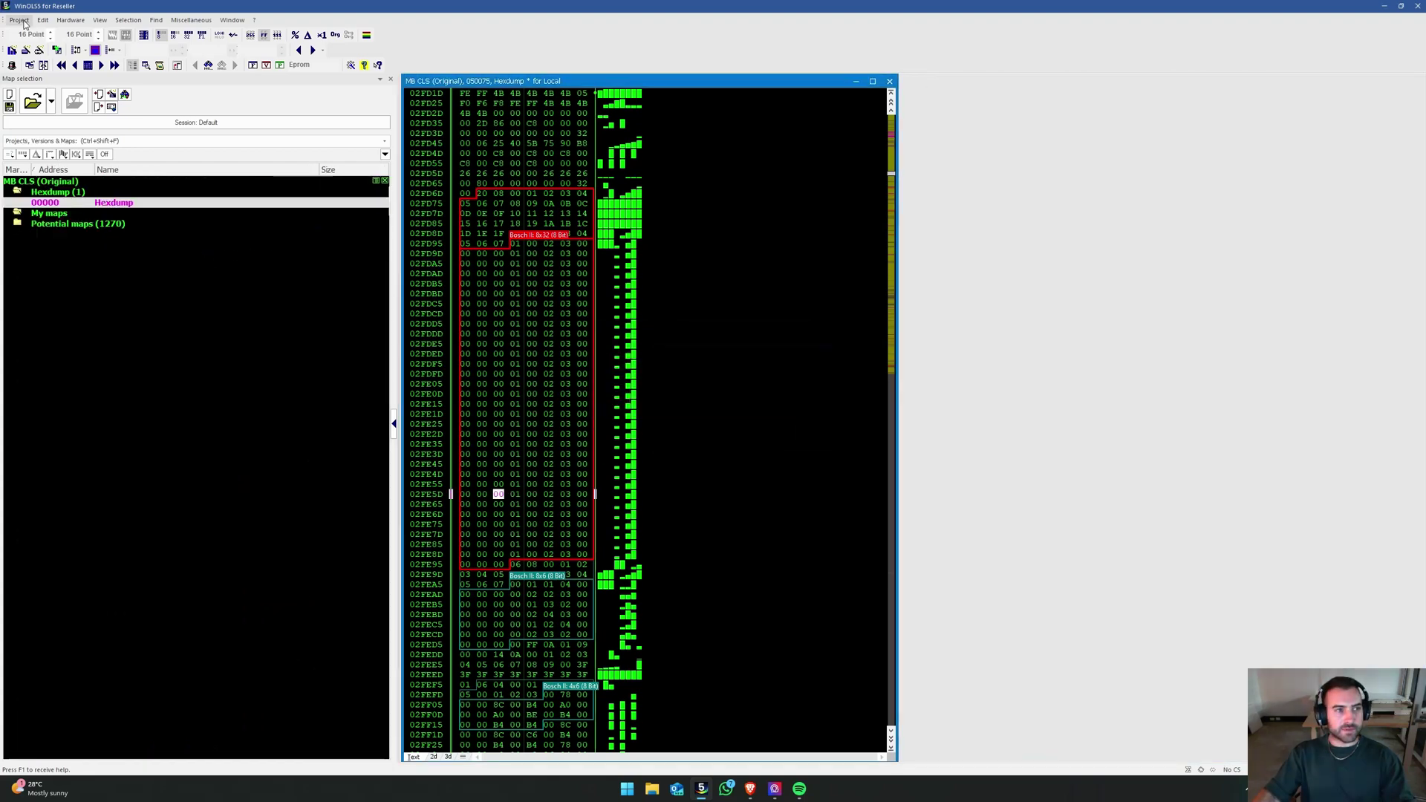
left_click(222, 131)
left_click(94, 99)
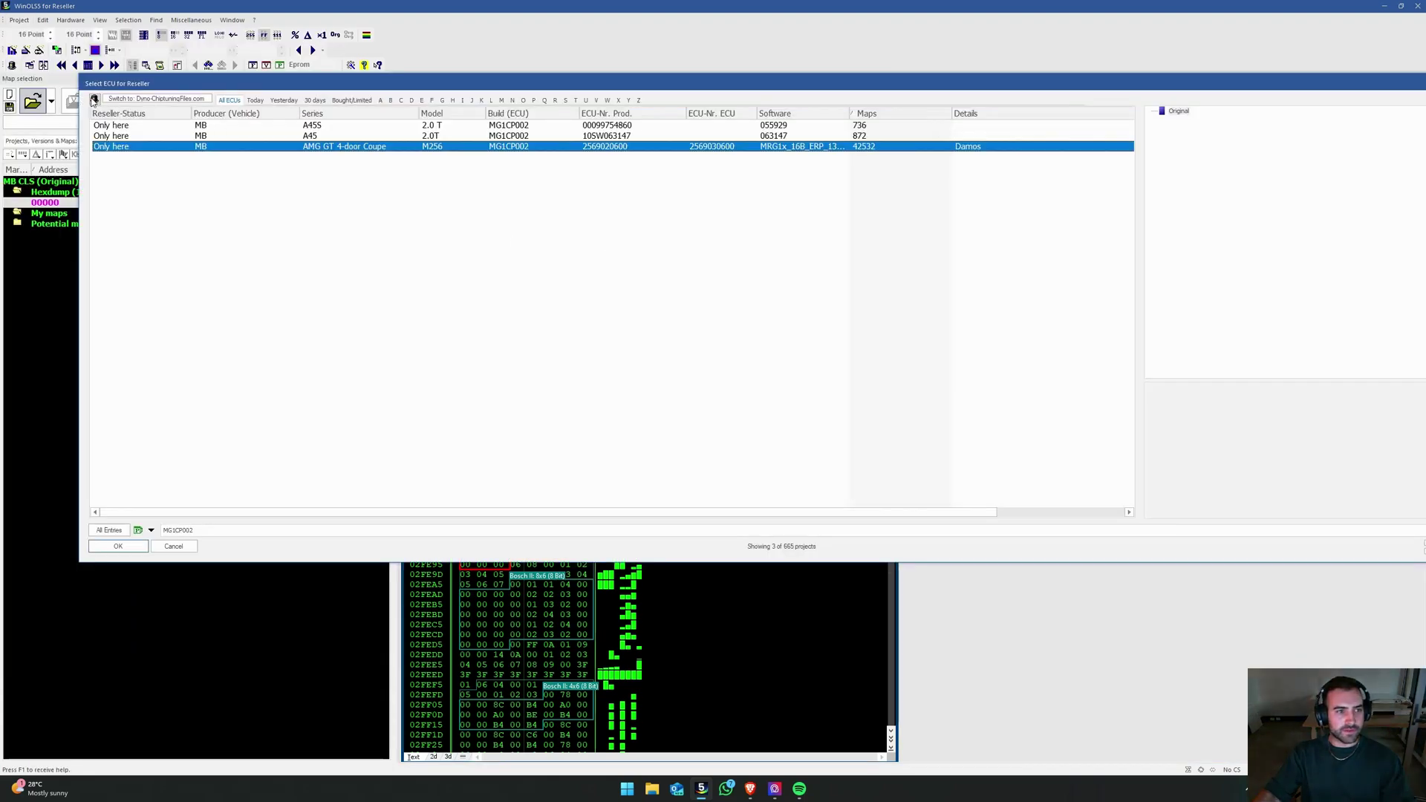
left_click(126, 125)
left_click(424, 253)
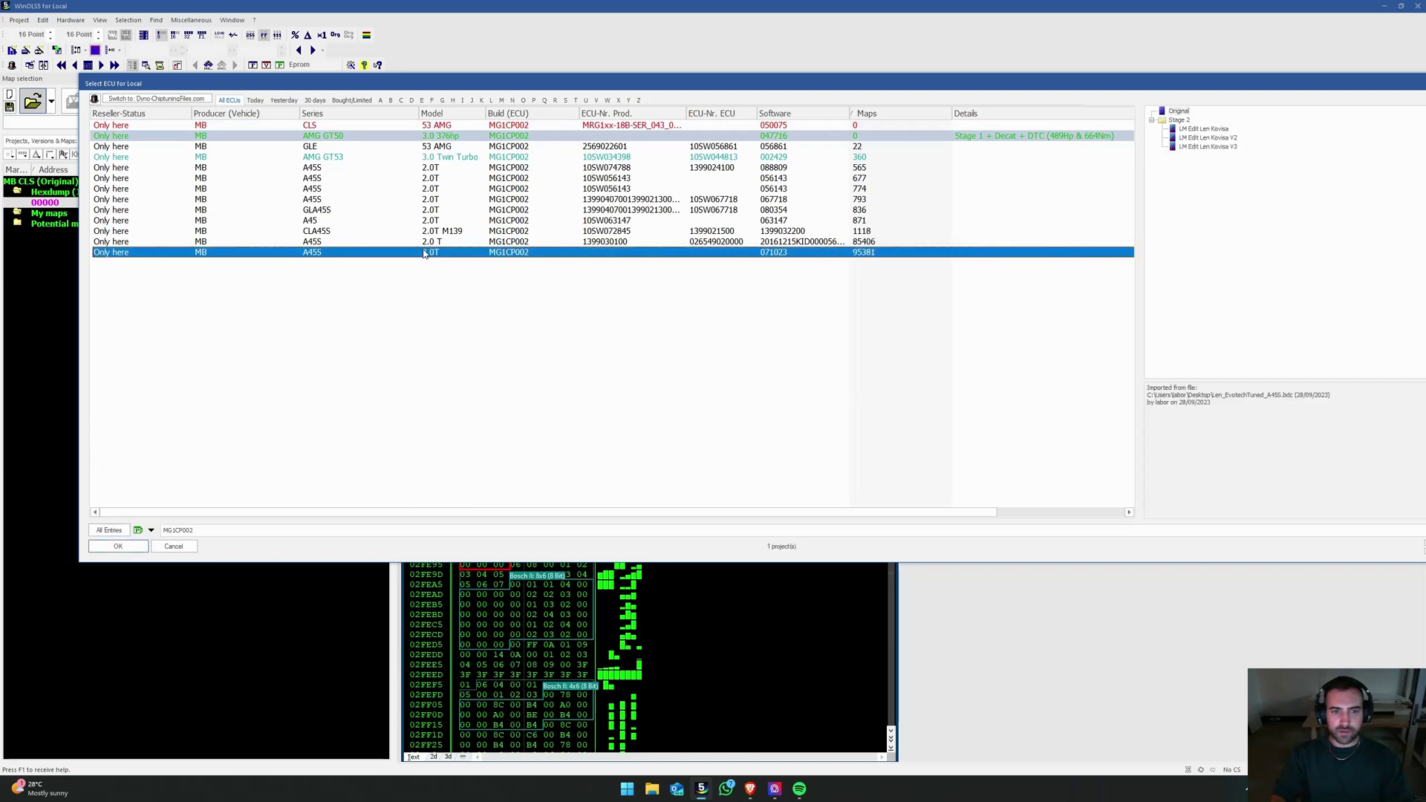
double_click(425, 253)
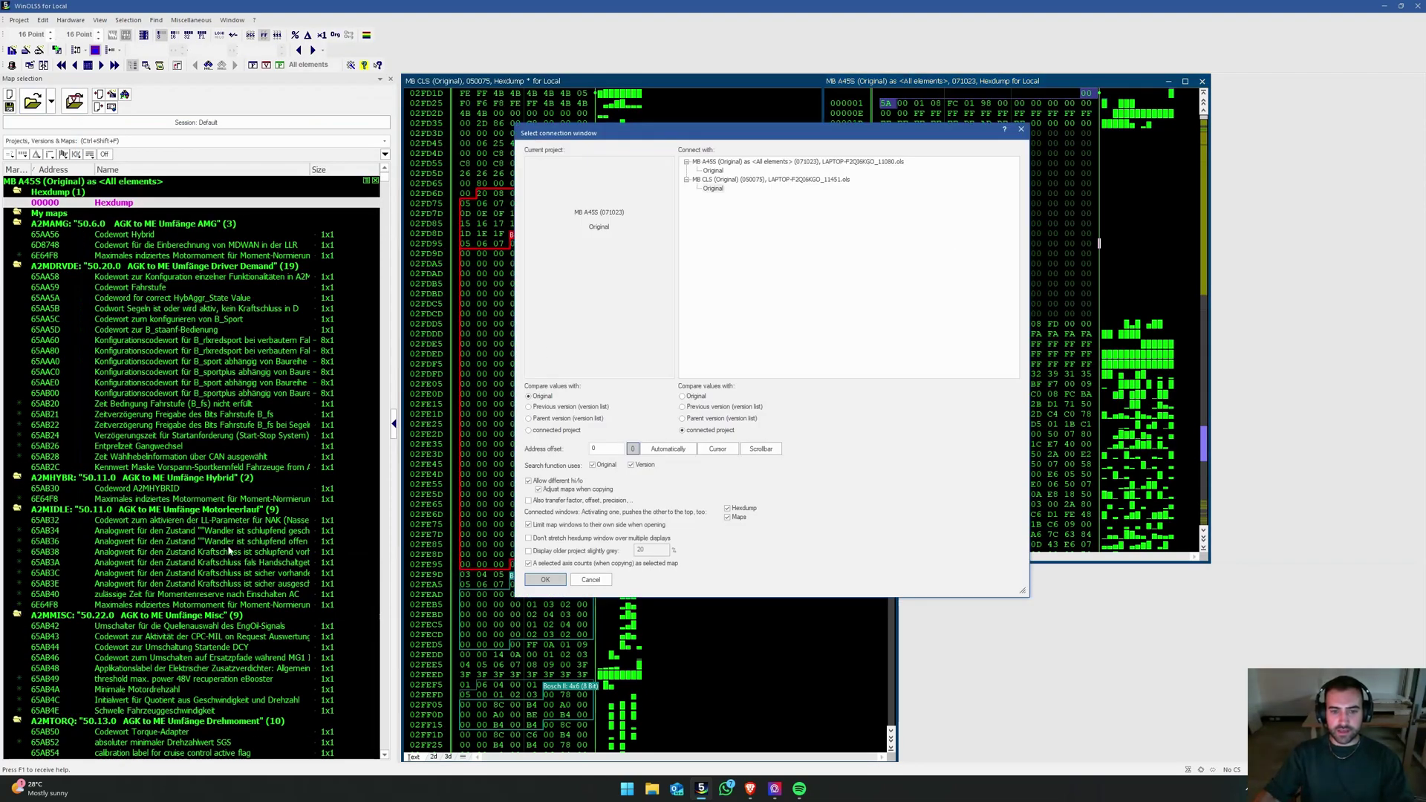
left_click(556, 431)
Step: Link with the CLS window and select BBSOTR maps Drehzahlschwelle 1 and 66FC3C
key("Return")
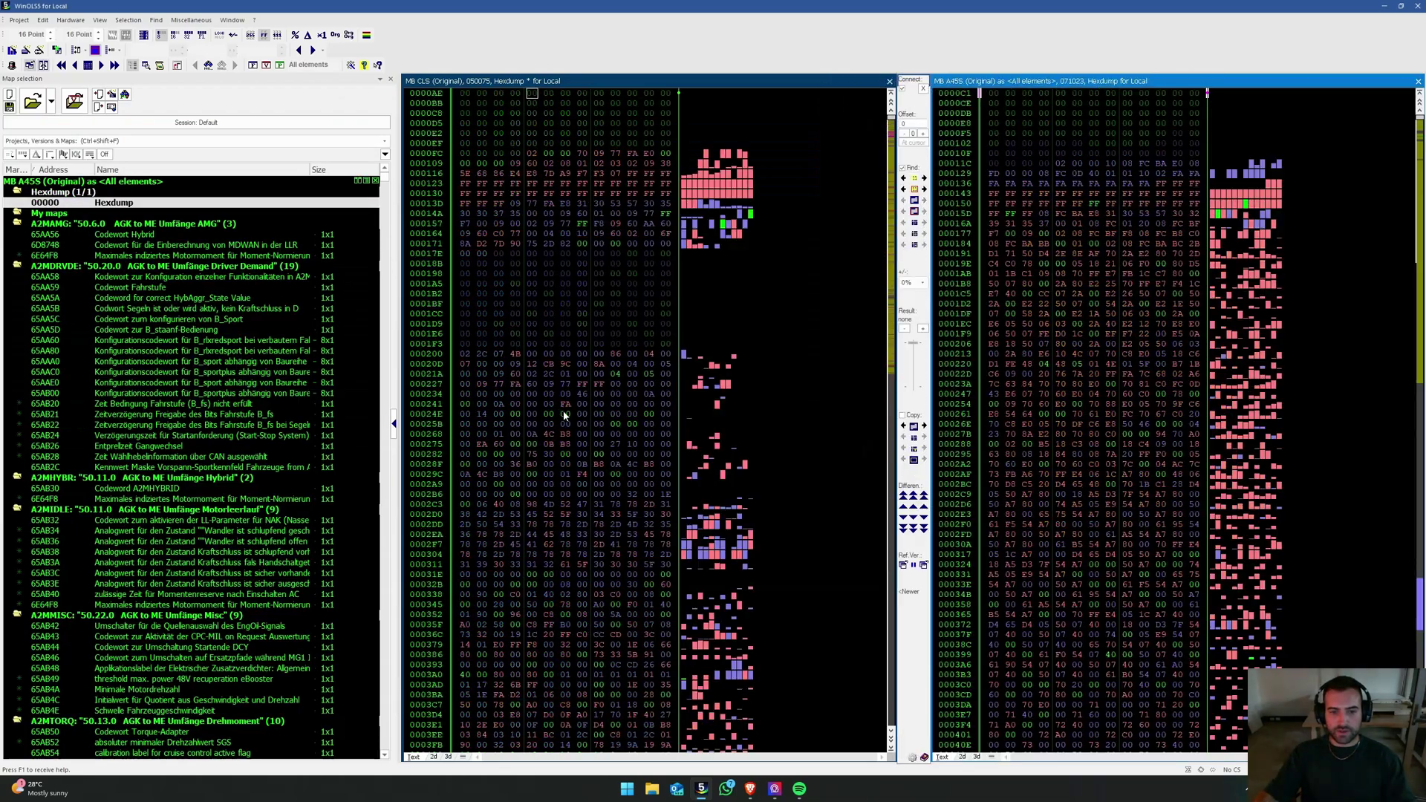
right_click(58, 225)
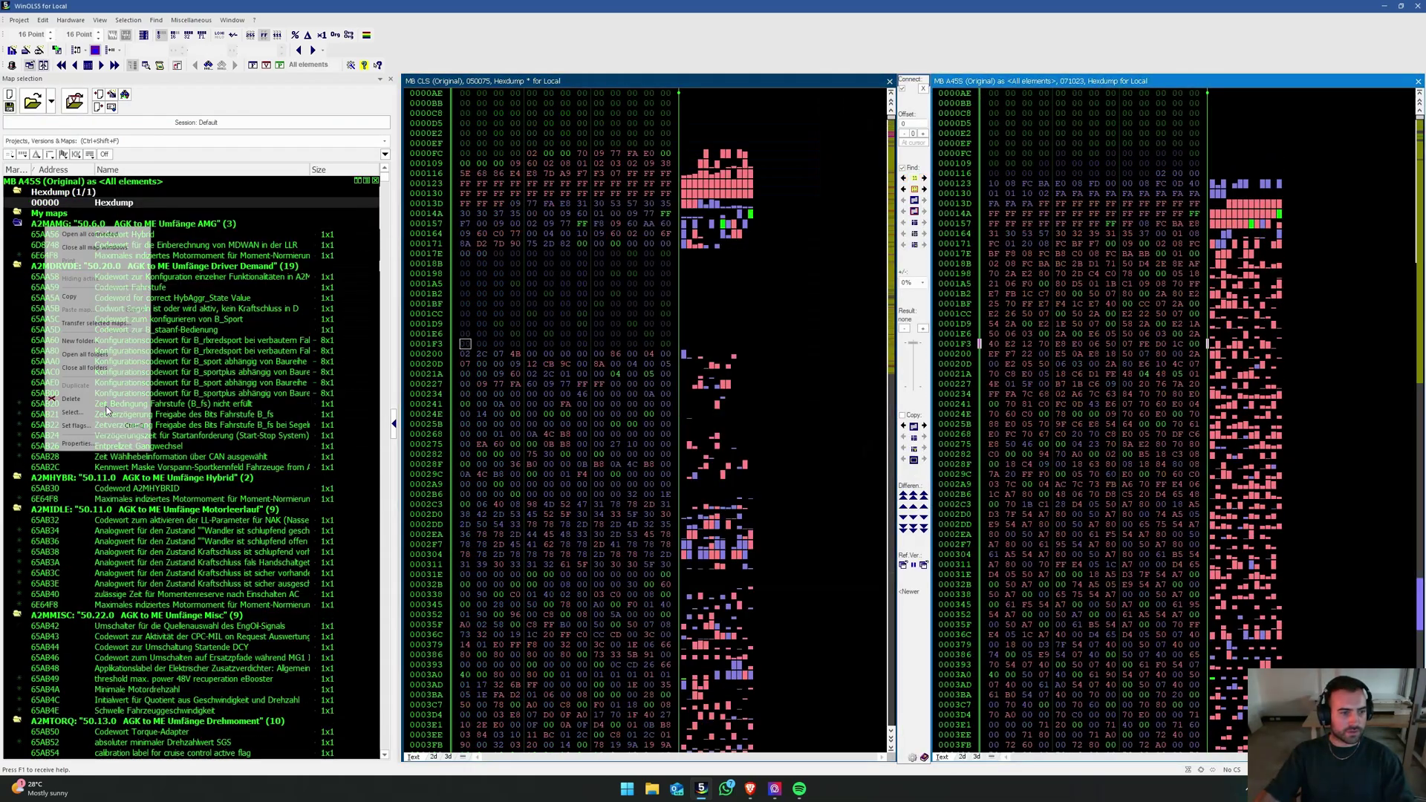
left_click(83, 367)
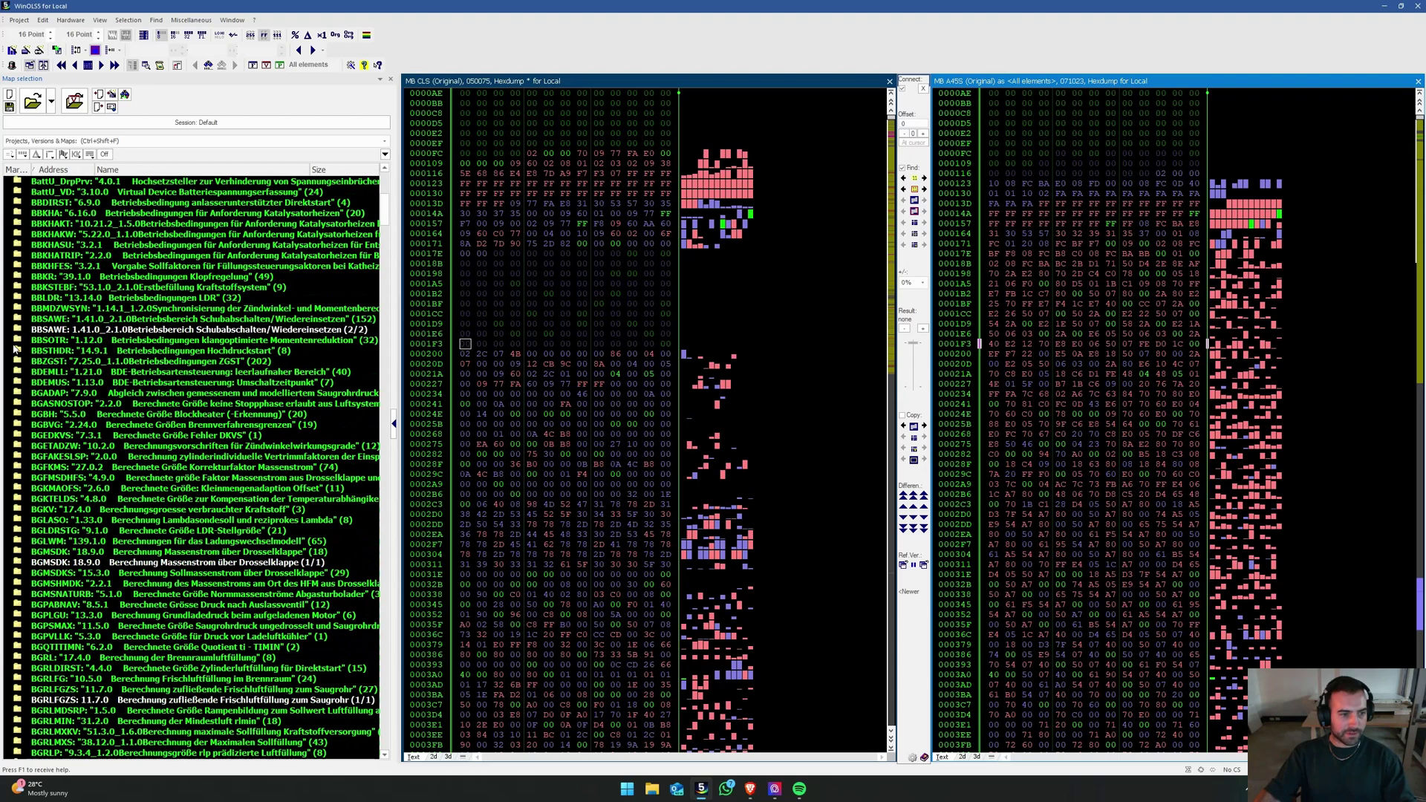
left_click(16, 340)
left_click(45, 350)
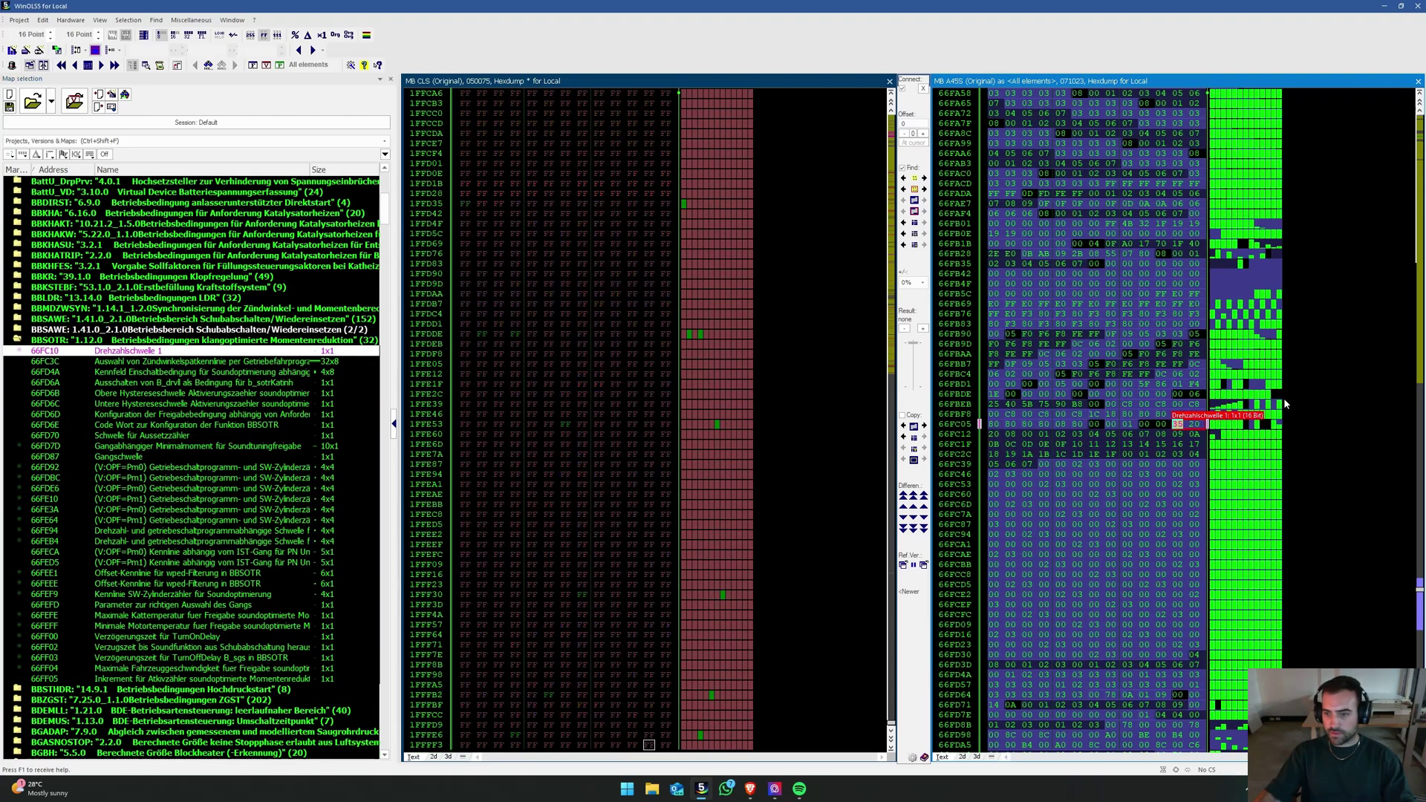
left_click(903, 222)
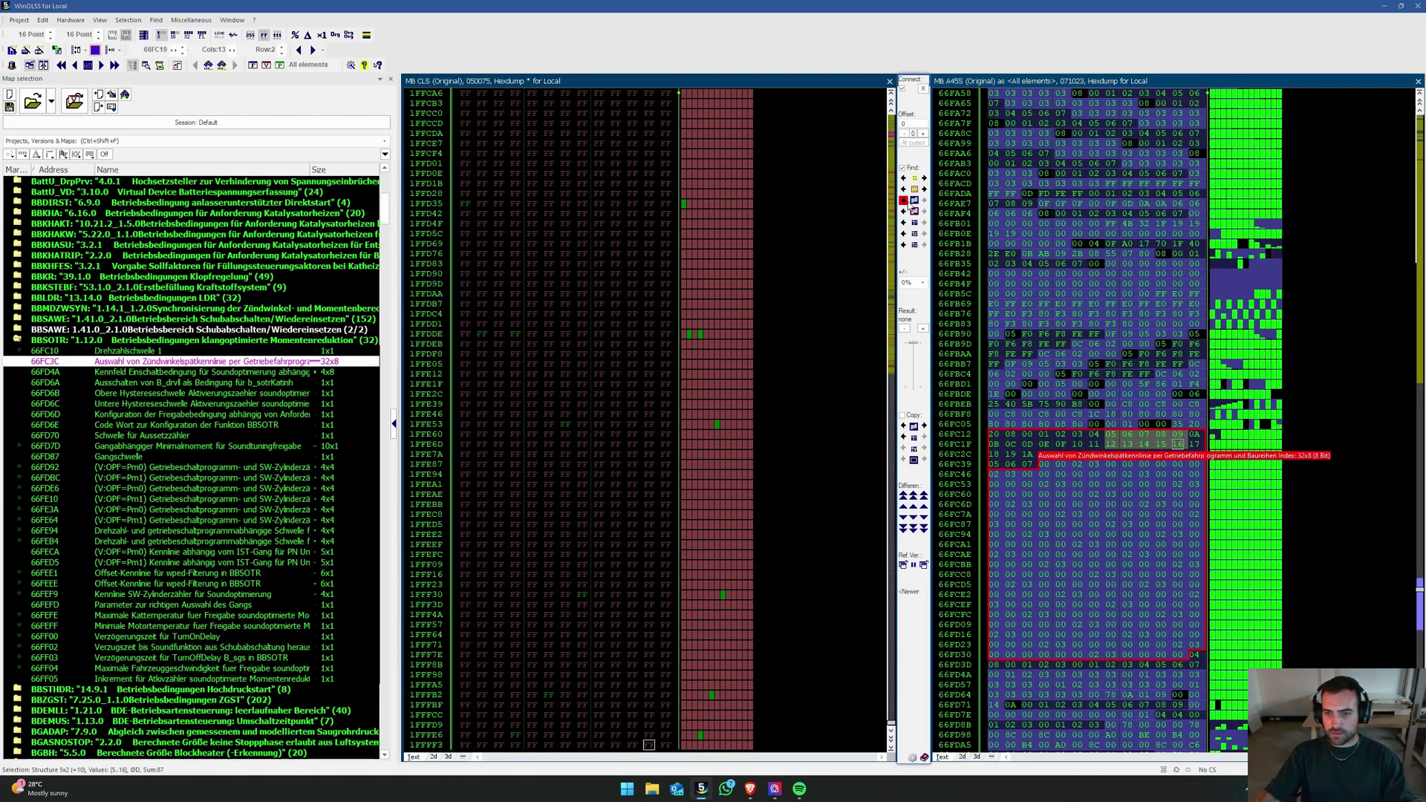
Step: Run the Bosch map search on the CLS hexdump and step through the matches
left_click(904, 201)
left_click(906, 329)
left_click(907, 329)
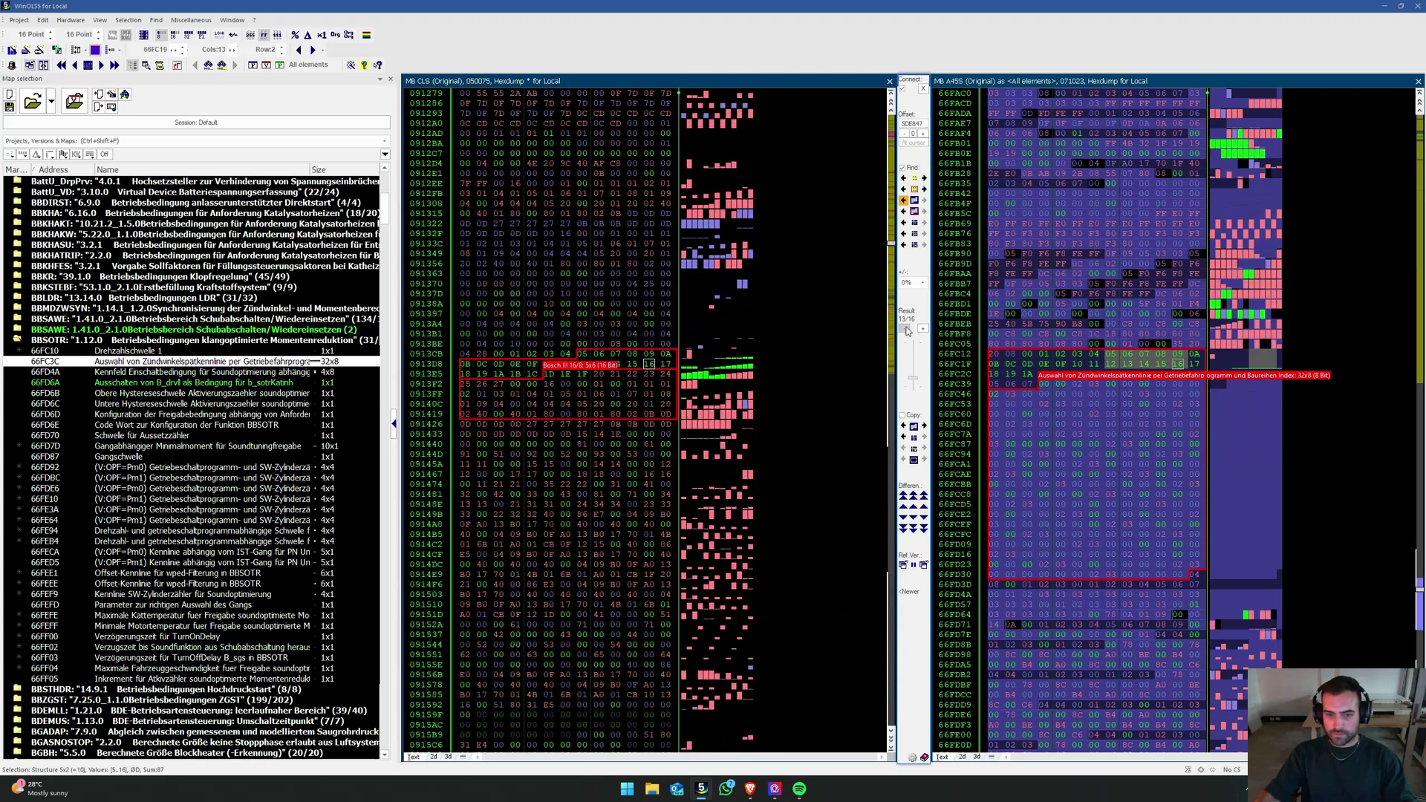
left_click(907, 329)
left_click(907, 329)
left_click(906, 329)
left_click(906, 329)
left_click(907, 329)
left_click(906, 328)
left_click(906, 329)
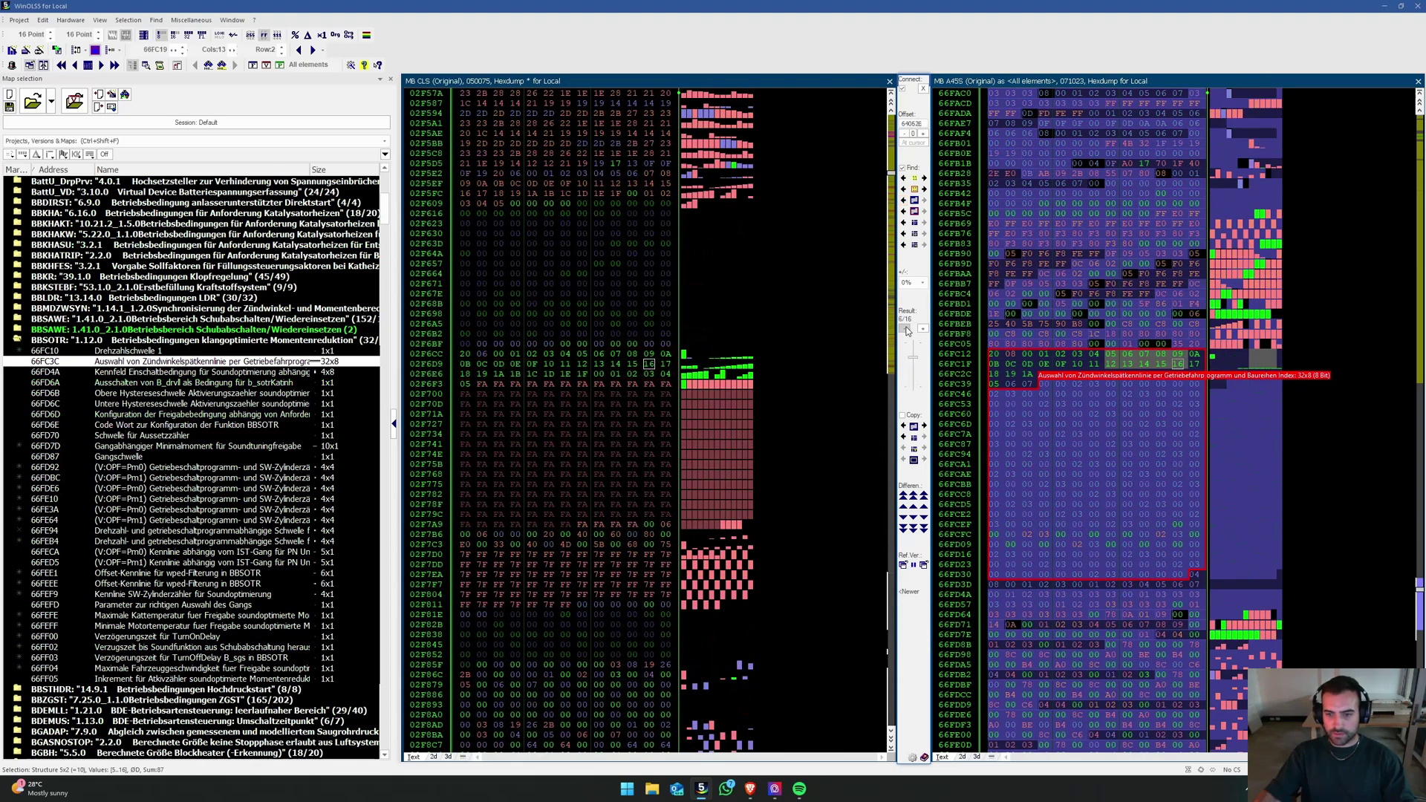
left_click(906, 329)
left_click(907, 329)
left_click(906, 329)
left_click(907, 329)
left_click(906, 329)
left_click(923, 329)
left_click(923, 329)
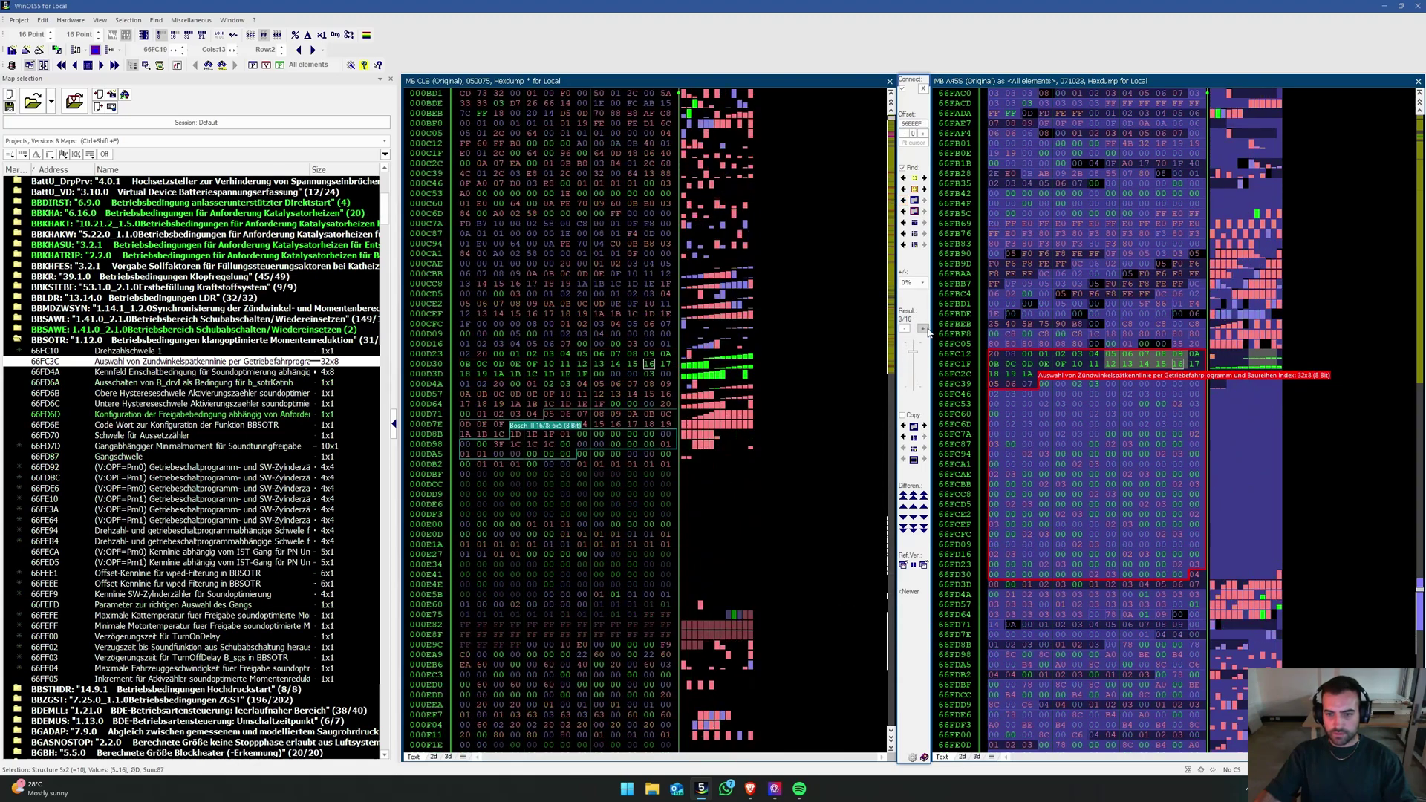
left_click(923, 329)
left_click(923, 329)
left_click(922, 329)
left_click(923, 329)
left_click(923, 329)
Step: Set 11 bytes per row and mark the 66FC3C map bytes in the A45S hexdump
scroll(1101, 337, "down", 7)
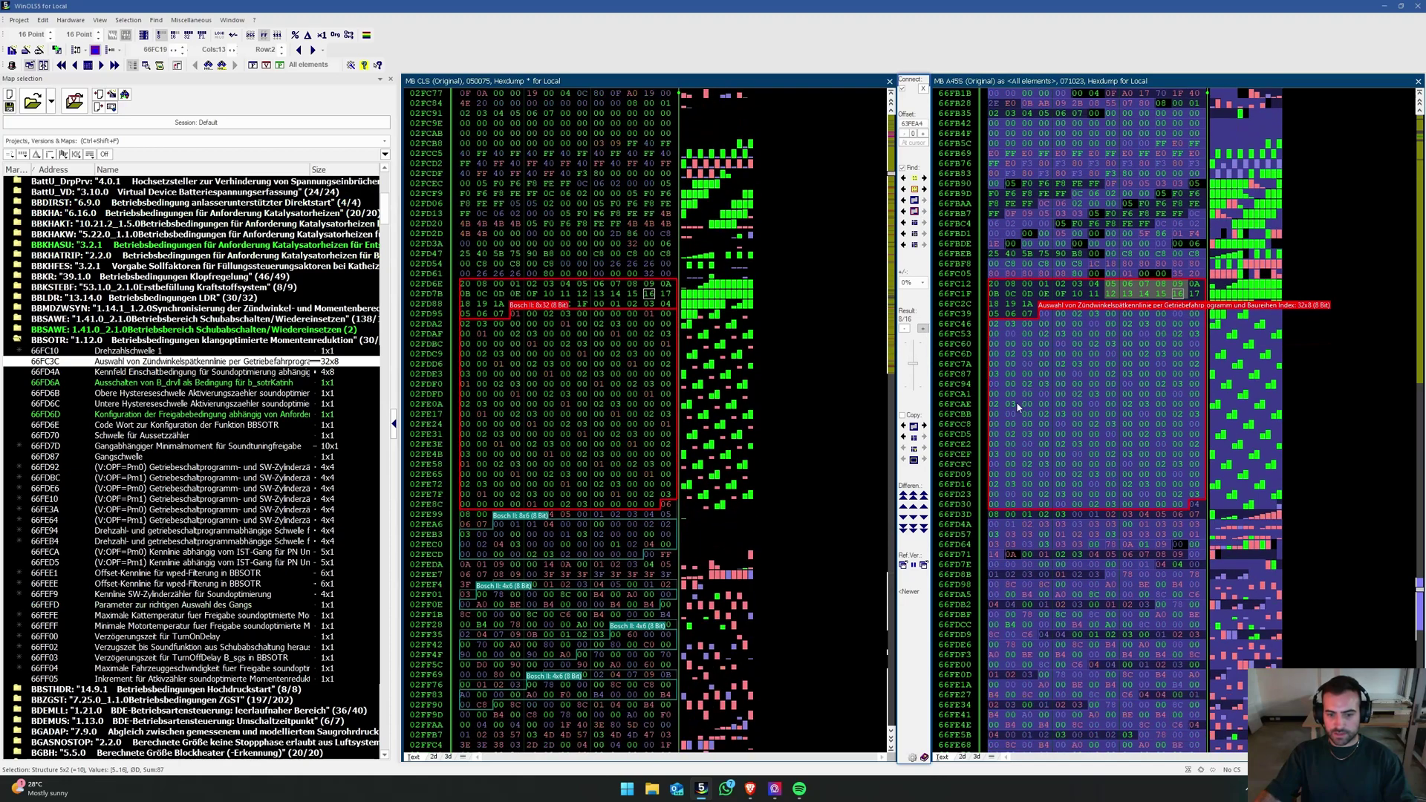
left_click(1063, 413)
key("w")
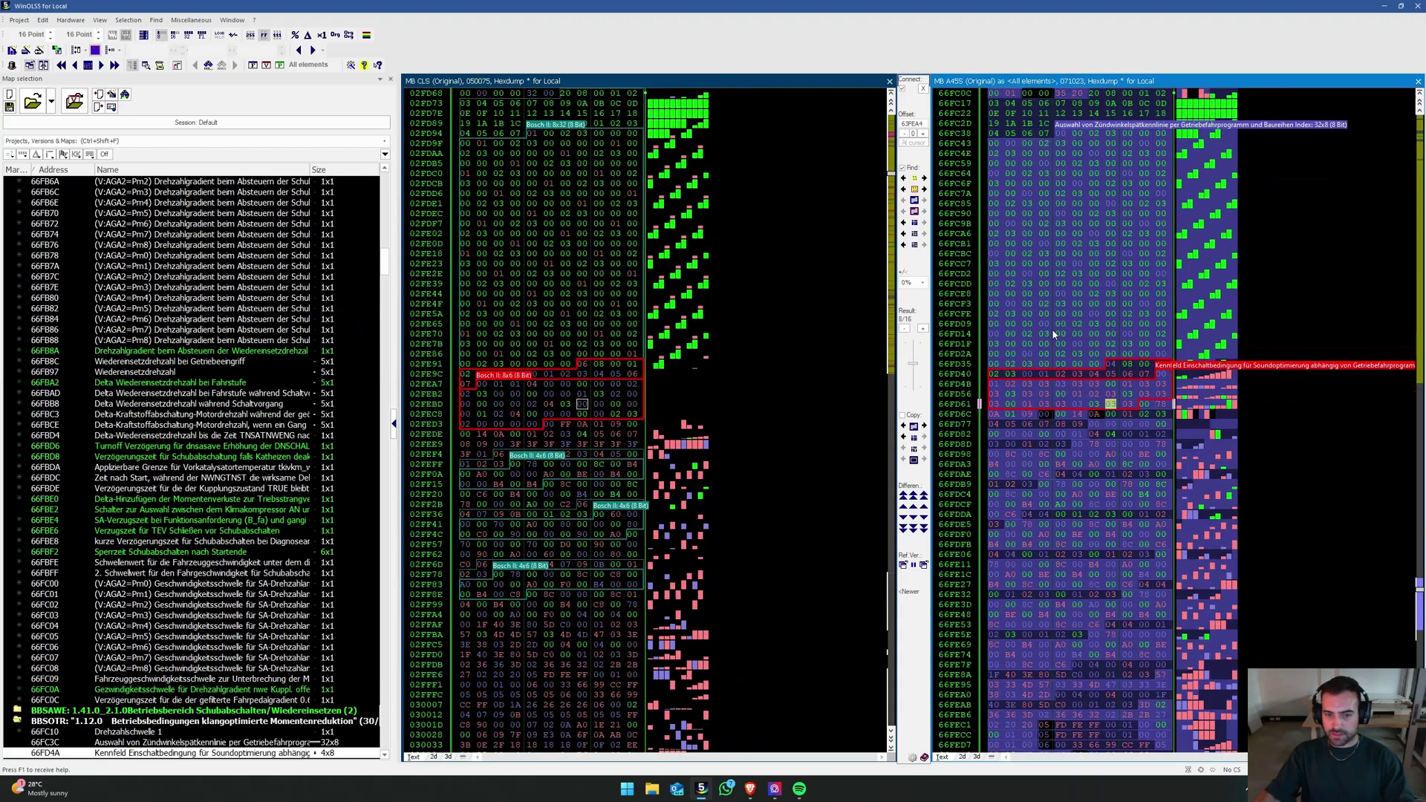
scroll(1084, 631, "up", 4)
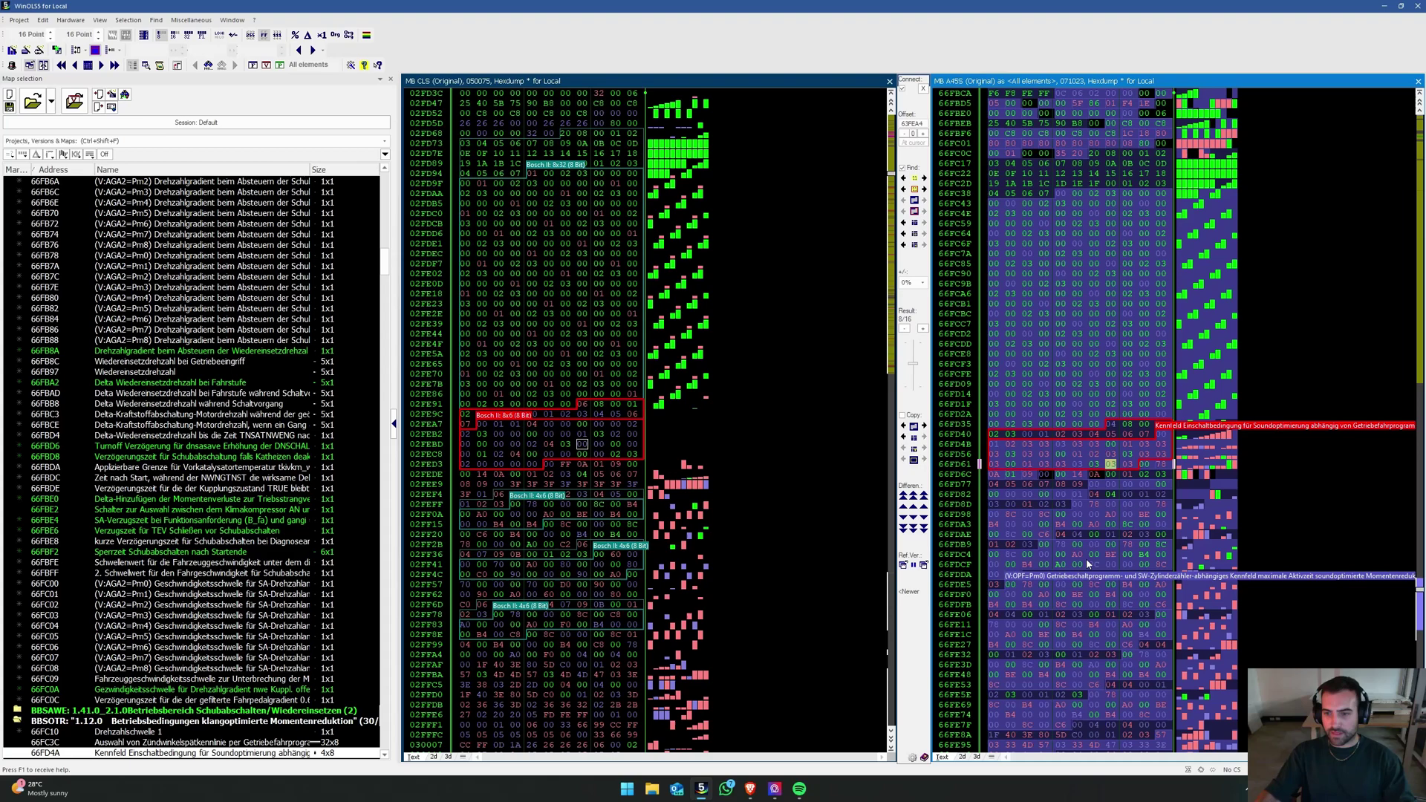
left_click(1053, 376)
left_click_drag(1060, 217, 1127, 224)
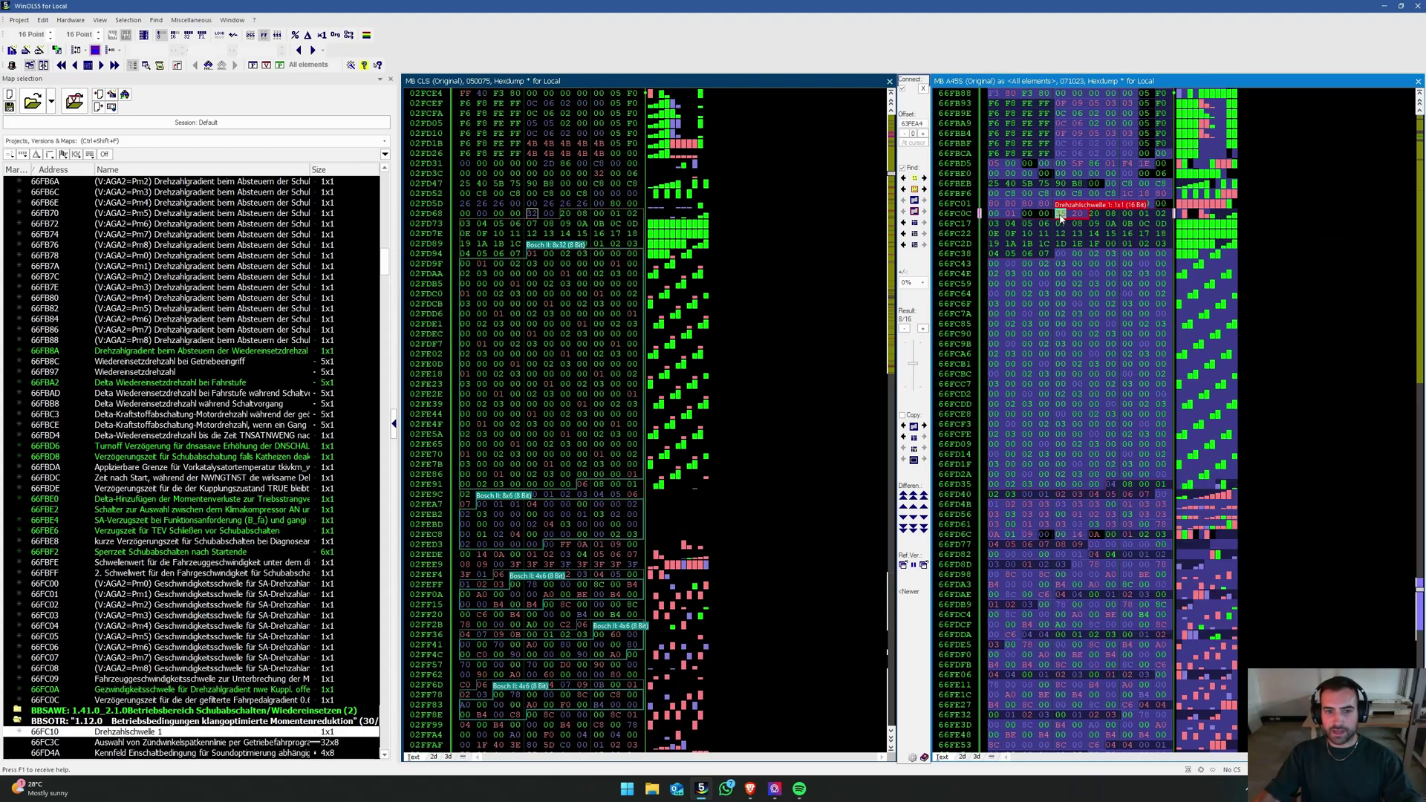
Step: Copy the marked map into the CLS file and select the Soundoptimierung map in A45S
left_click(625, 471)
left_click(598, 414)
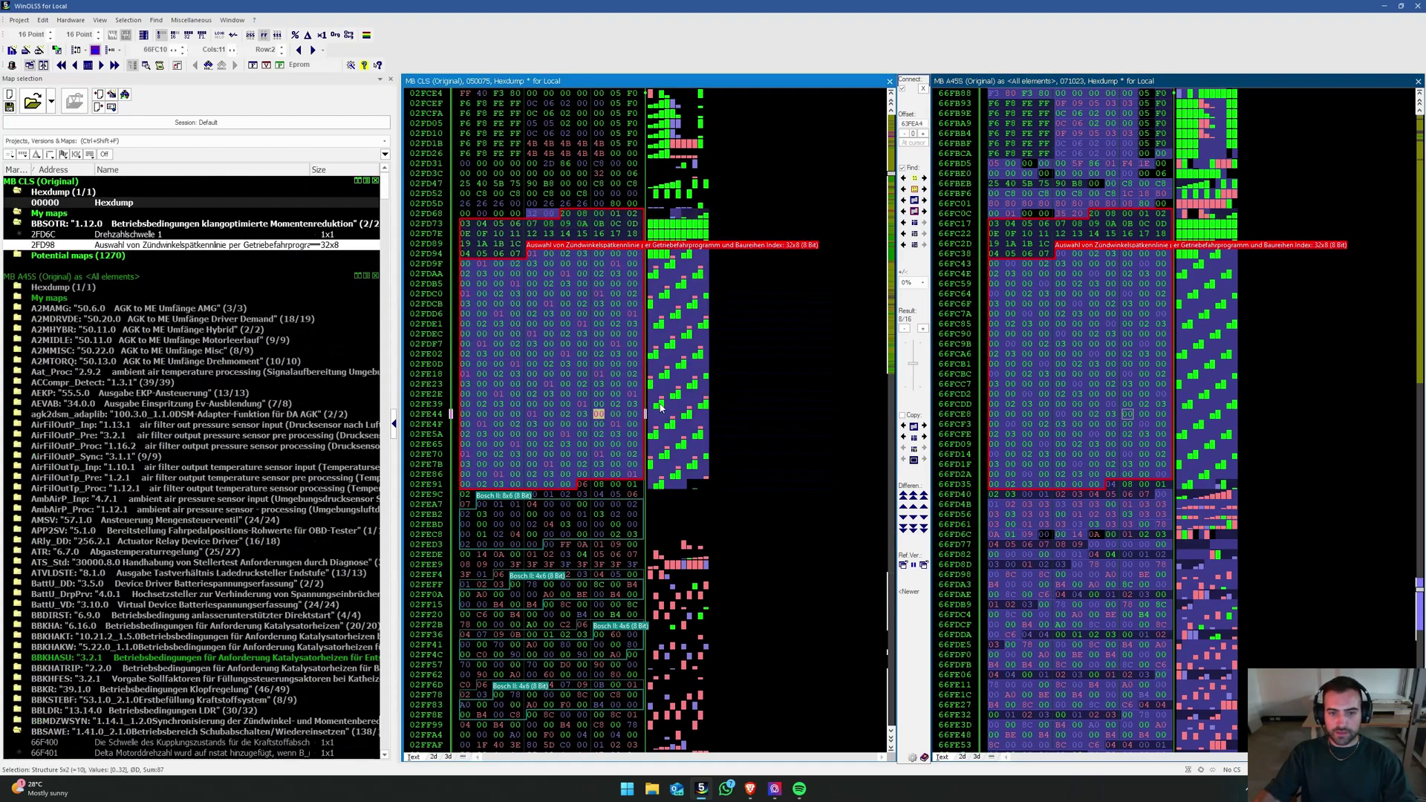
left_click(1027, 513)
scroll(997, 443, "down", 2)
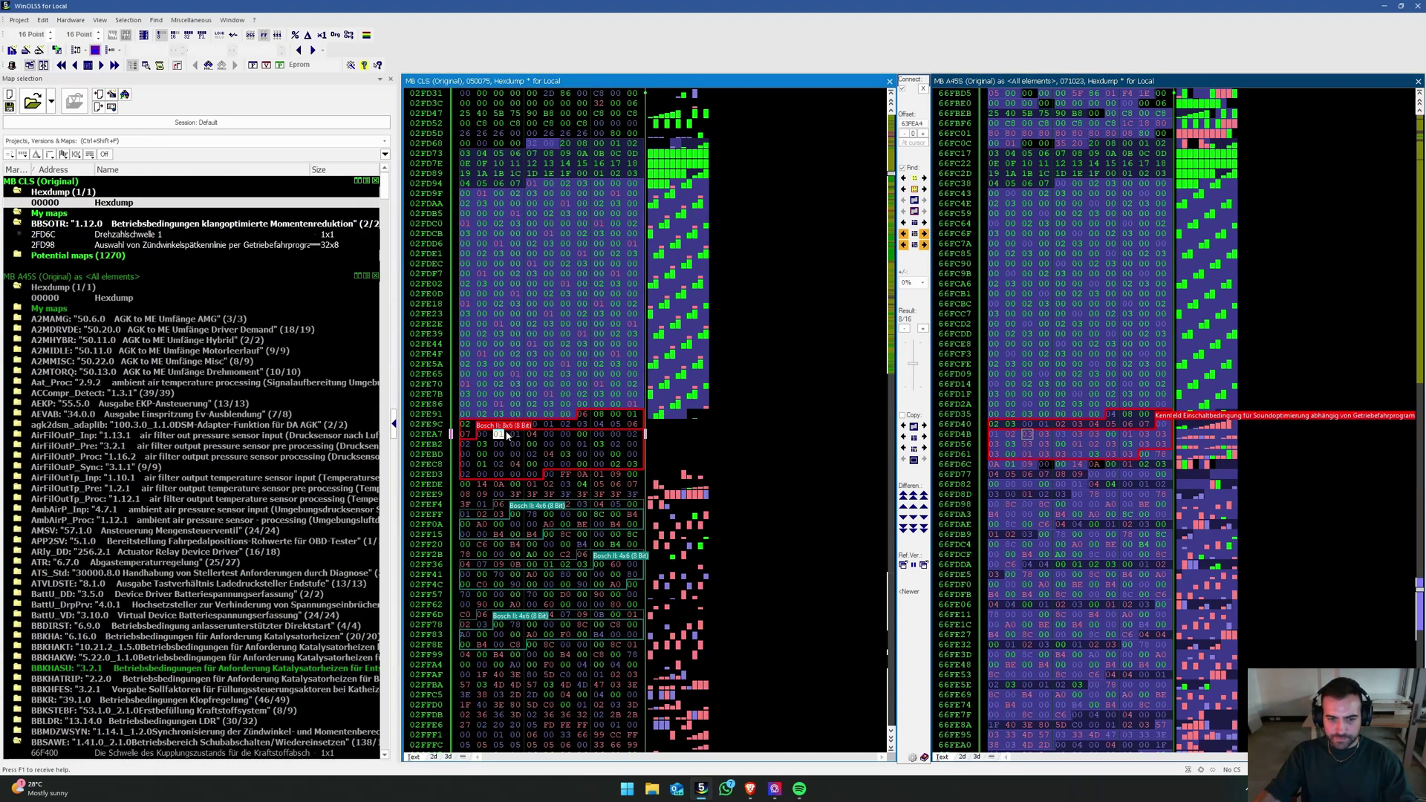
left_click(1153, 438)
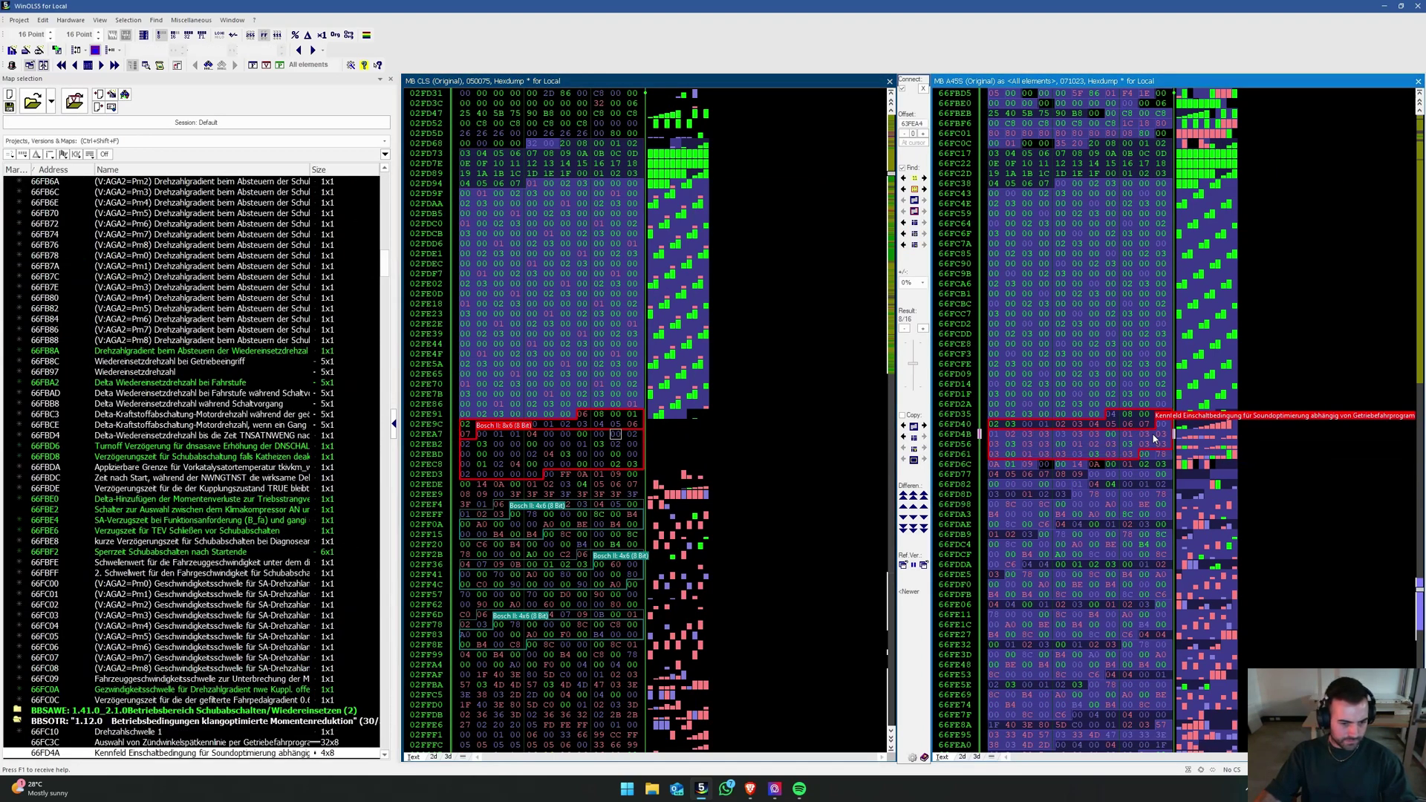
scroll(1153, 439, "down", 2)
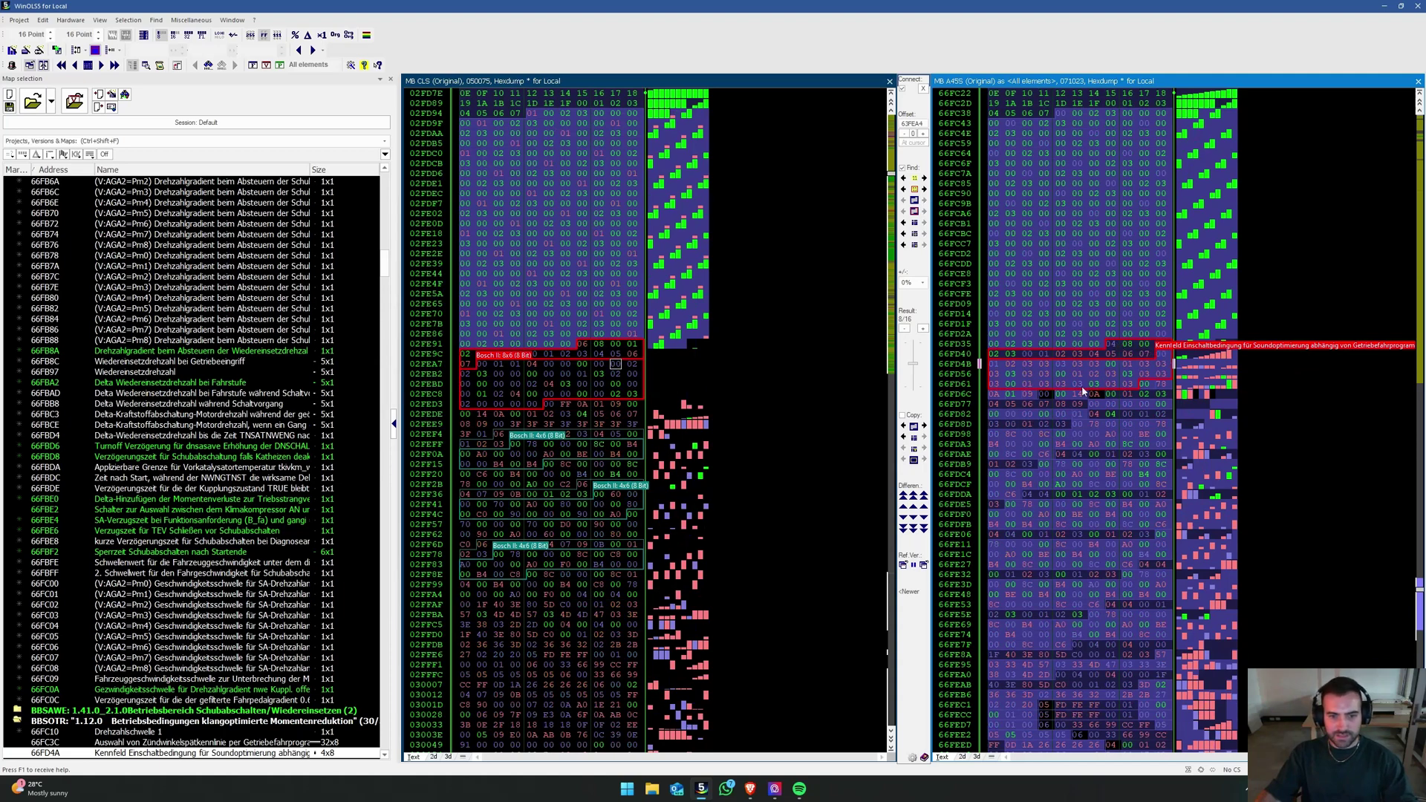
left_click(1162, 356)
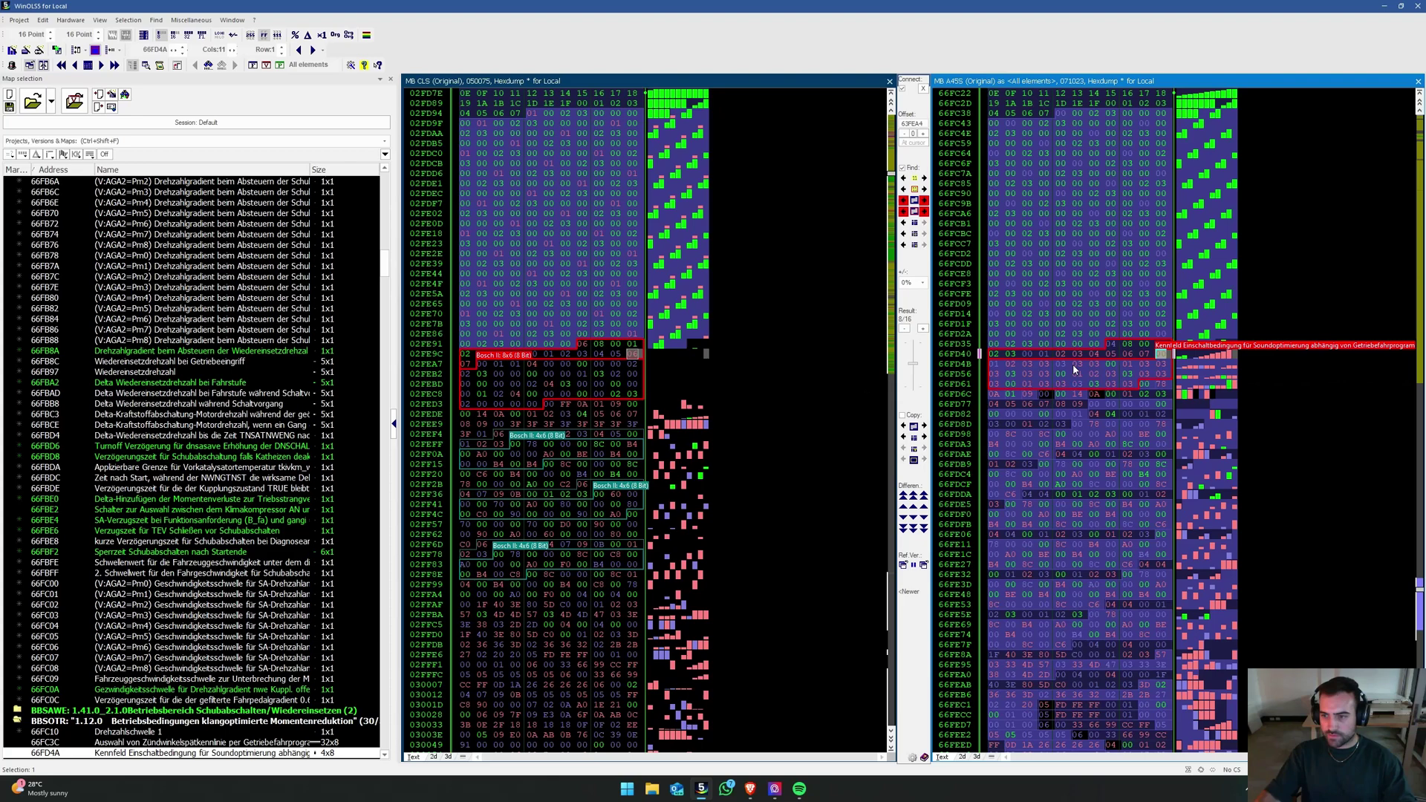
Step: Transfer the Soundoptimierung map to the CLS file and set its rows to 6
key("ctrl+t")
left_click(632, 476)
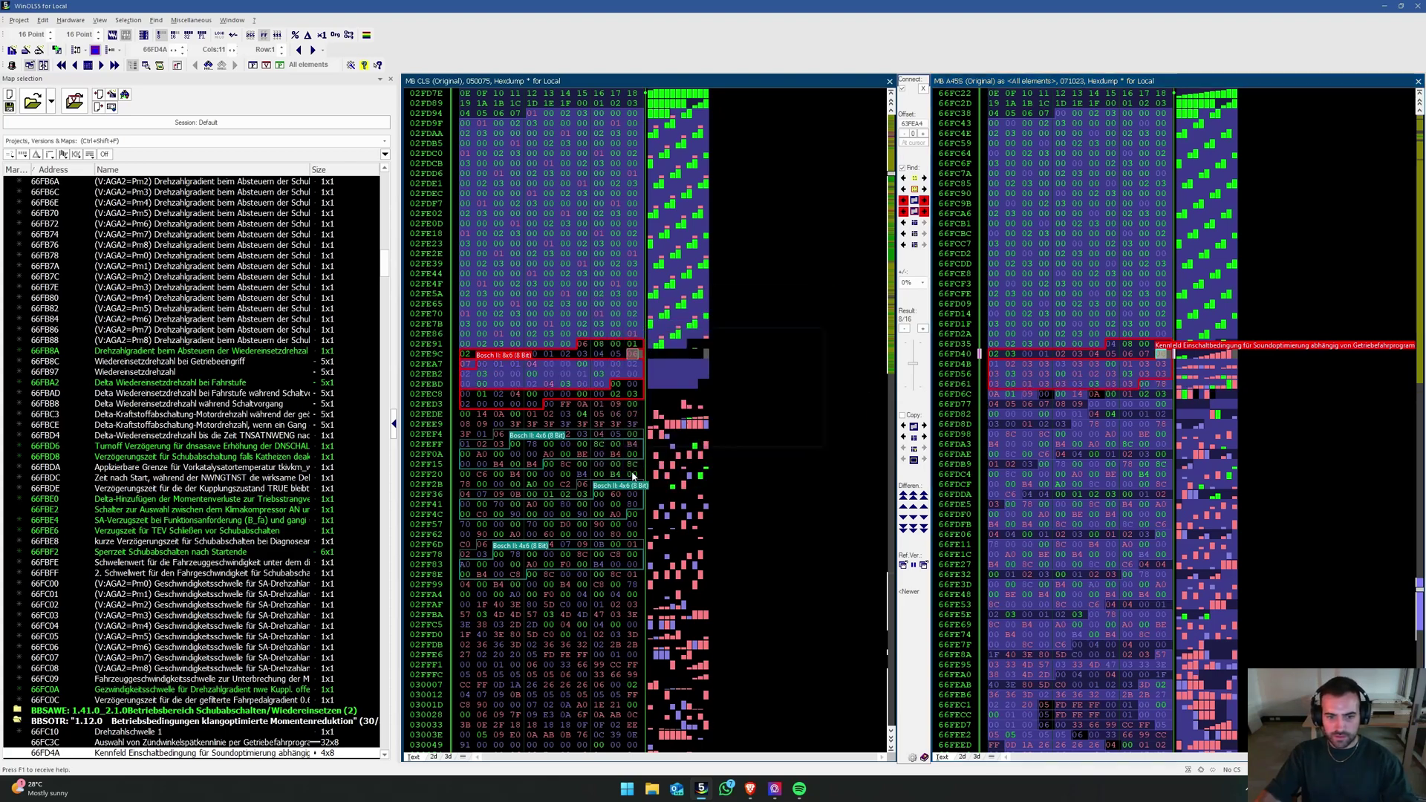
left_click(660, 429)
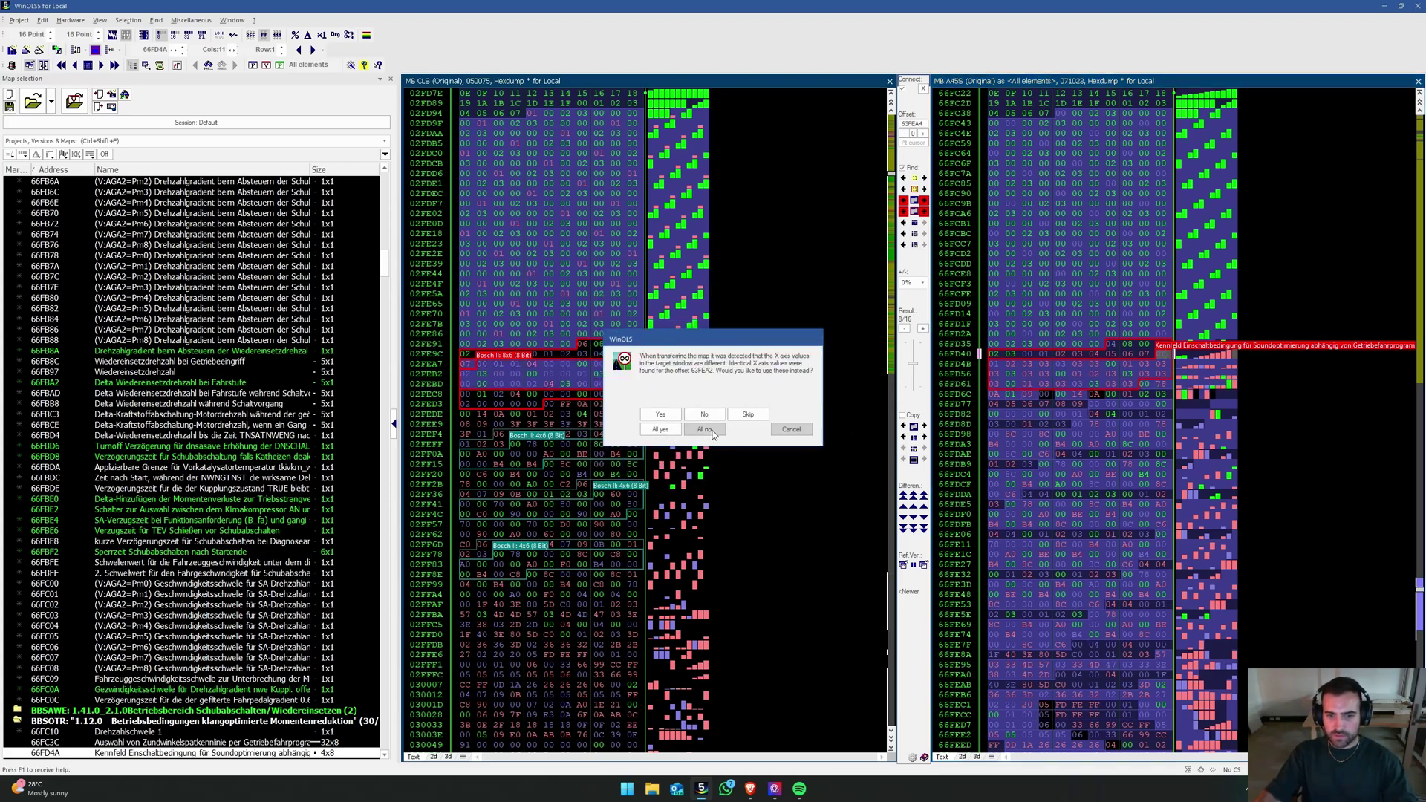
left_click(583, 372)
key("Return")
key("ctrl+e")
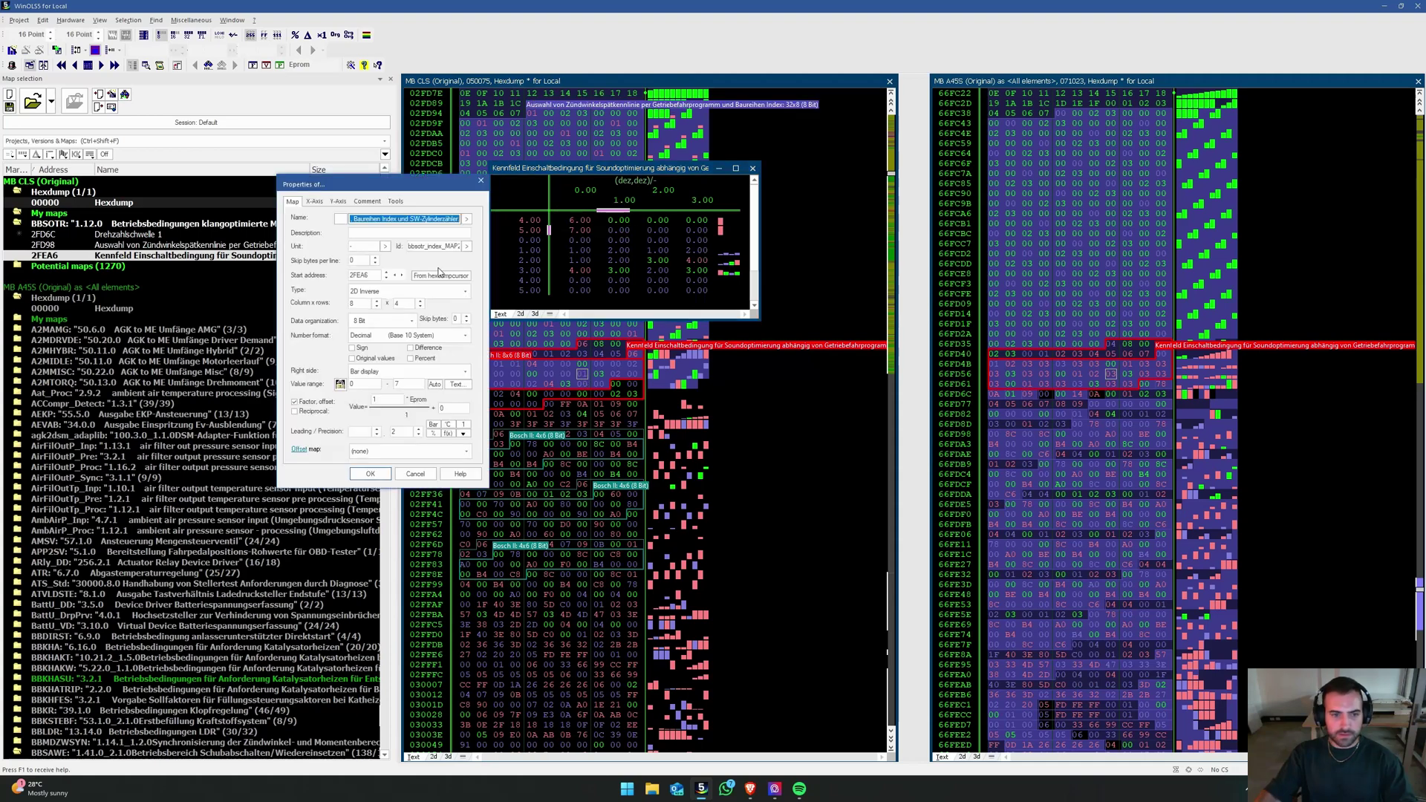
left_click(369, 302)
double_click(410, 302)
type("6")
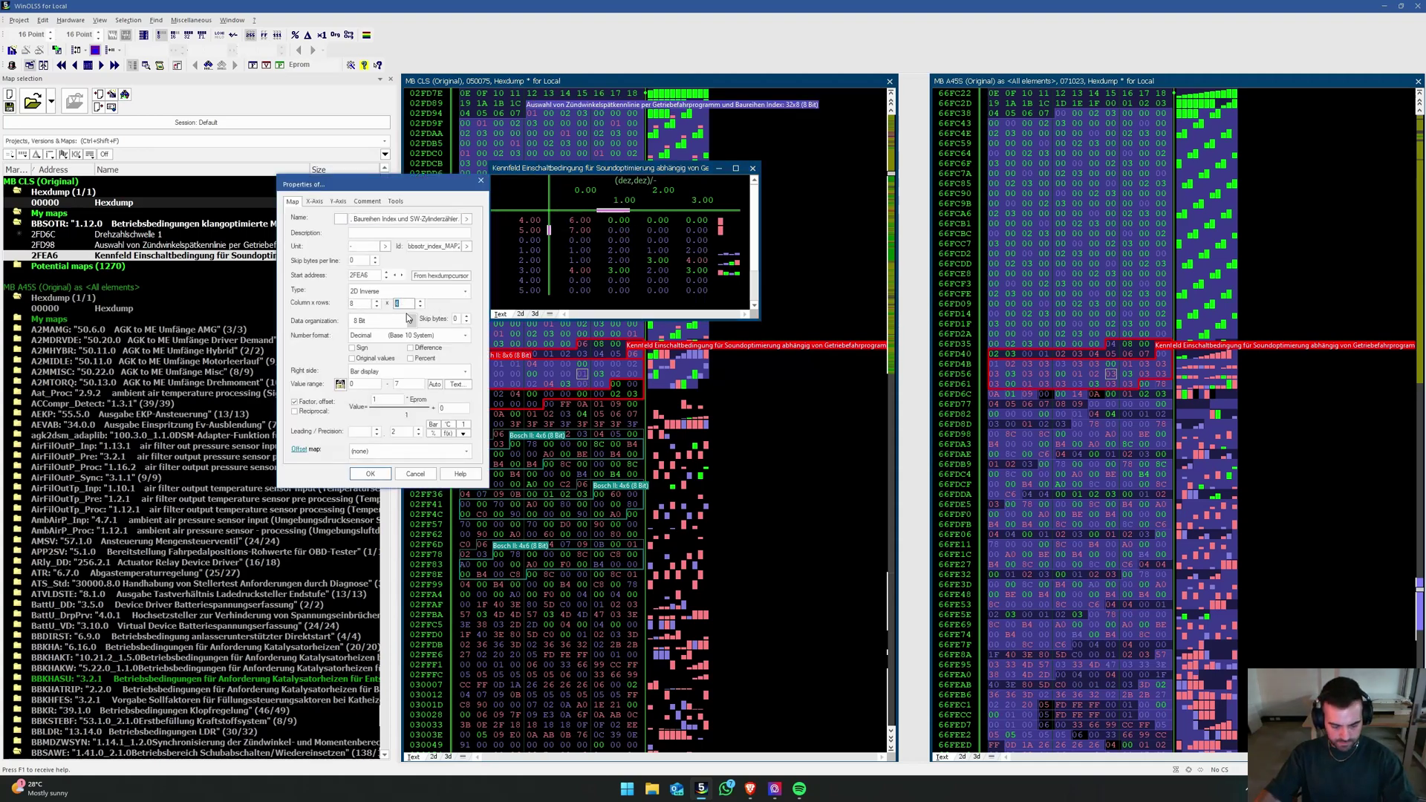
key("Return")
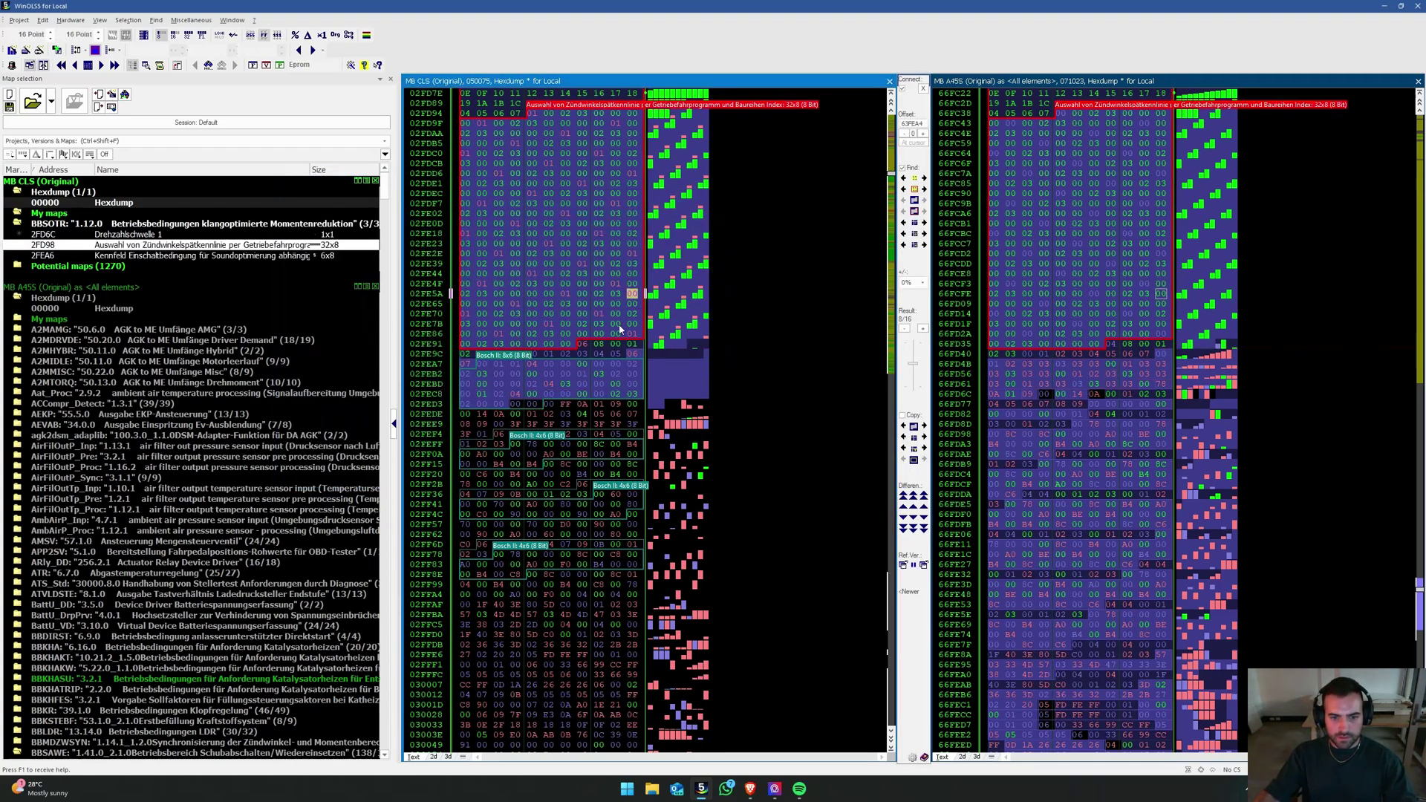
Step: Shift the map's X-axis start address by one byte and discard the overlapping potential map
double_click(520, 239)
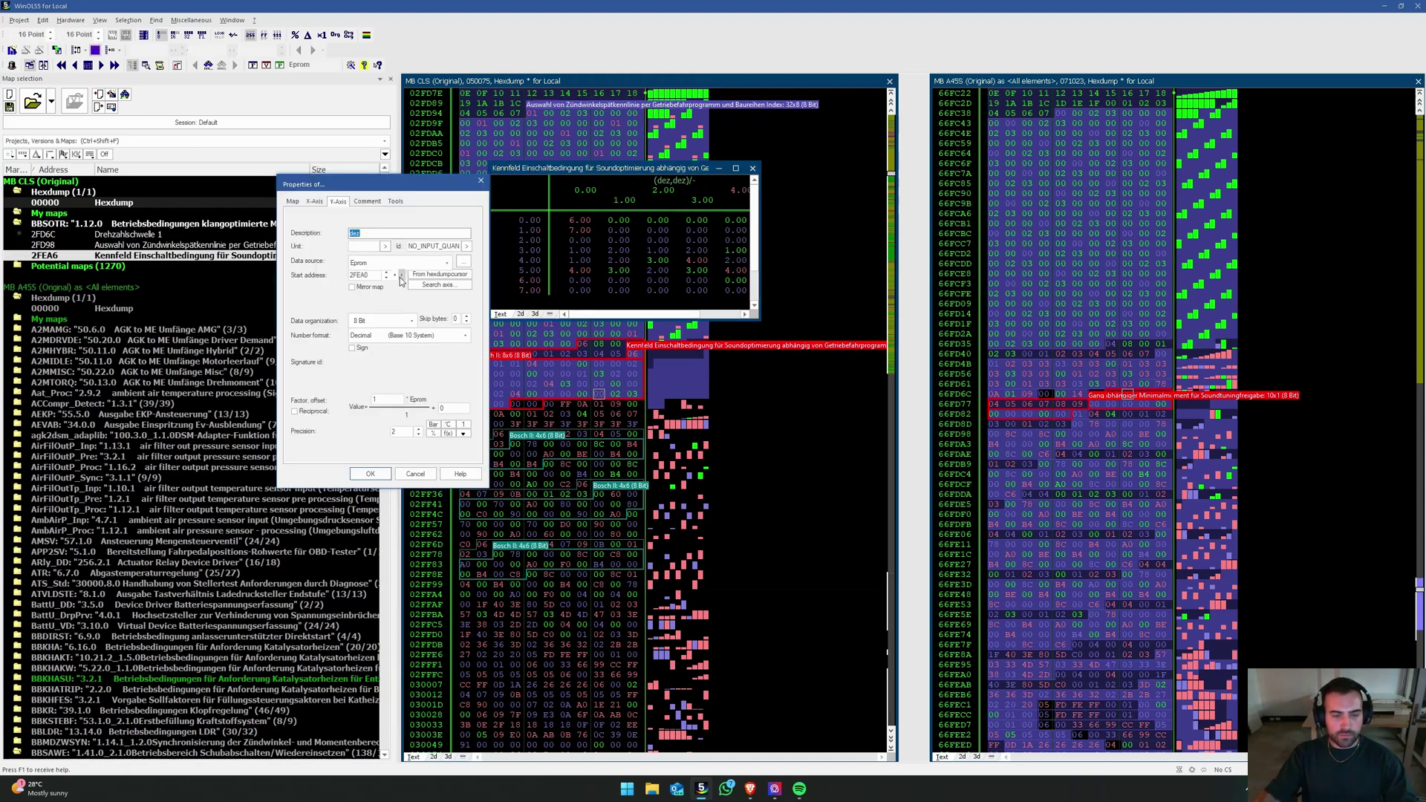
left_click(399, 279)
key("Return")
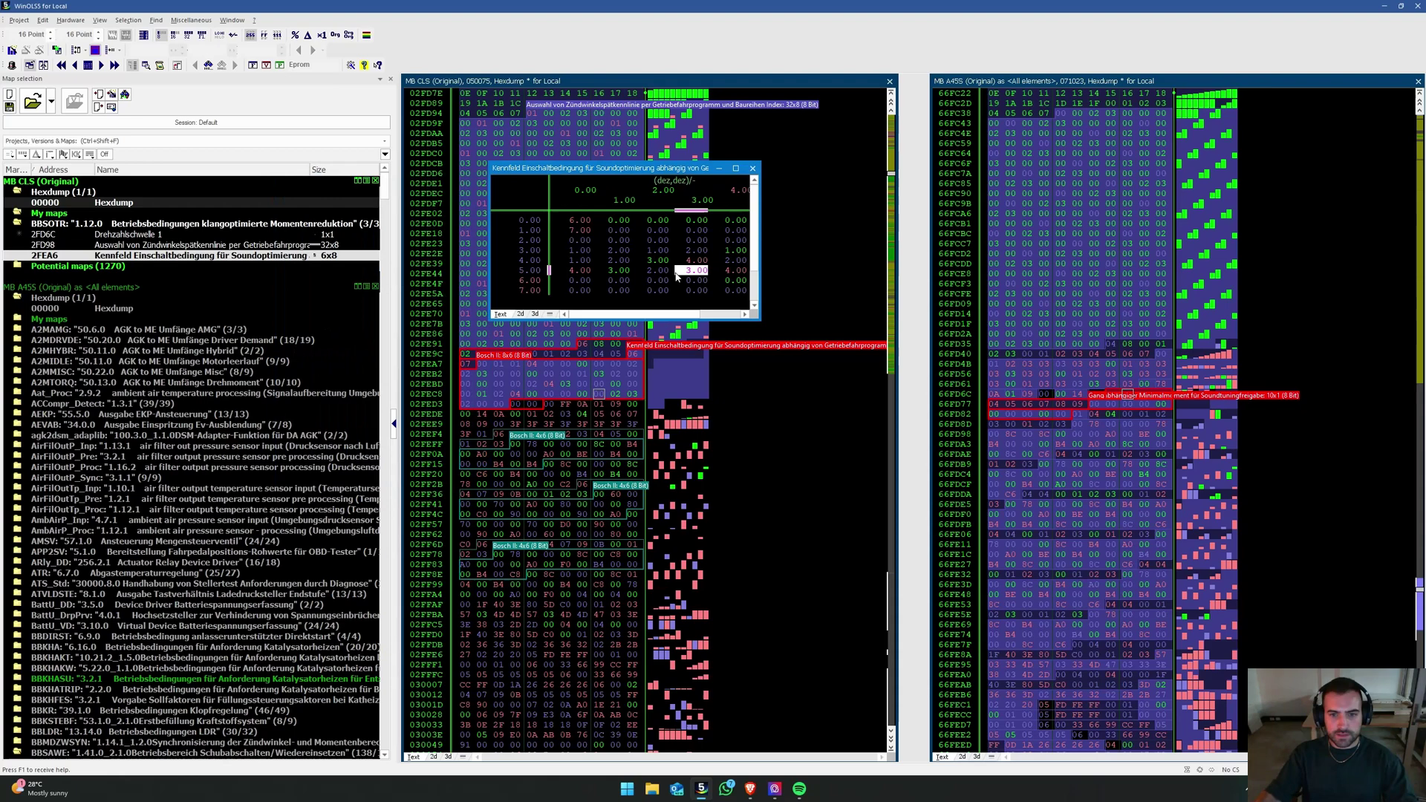
key("Escape")
scroll(574, 407, "down", 2)
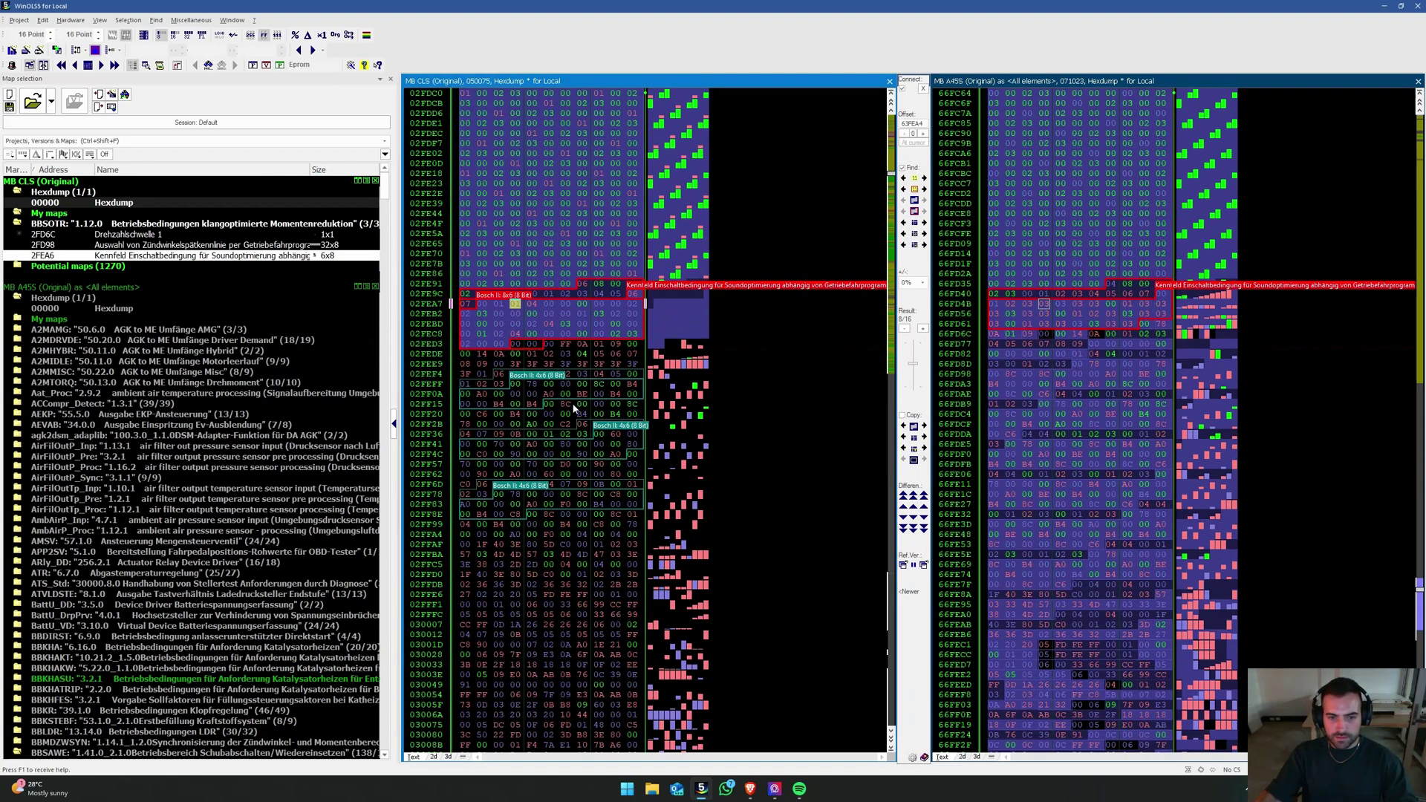
right_click(494, 292)
left_click(539, 337)
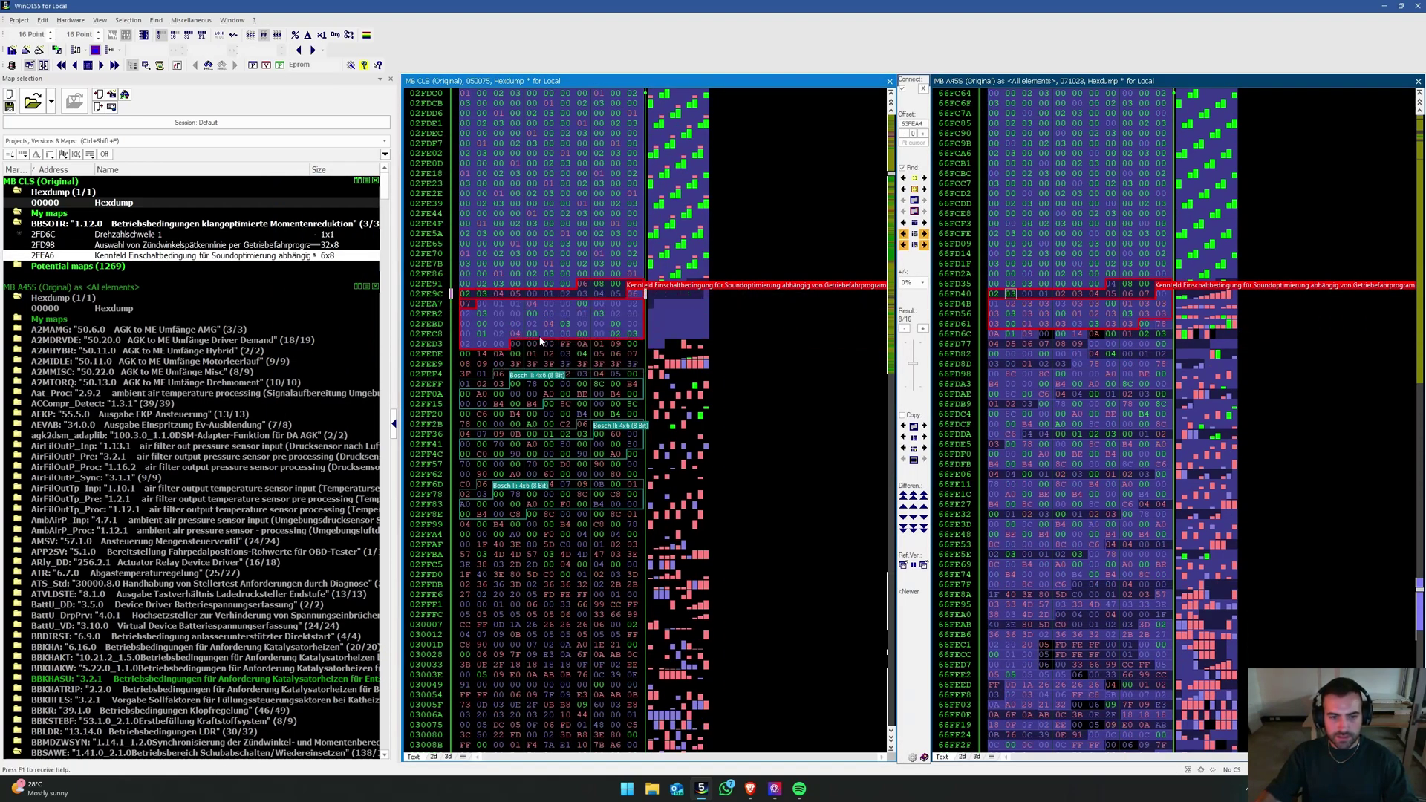
left_click(570, 315)
Step: Transfer the Gangabhängiger Minimalmoment and Gangschwelle maps into the CLS file
left_click(615, 203)
left_click(1091, 337)
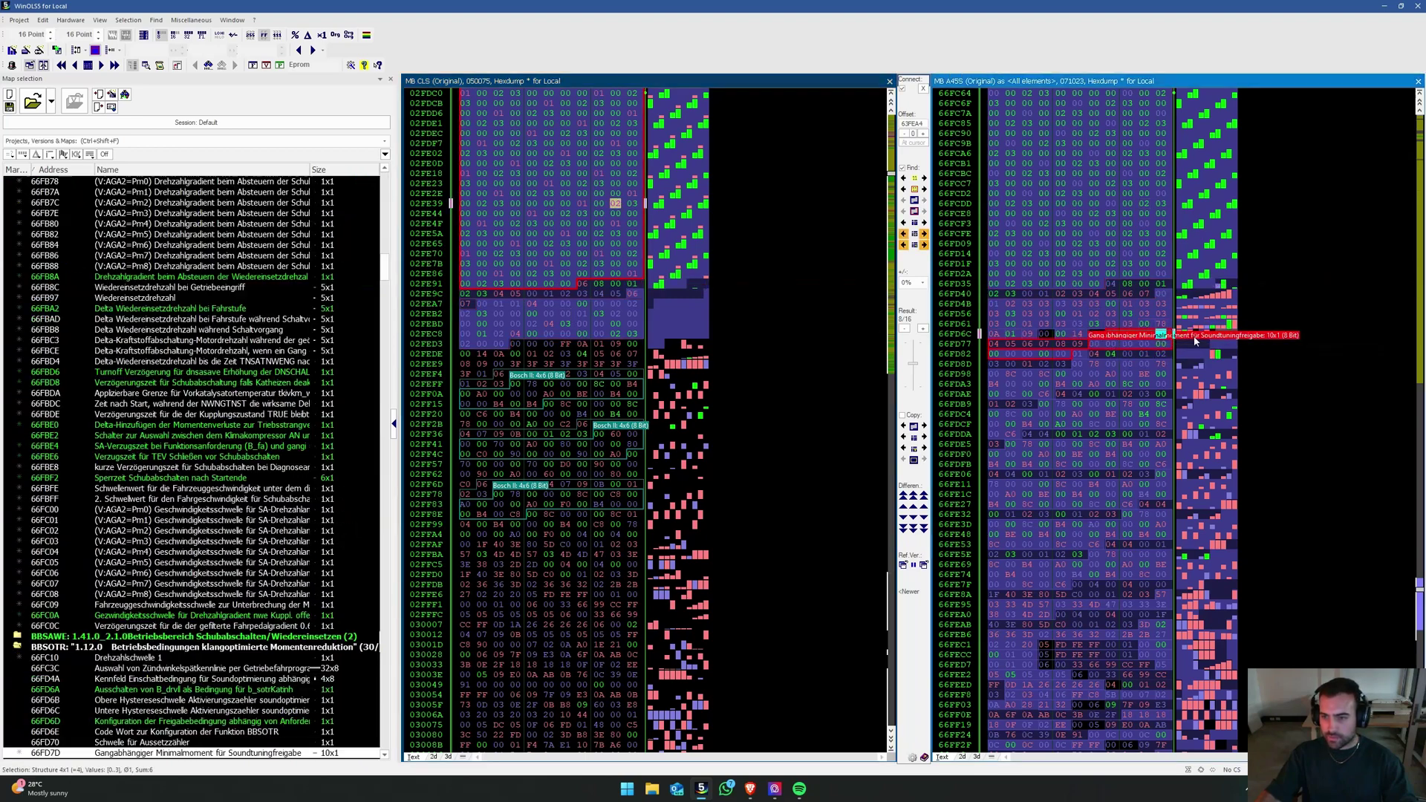
left_click(914, 201)
scroll(1051, 203, "down", 1)
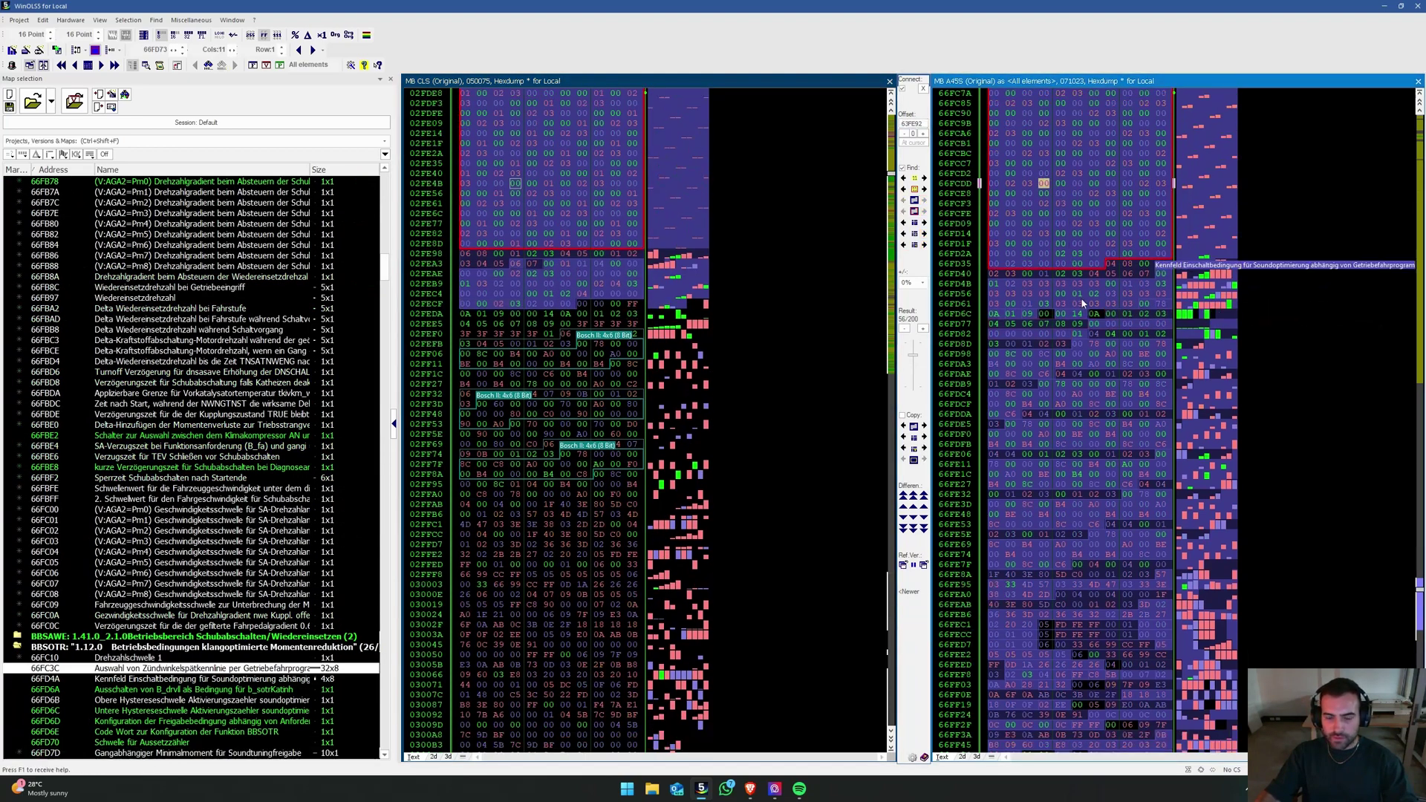
mouse_move(1061, 314)
left_mouse_down()
mouse_move(1077, 323)
mouse_move(620, 487)
left_mouse_up()
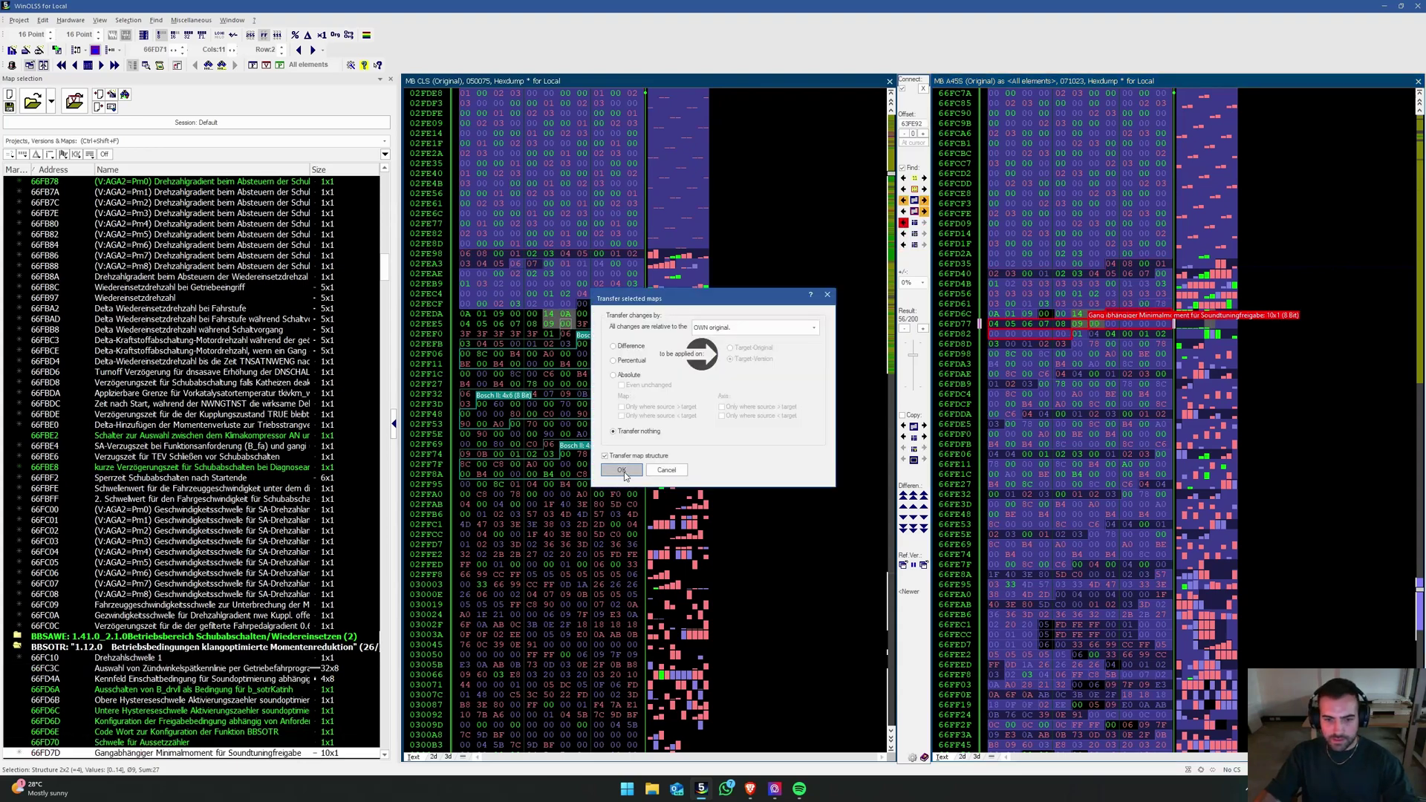
left_click(621, 470)
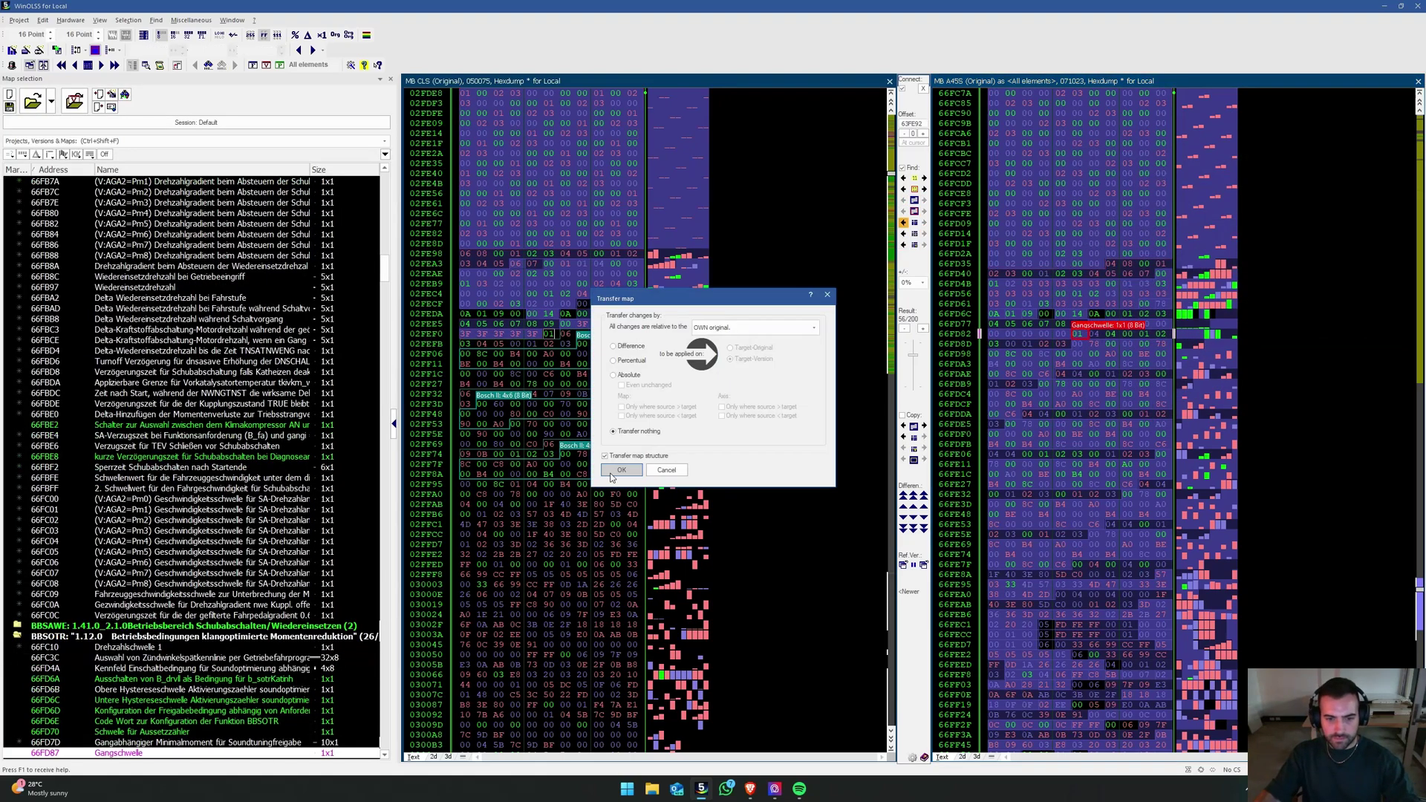
left_click(617, 475)
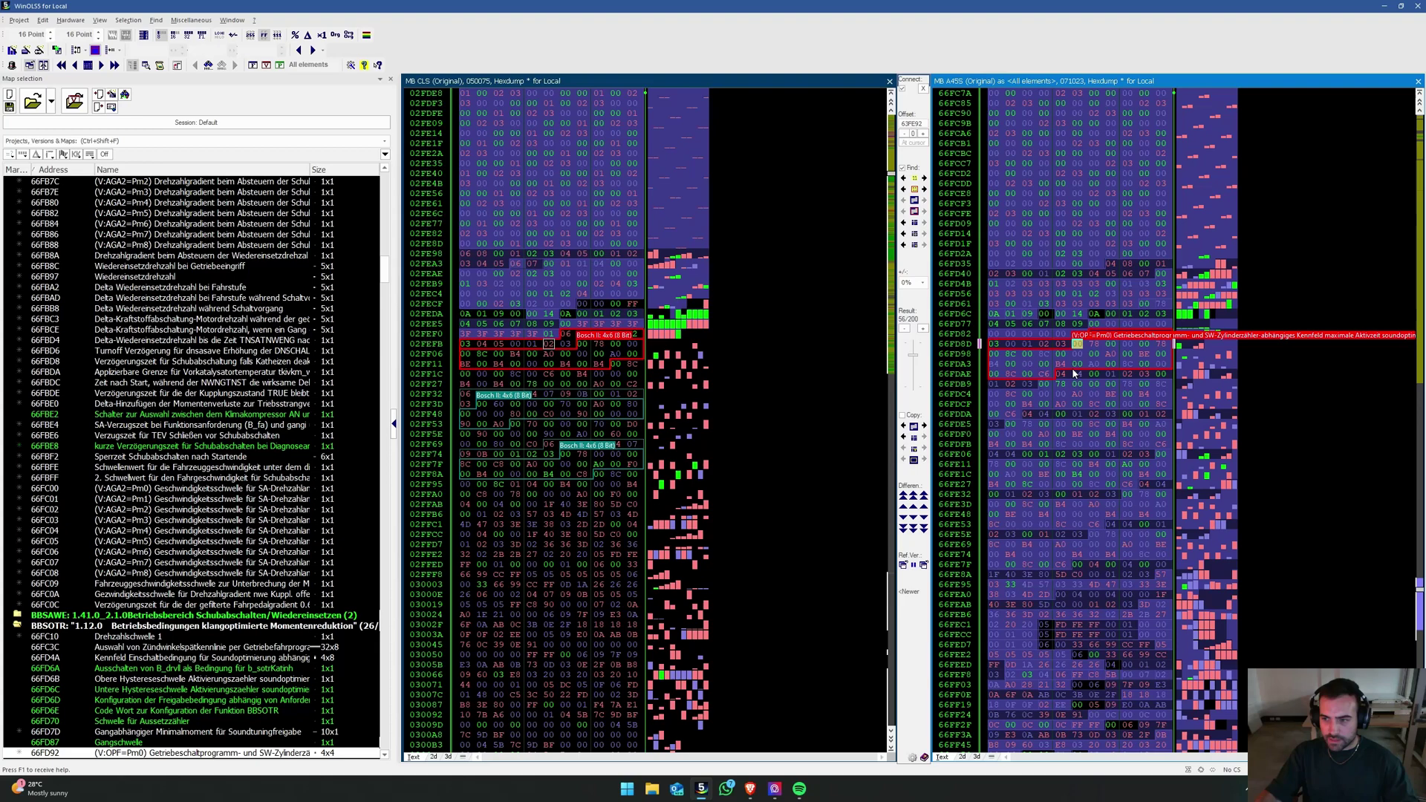
Step: Align the donor view to 66FD92 and drag the (V:OPF=Pm0) map onto the CLS hexdump
left_click(582, 350)
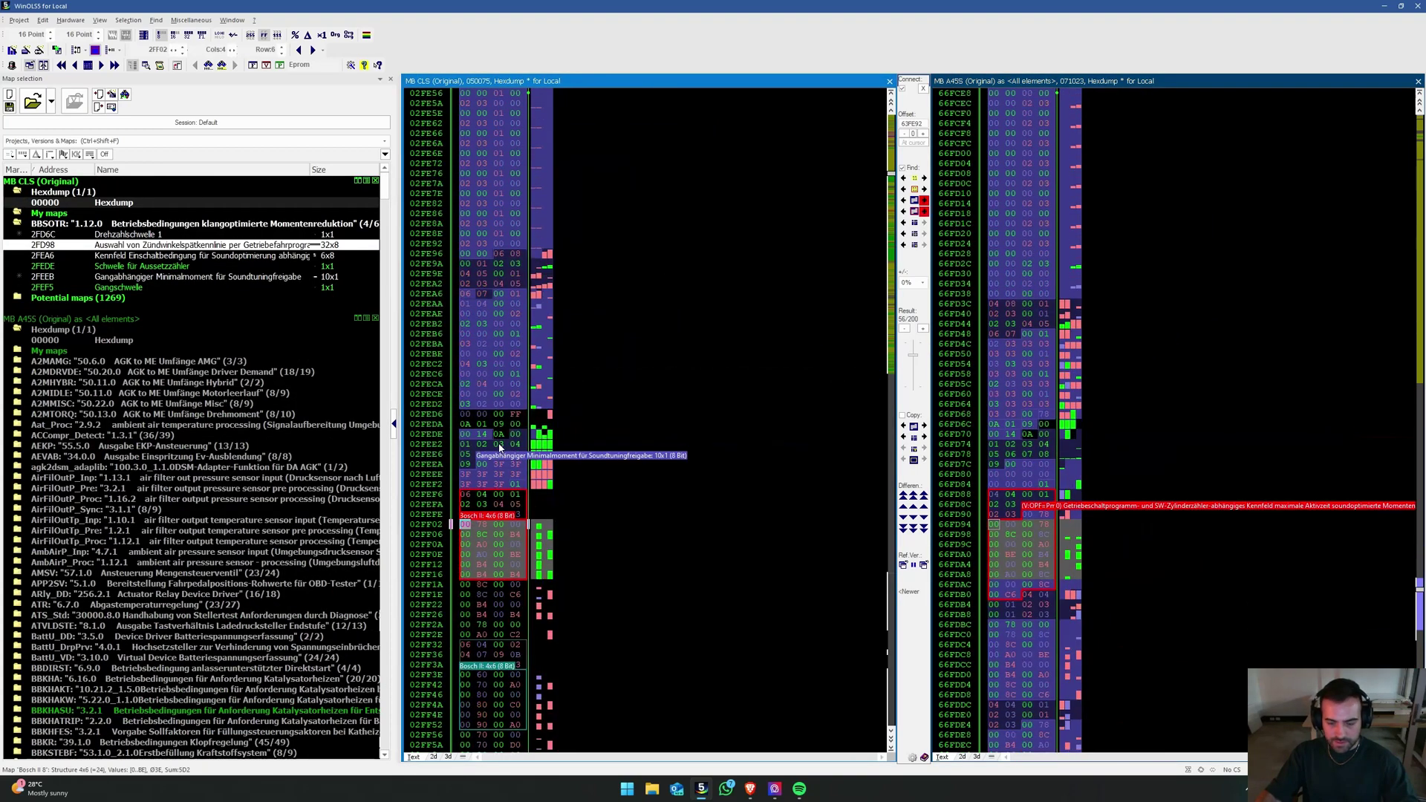
left_click(1041, 448)
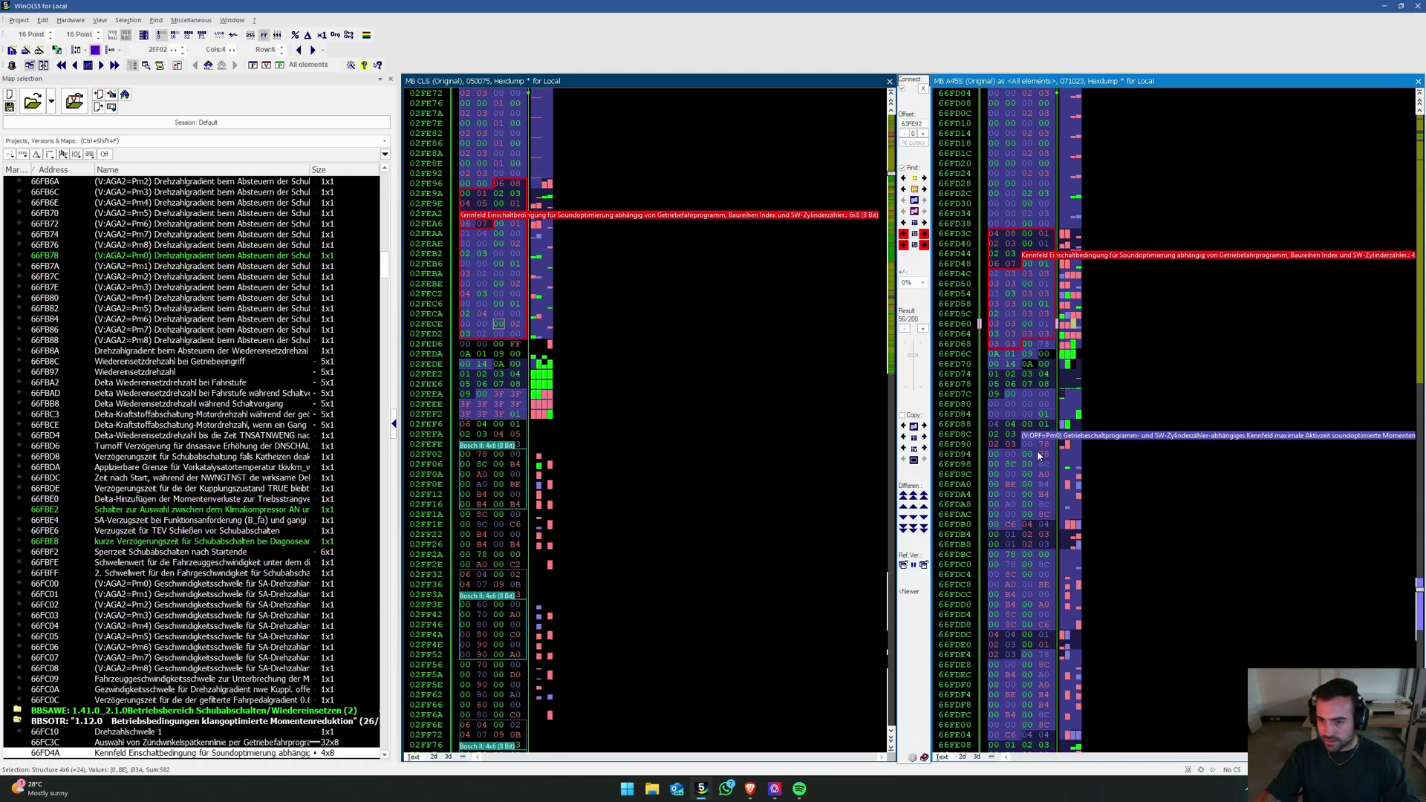
left_click(1038, 451)
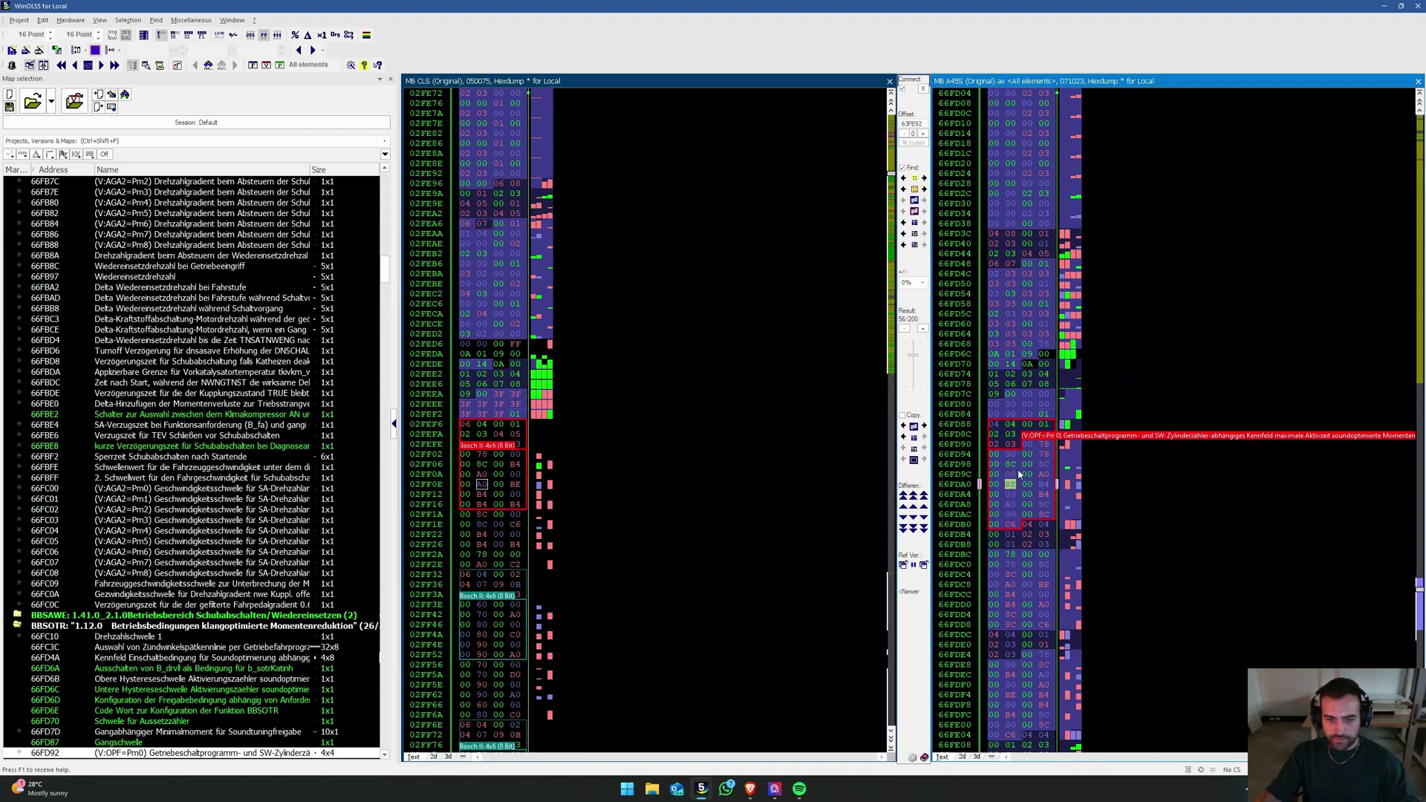
left_click(1027, 444)
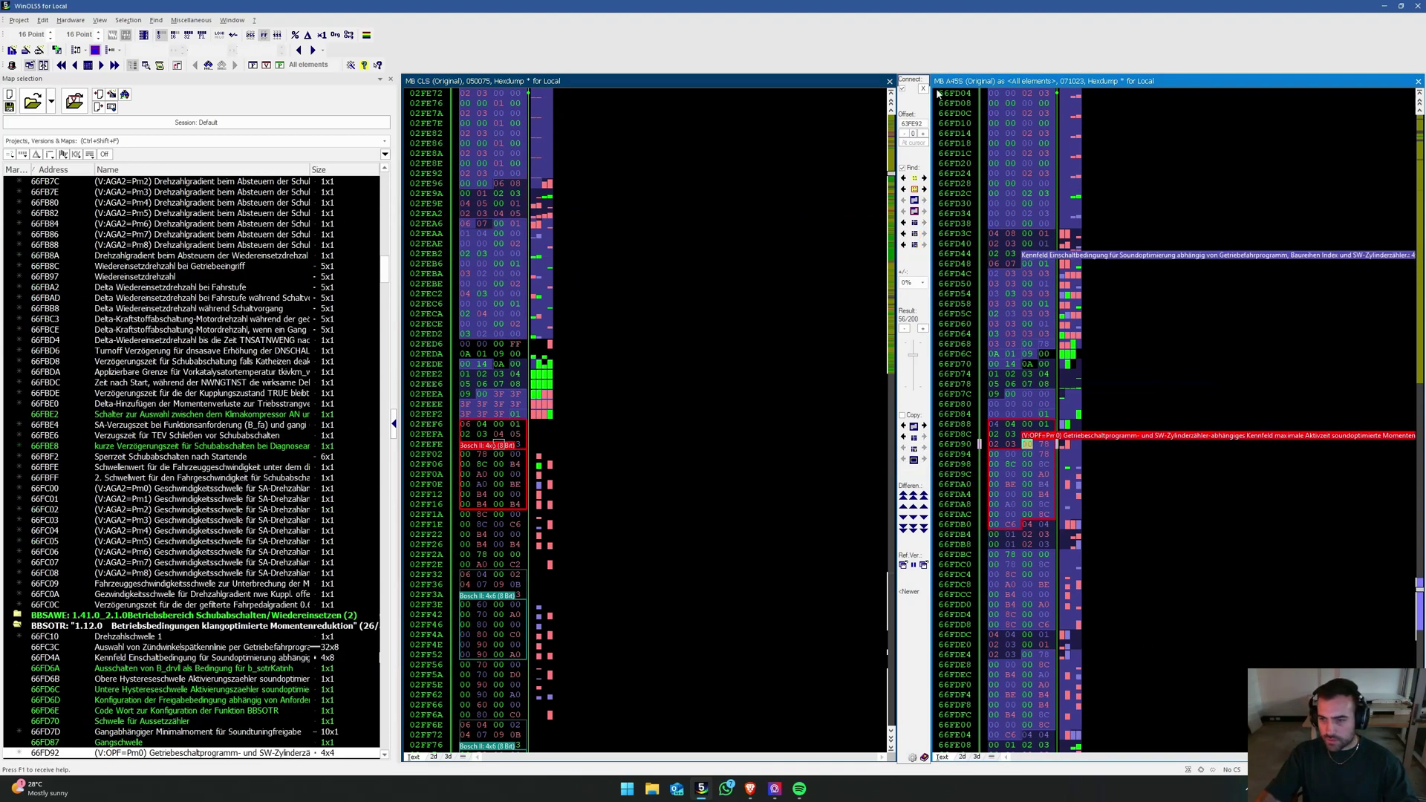
left_click(925, 134)
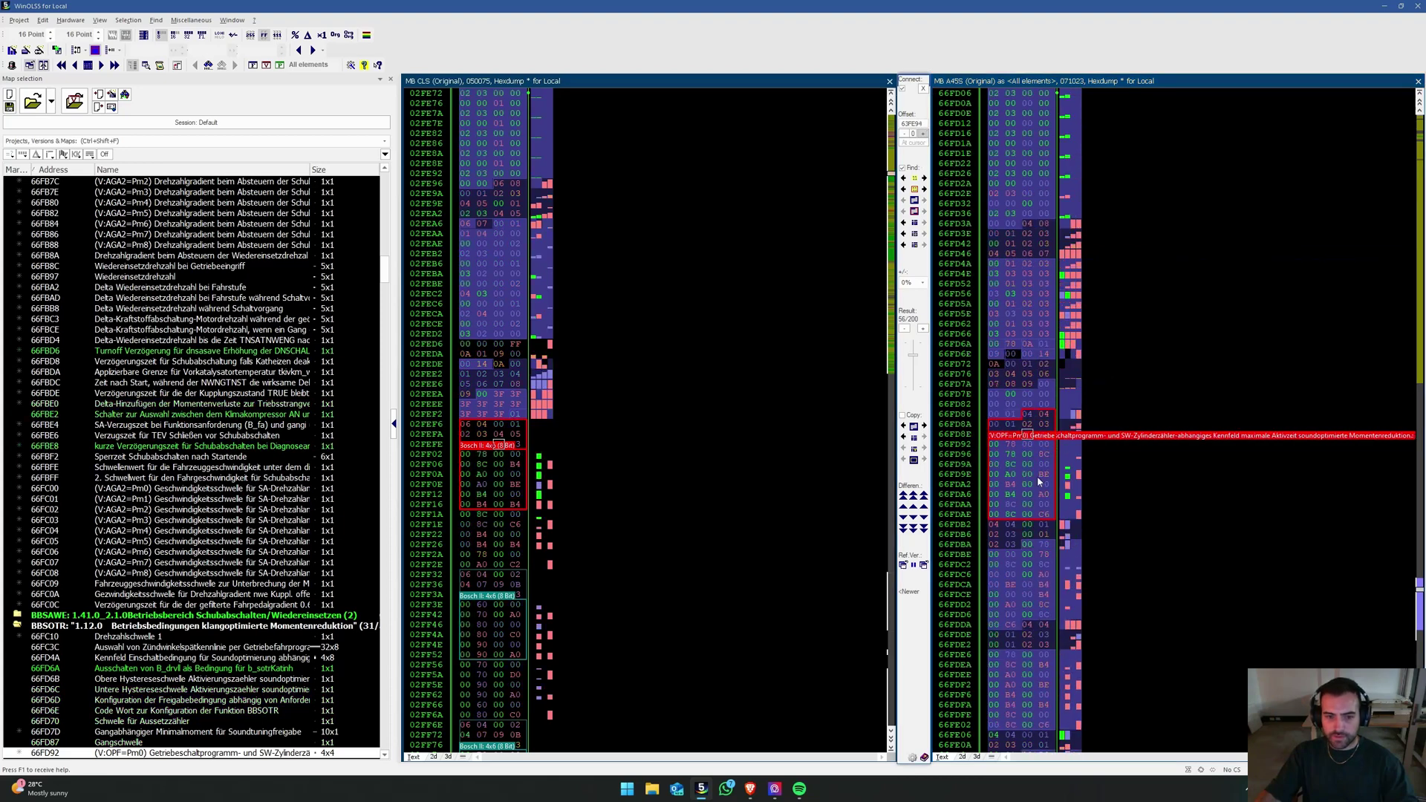
left_click(997, 445)
scroll(999, 324, "up", 1)
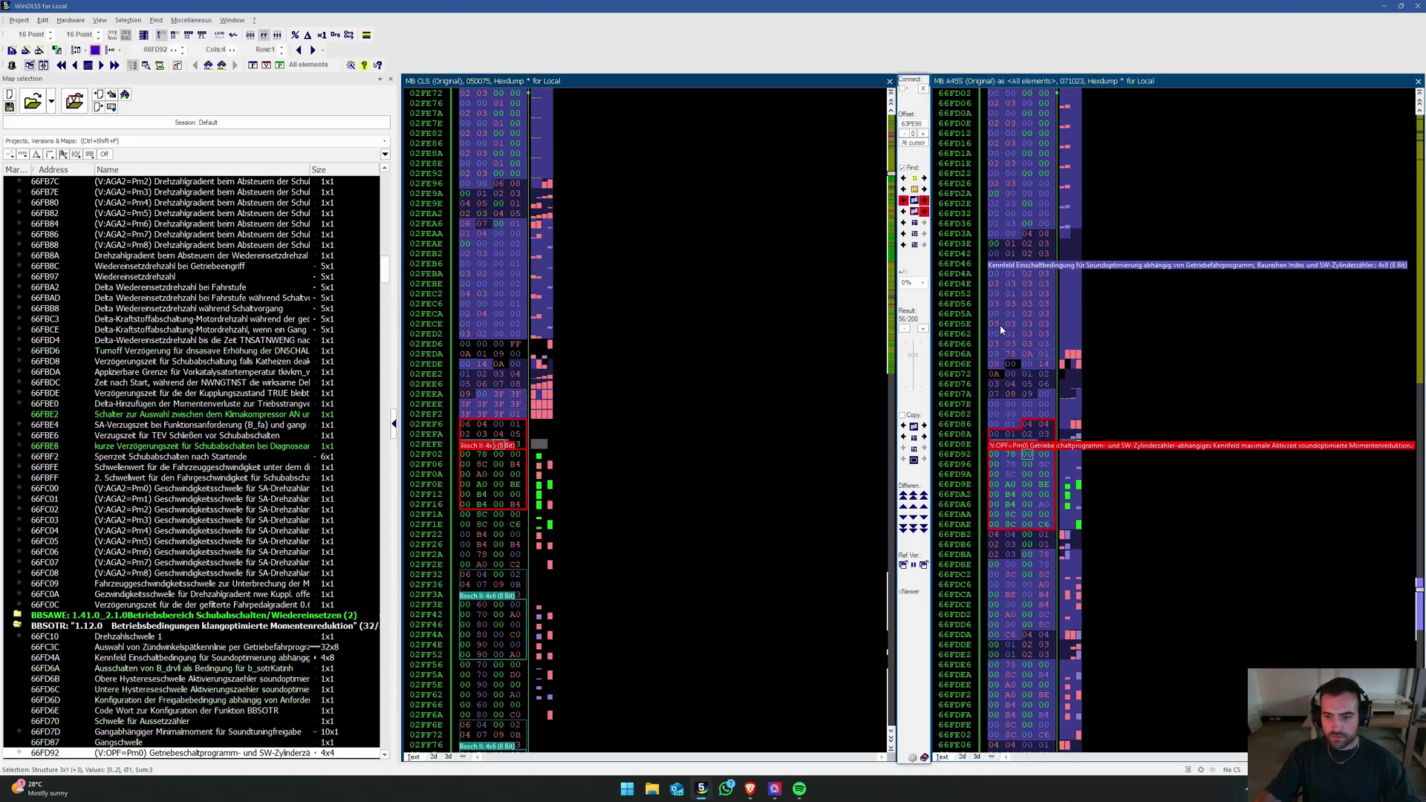
left_click_drag(1025, 454, 613, 519)
Step: Finish the Pm0 map transfer to 2FF02 and resize it to 6x4
left_click(622, 471)
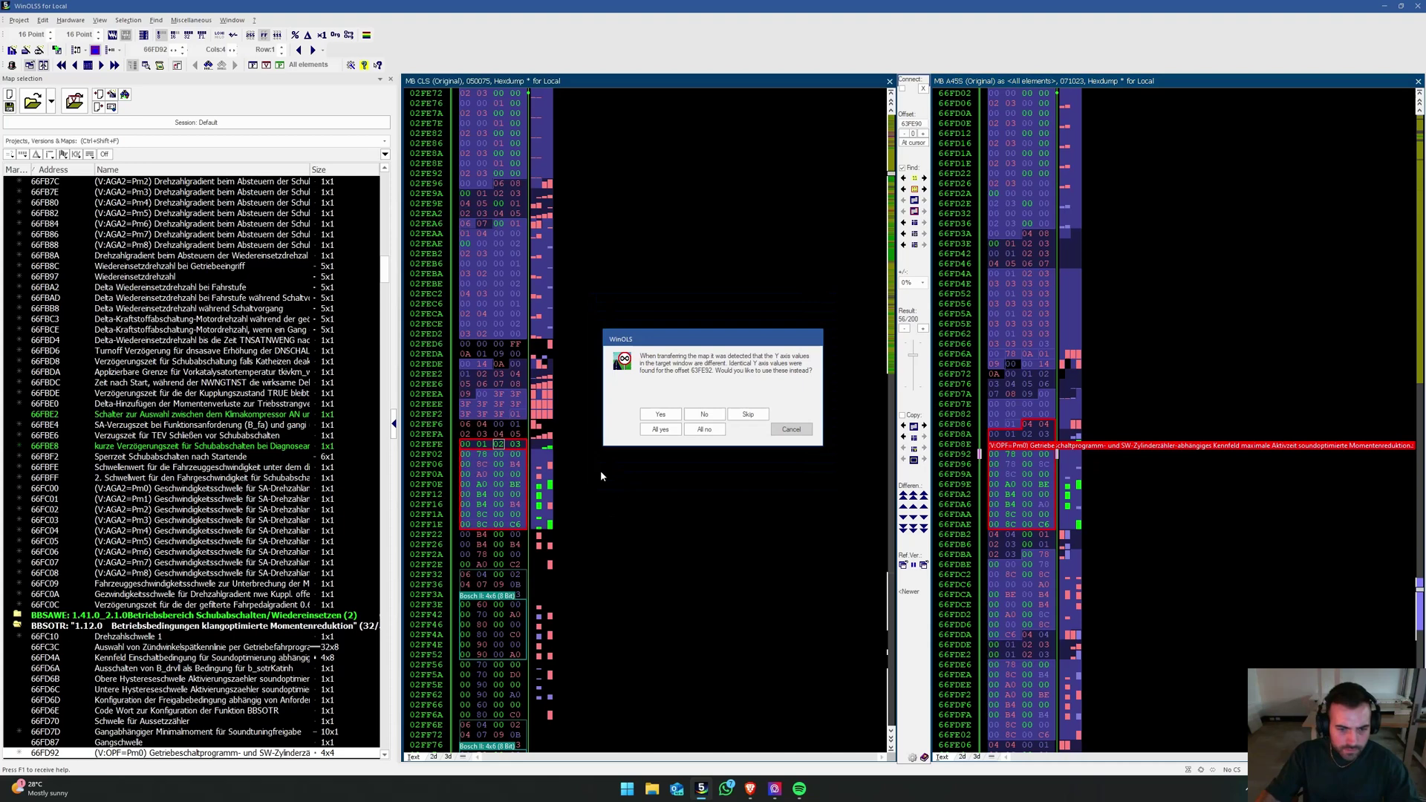
left_click(705, 415)
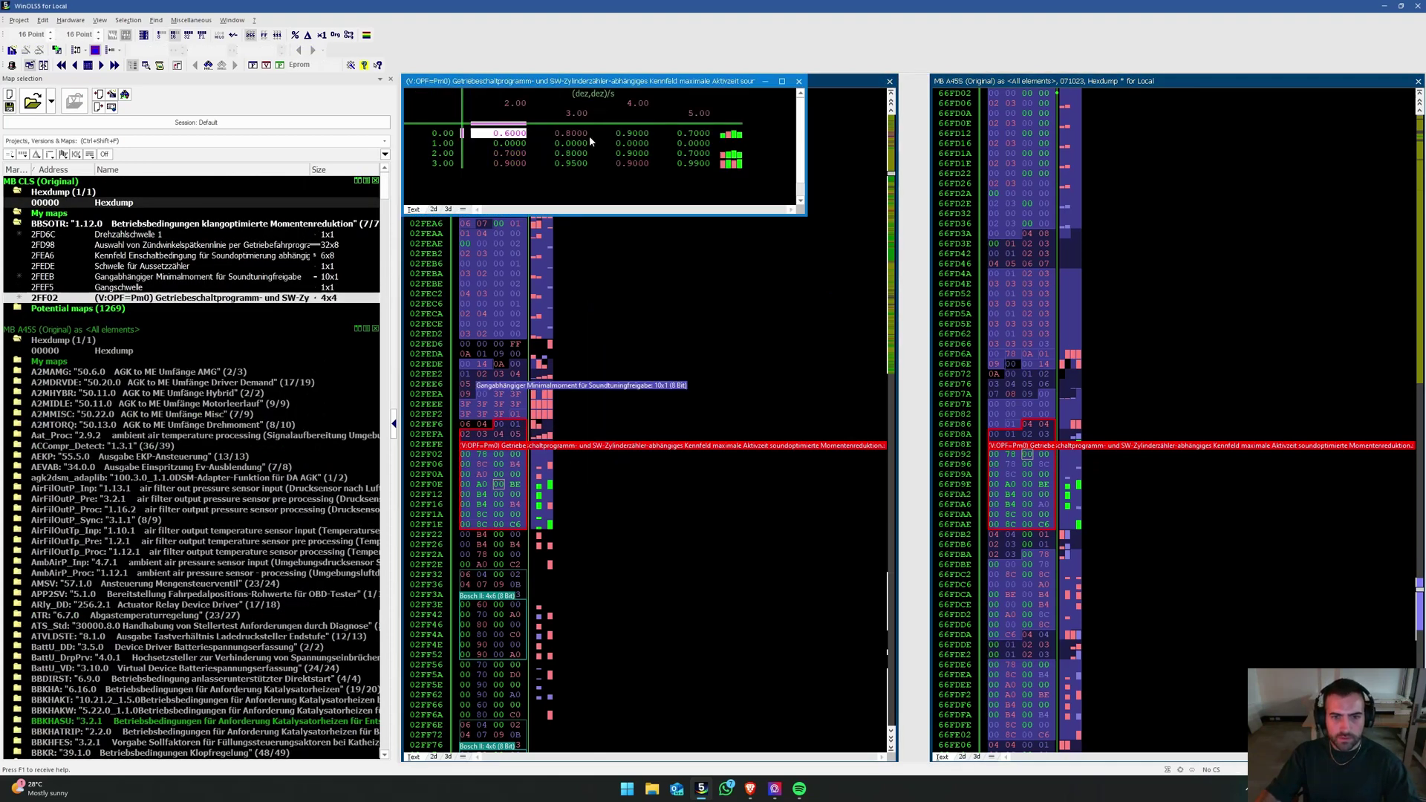
double_click(590, 135)
double_click(318, 217)
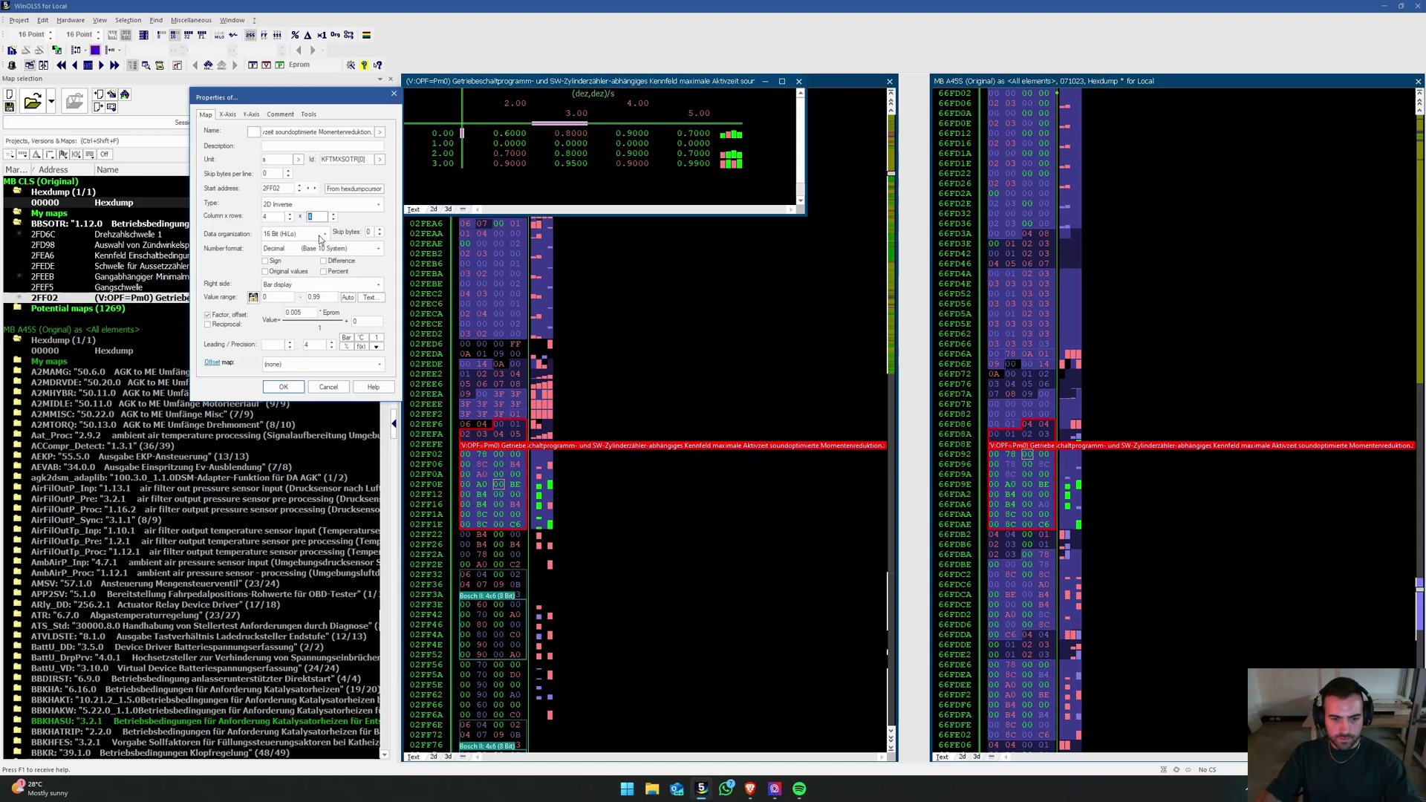
key("Return")
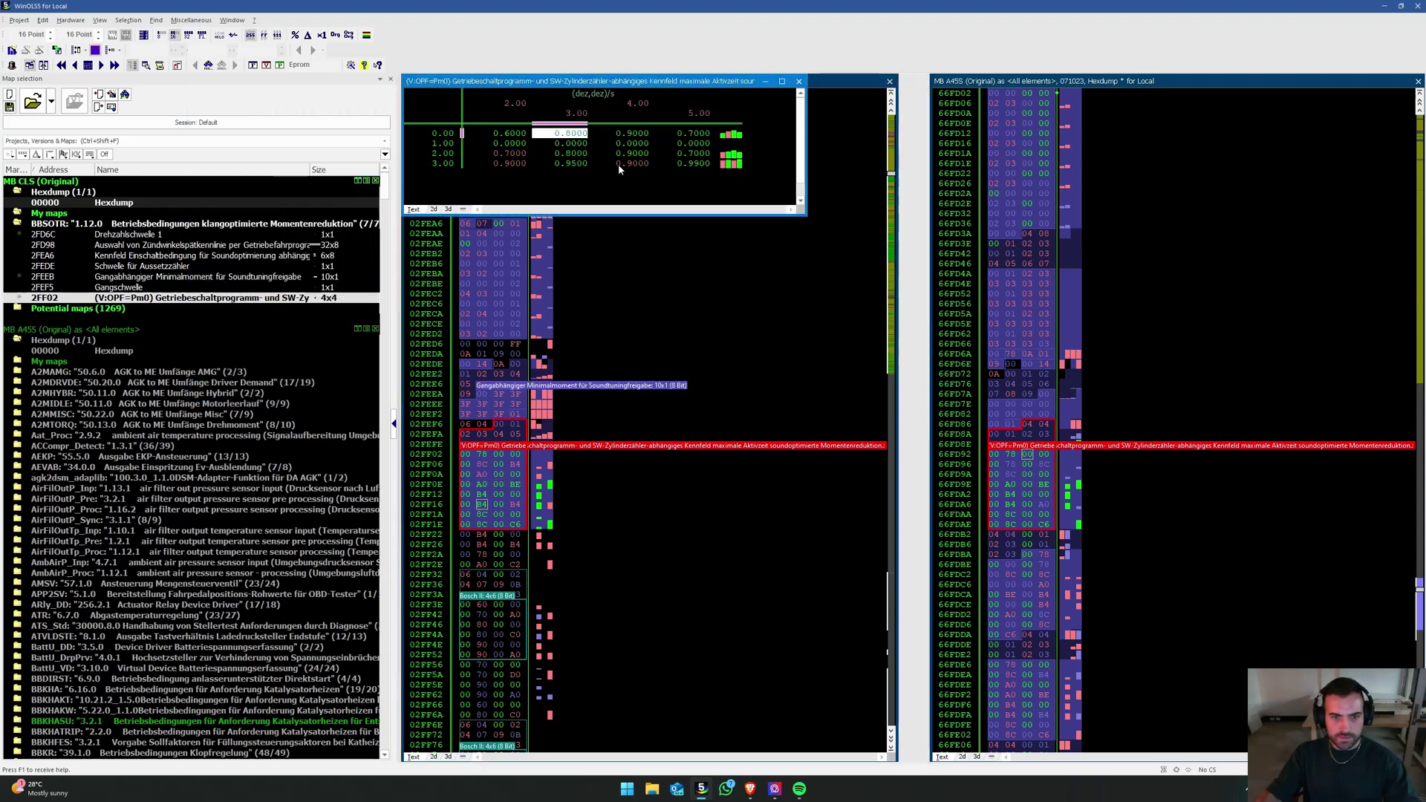
double_click(619, 166)
double_click(321, 216)
type("5")
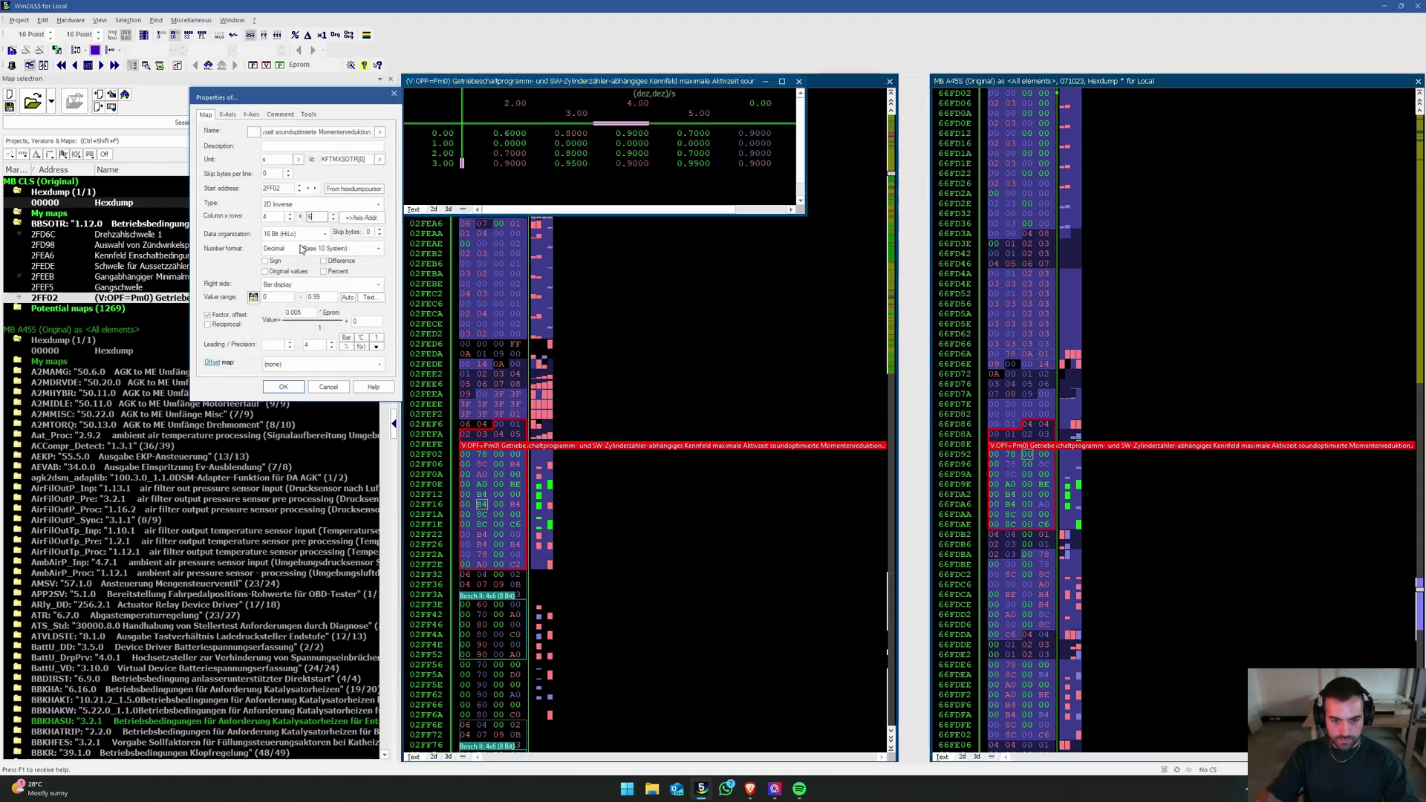
key("Return")
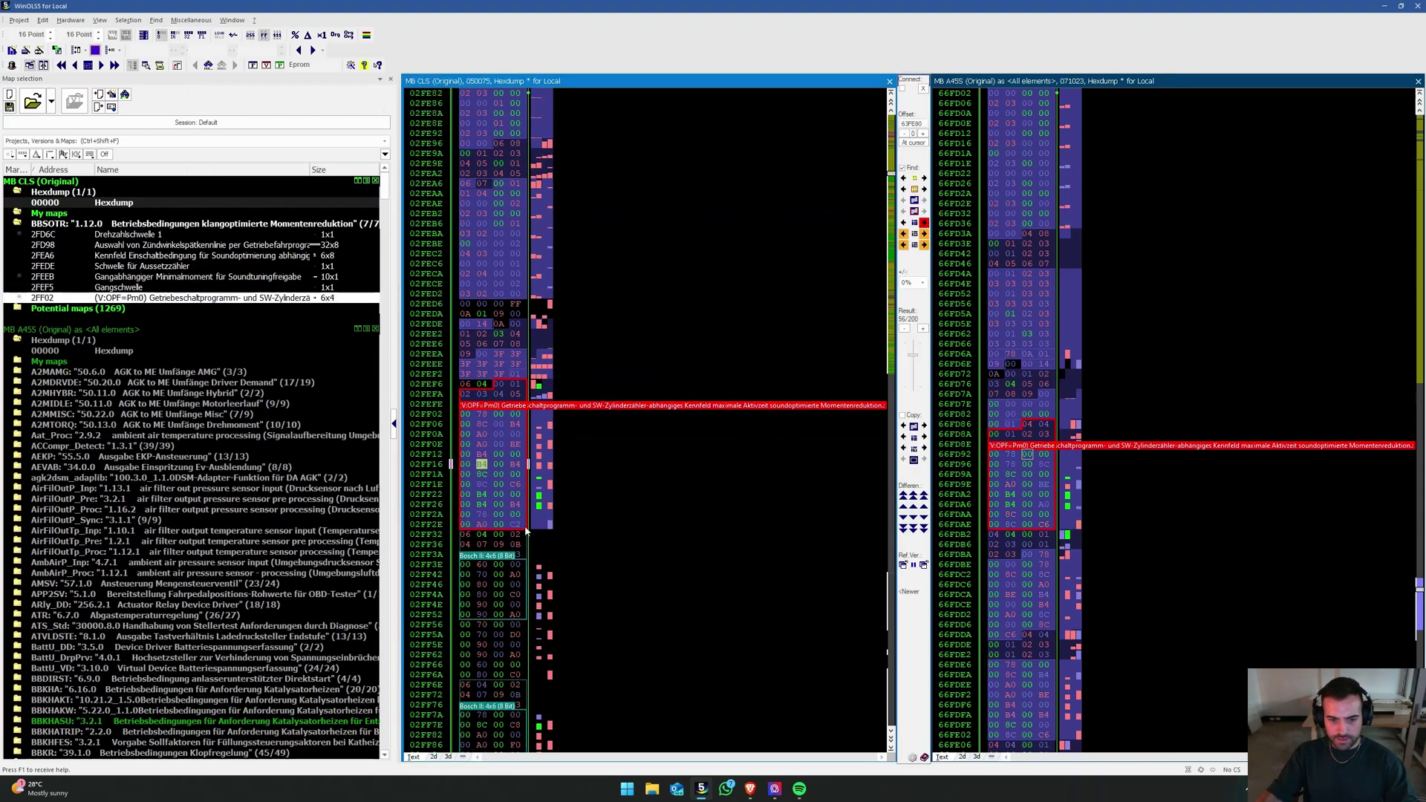
Step: Transfer the donor's (V:OPF=Pm1) map to 2FF3E and resize it to 6x4
left_click(1001, 551)
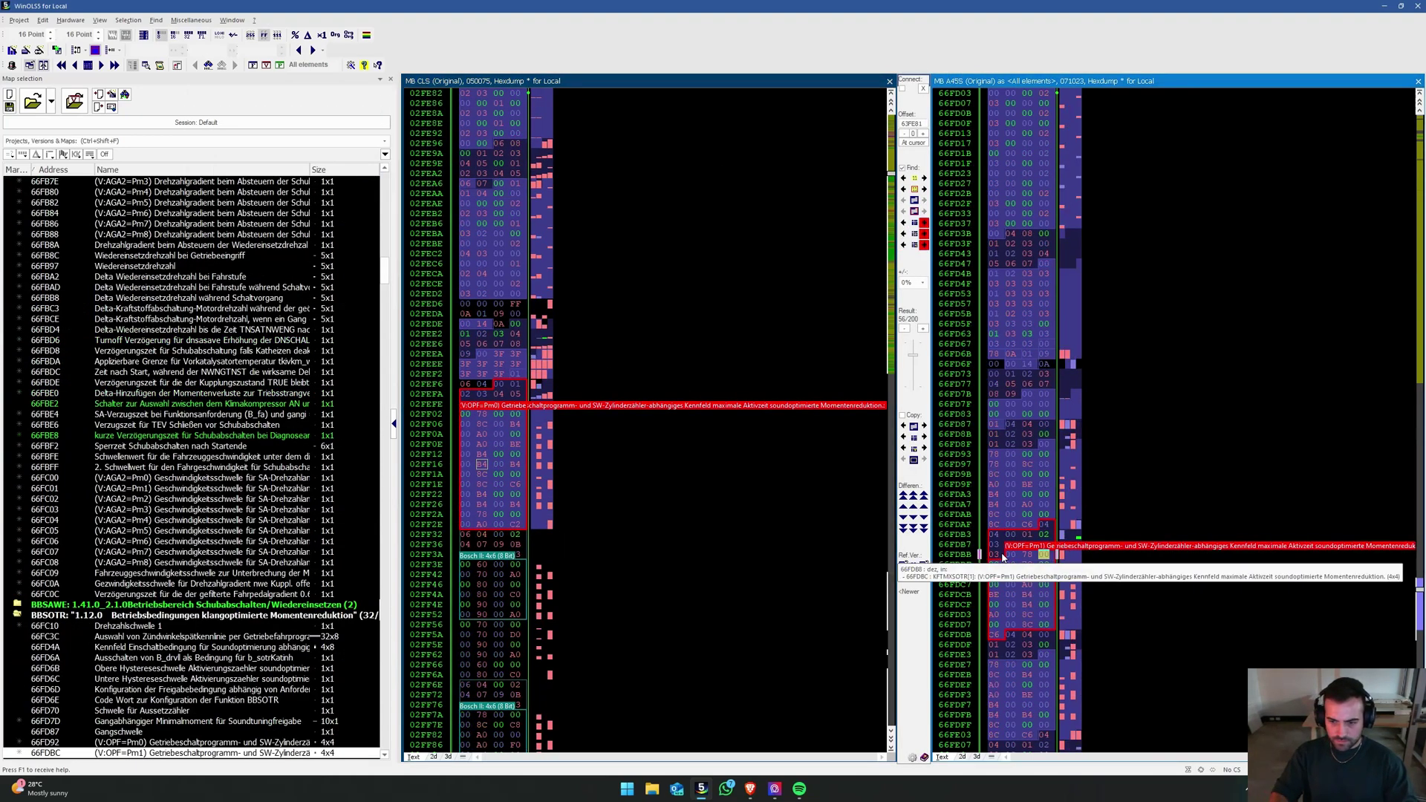
left_click(1002, 557)
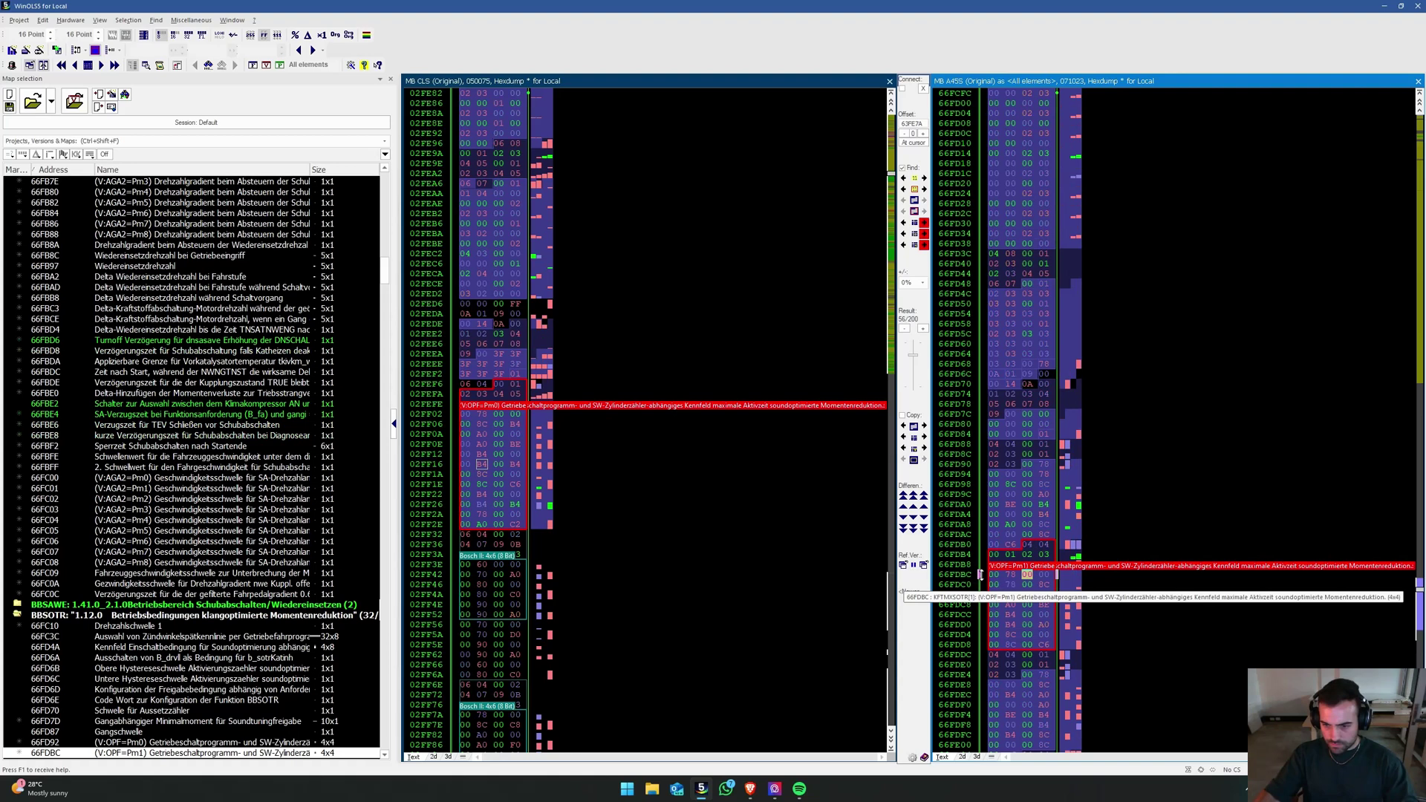
mouse_move(996, 578)
left_mouse_down()
mouse_move(987, 535)
mouse_move(622, 518)
left_mouse_up()
left_click(618, 470)
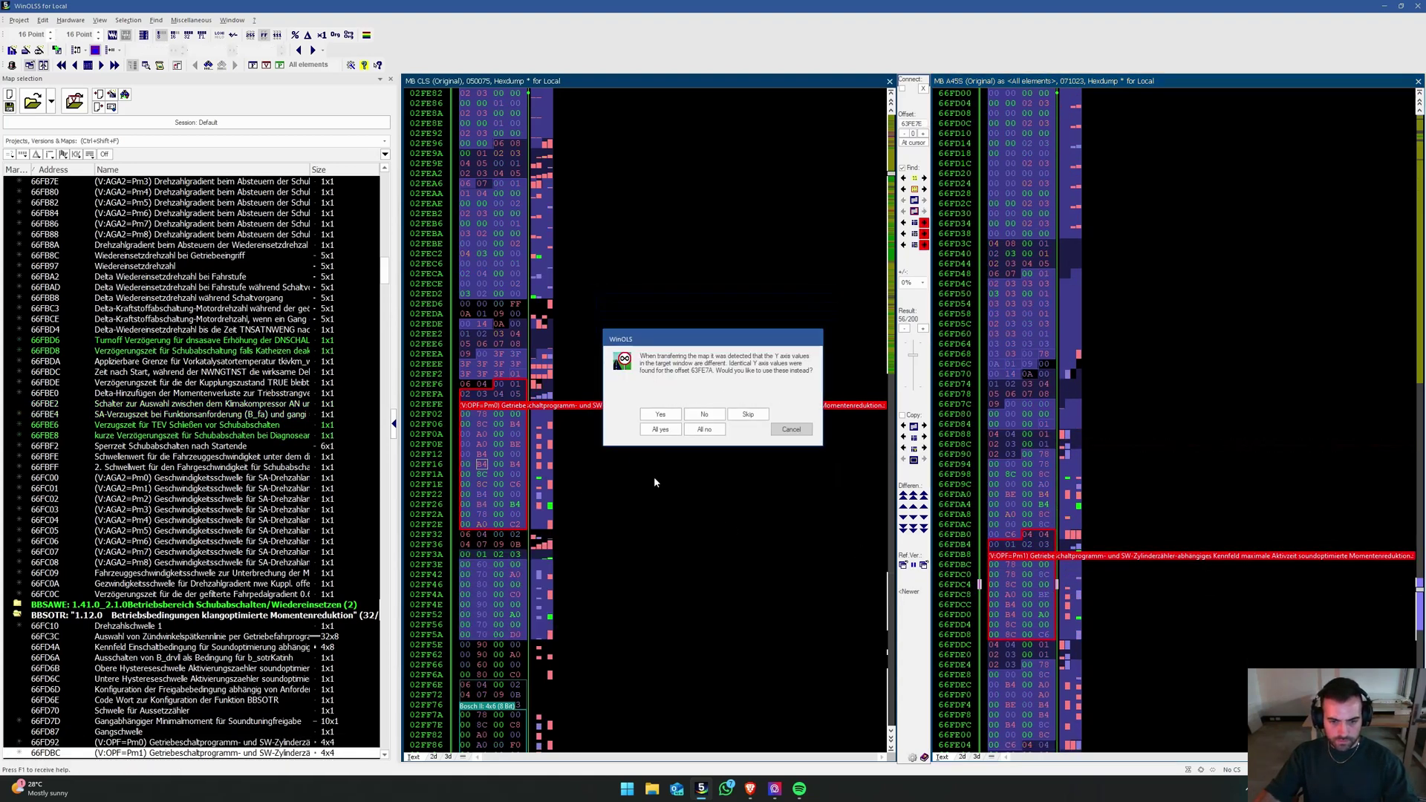
left_click(703, 430)
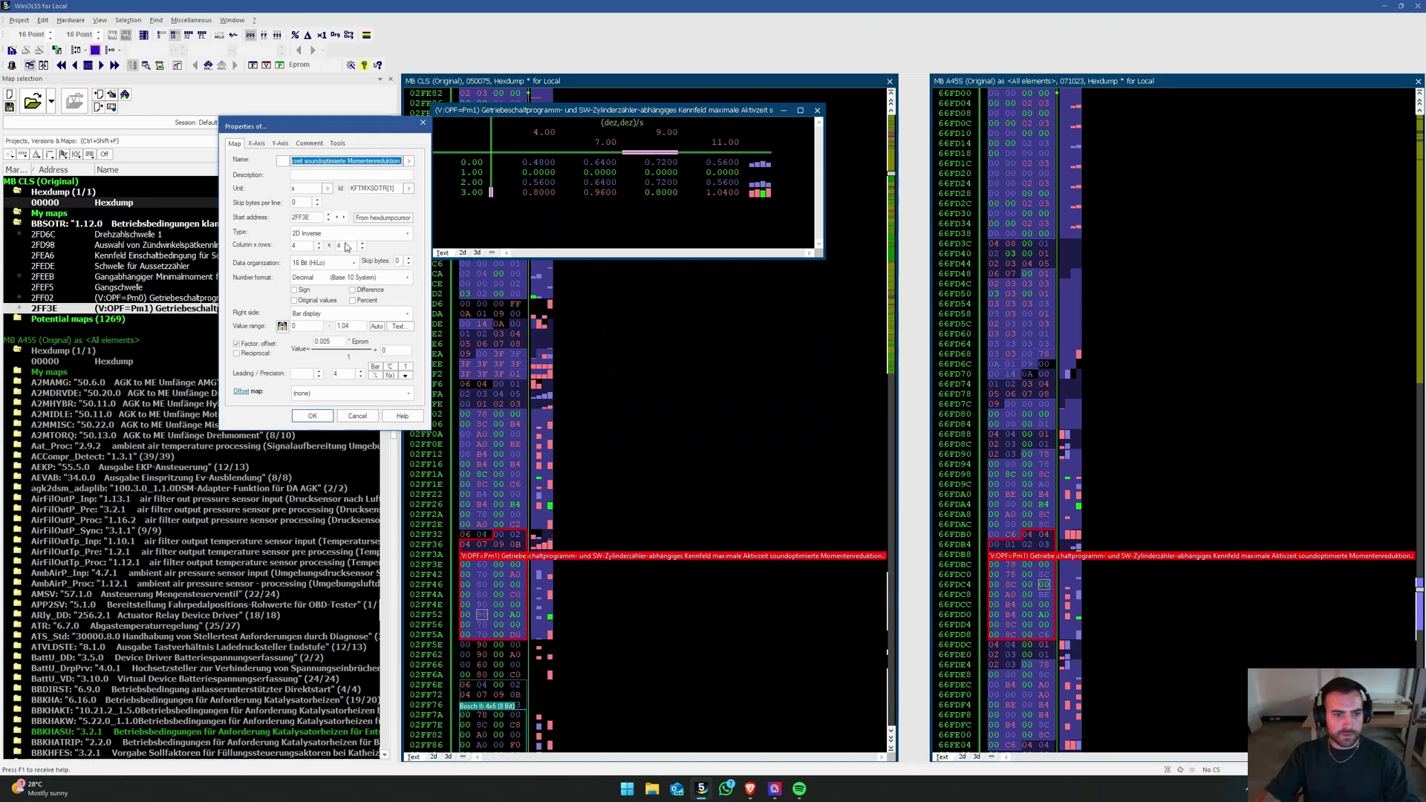
left_click(348, 247)
type("6")
key("Return")
key("Escape")
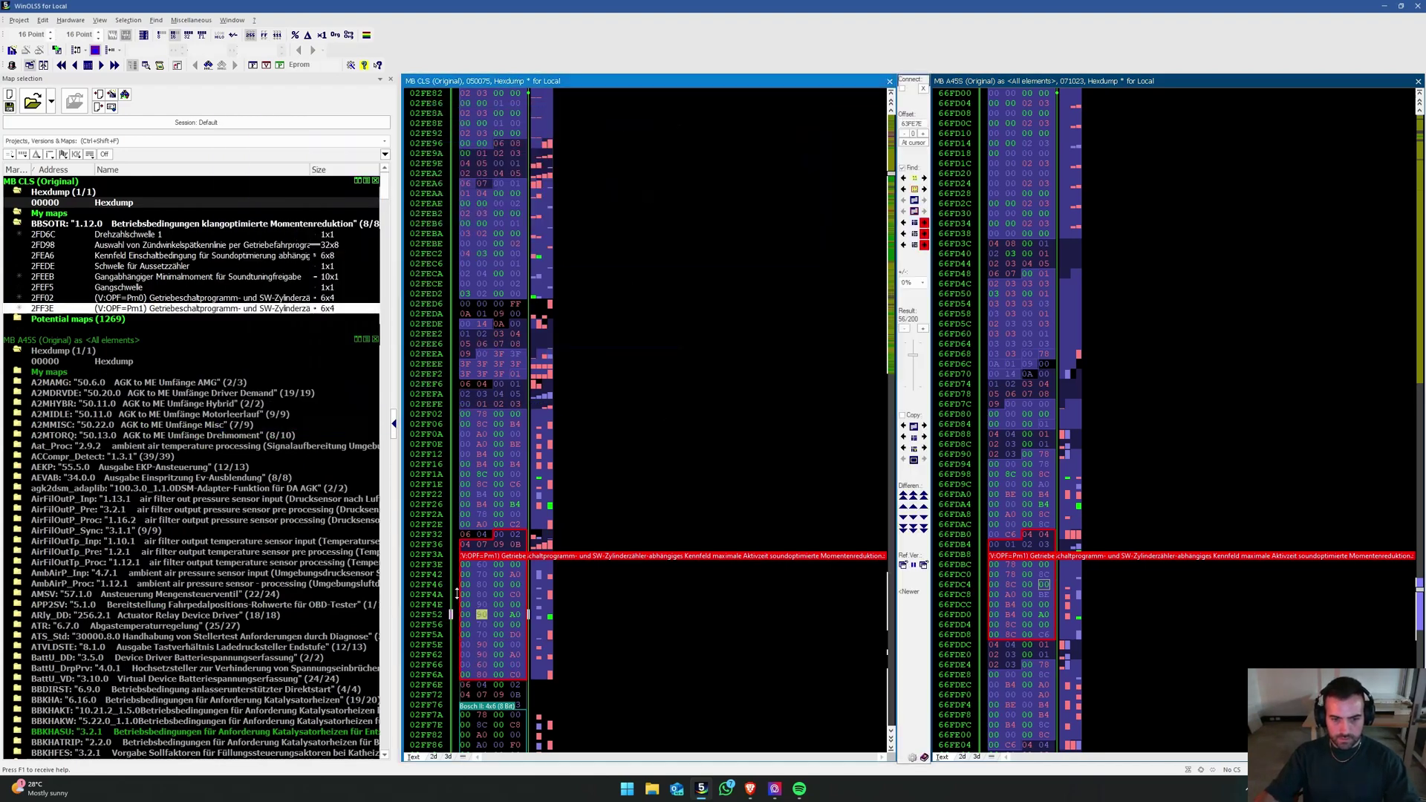
scroll(456, 594, "down", 8)
Step: Transfer donor map 66FDE6 into the CLS file at 2FF7A and set its size to 4x4
left_click(1027, 534)
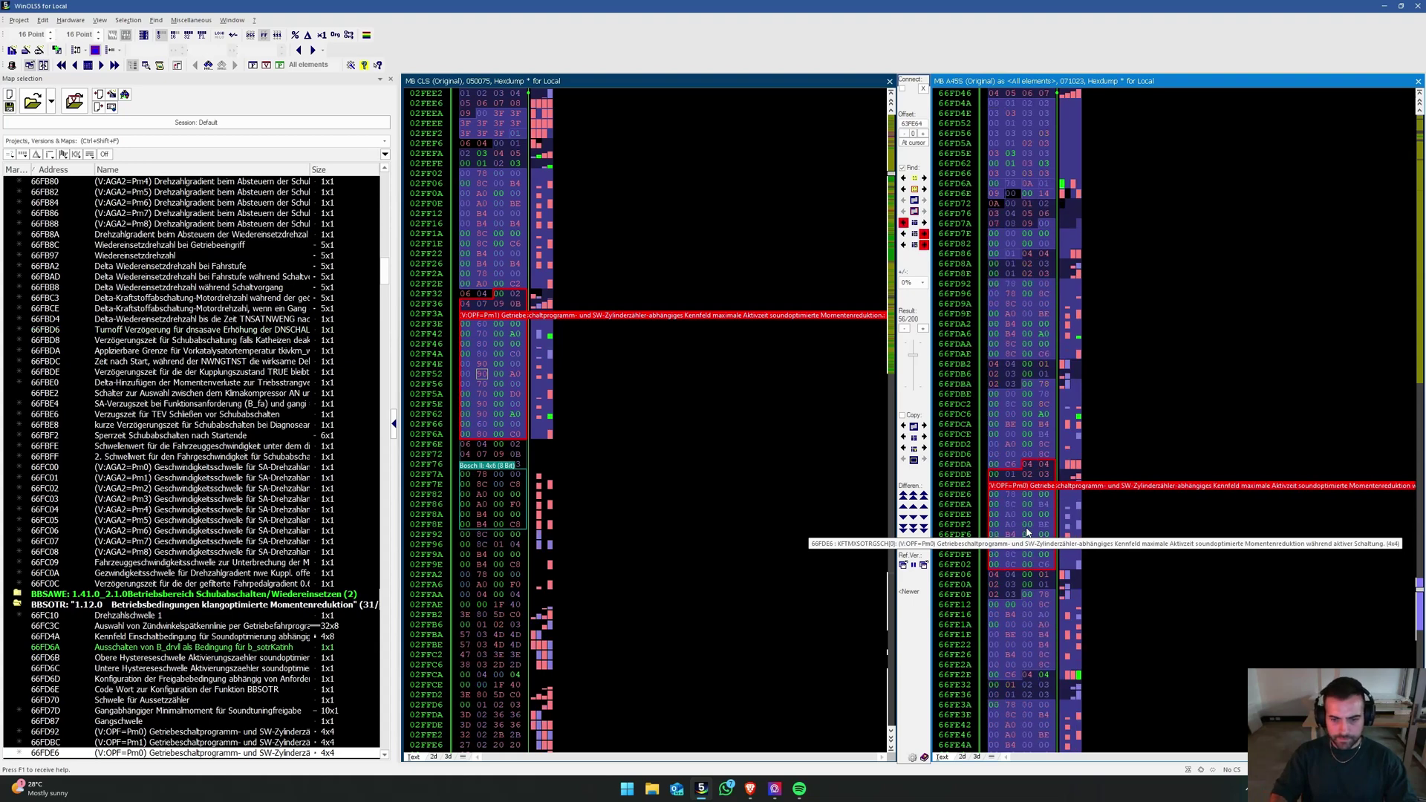
left_click(1028, 485)
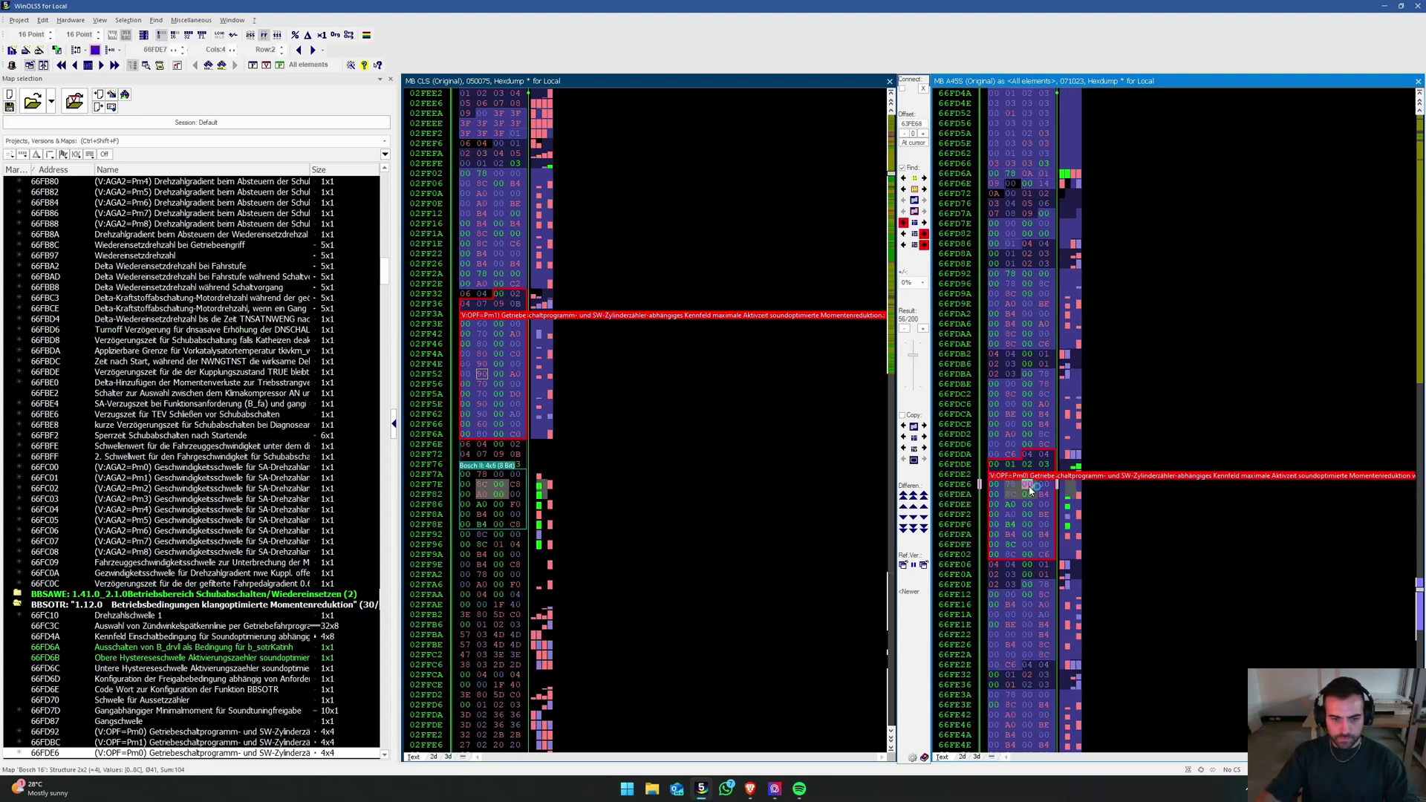
left_click_drag(1013, 520, 545, 504)
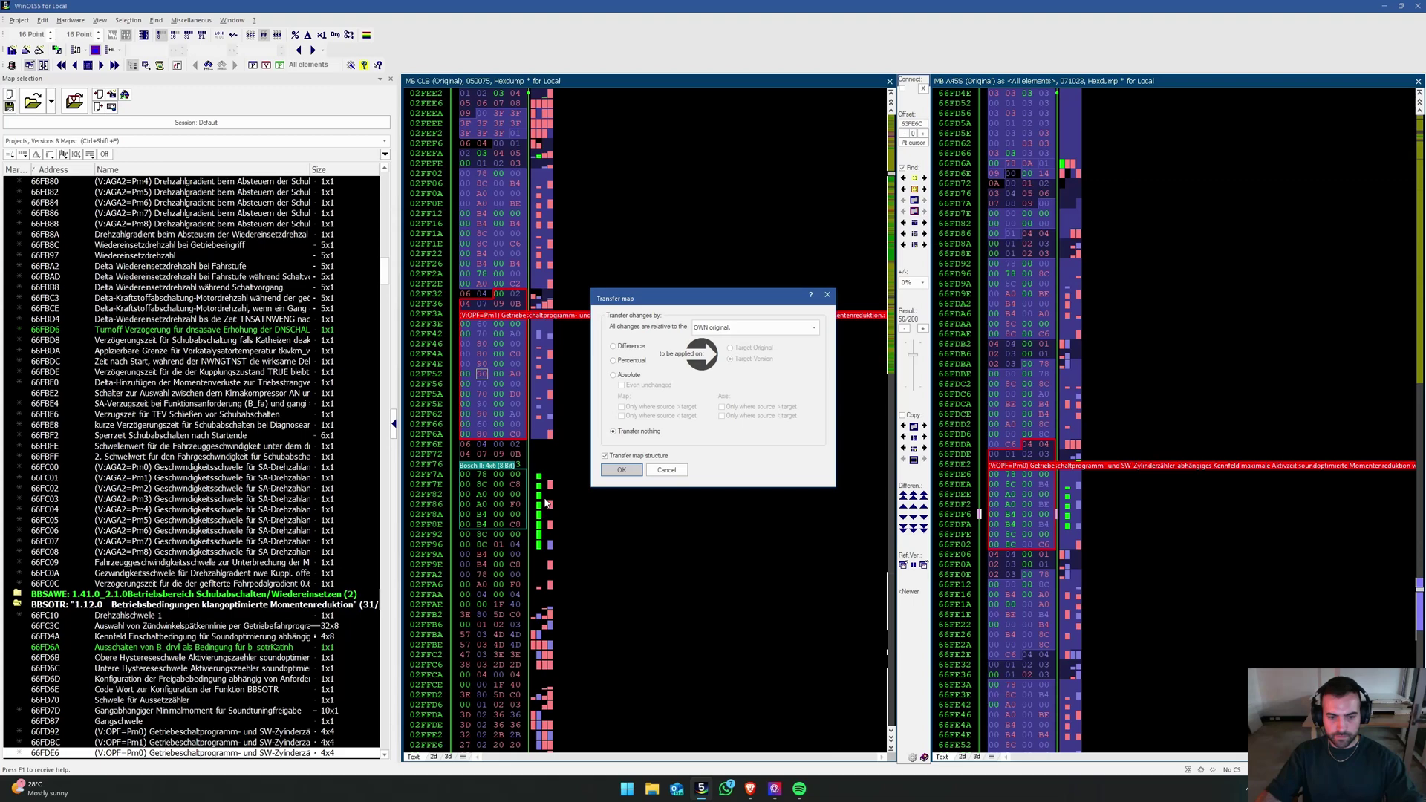
left_click(628, 470)
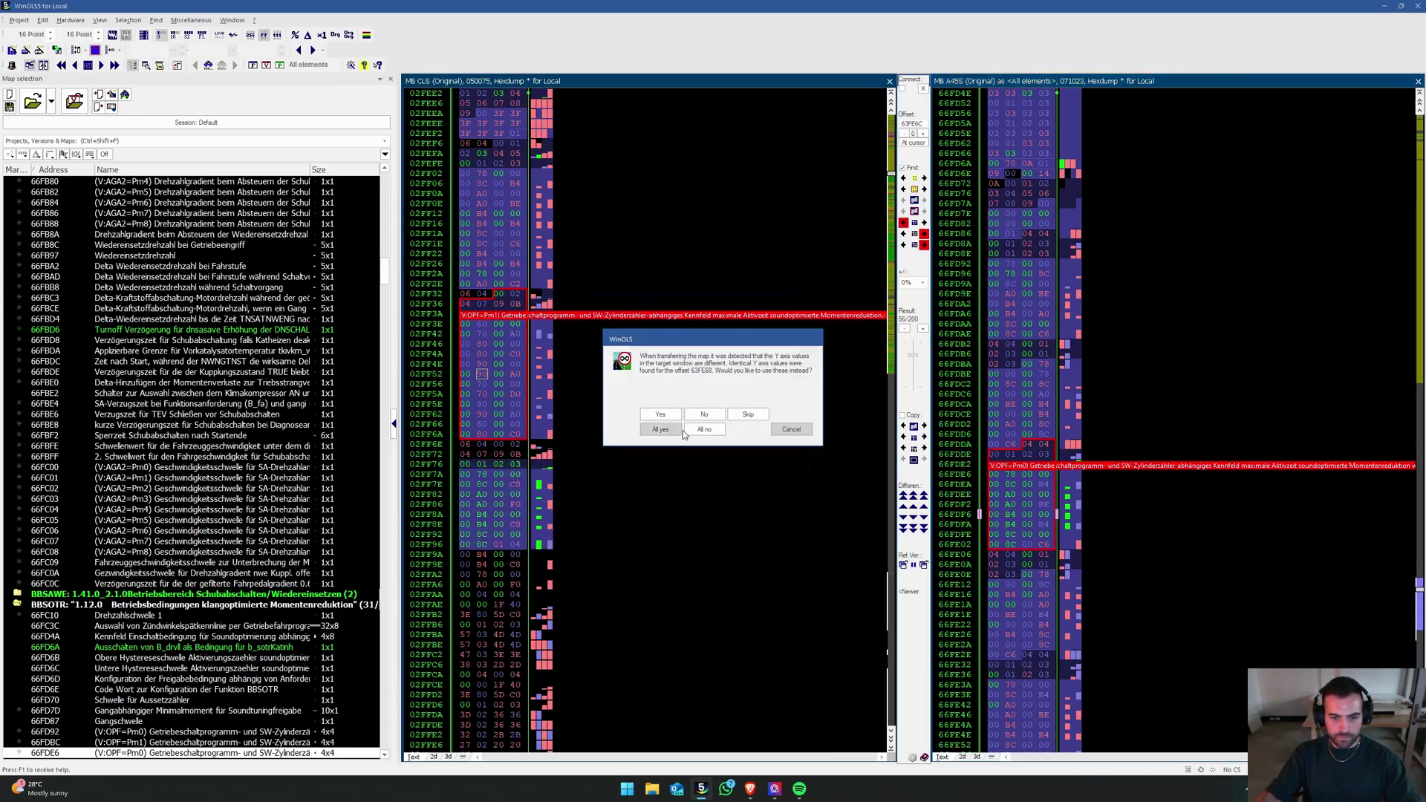
left_click(660, 429)
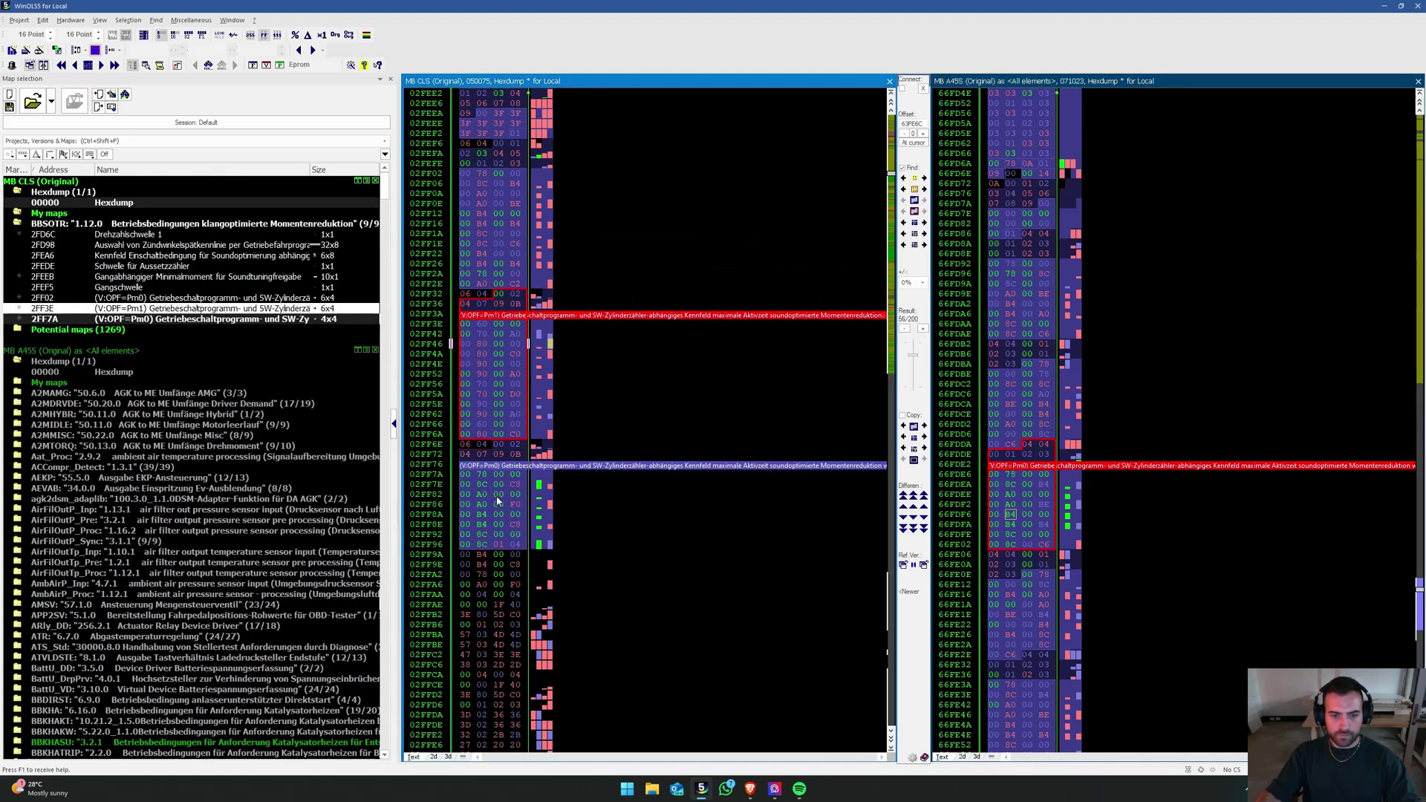
double_click(448, 361)
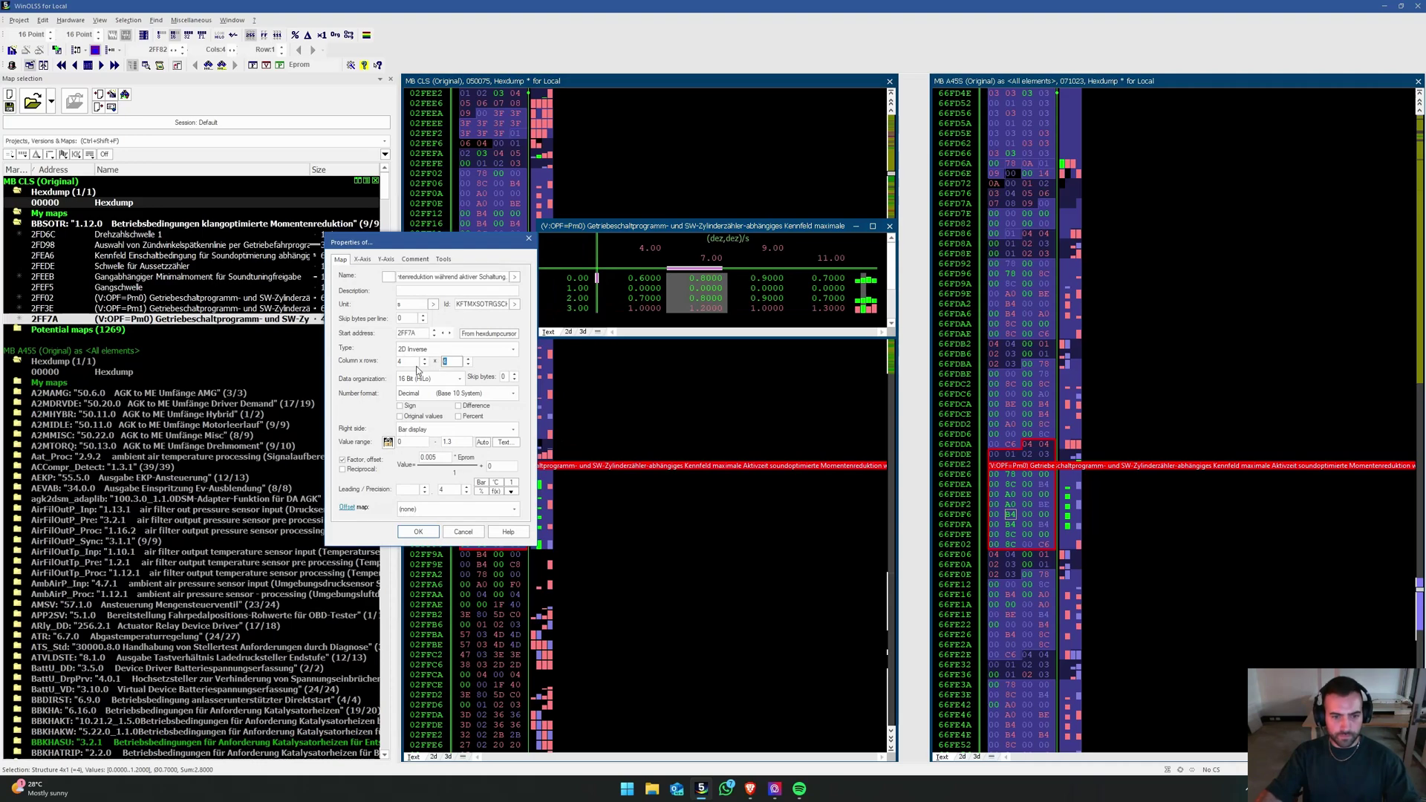
key("Return")
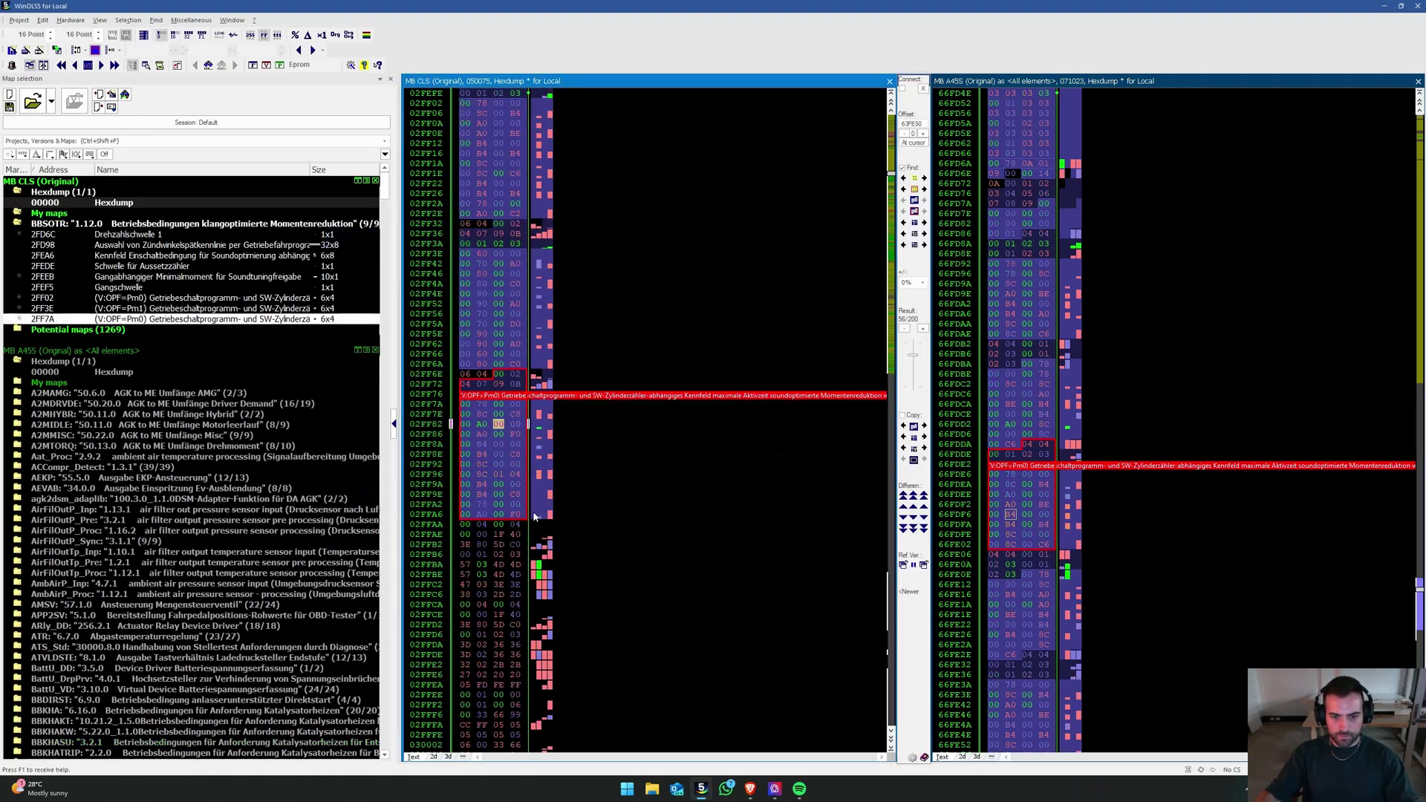
Step: Find the next matching donor map and show both files as 16-bit values
scroll(534, 516, "down", 2)
scroll(1019, 520, "down", 10)
left_click_drag(994, 544, 1020, 557)
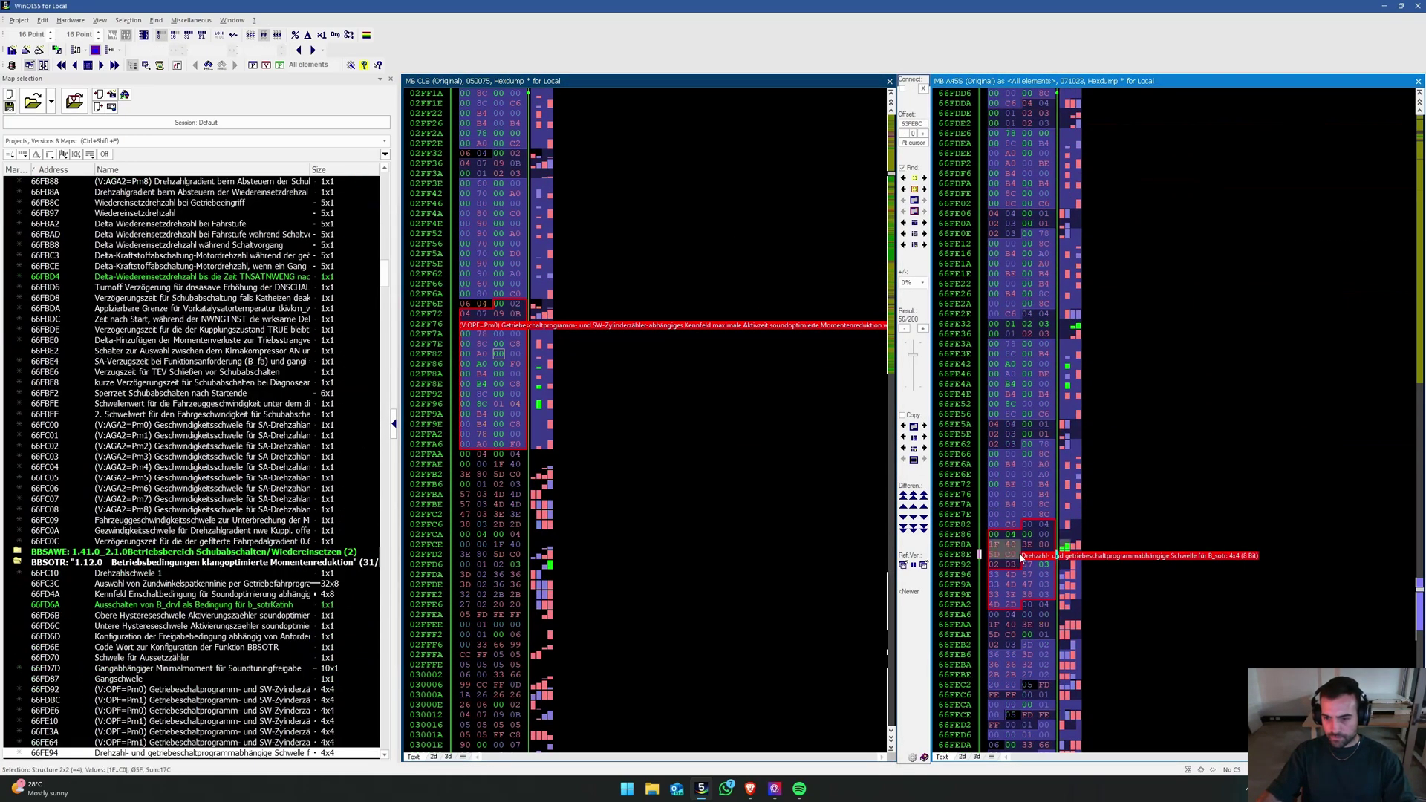
left_click(902, 200)
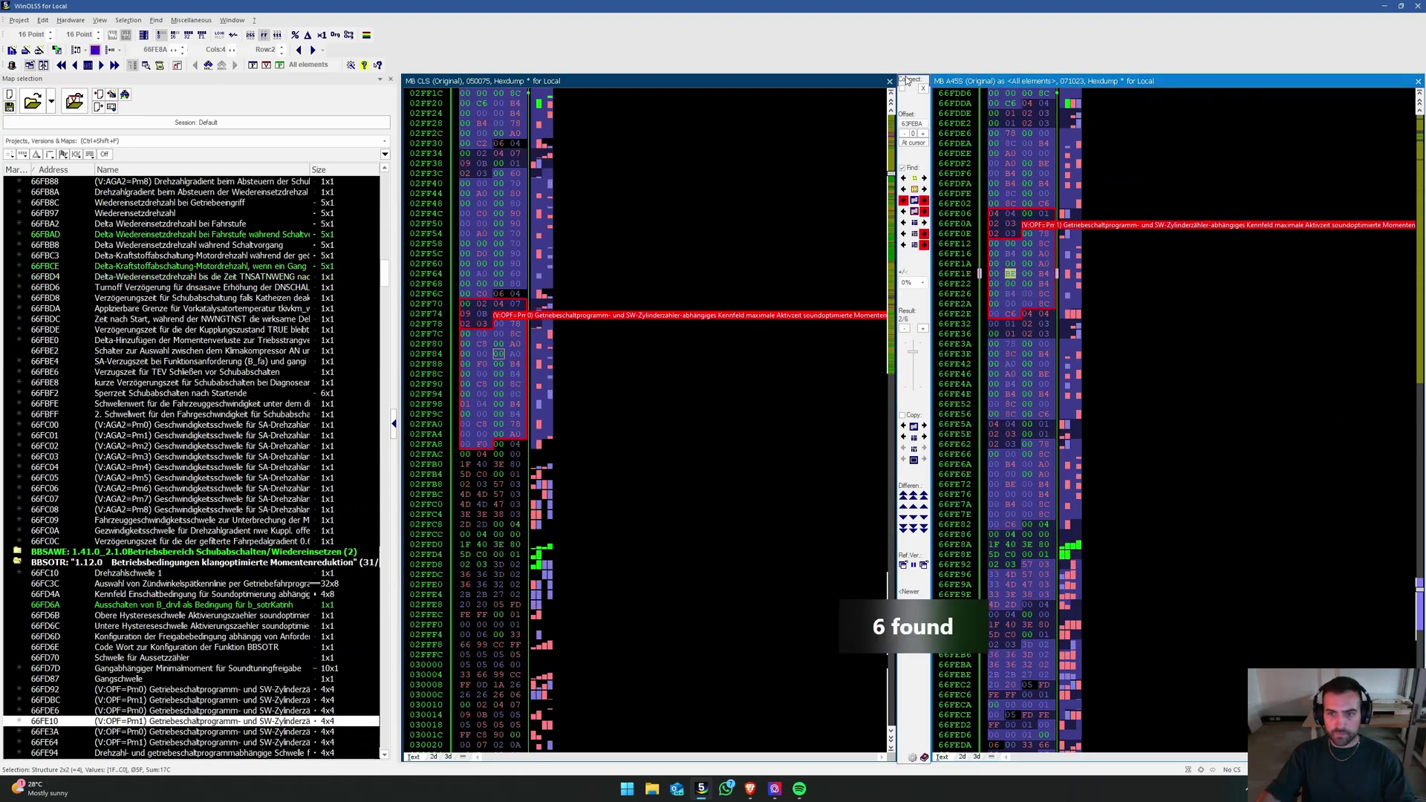
key("6")
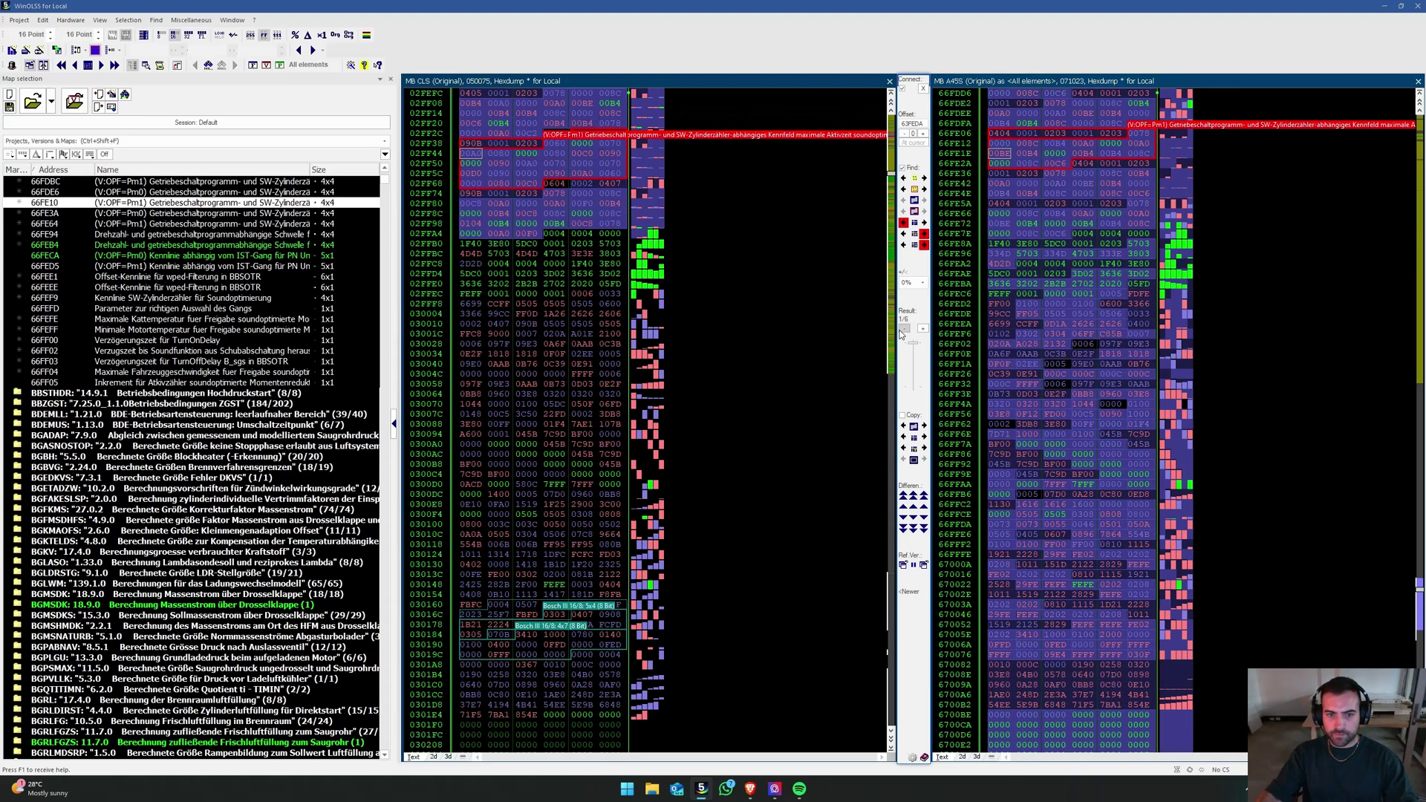
Step: Copy the 66FECA map from the A45S file into the CLS file
scroll(1074, 303, "up", 2)
left_click(1075, 303)
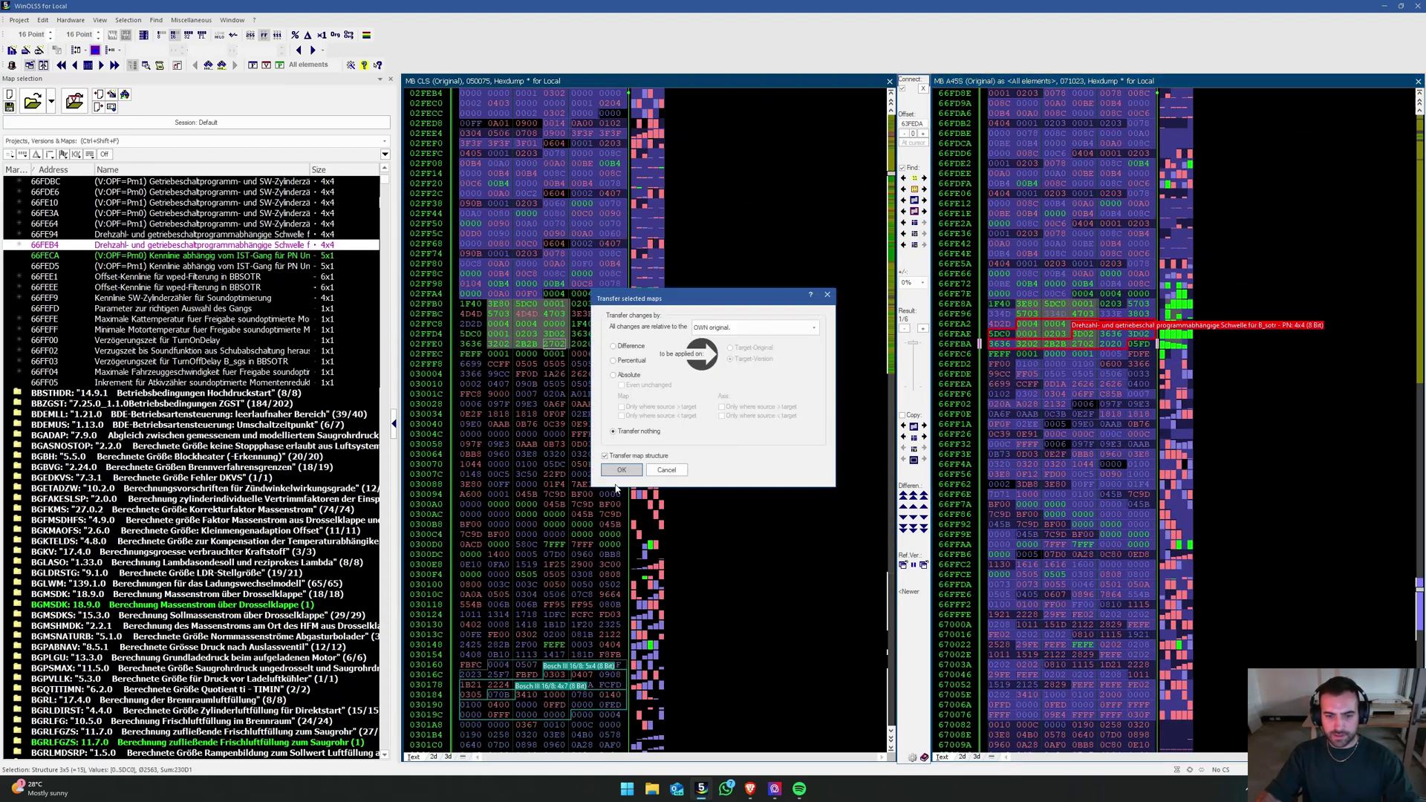
key("Down")
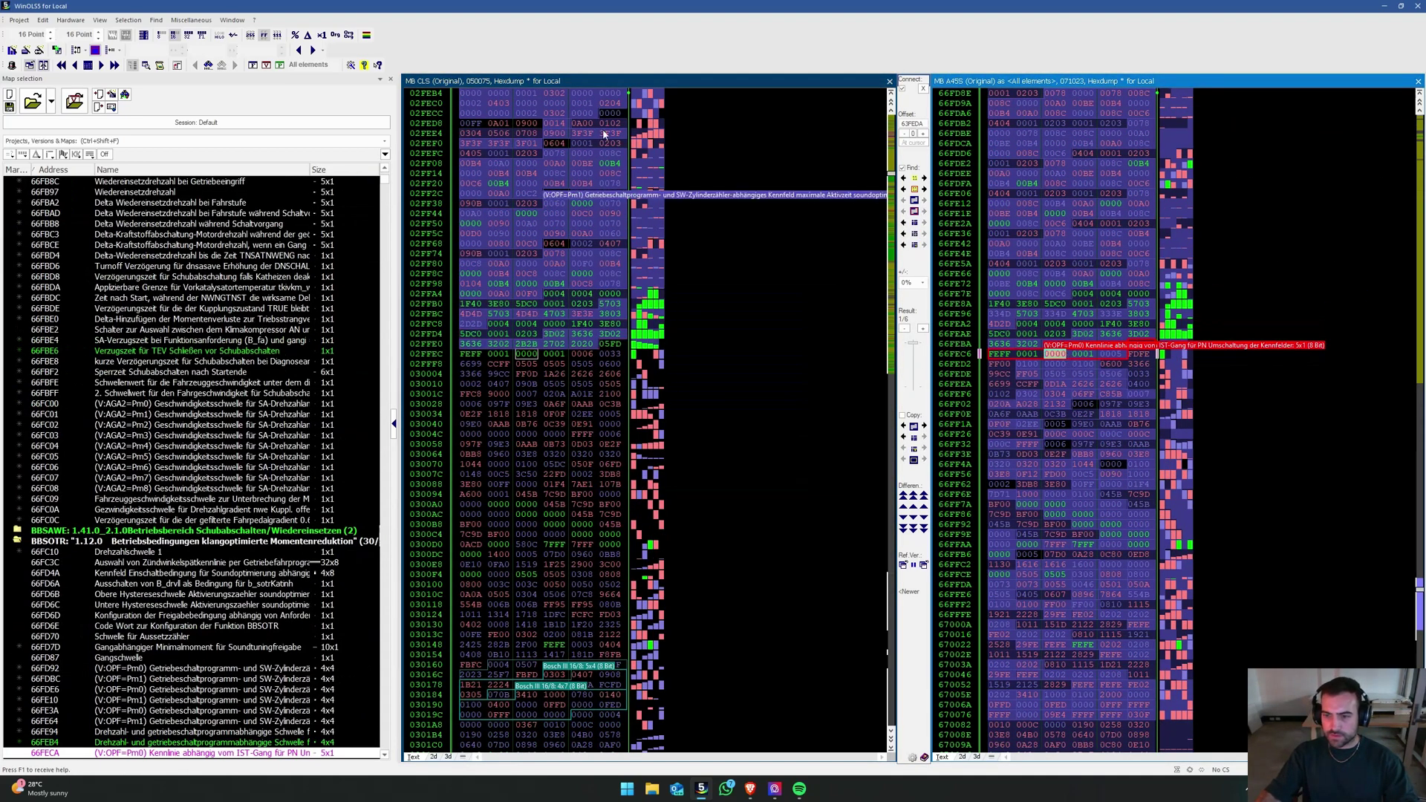
left_click(161, 33)
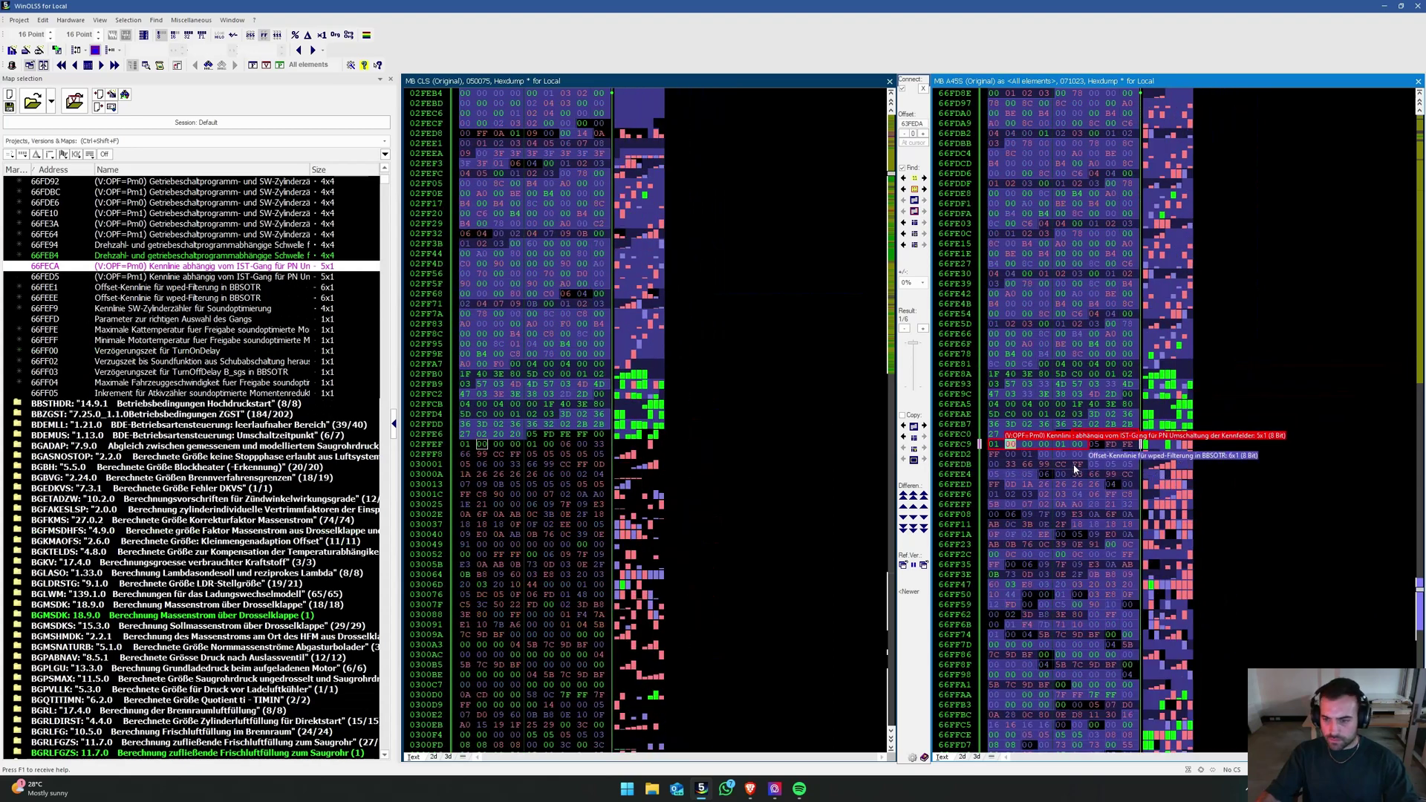
left_click_drag(1066, 446, 741, 491)
left_click(621, 469)
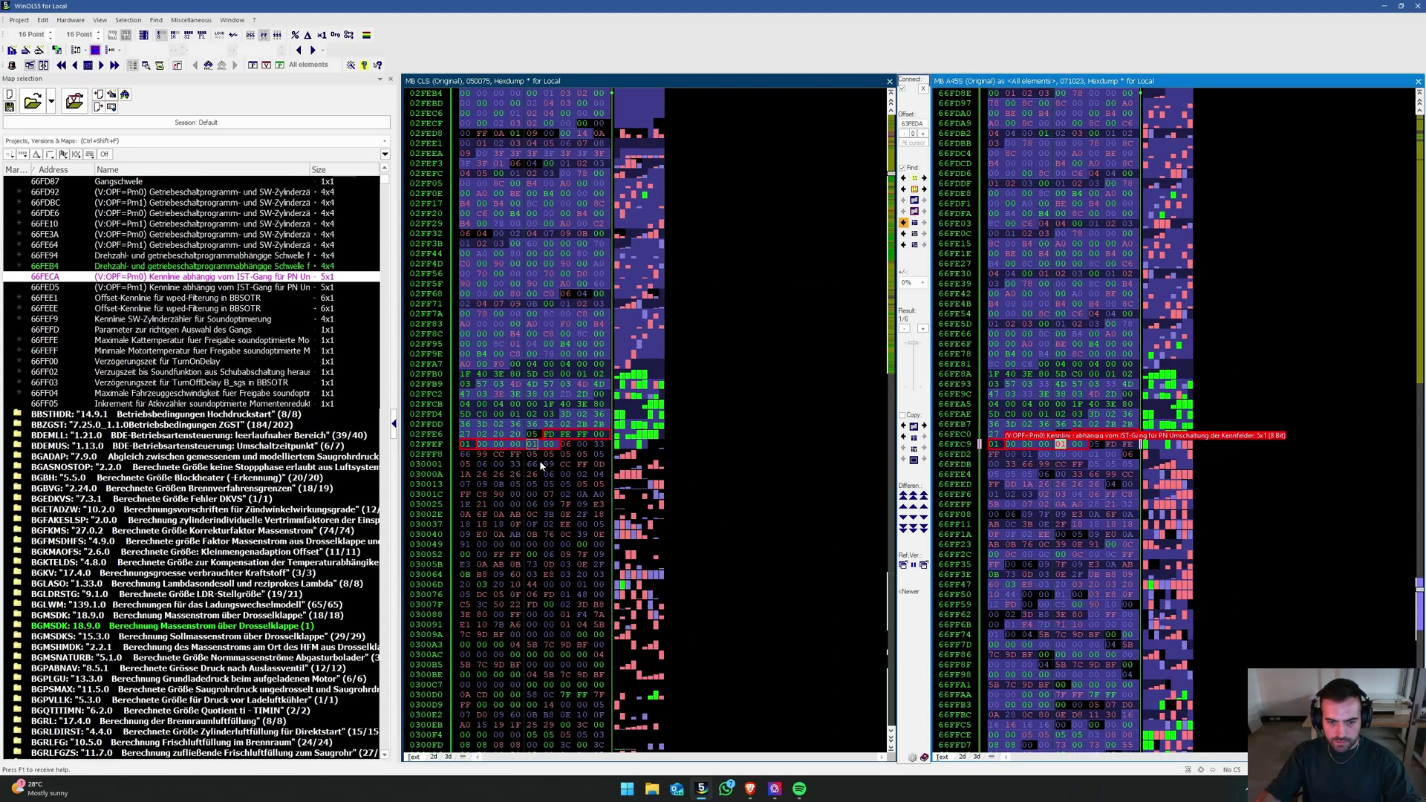
Step: Find the matching offset curve map in the A45S data and transfer it into the CLS file
left_click(921, 205)
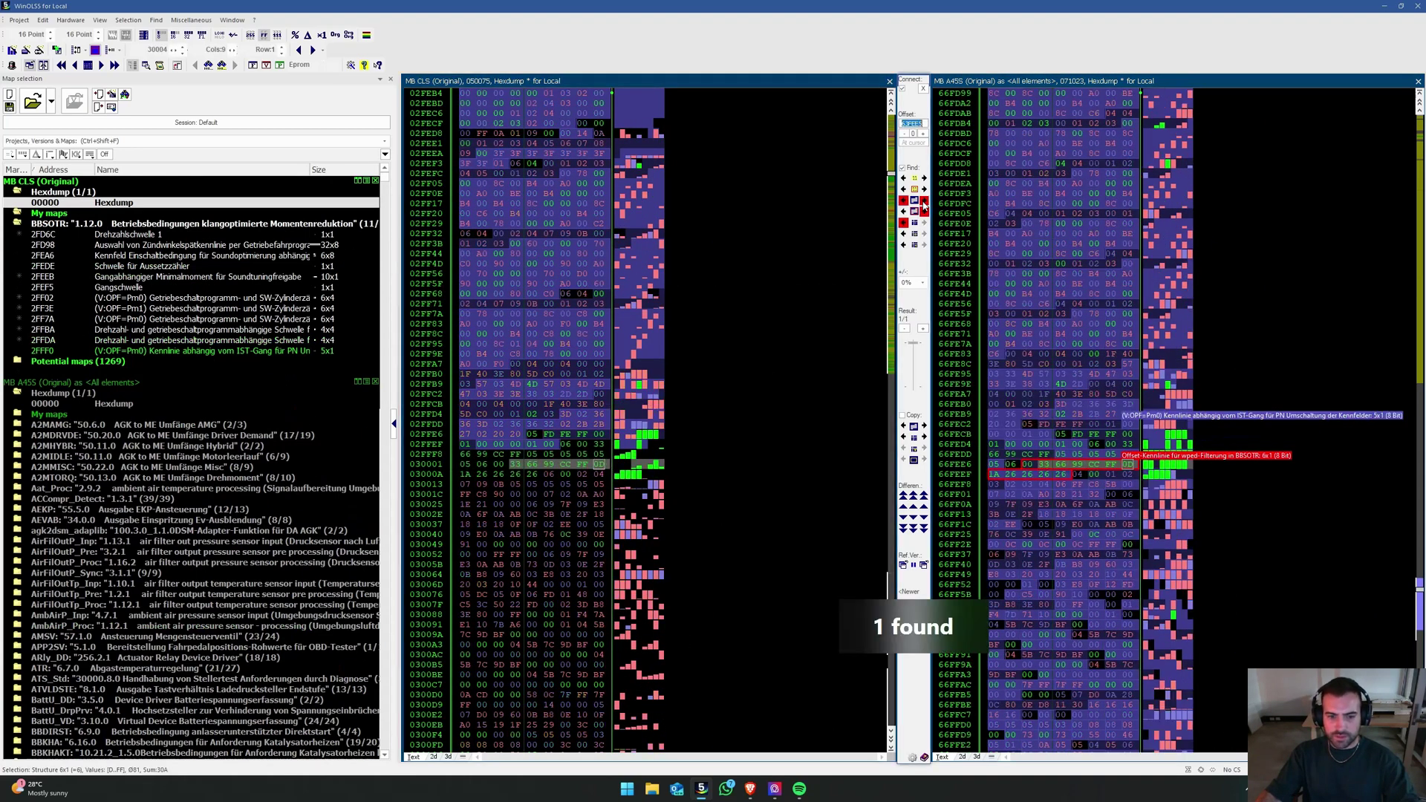
left_click(1067, 473)
left_click_drag(1067, 473, 576, 504)
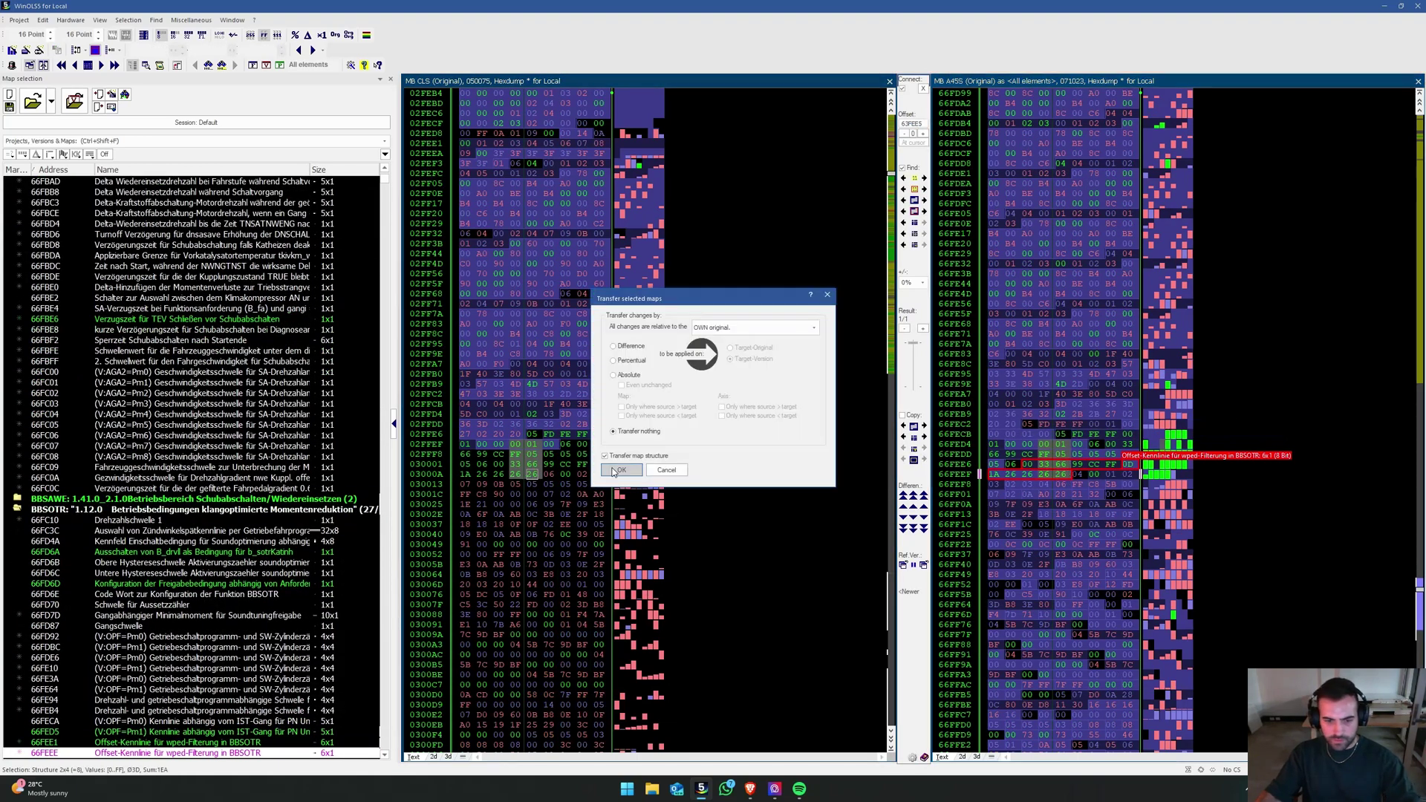
key("Return")
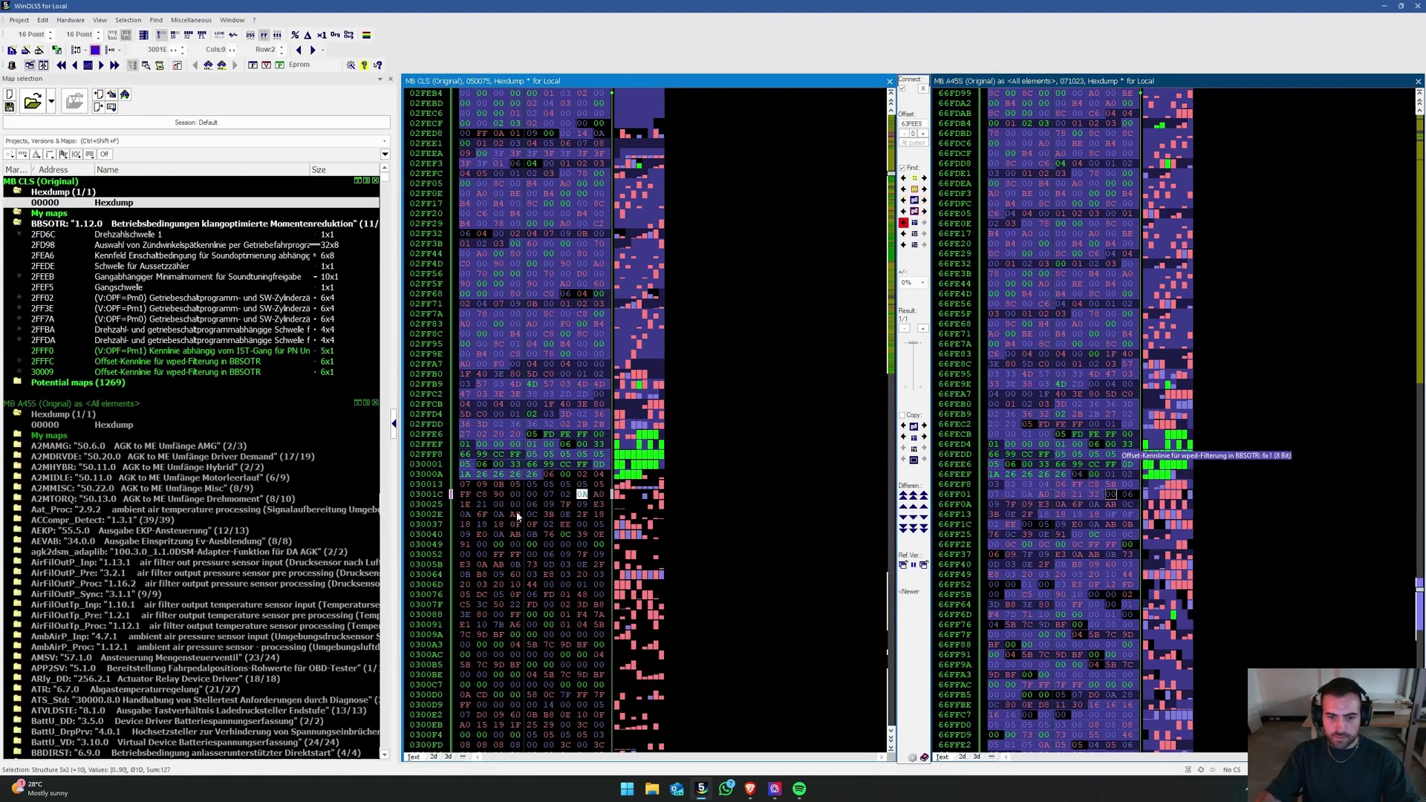
Step: Locate the Offset-Kennlinie and copy the 66FF01 and Inkrement maps into the CLS file
left_click(598, 504)
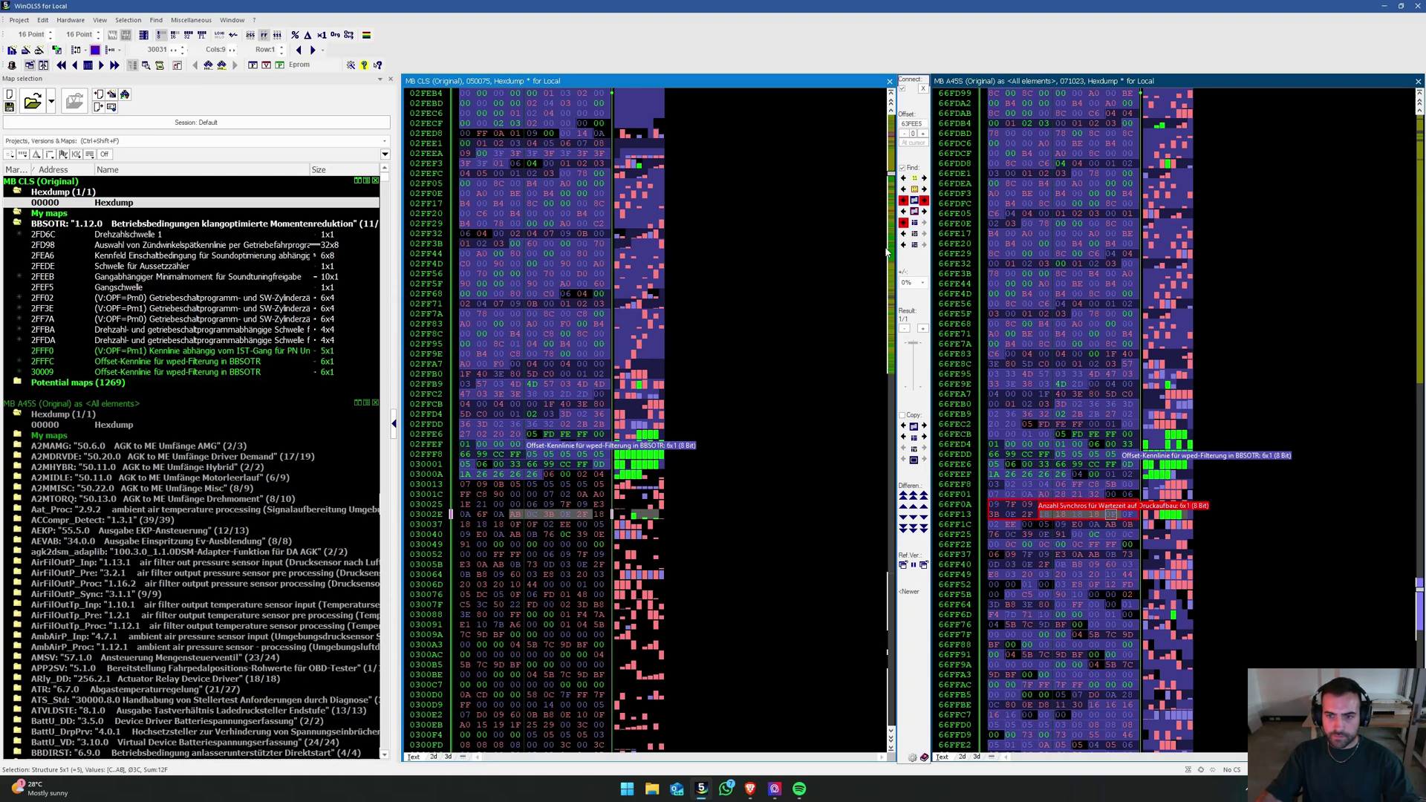
left_click(915, 212)
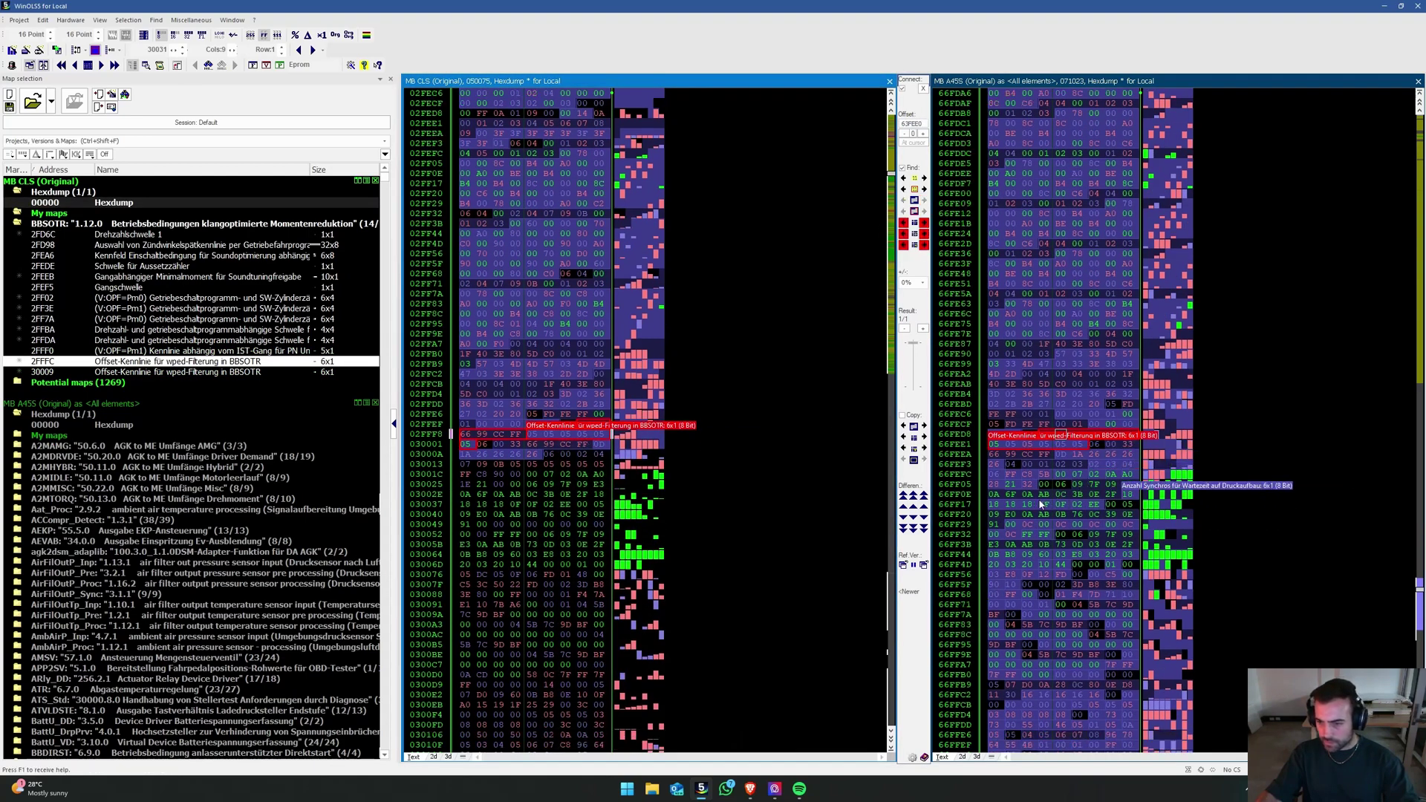
left_click(1045, 574)
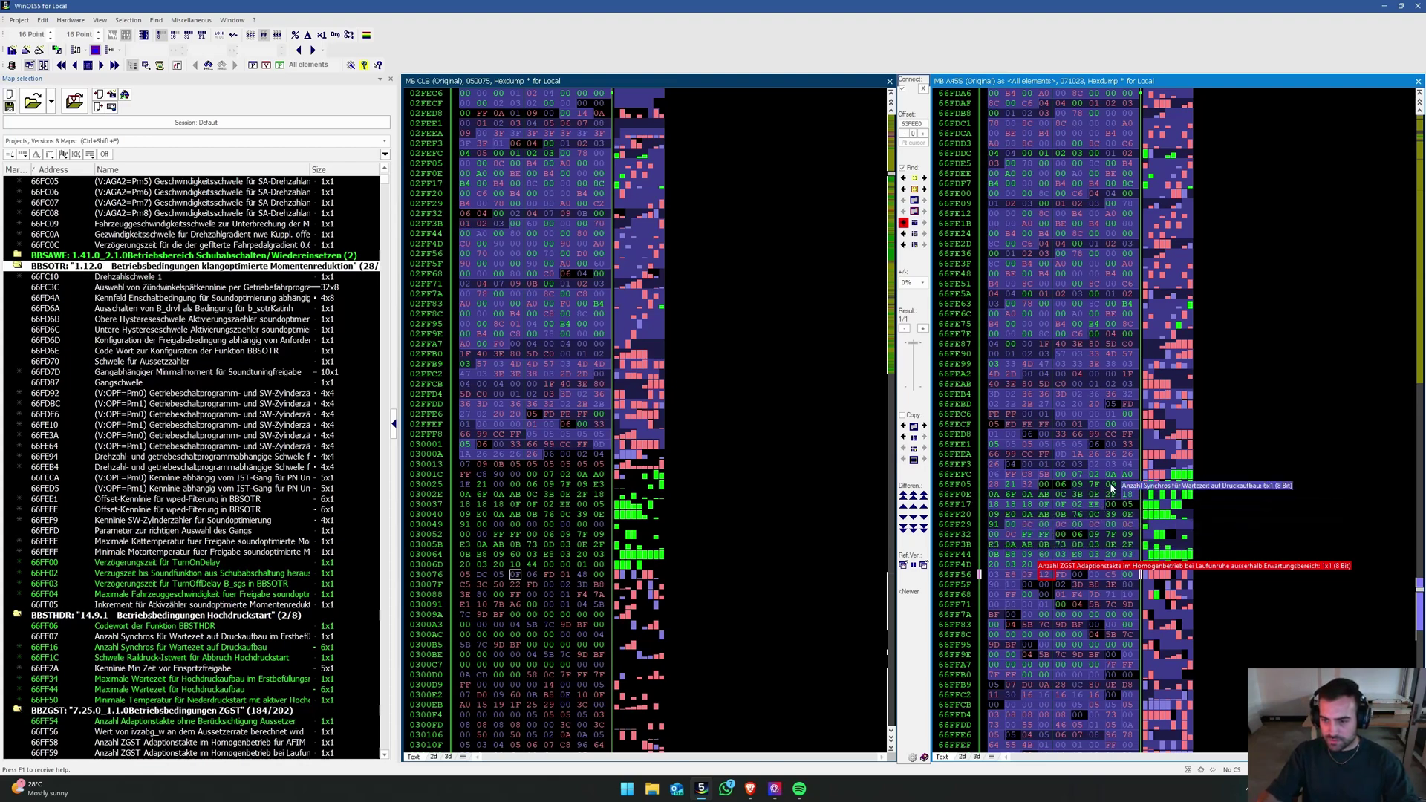
left_click(1083, 473)
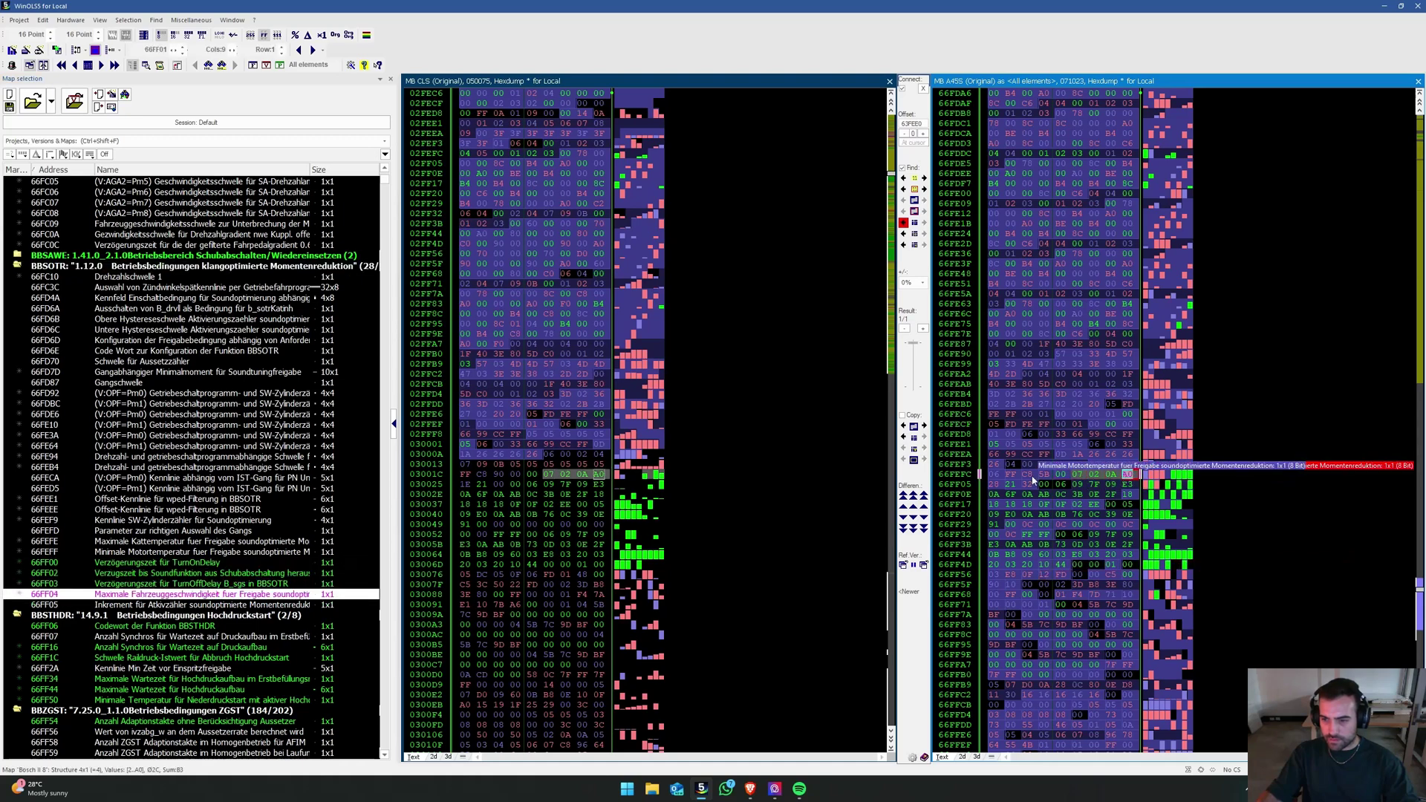
left_click(995, 484)
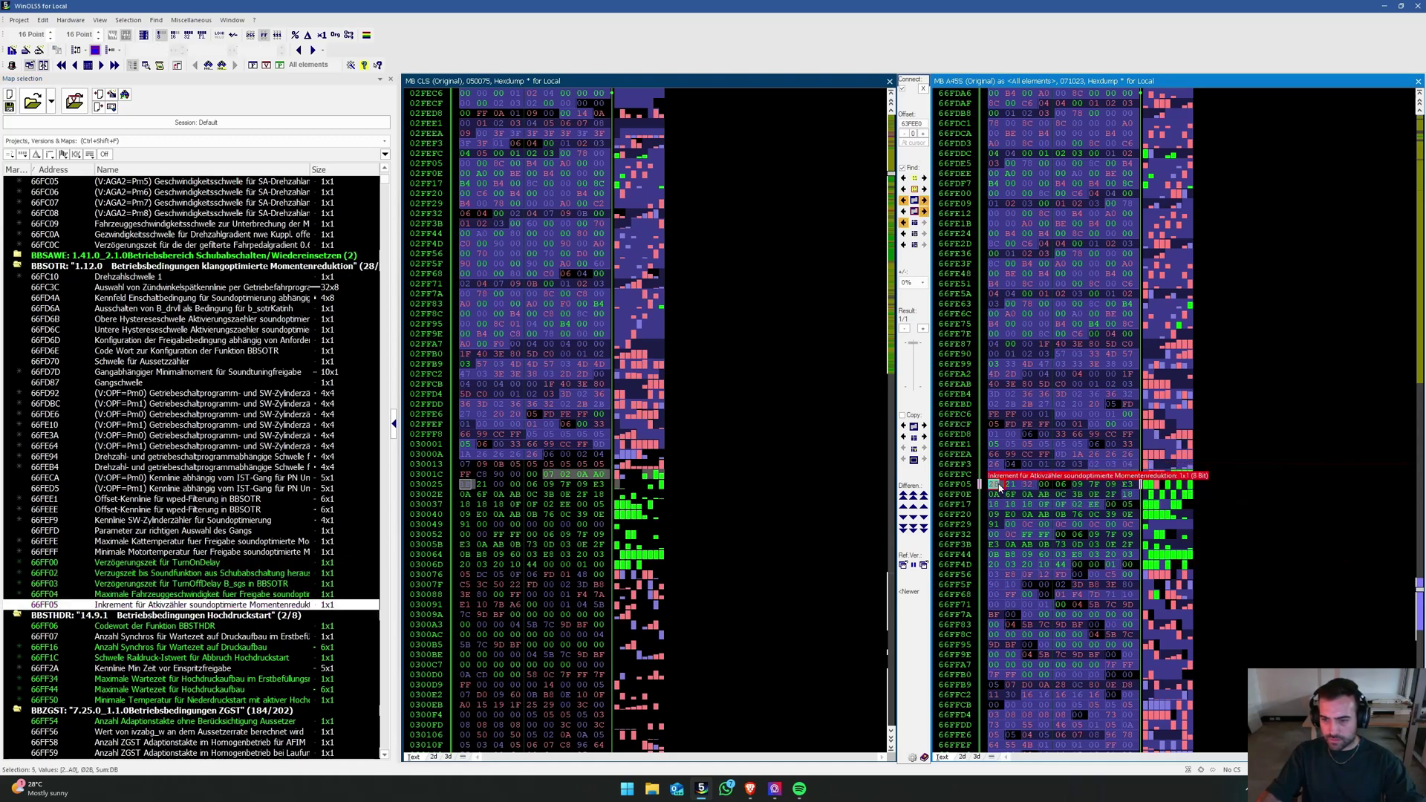
left_click_drag(995, 484, 598, 509)
left_click(615, 468)
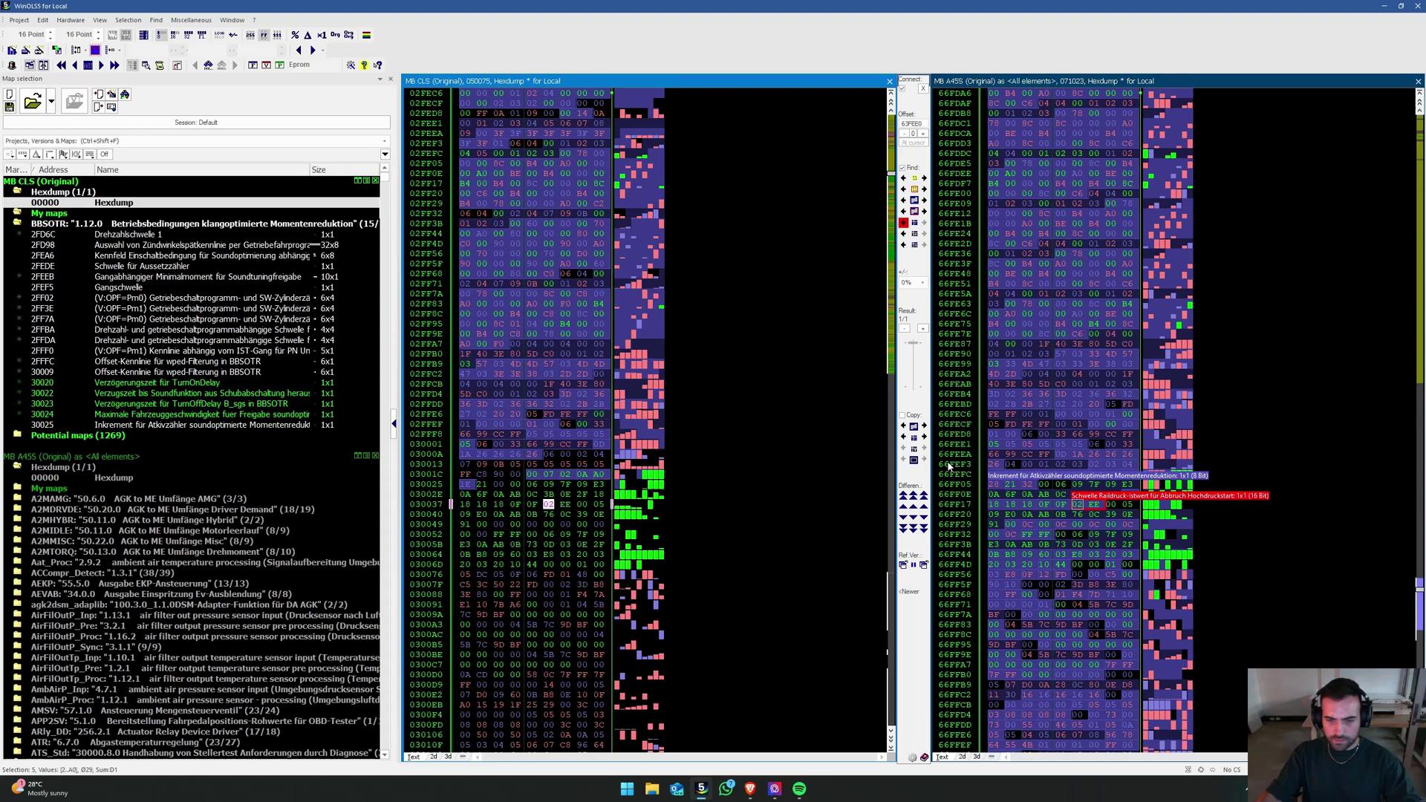
Step: Search for the SW-Zylinderzähler map's position and transfer it from A45S into the CLS file
left_click(1079, 465)
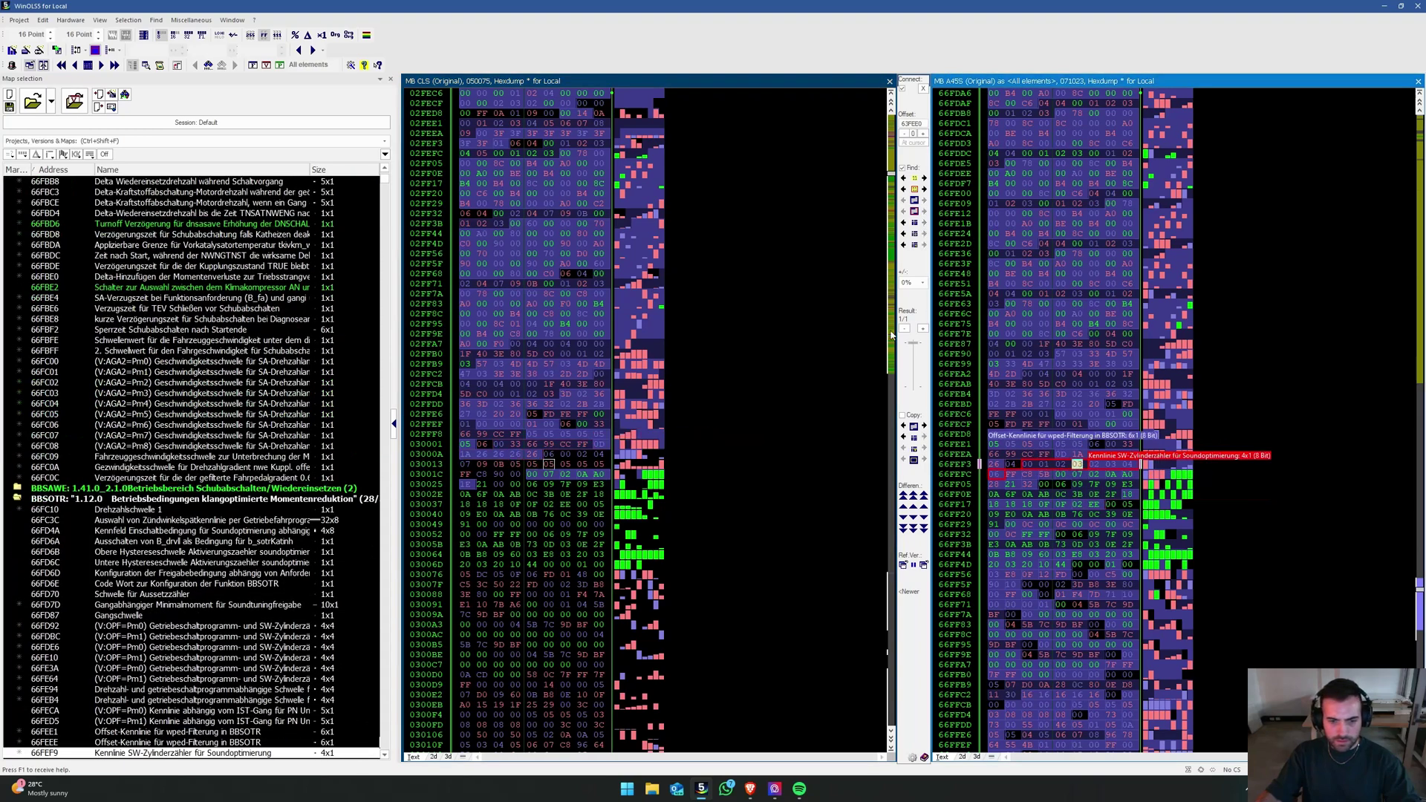
left_click(561, 464)
left_click(1053, 454)
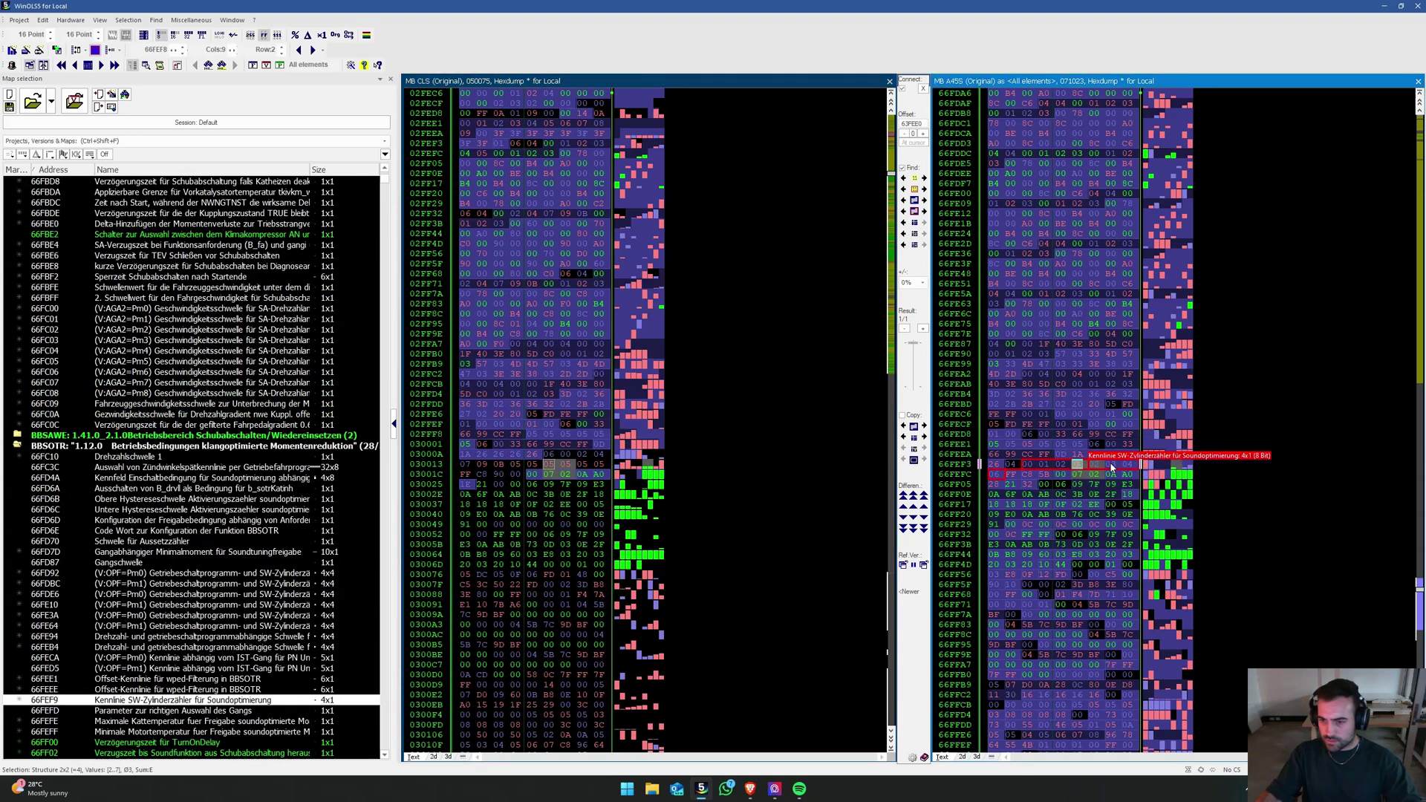
left_click(1094, 415)
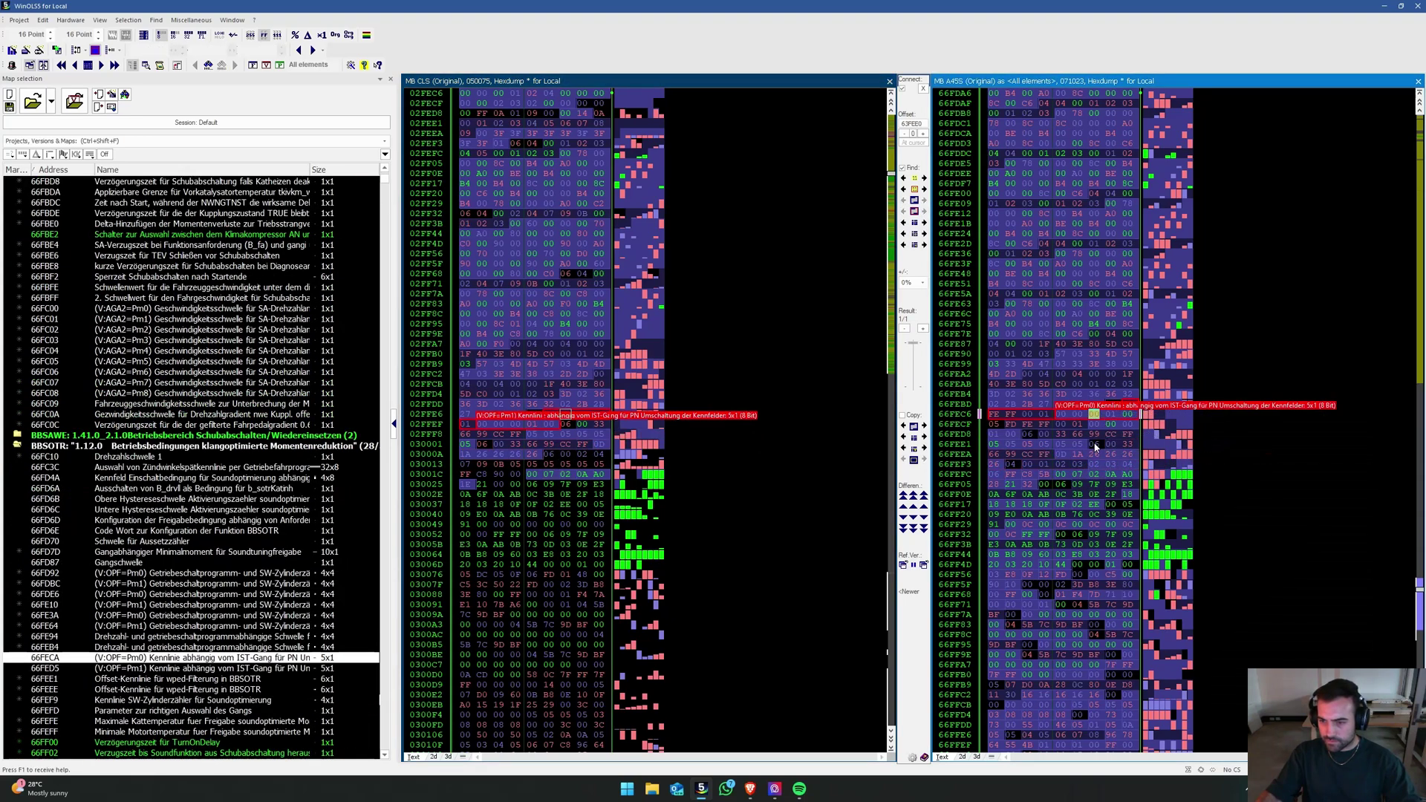
left_click(1094, 446)
left_click(914, 202)
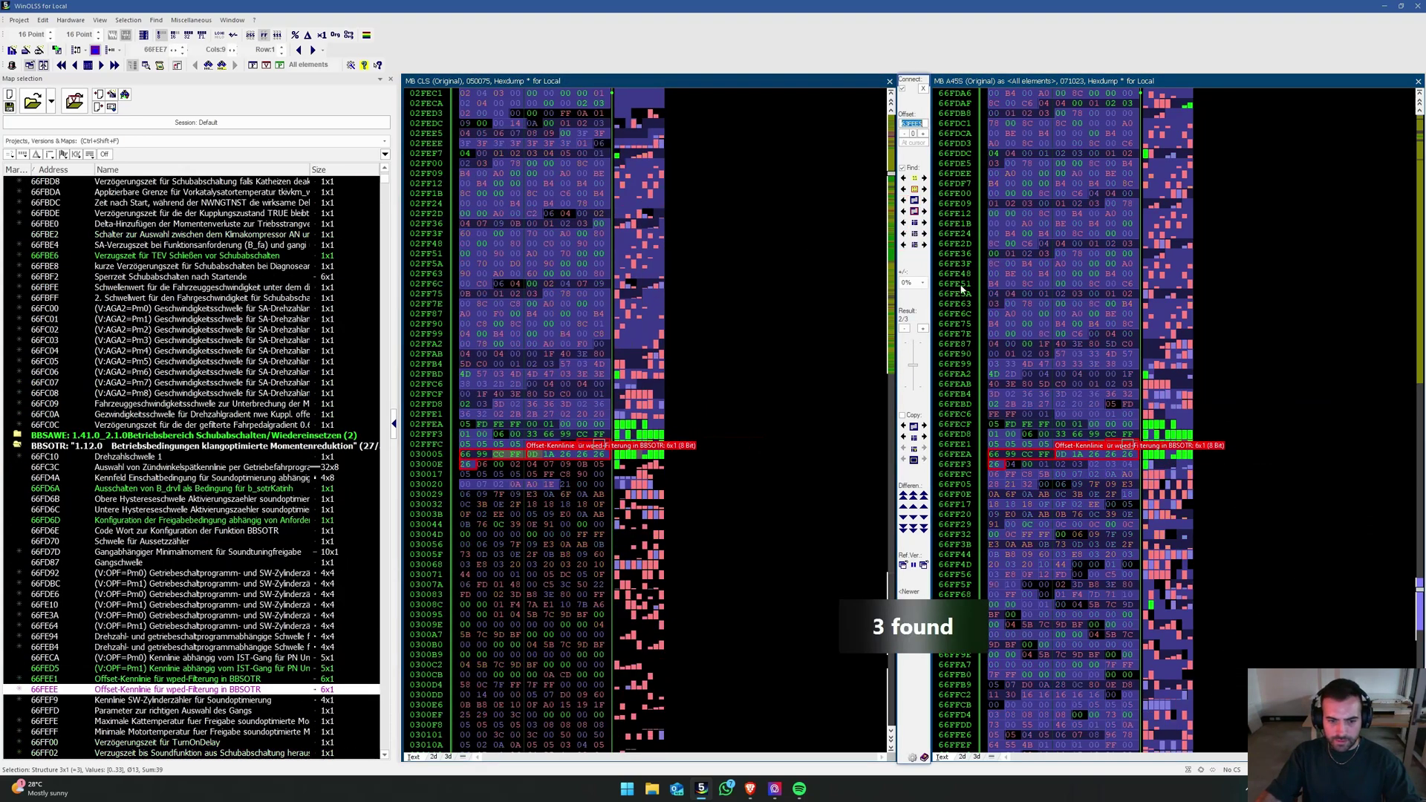
left_click(903, 327)
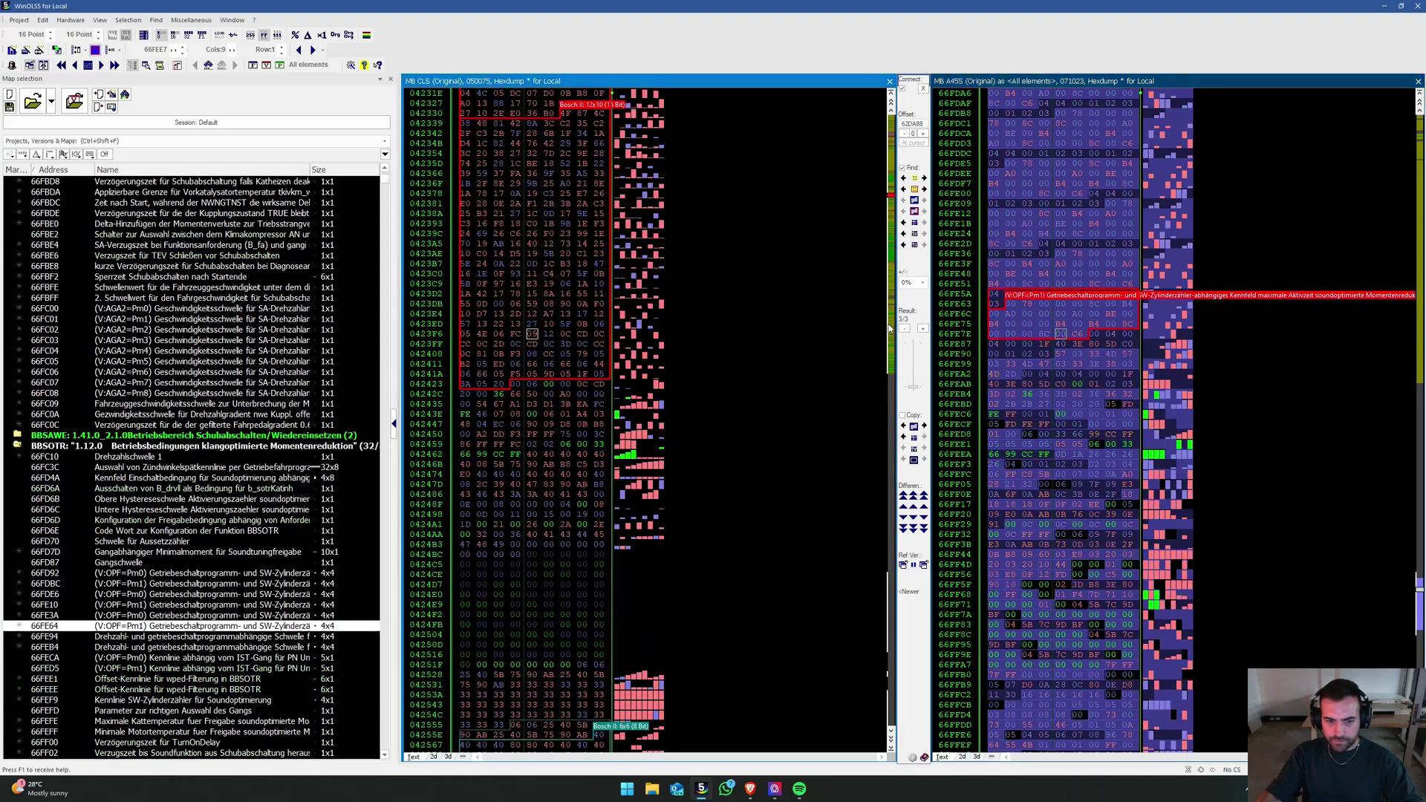
left_click(901, 185)
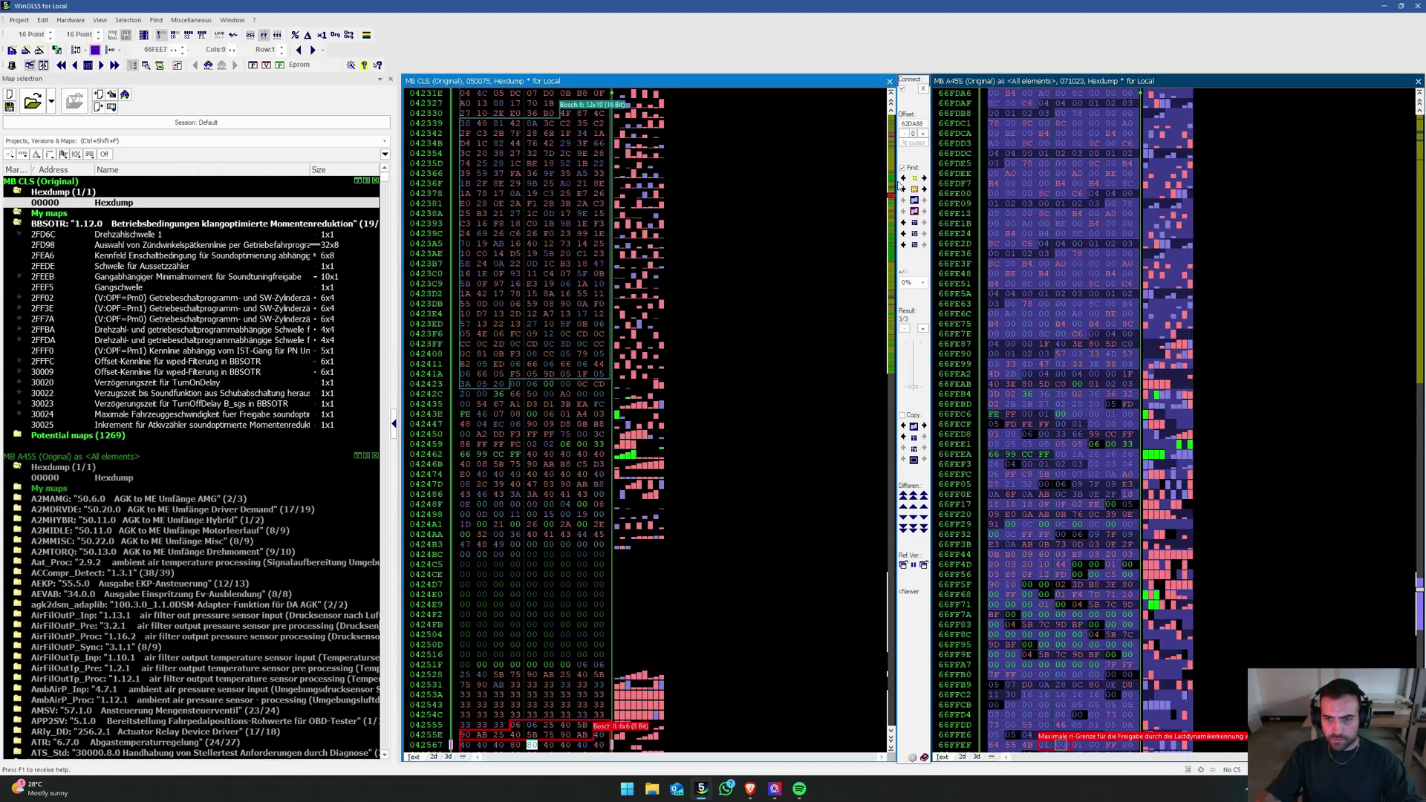
left_click(904, 328)
left_click(1086, 465)
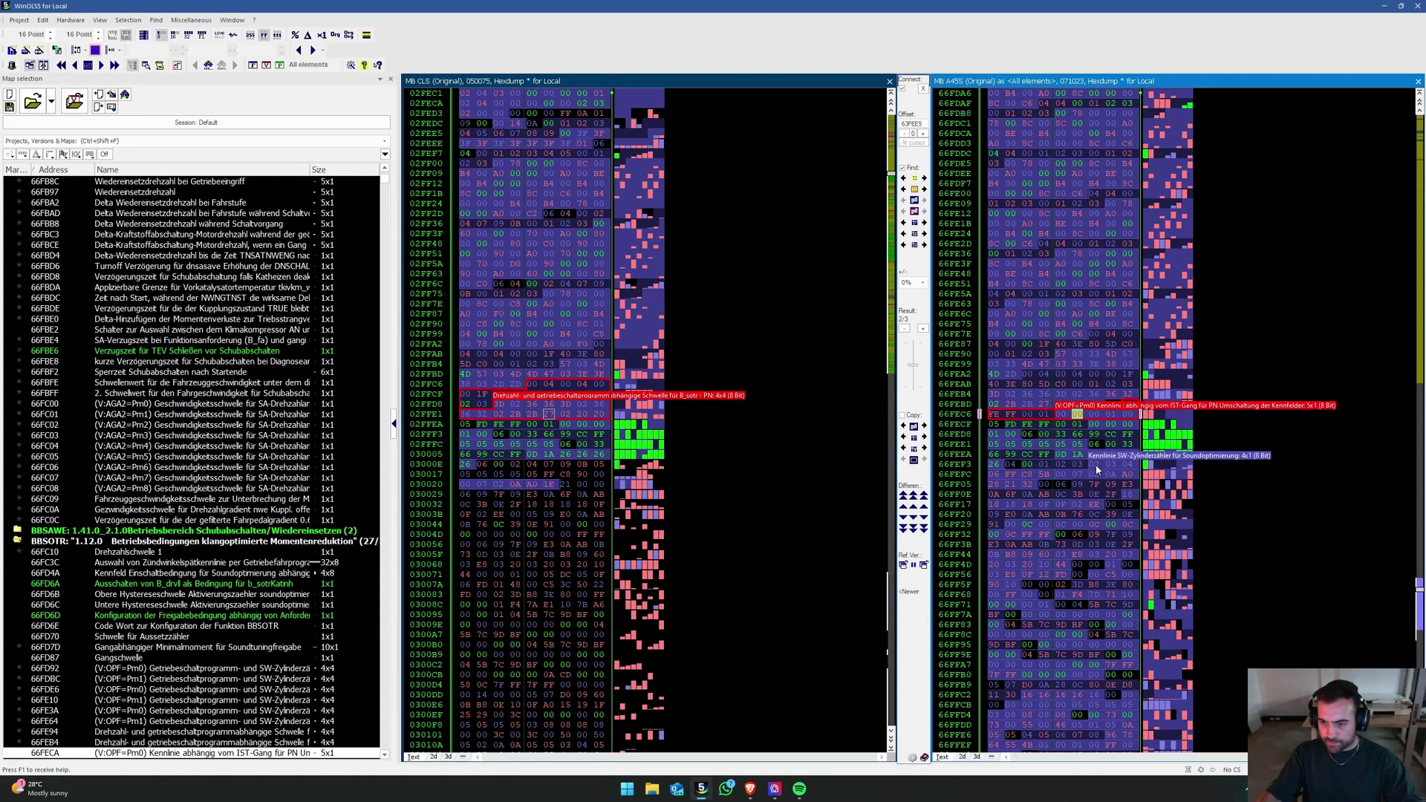
left_click_drag(1105, 468, 583, 464)
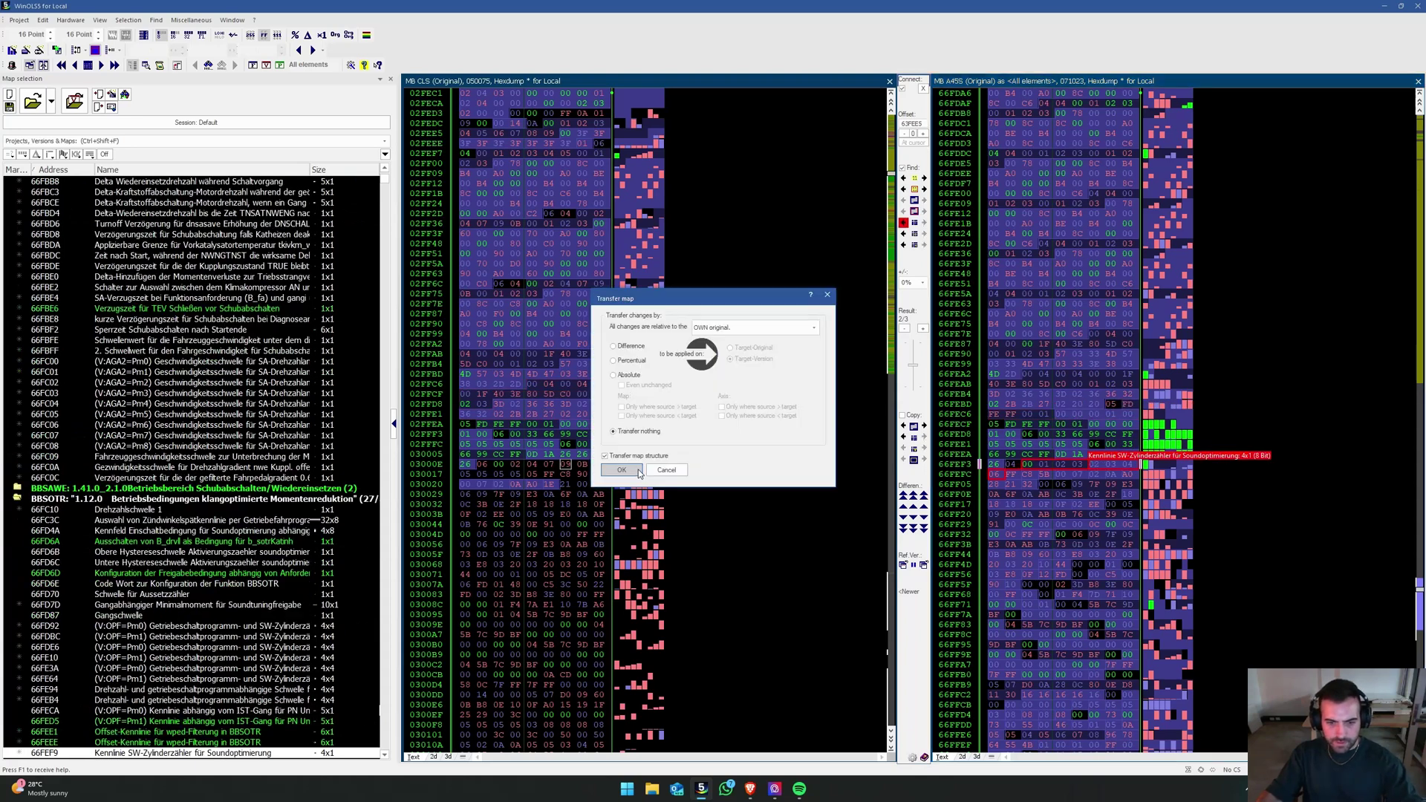
left_click(709, 430)
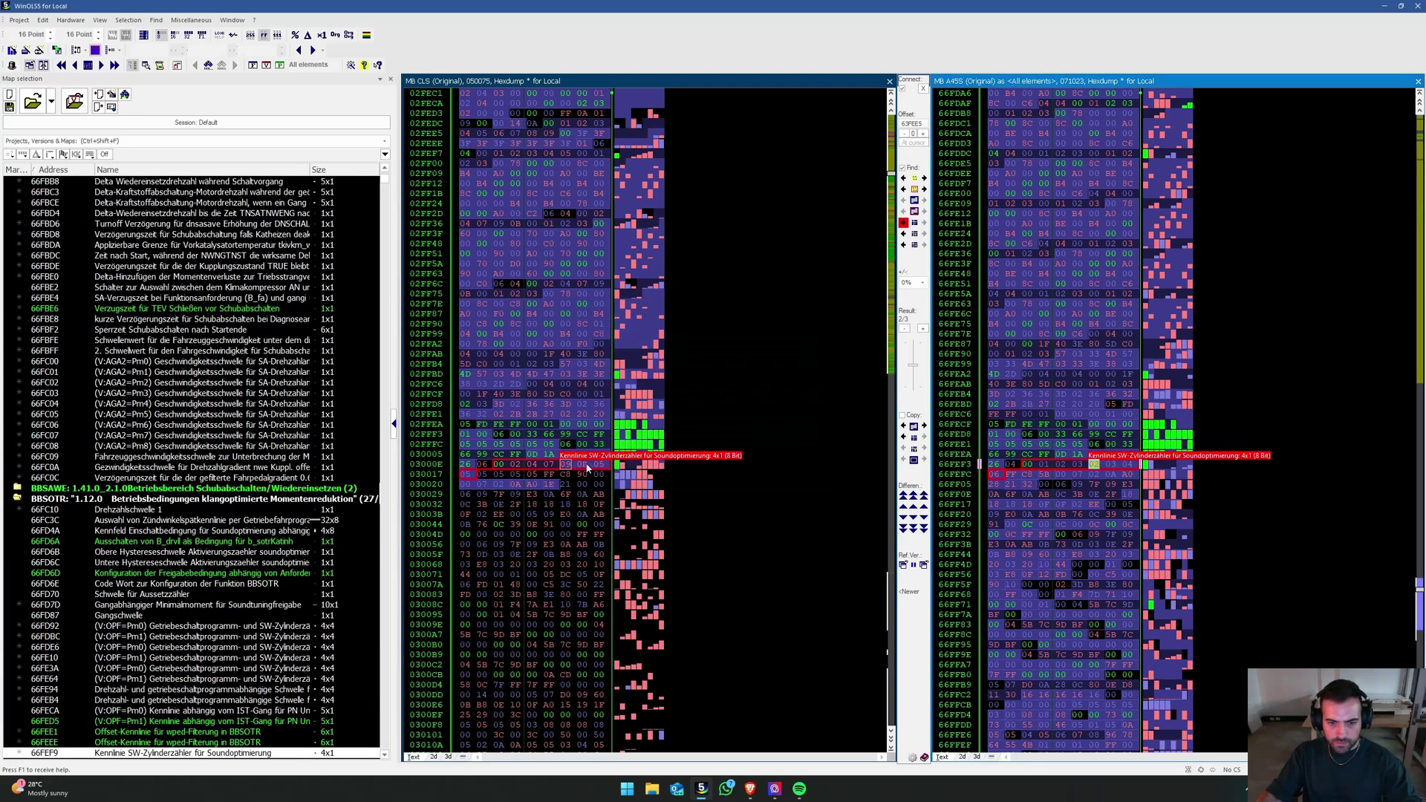
Step: Resize the SW-Zylinderzähler curve to 6 columns and check its trailing 0.500 values
double_click(600, 465)
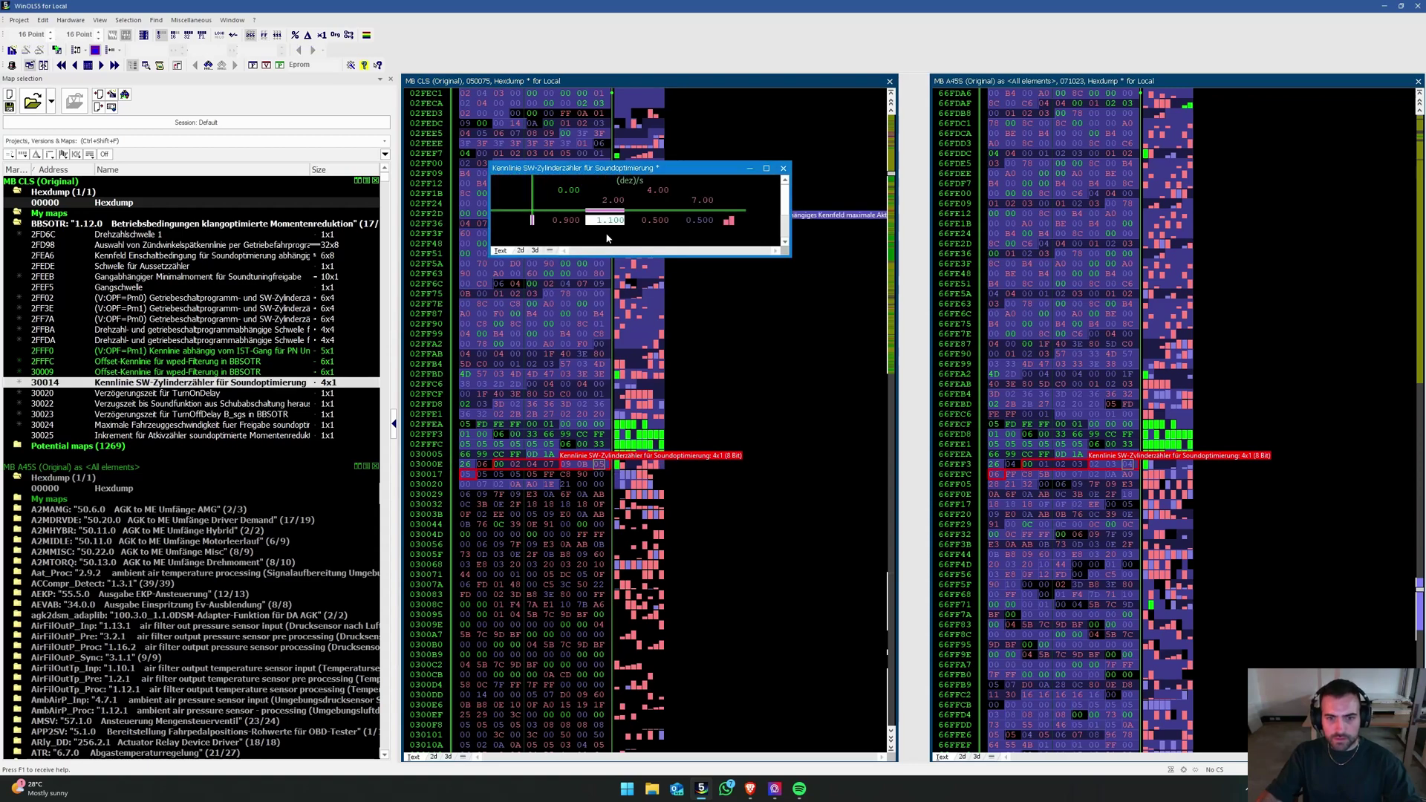
key("ctrl+e")
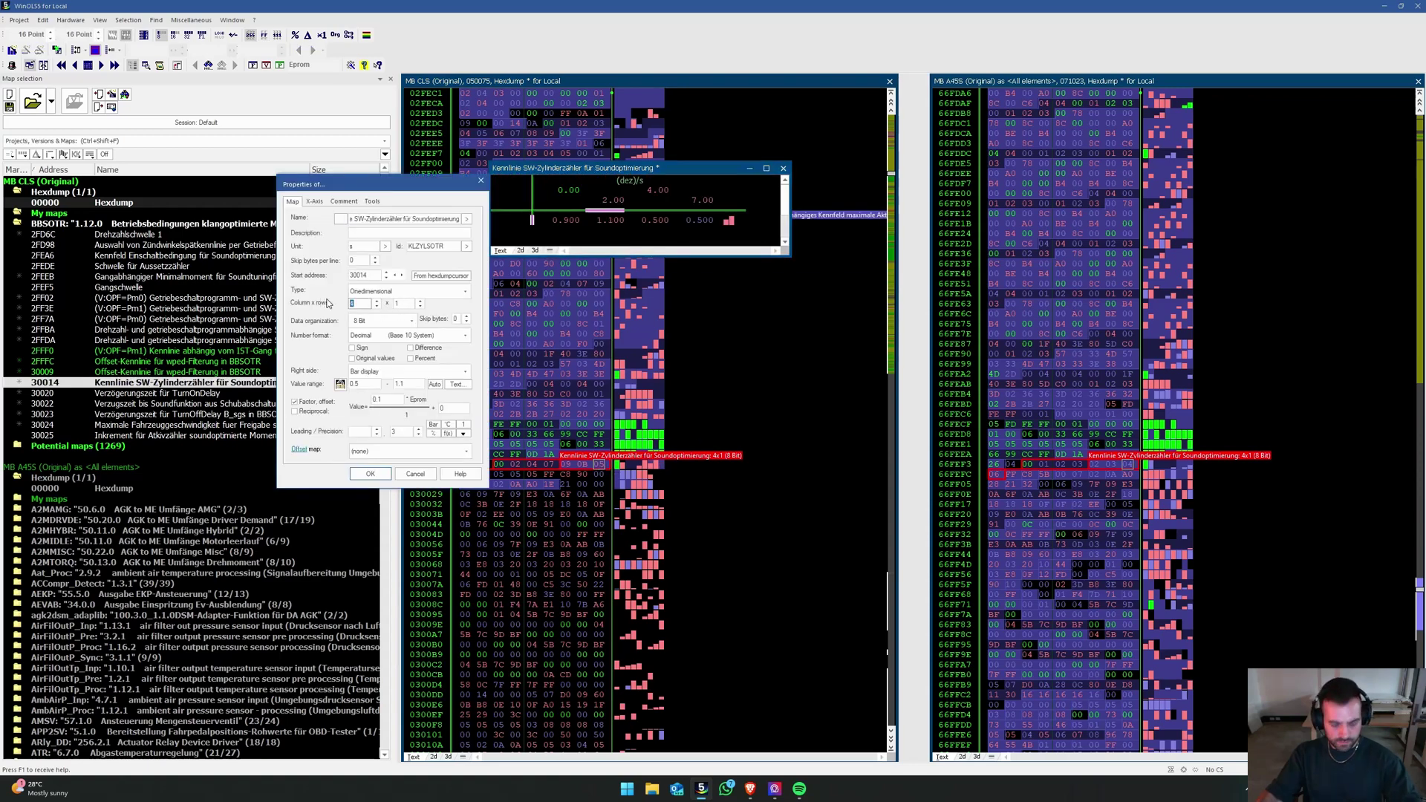
type("6")
key("Return")
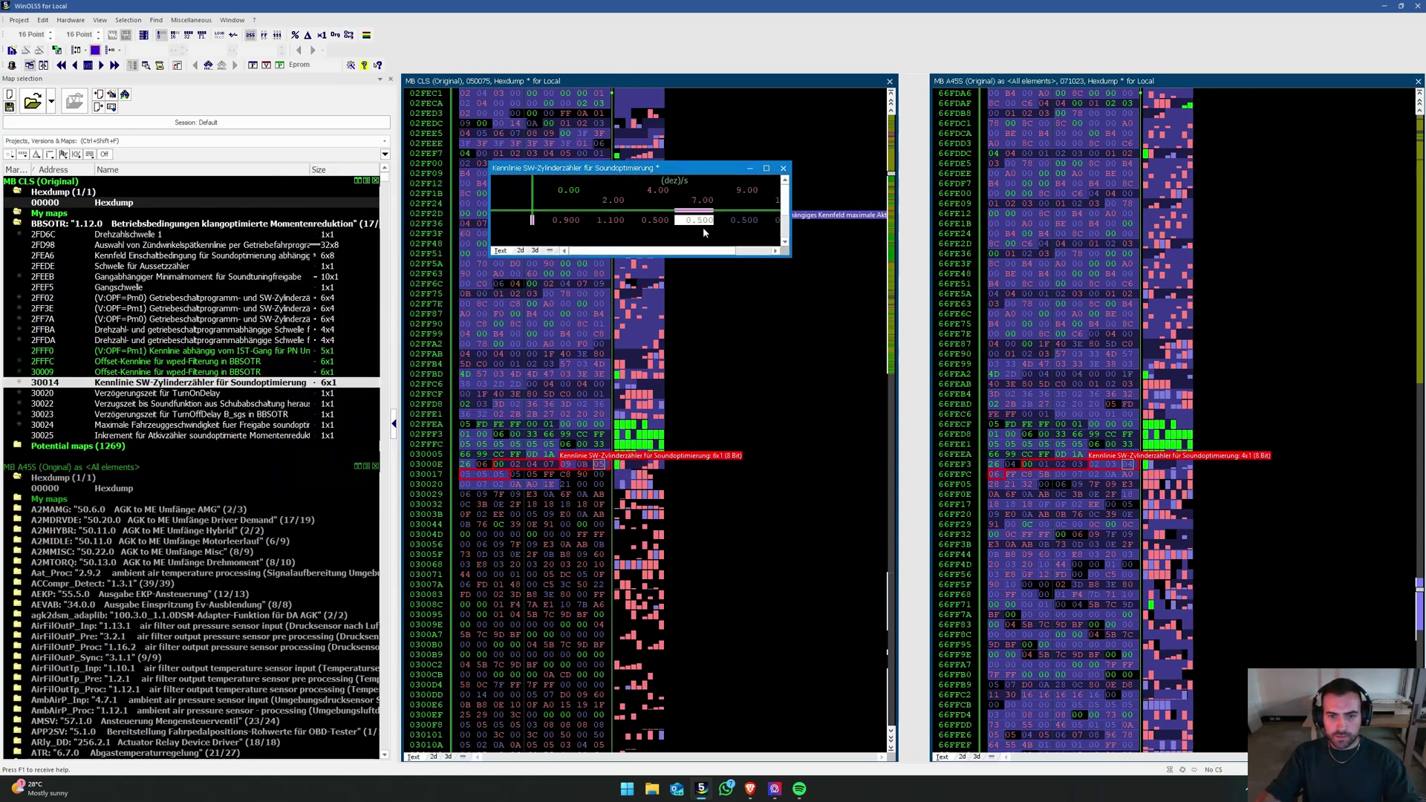
left_click_drag(744, 220, 610, 220)
right_click(585, 238)
key("Escape")
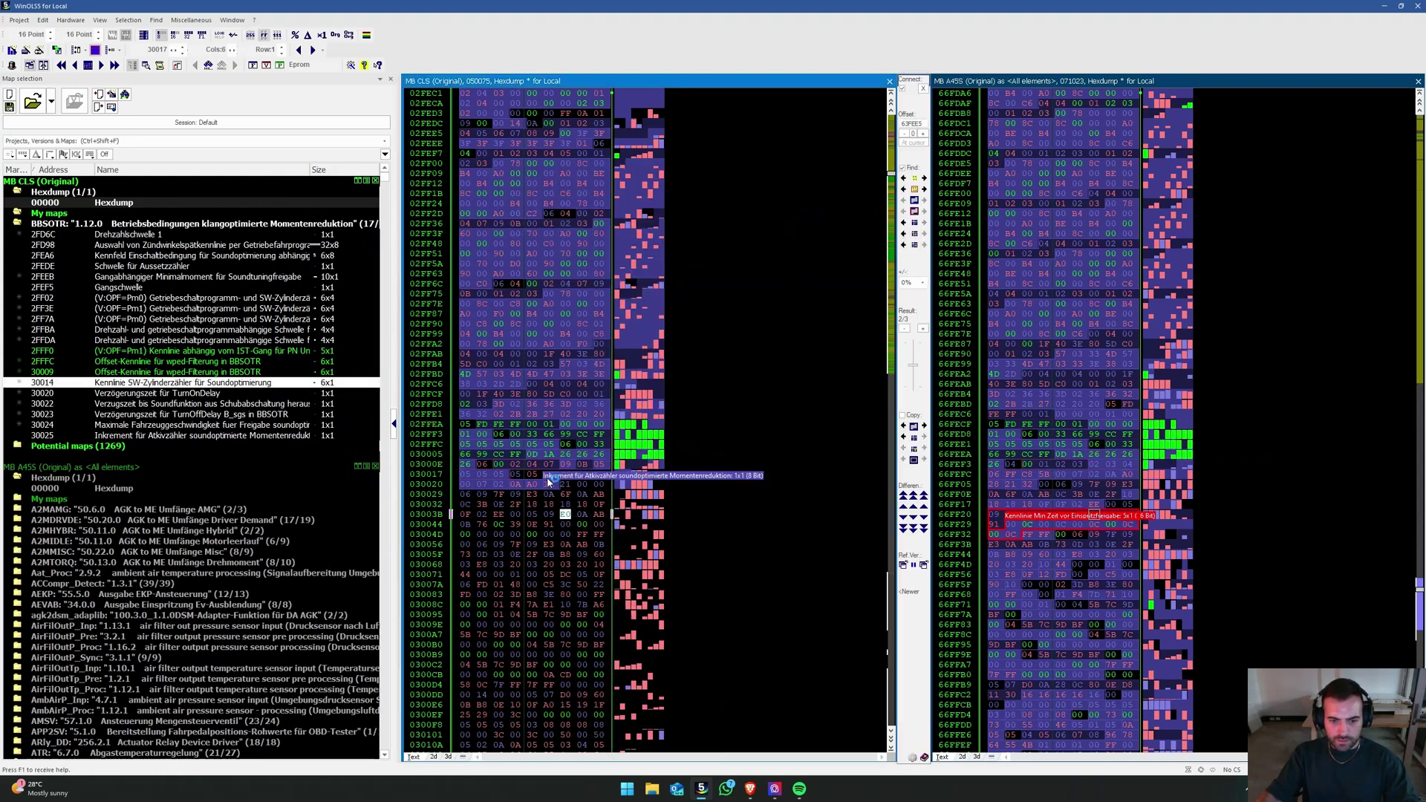
Step: Check the Inkrement bytes FF C8 in row 030017, then close the A45S comparison file
left_click_drag(514, 474, 566, 474)
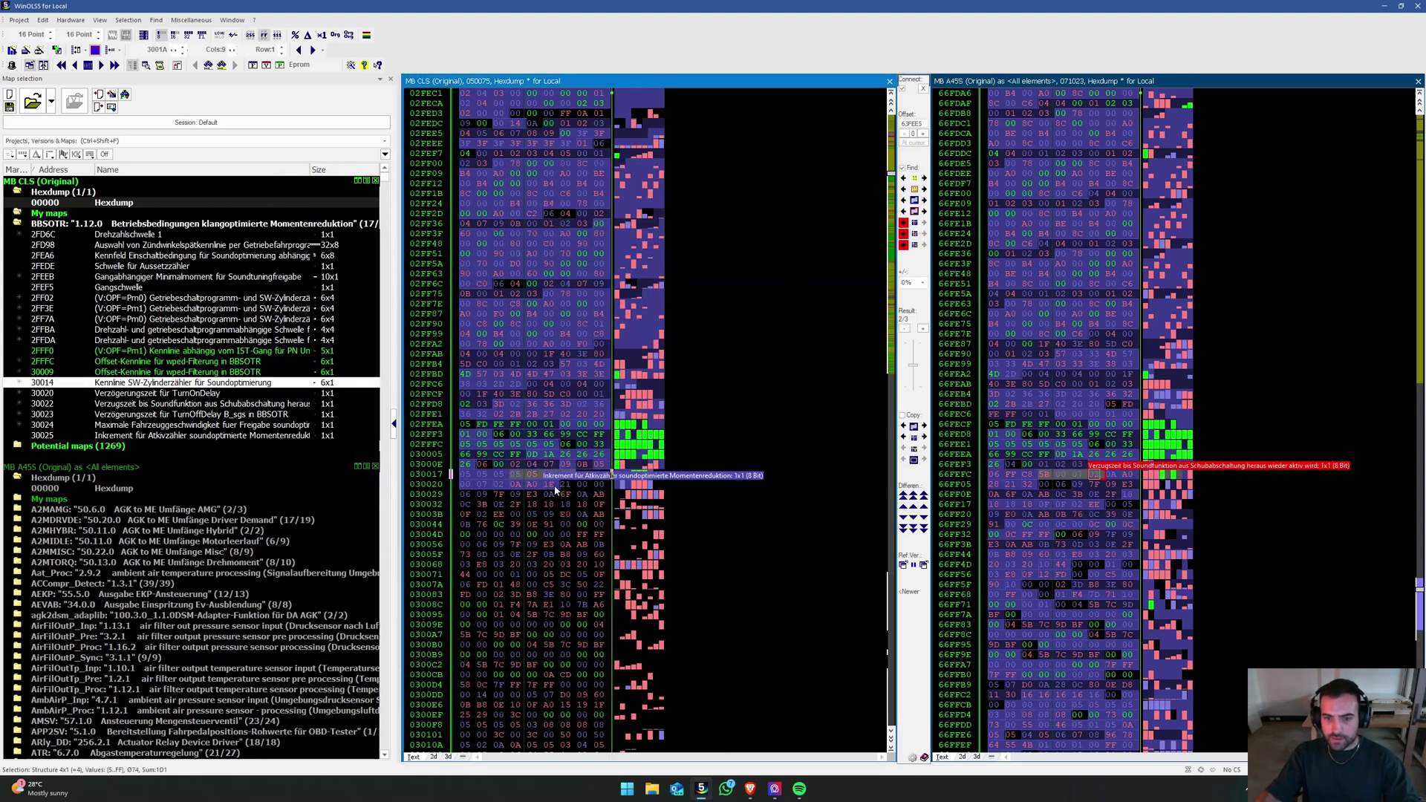
left_click(622, 479)
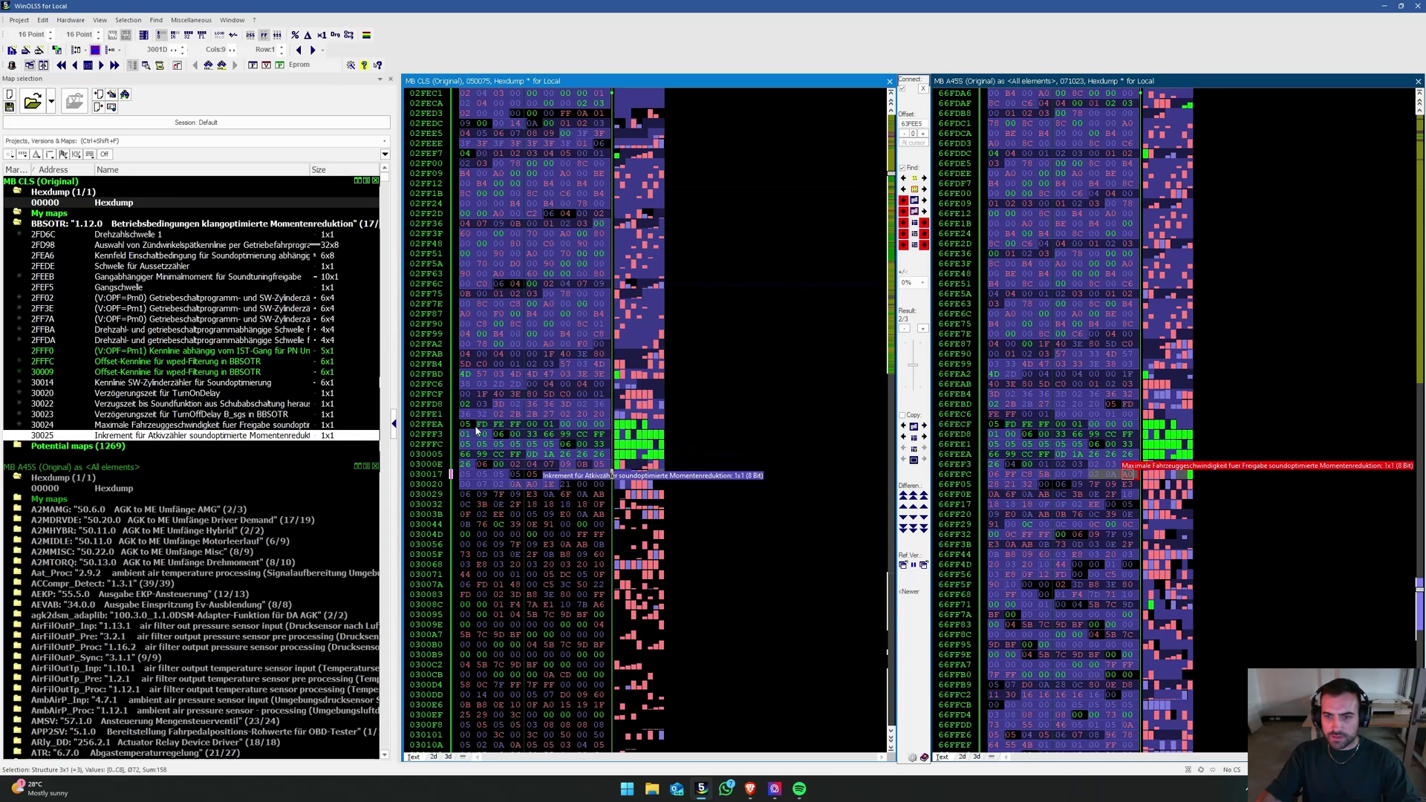
left_click_drag(548, 475, 566, 476)
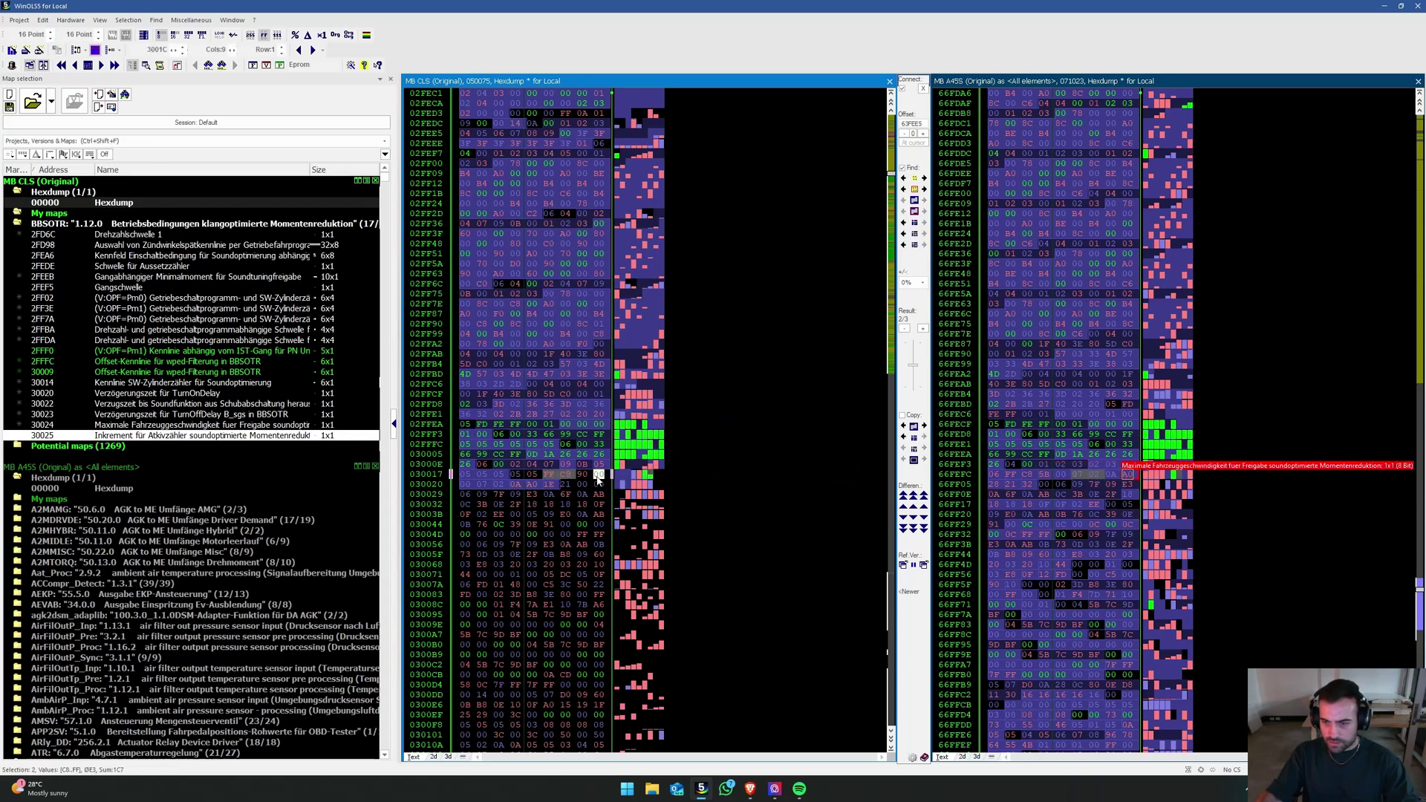
left_click(923, 89)
Step: Close the A45S file and search the AMG GT file for the bytes in row 030025
left_click(1418, 81)
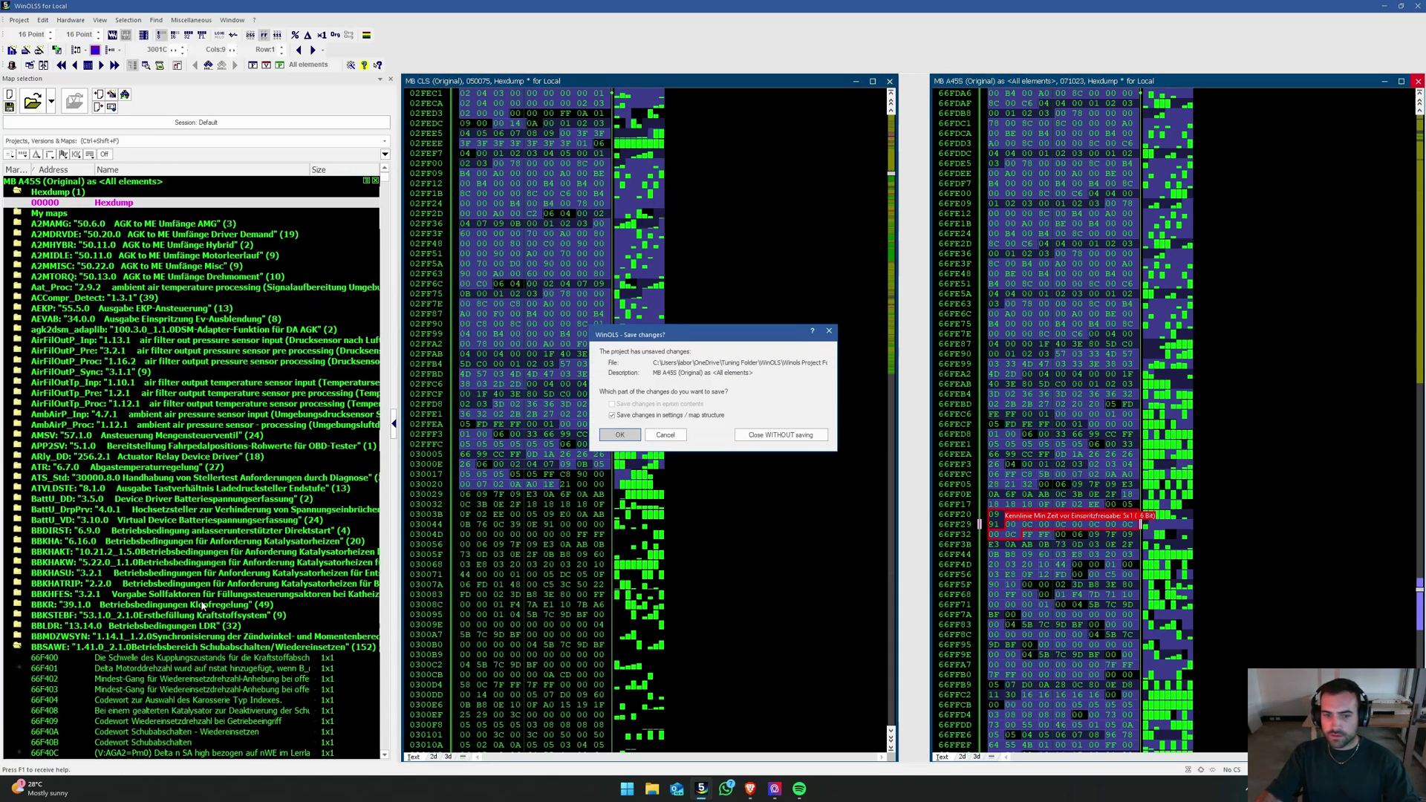
left_click(616, 434)
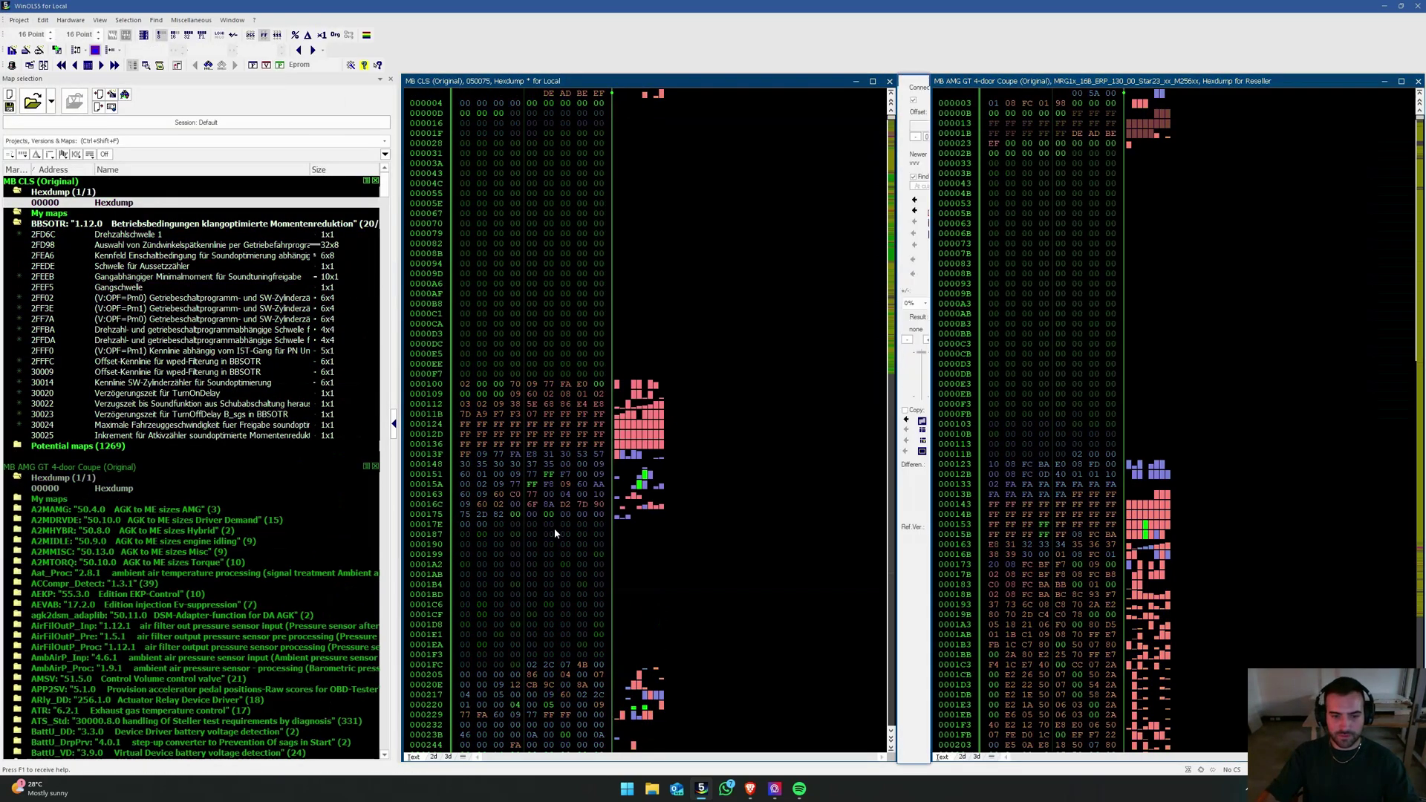
left_click_drag(525, 684, 596, 691)
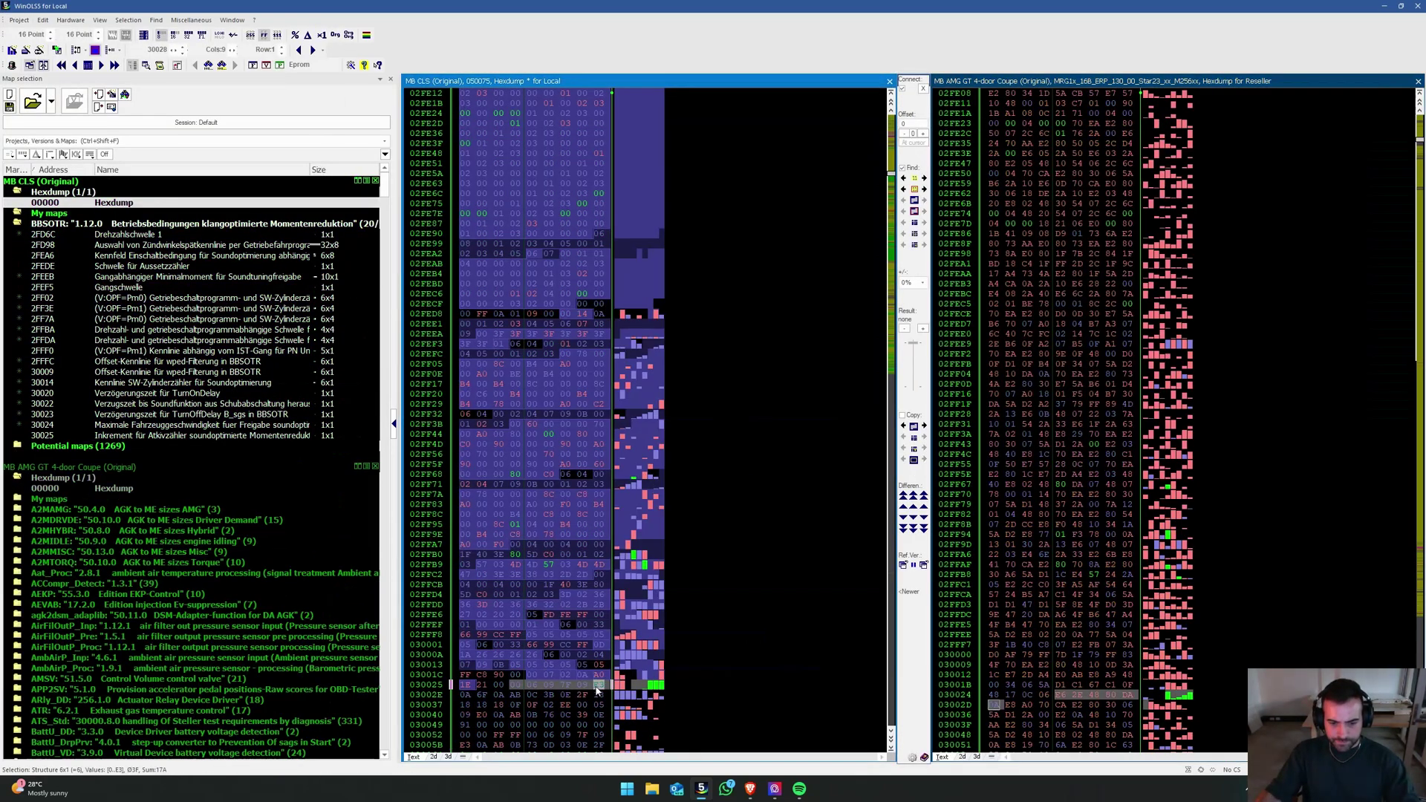
left_click(923, 191)
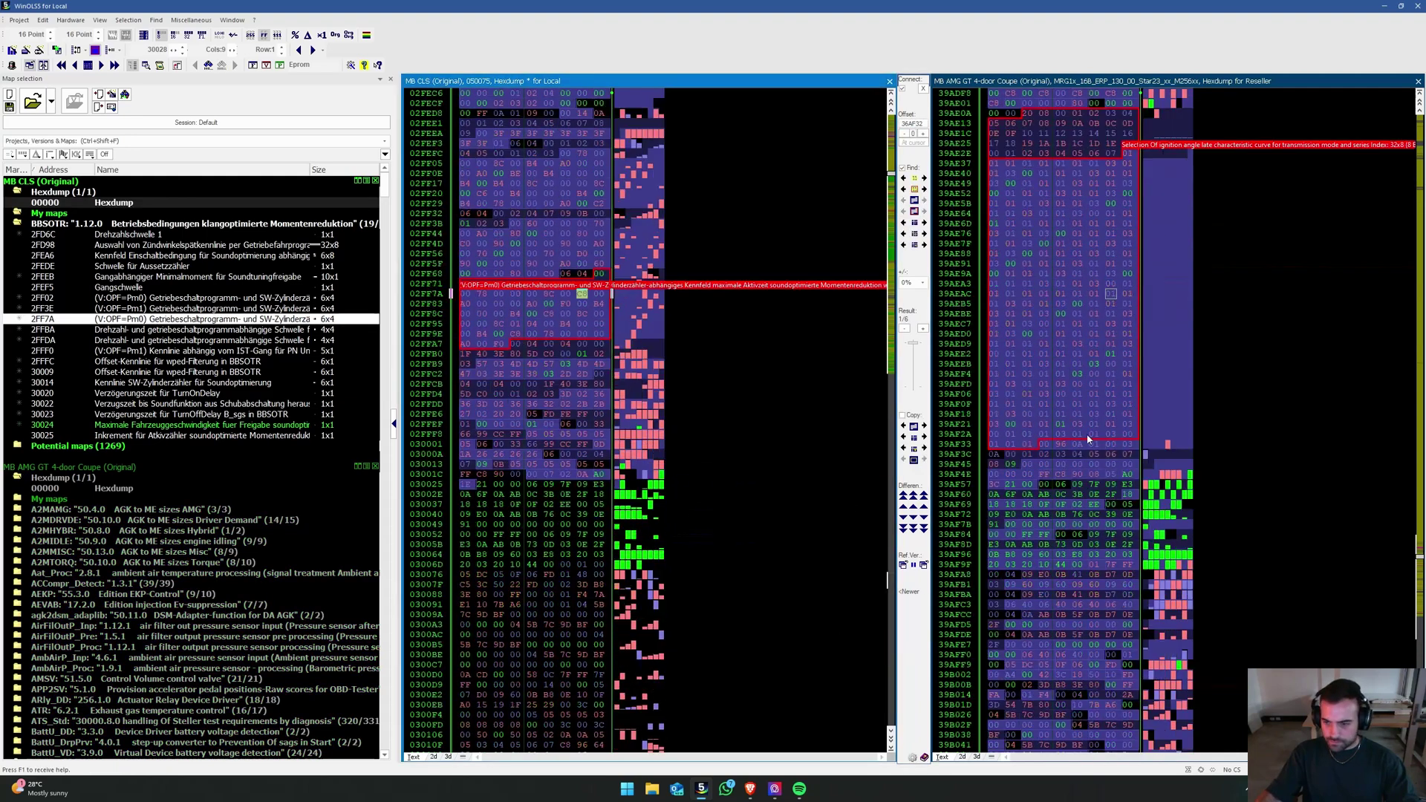
left_click(1118, 472)
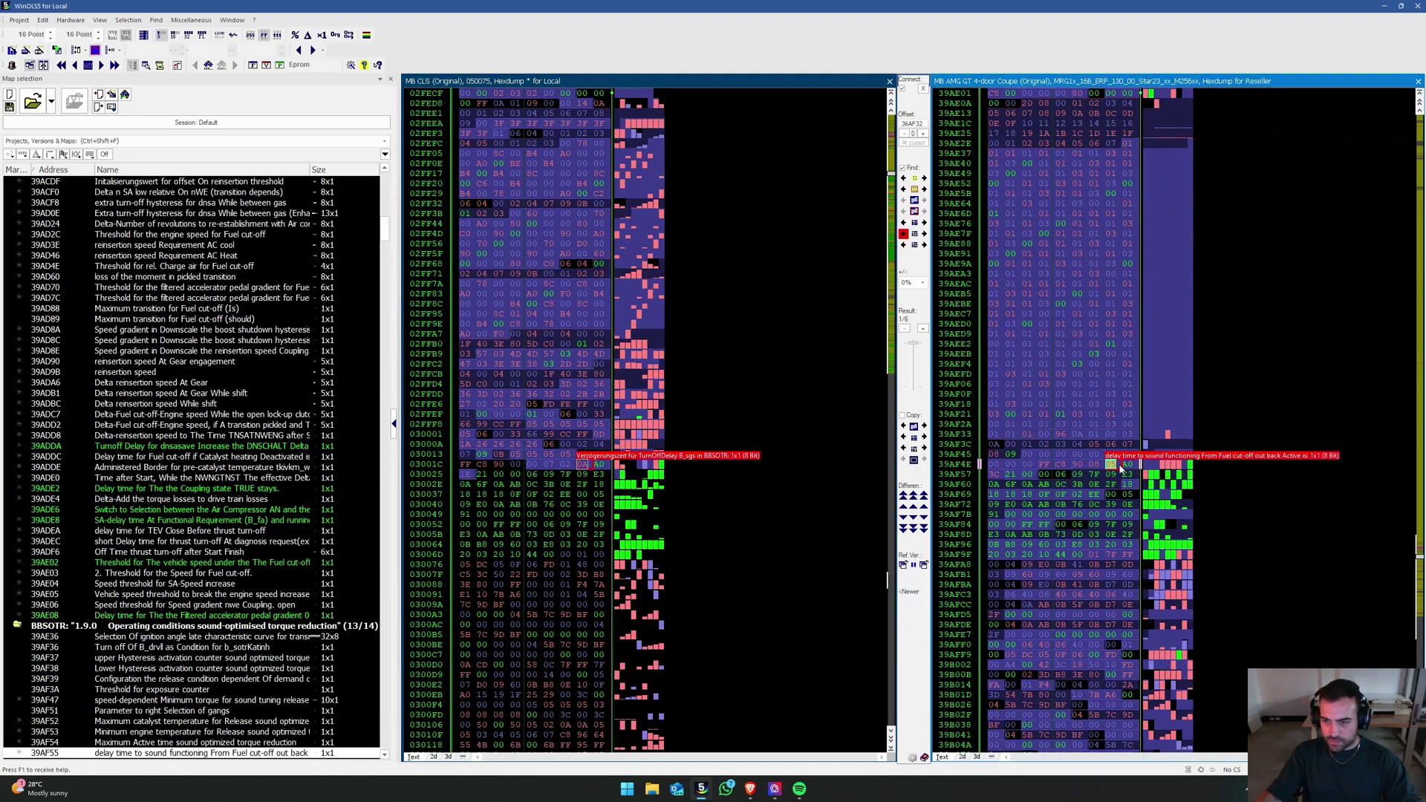
left_click(1128, 466)
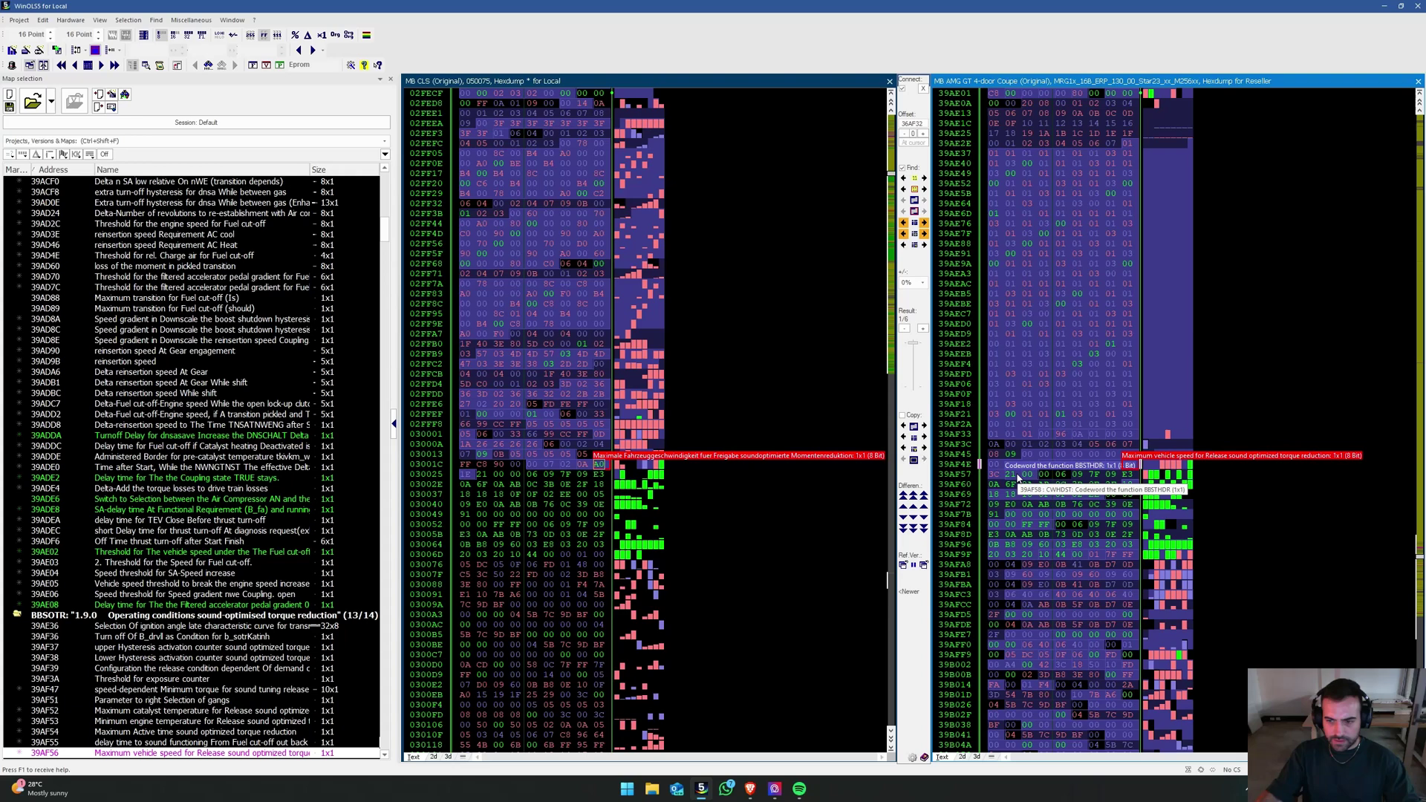
Step: Transfer the AMG GT maps 39AF51–39AF53 into the CLS file
left_click(1045, 465)
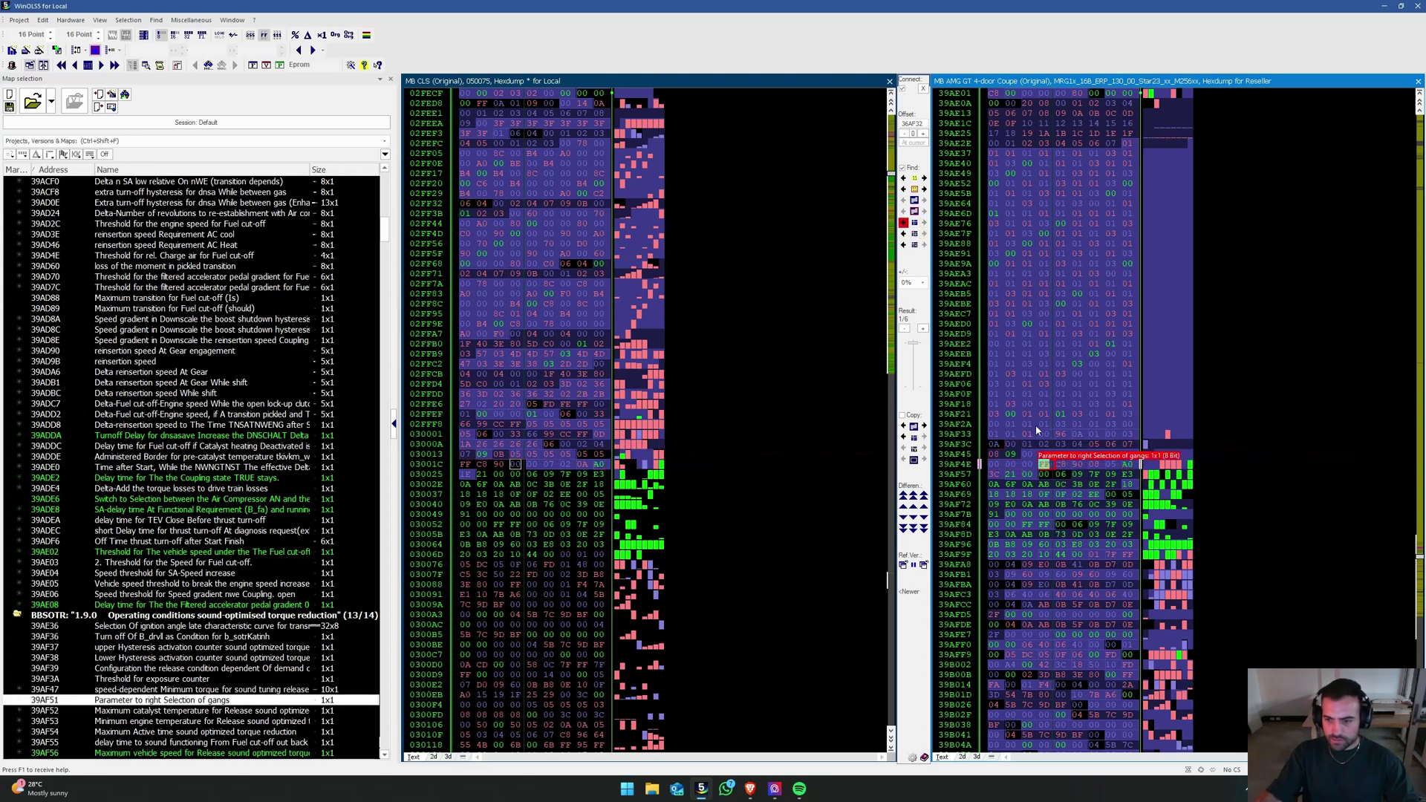
left_click(941, 141)
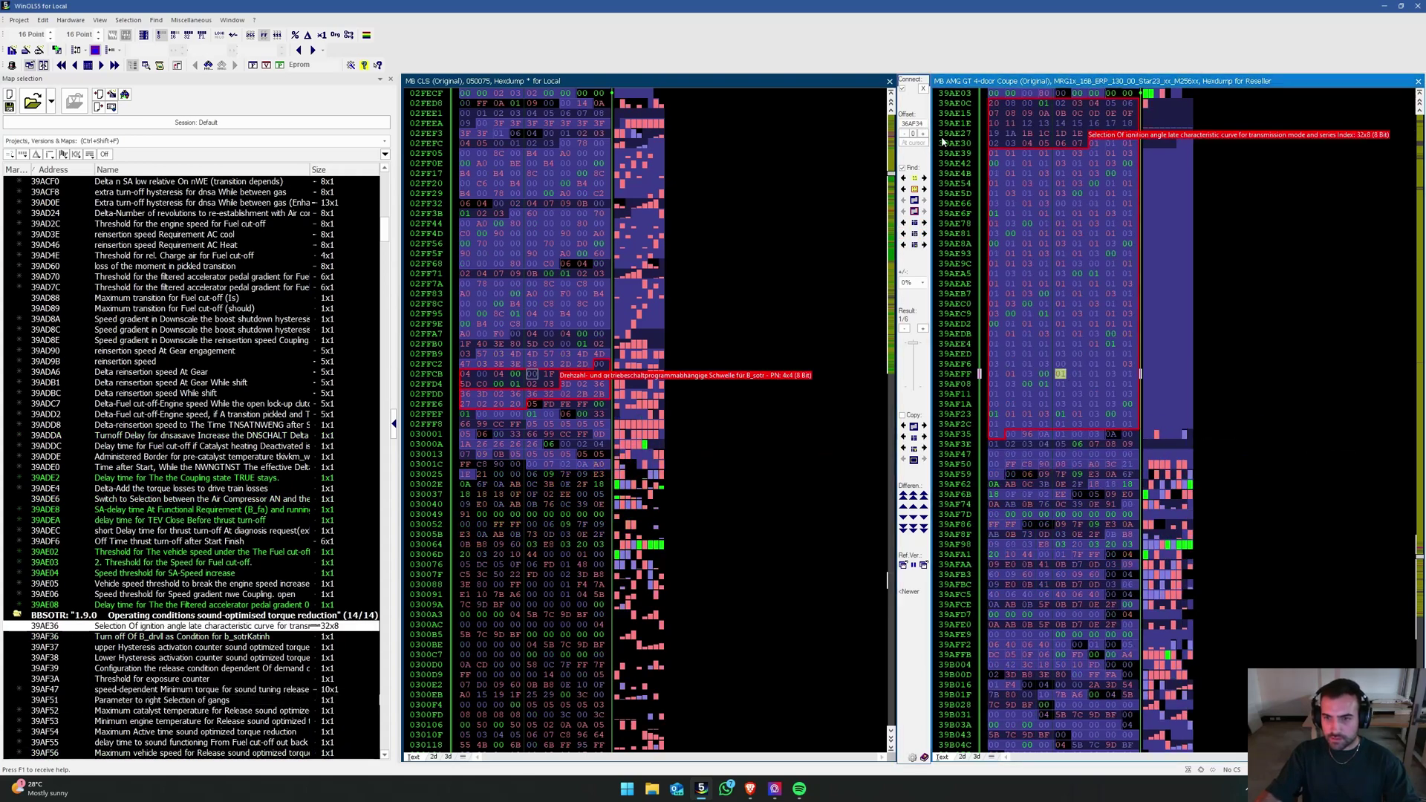
left_click(1026, 465)
left_click_drag(777, 486, 772, 486)
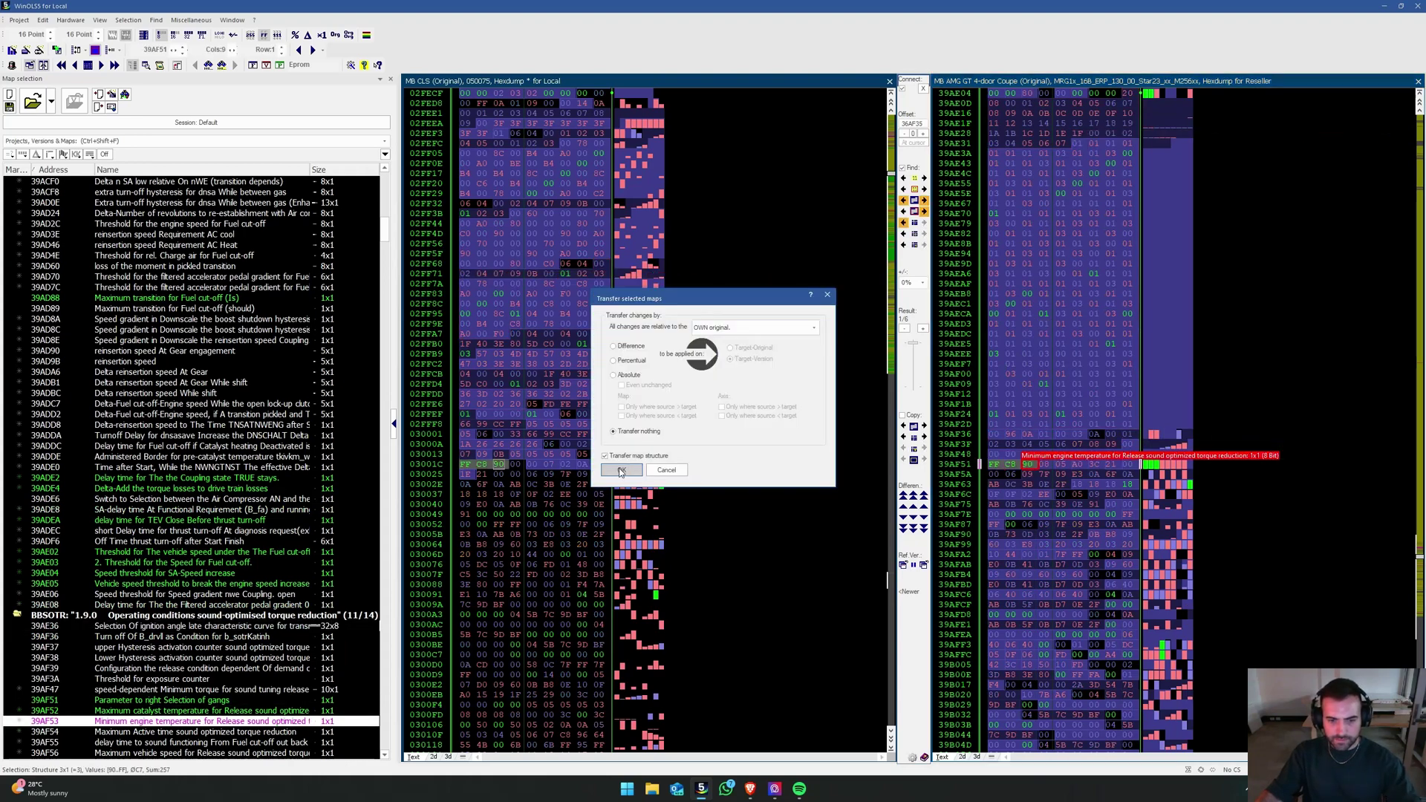
left_click(621, 470)
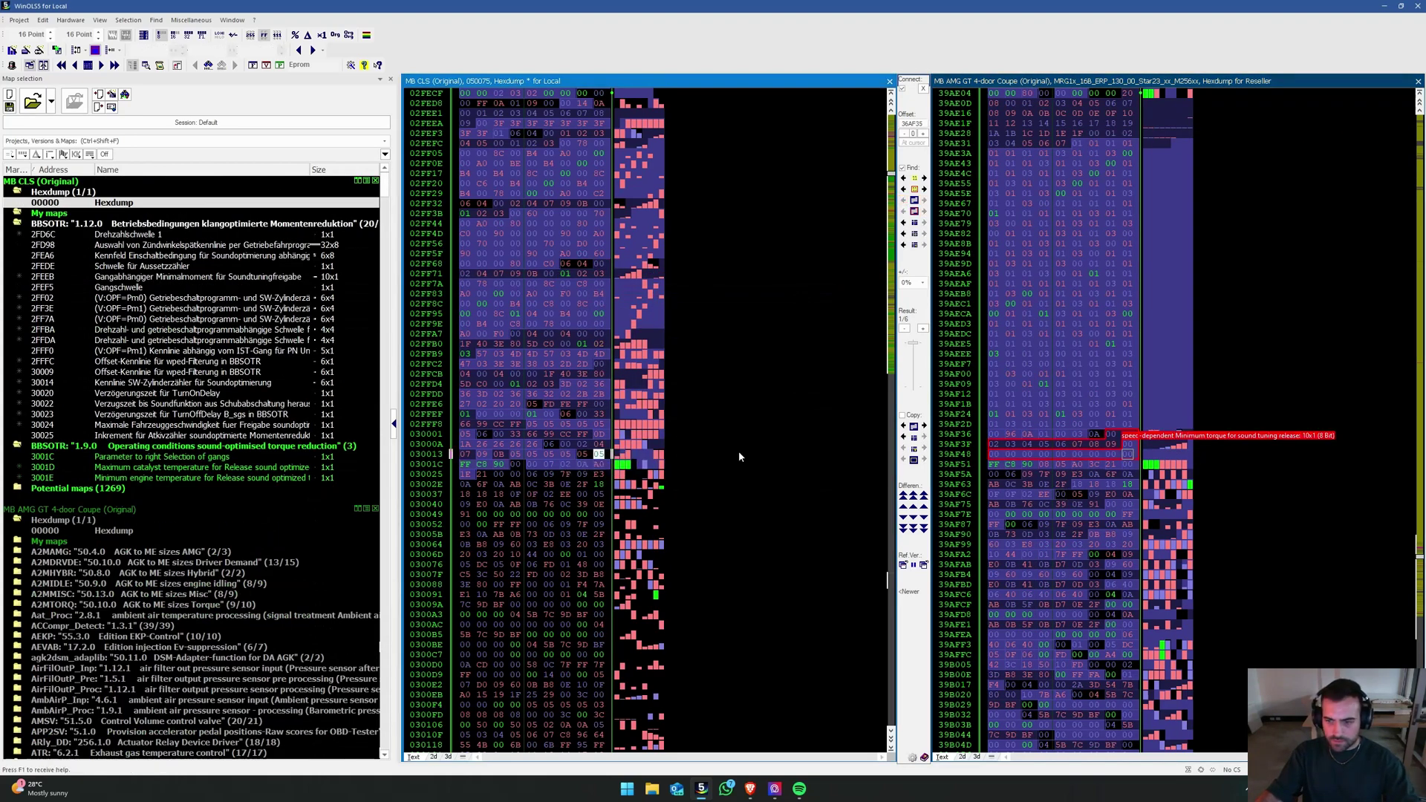
Step: Find the AMG GT map matching the CLS file's 30014 map
left_click(1101, 453)
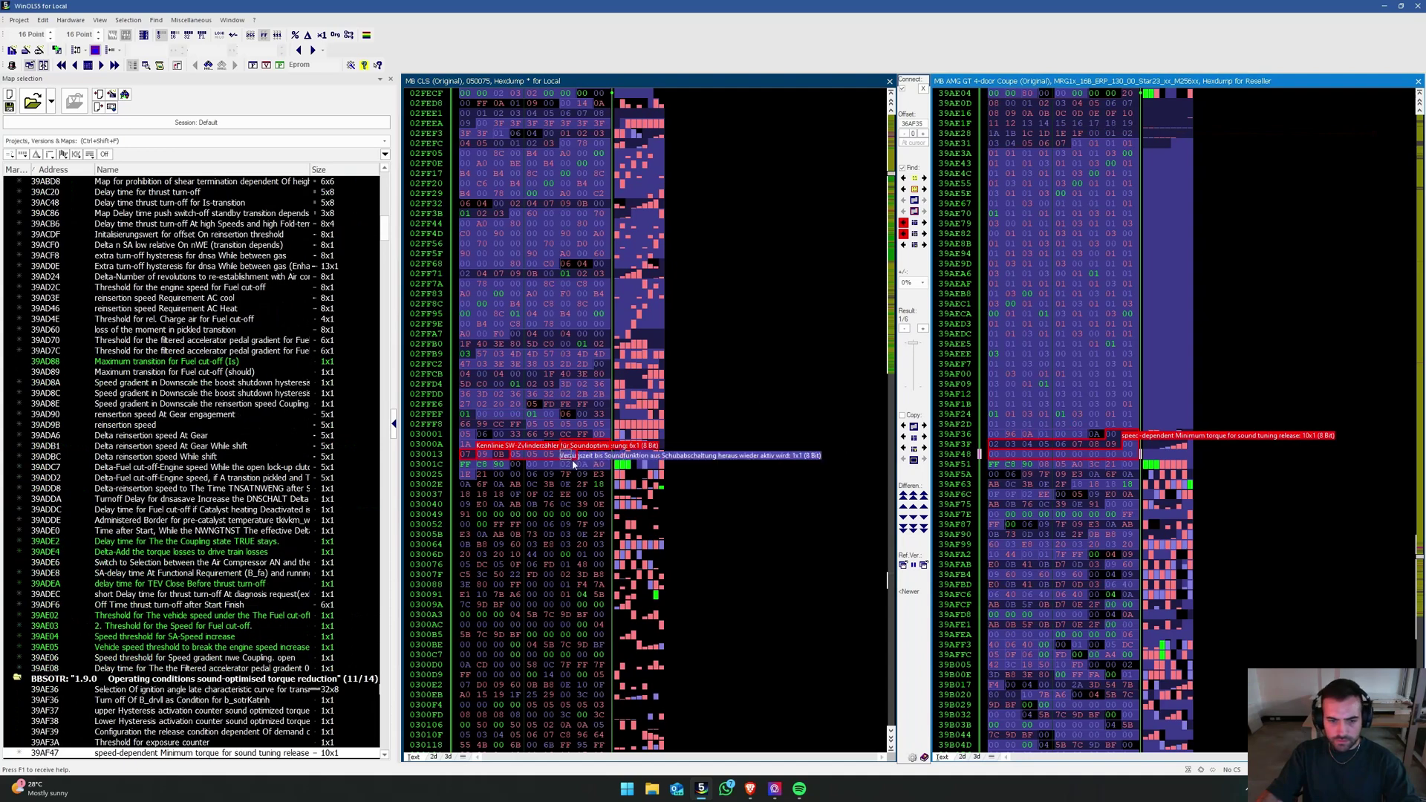
left_click(619, 450)
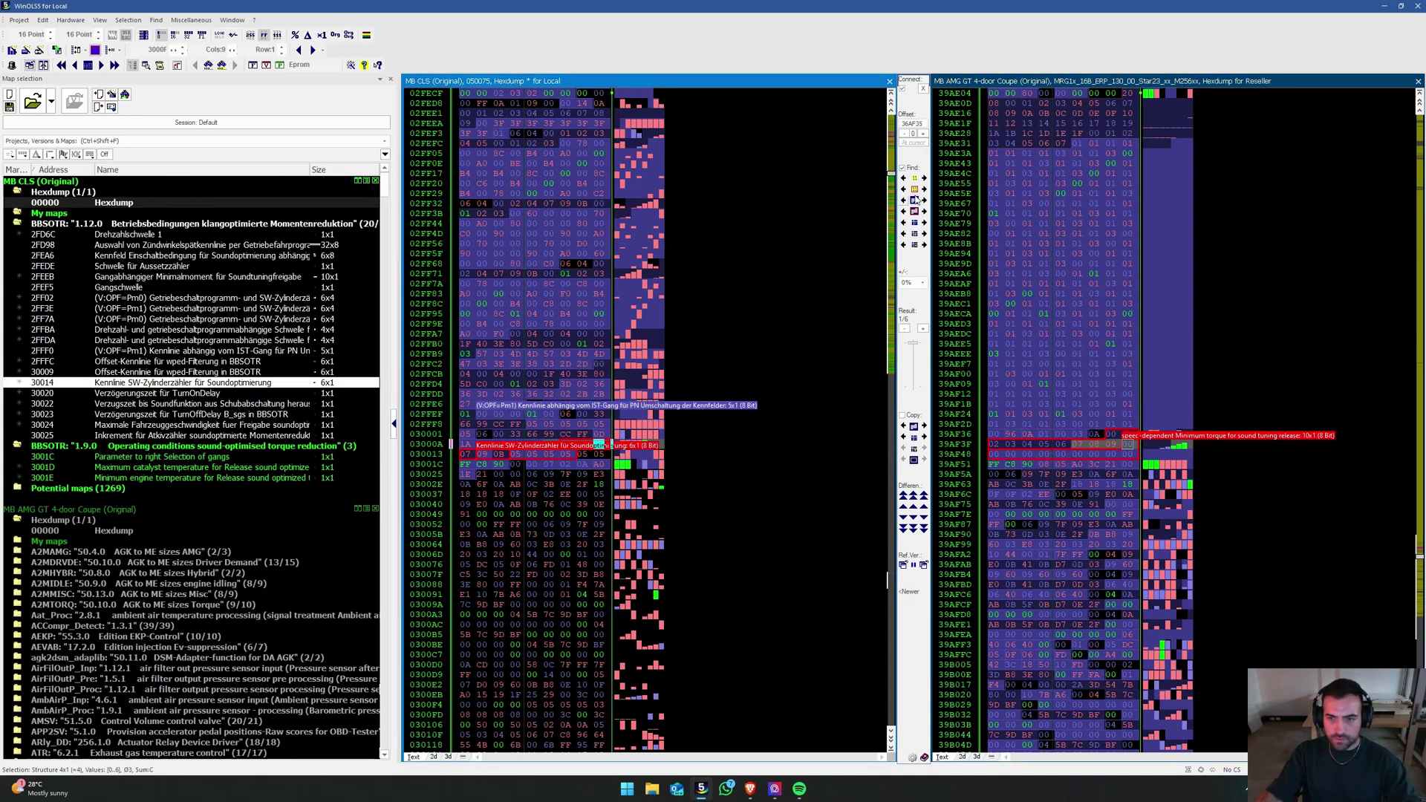
key("ctrl+f")
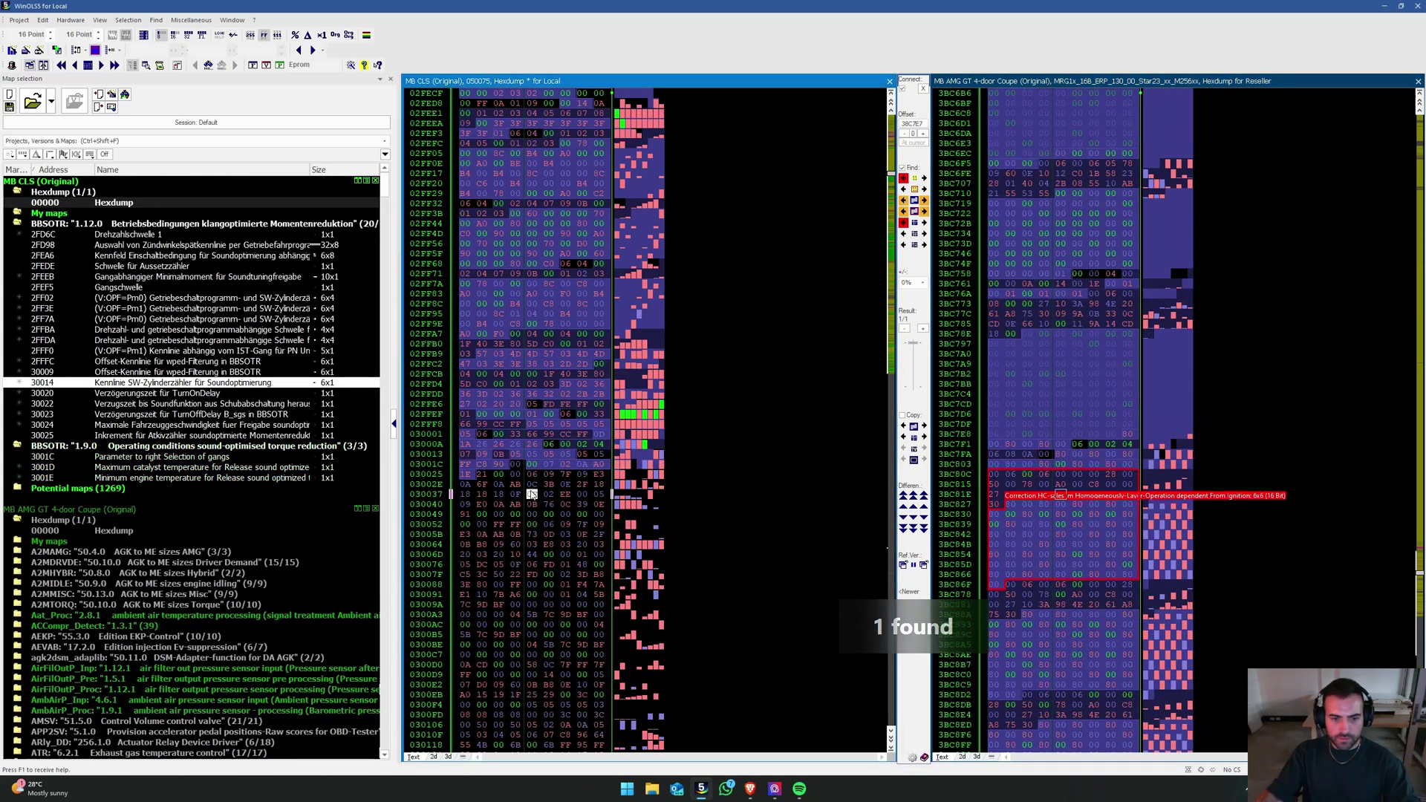
left_click(516, 384)
Step: Expand the map folders and clear the klz filter to list all maps
left_click(210, 139)
type("ldz")
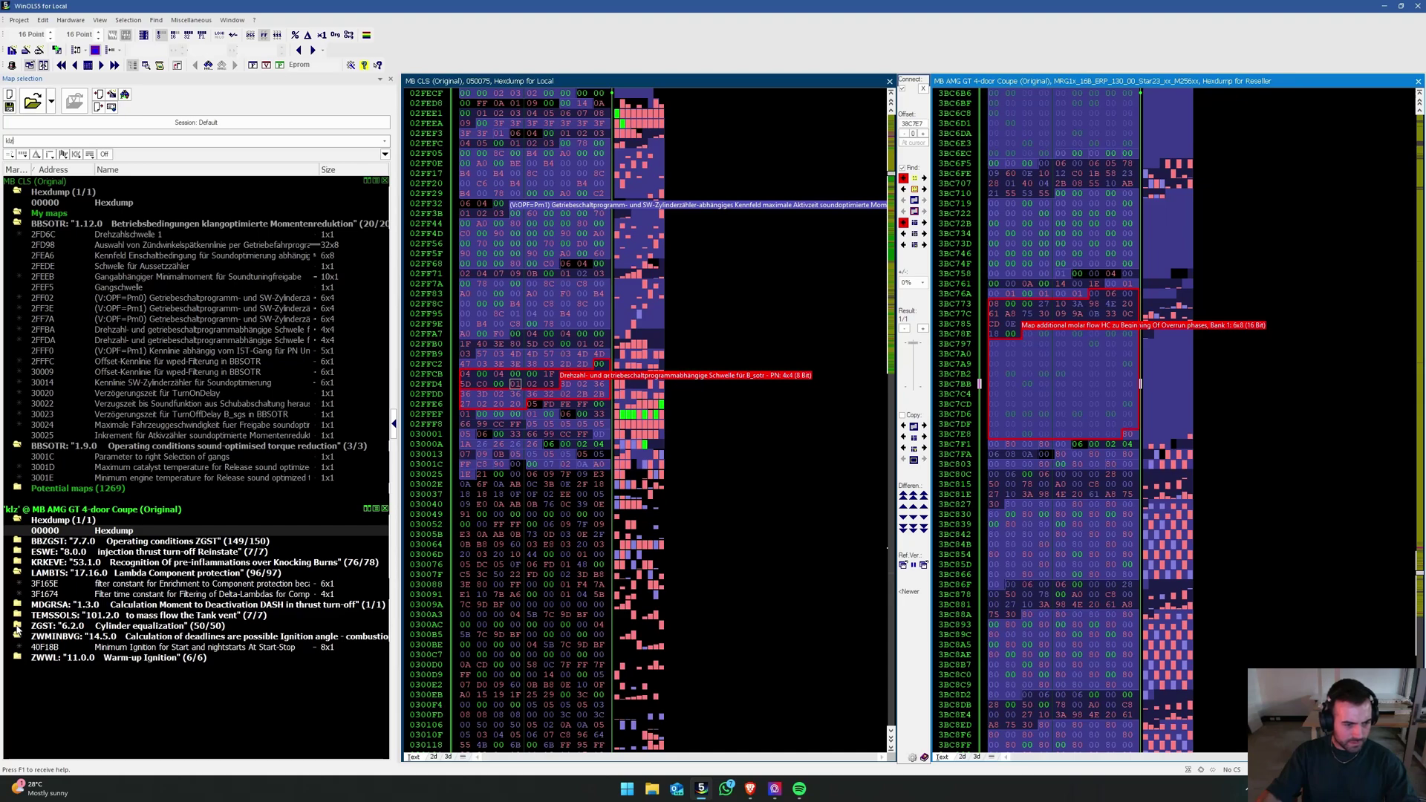
right_click(215, 572)
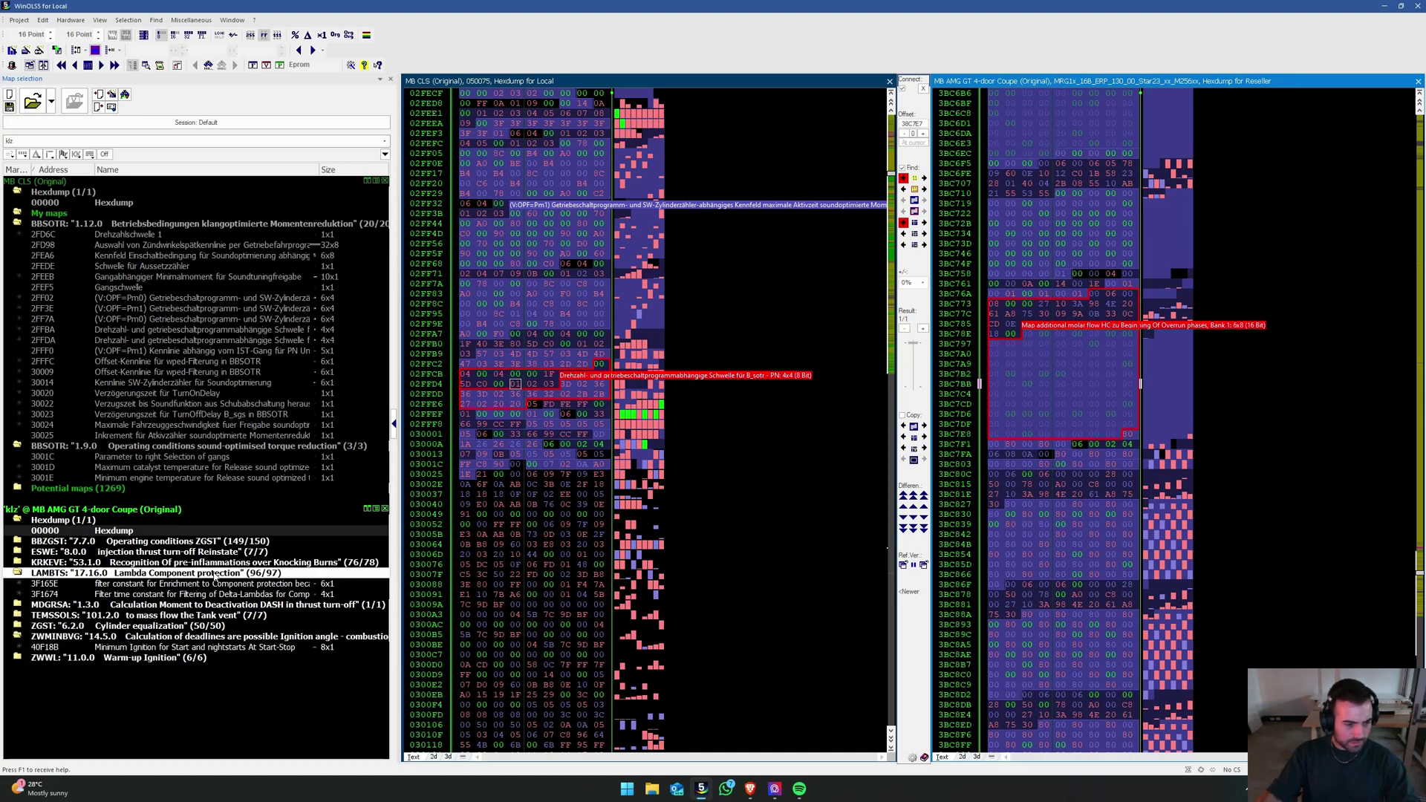
left_click(252, 479)
scroll(203, 600, "down", 2)
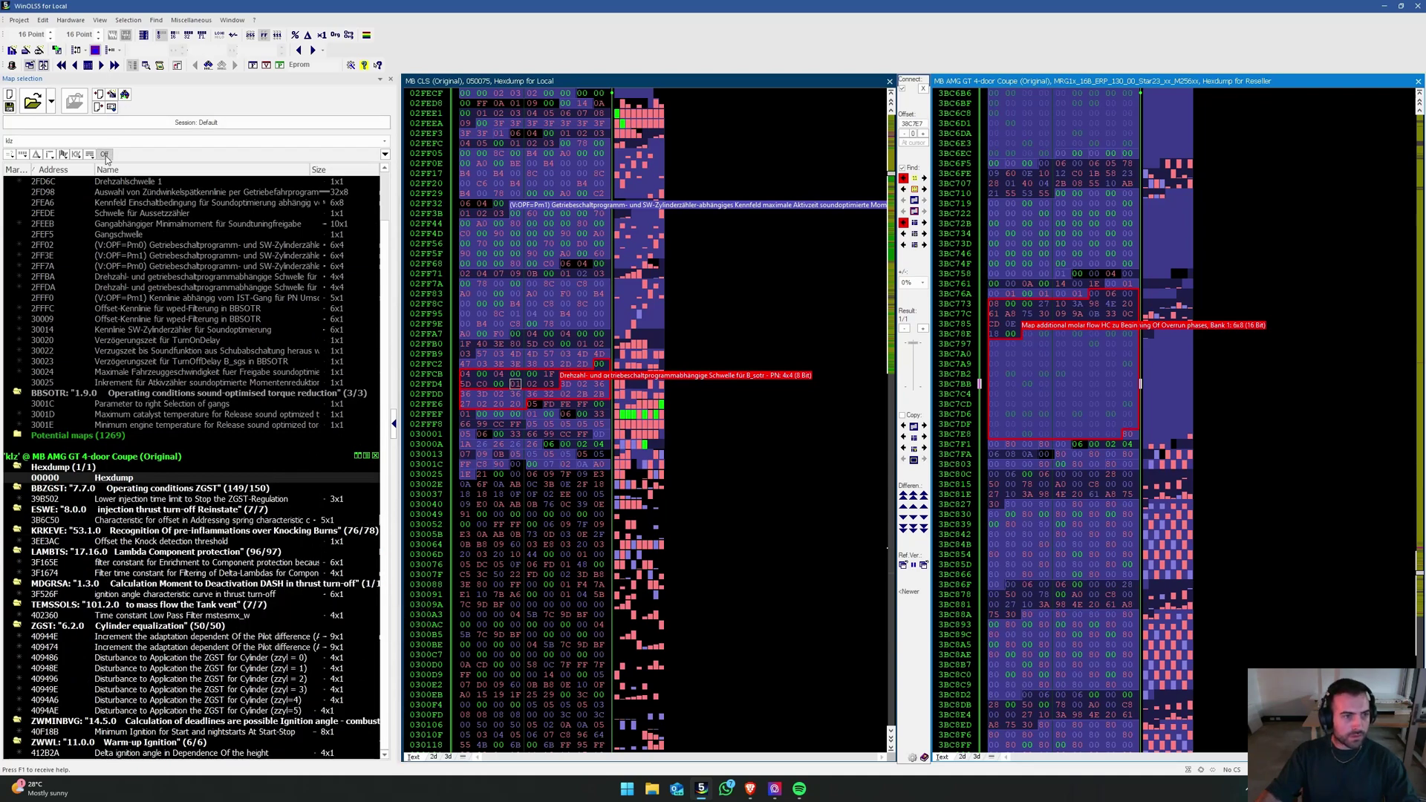
left_click(44, 140)
key("BackSpace")
key("BackSpace")
key("BackSpace")
Step: Collapse all folders and expand the ZWMINBTS and ZWMINBGC late ignition angle folders to reach 40DF96
right_click(121, 283)
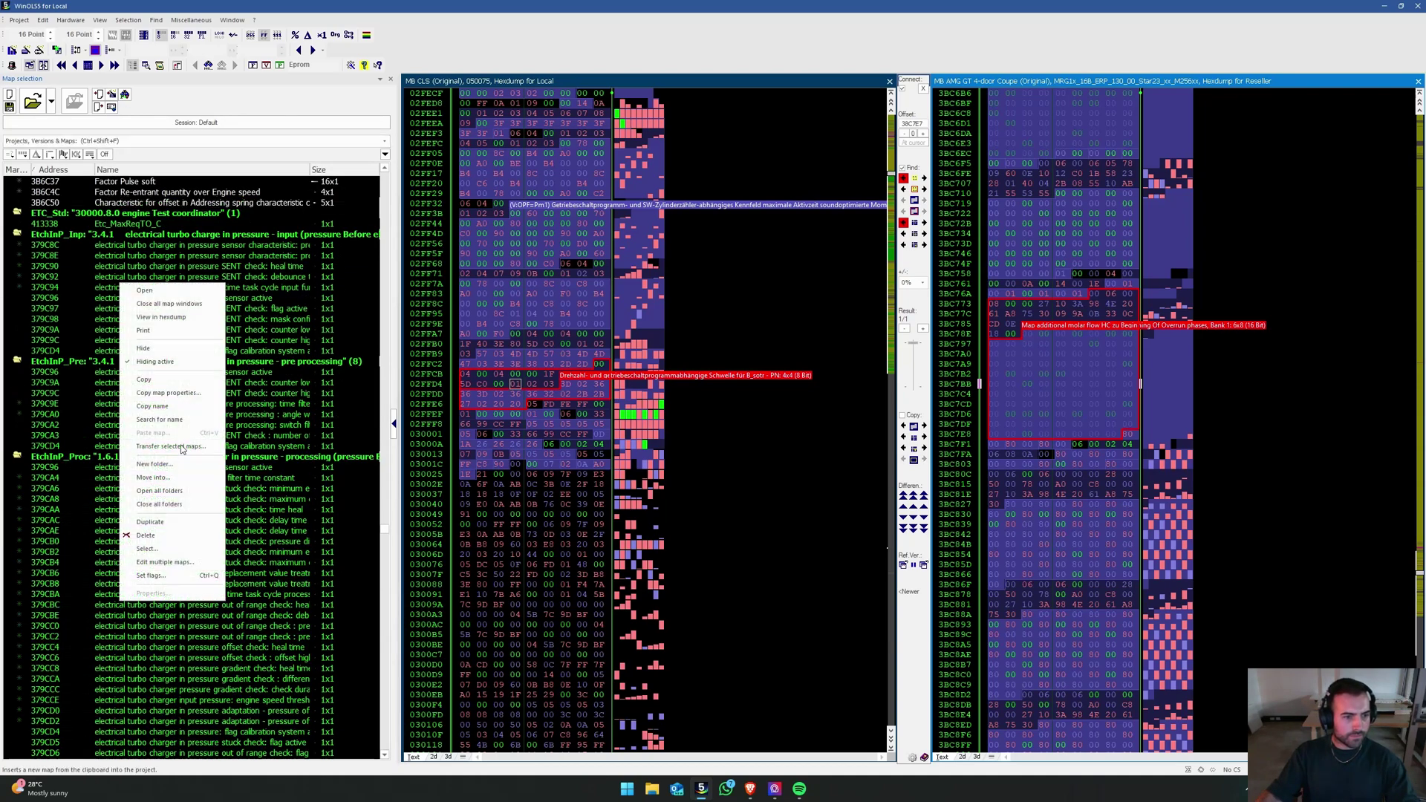
left_click(160, 504)
mouse_move(384, 212)
left_mouse_down()
mouse_move(399, 605)
mouse_move(437, 756)
left_mouse_up()
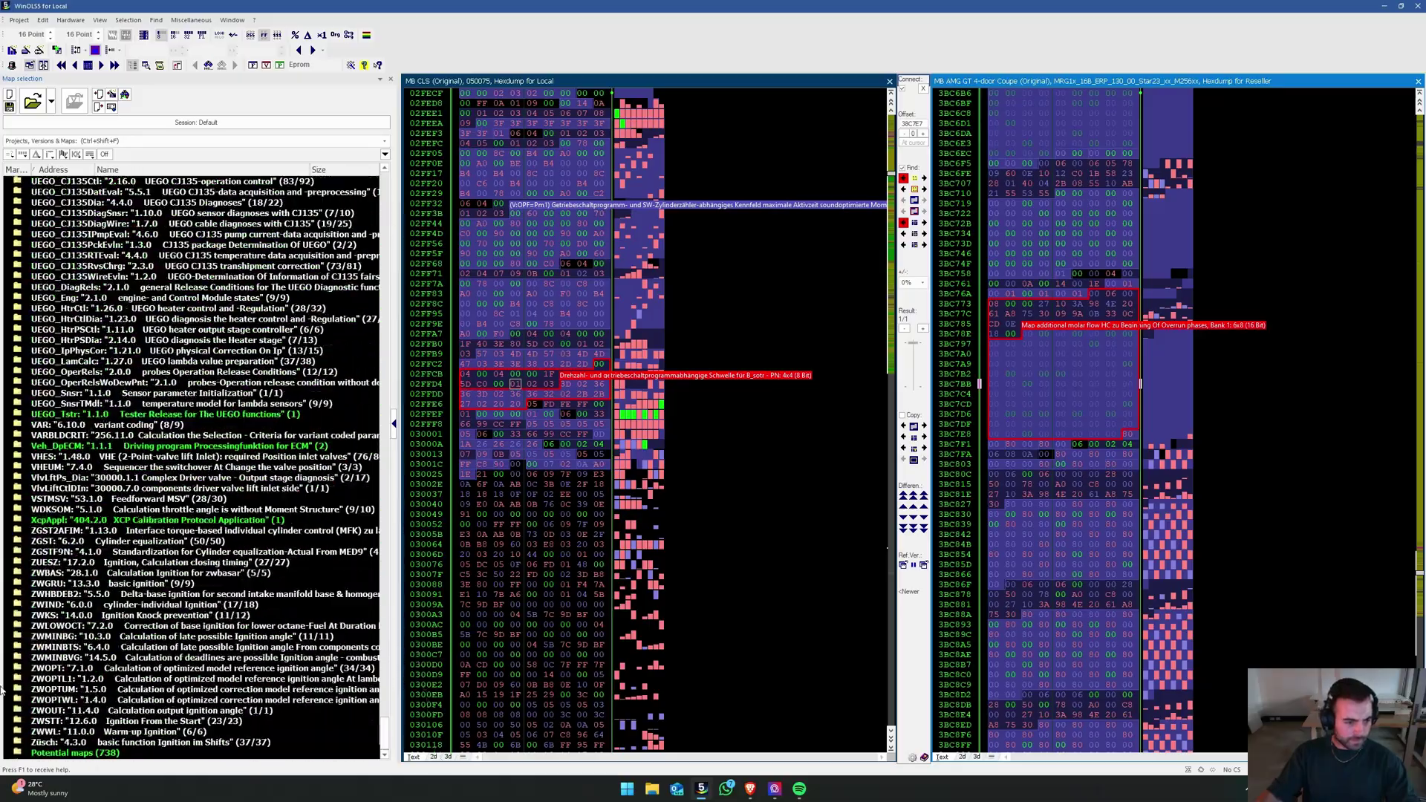
left_click(15, 646)
left_click(15, 636)
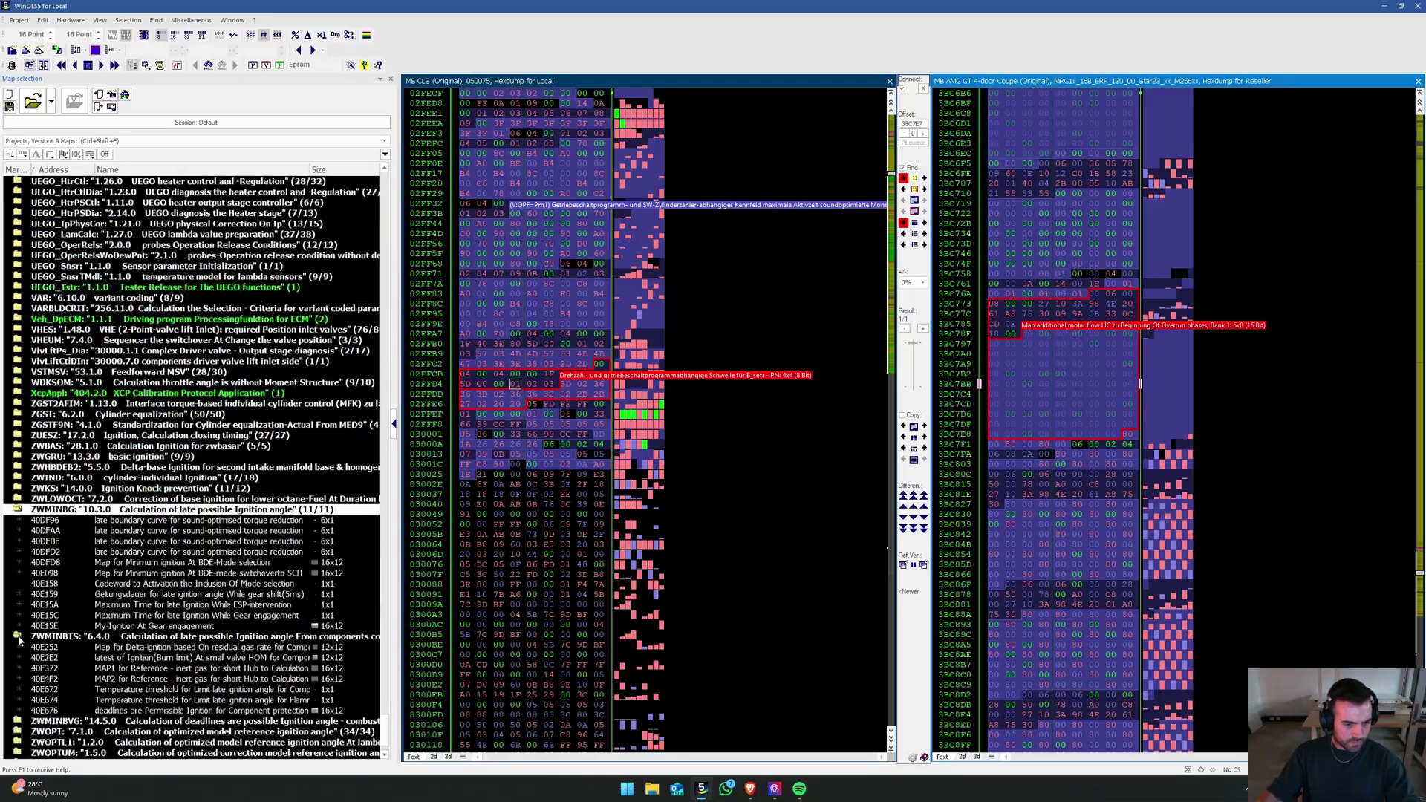
scroll(149, 519, "down", 3)
right_click(264, 488)
Step: Show the 40DF96 late boundary curve in the hexdump and select it
left_click(303, 205)
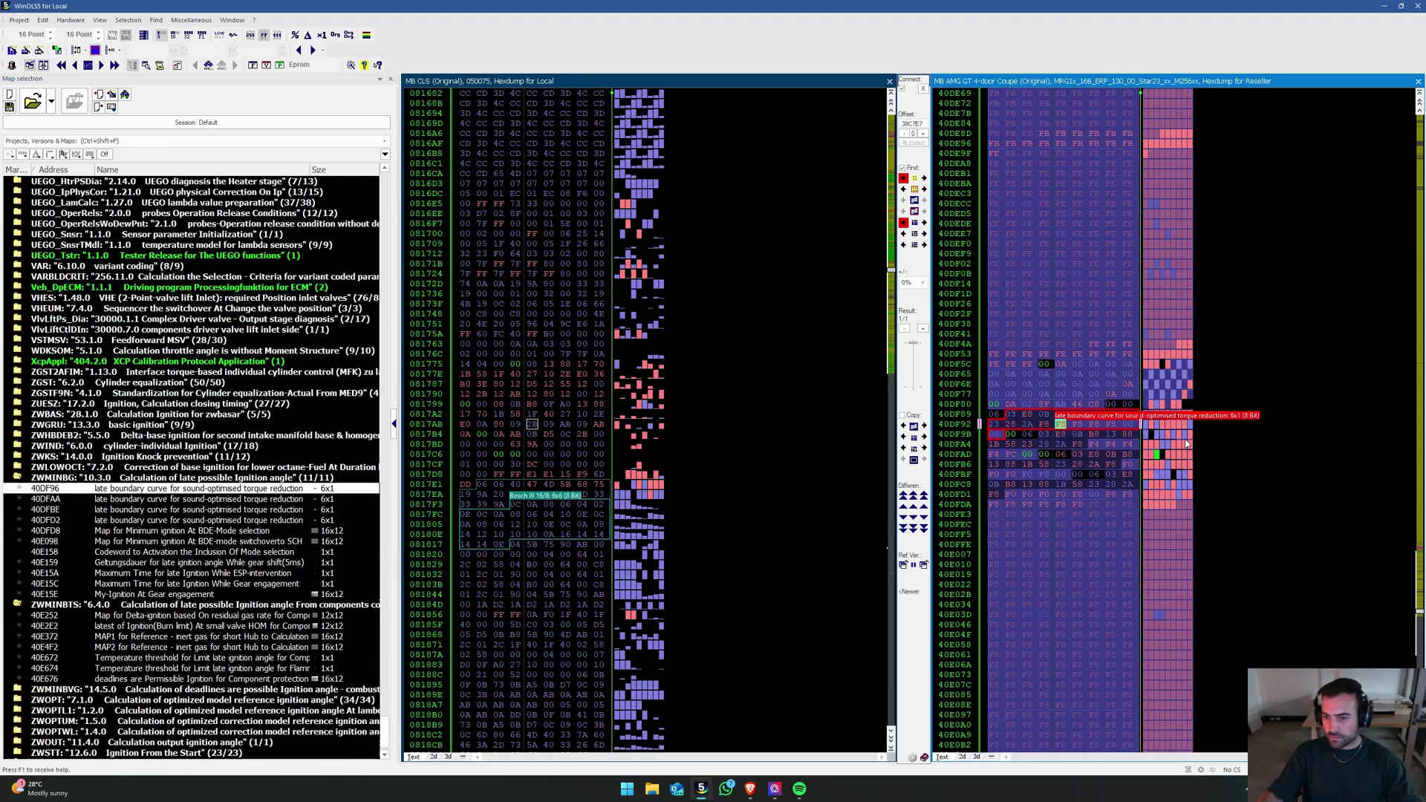
left_click(1110, 408)
left_click(1102, 421)
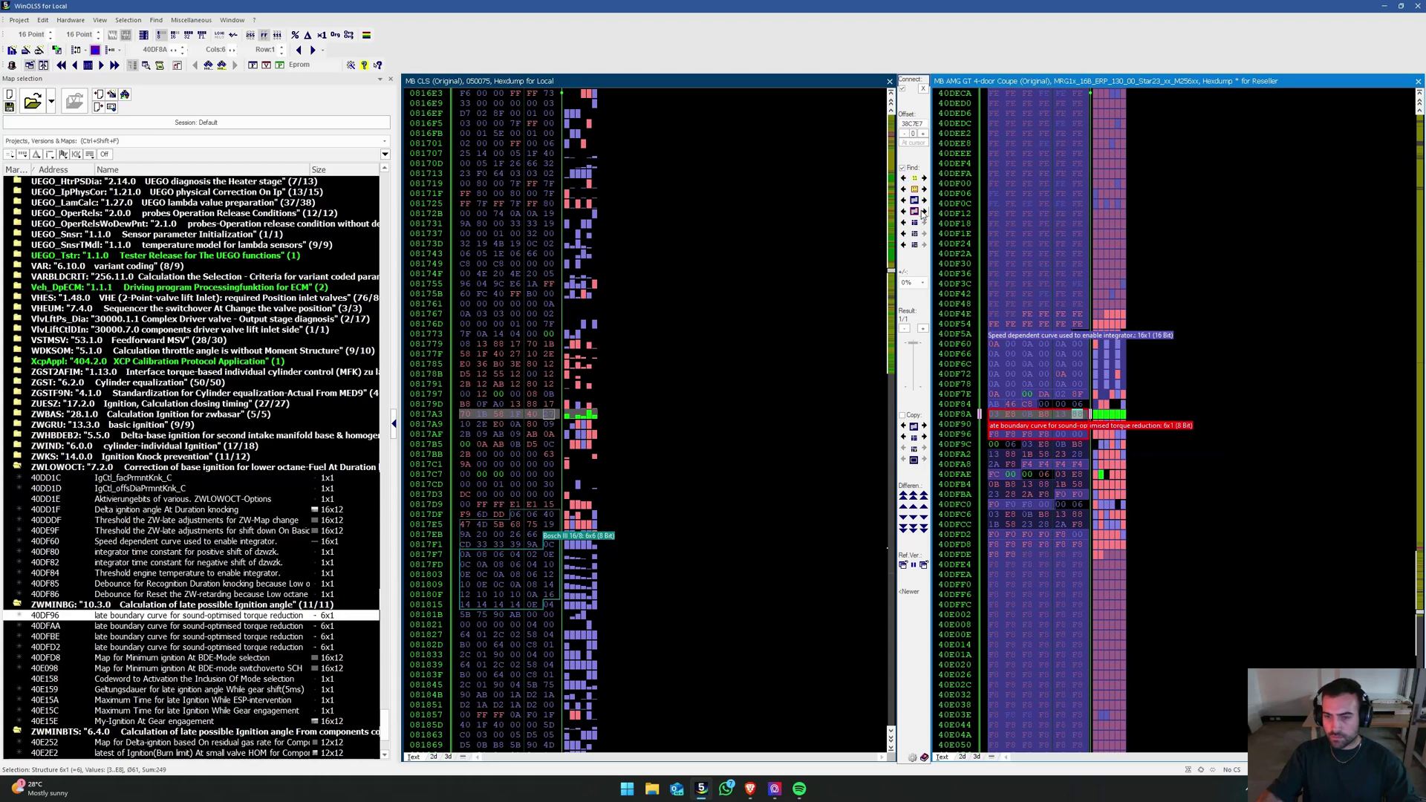
left_click(903, 207)
Step: Search the CLS file for the curve pattern and select curves 40DF96–40DFD2 for transfer
left_click(903, 205)
left_click(904, 329)
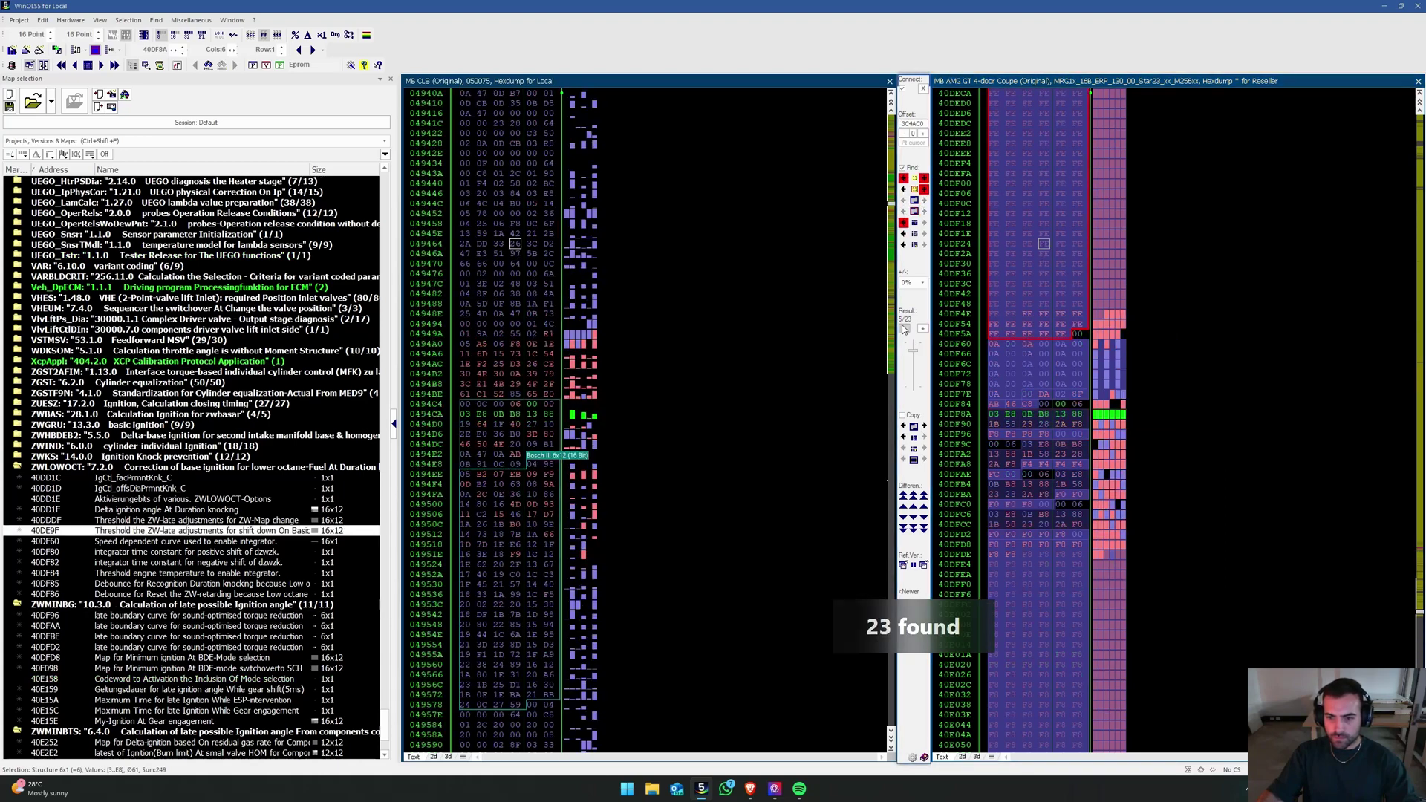
left_click(923, 329)
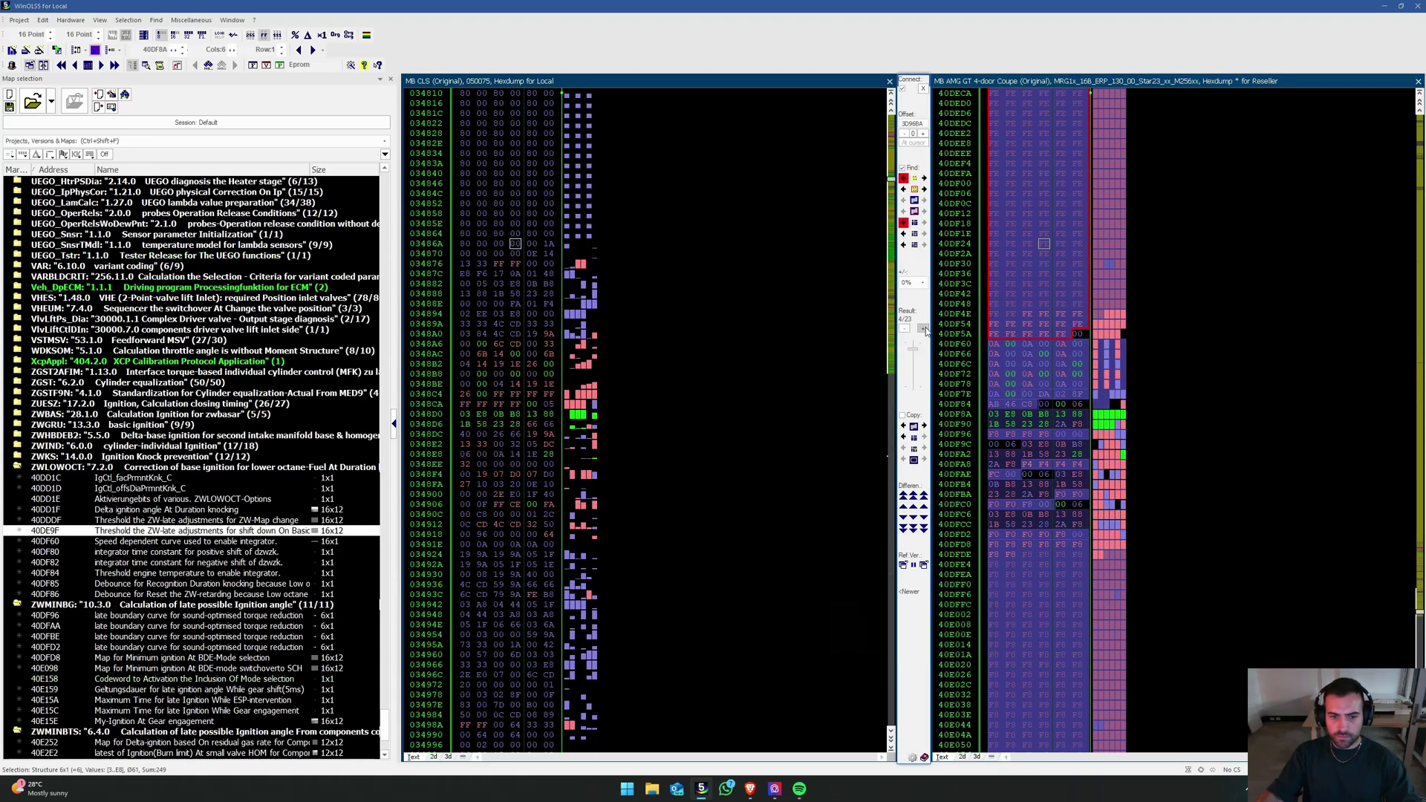
left_click(923, 329)
left_click(923, 329)
left_click(923, 329)
left_click(923, 329)
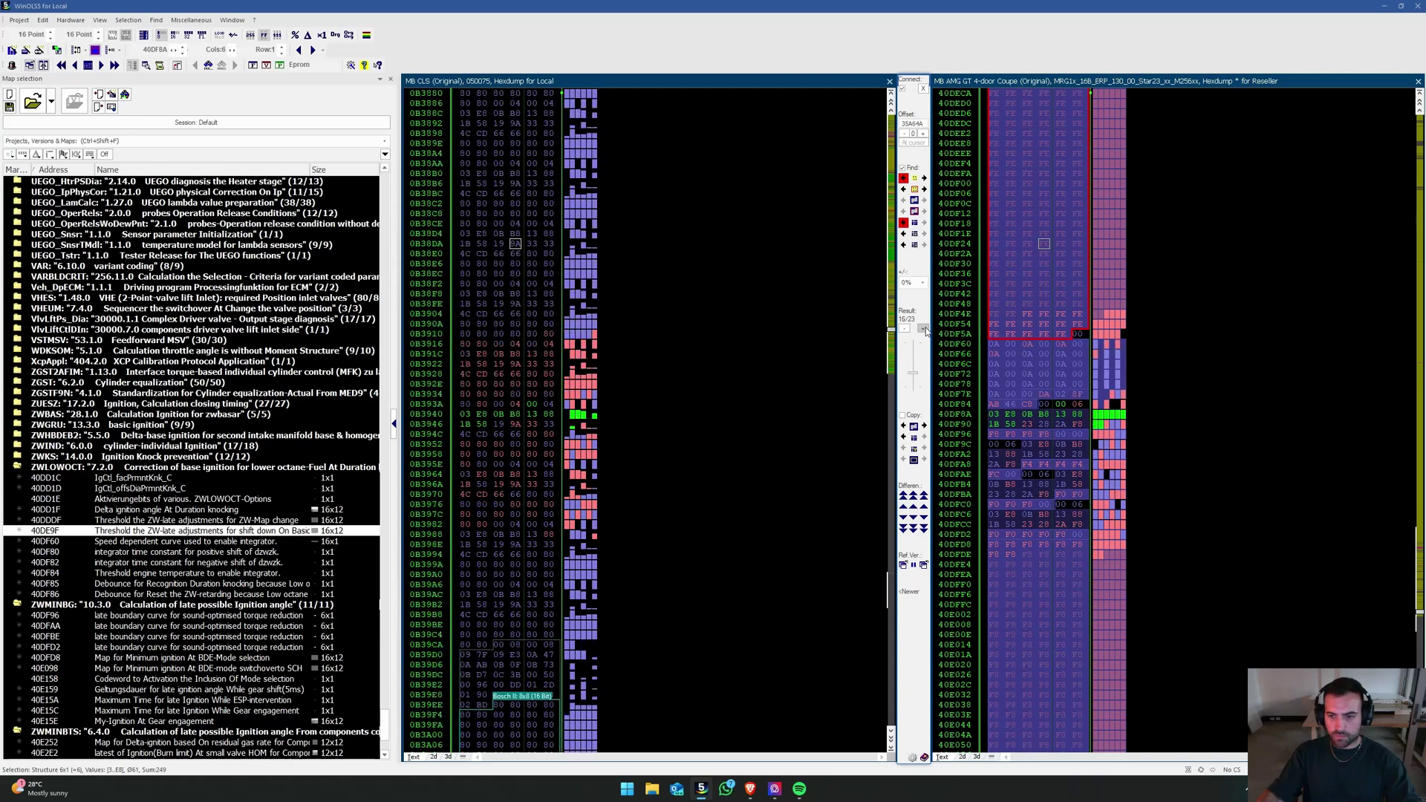
left_click(922, 329)
left_click(923, 329)
left_click(923, 329)
left_click(904, 329)
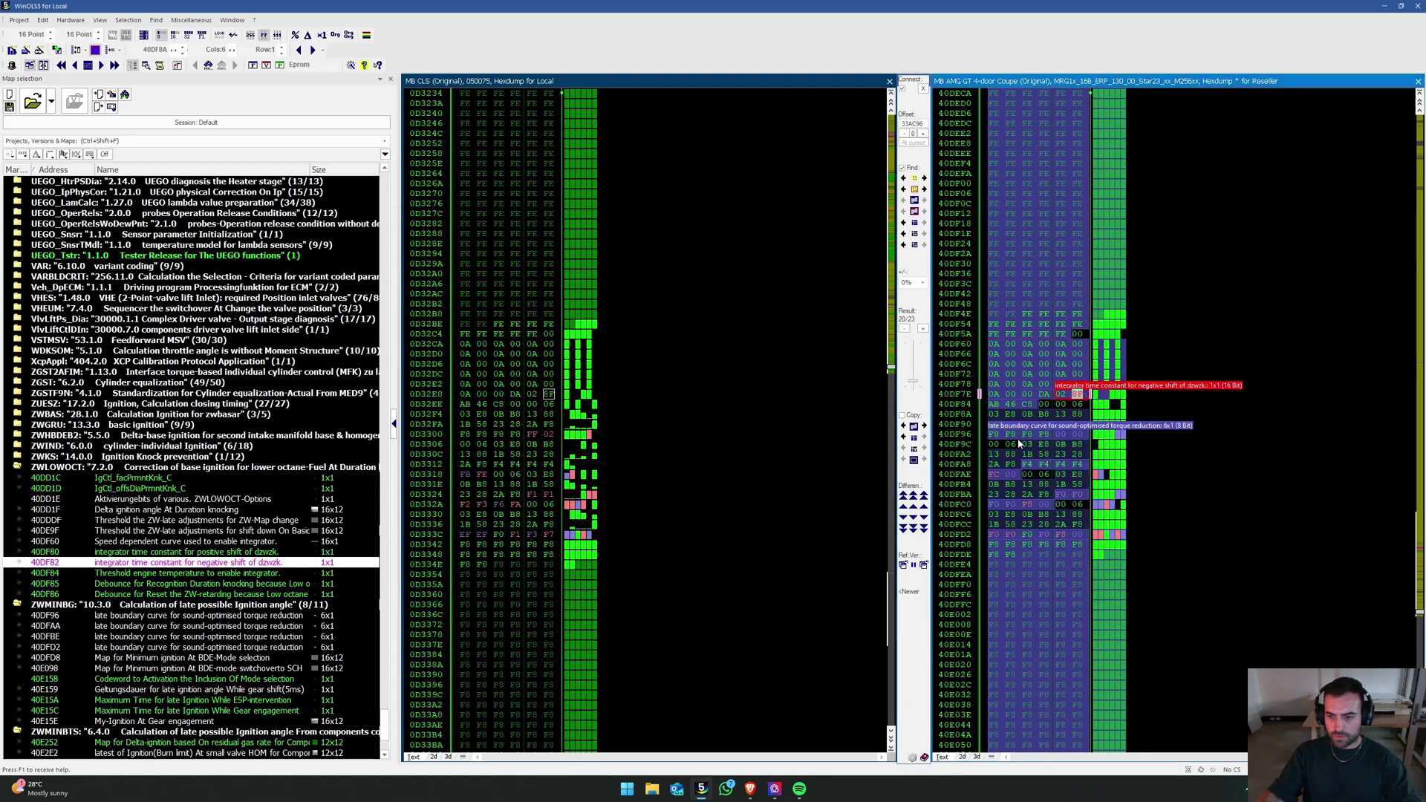
left_click(903, 426)
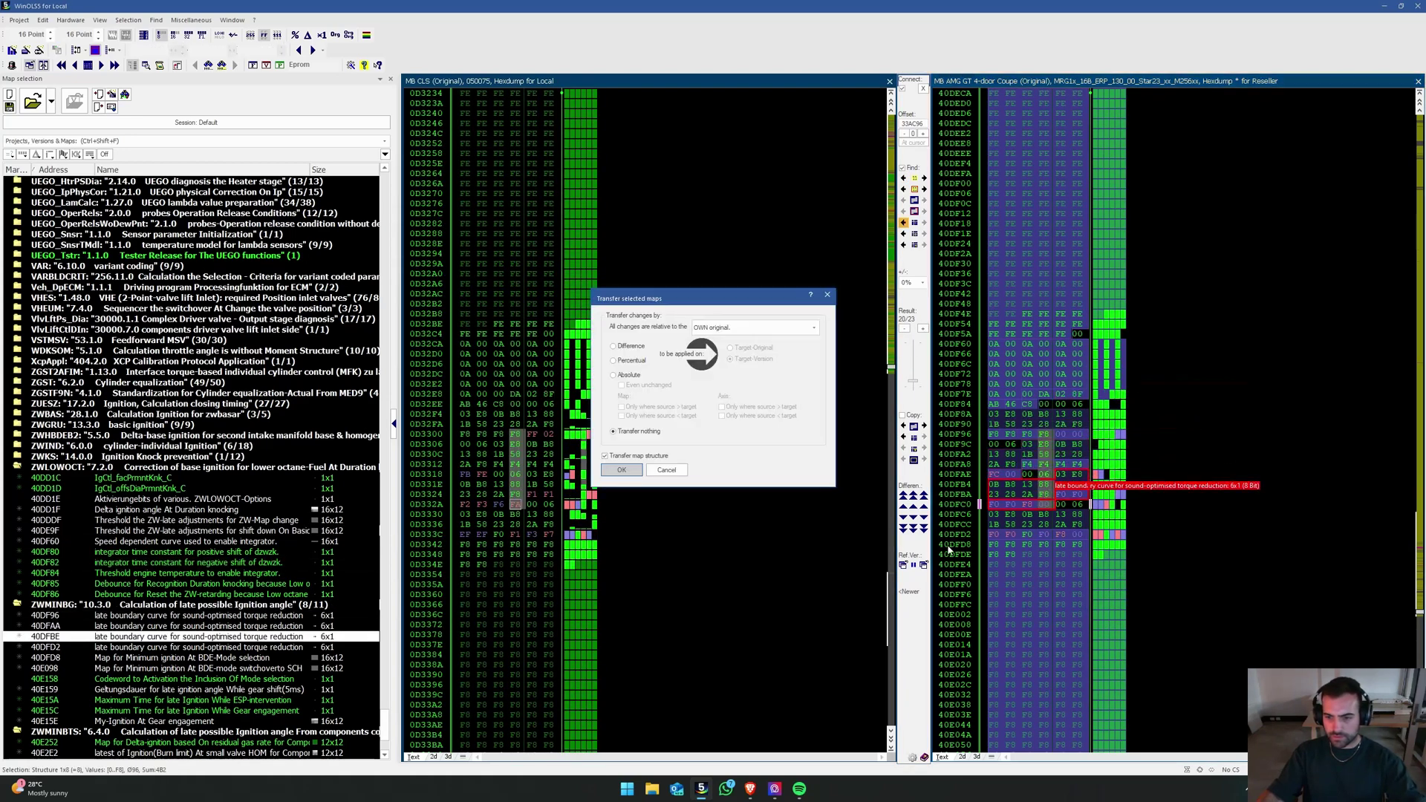
left_click(1030, 538)
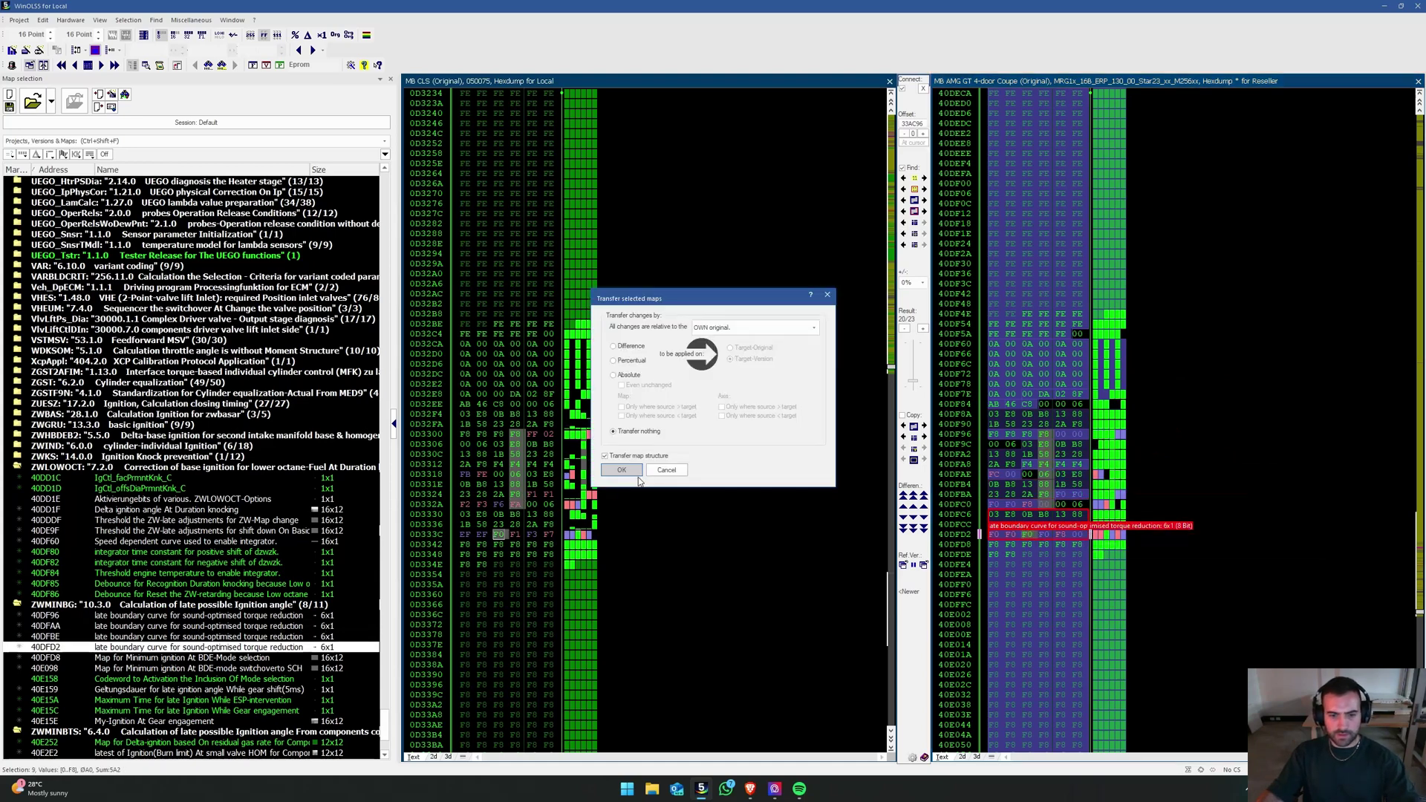
Step: Finish transferring the curves and close the AMG GT comparison file
left_click(630, 471)
left_click(925, 87)
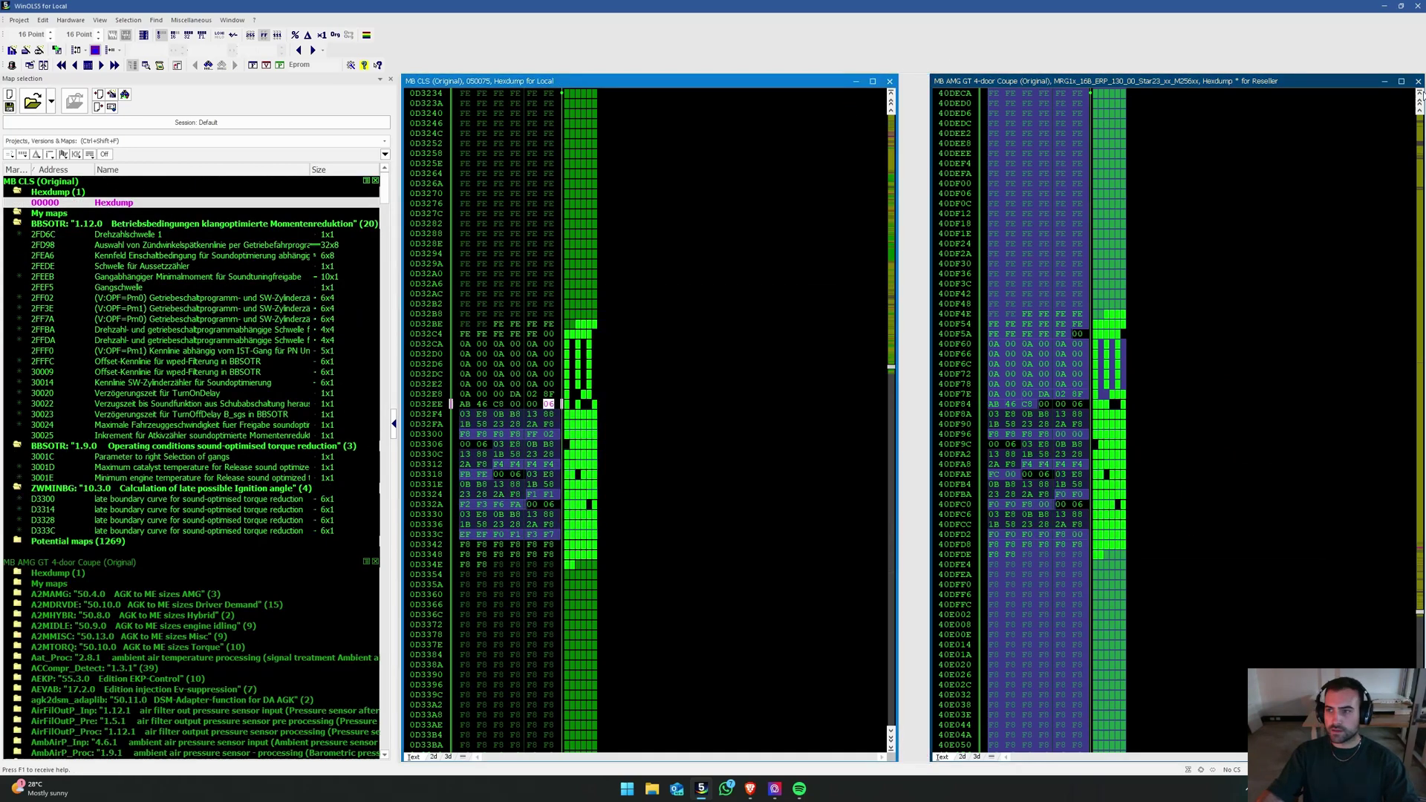
left_click(628, 435)
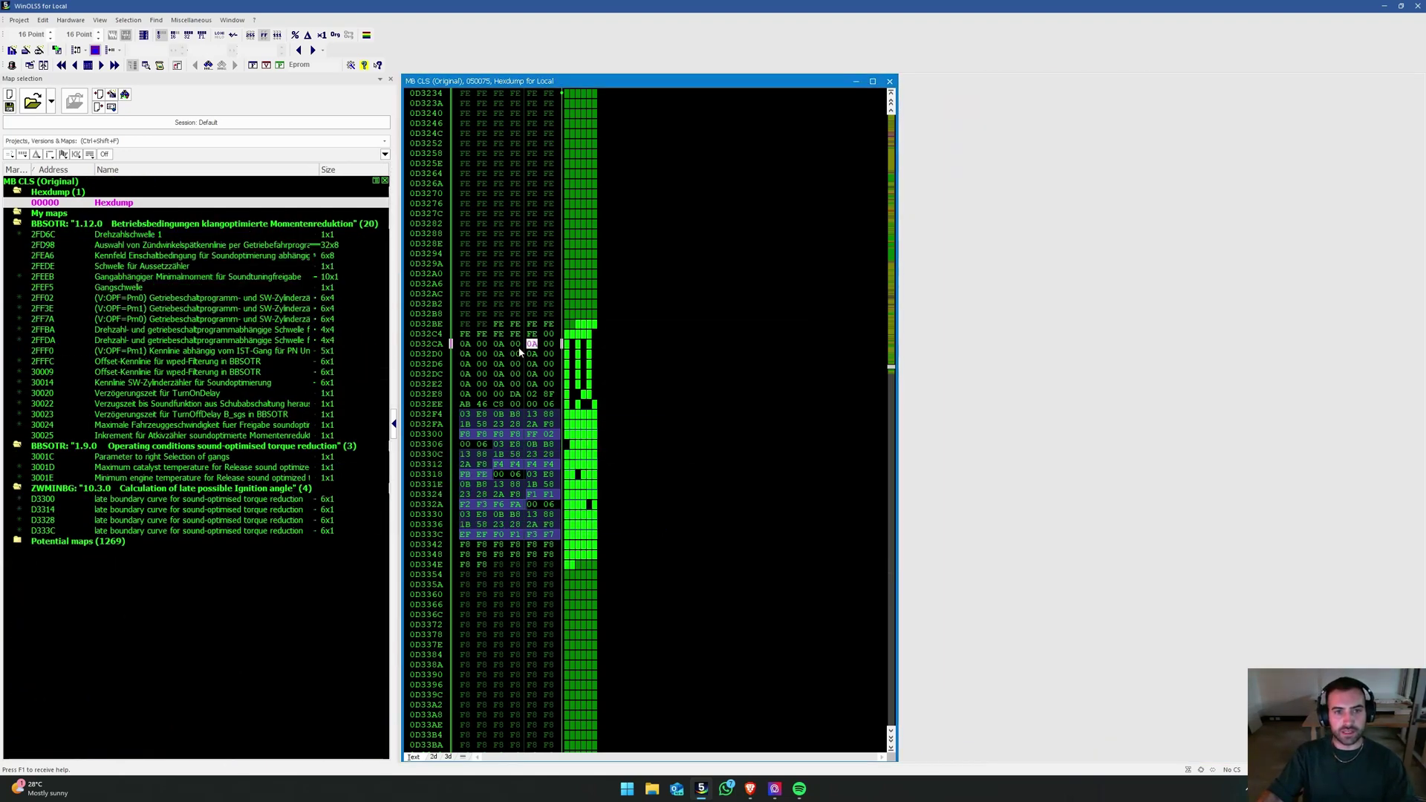
Step: Set the D3300 curve cells to -6, -6, -12, -12, -12, -12 and copy all values
key("w")
key("w")
key("w")
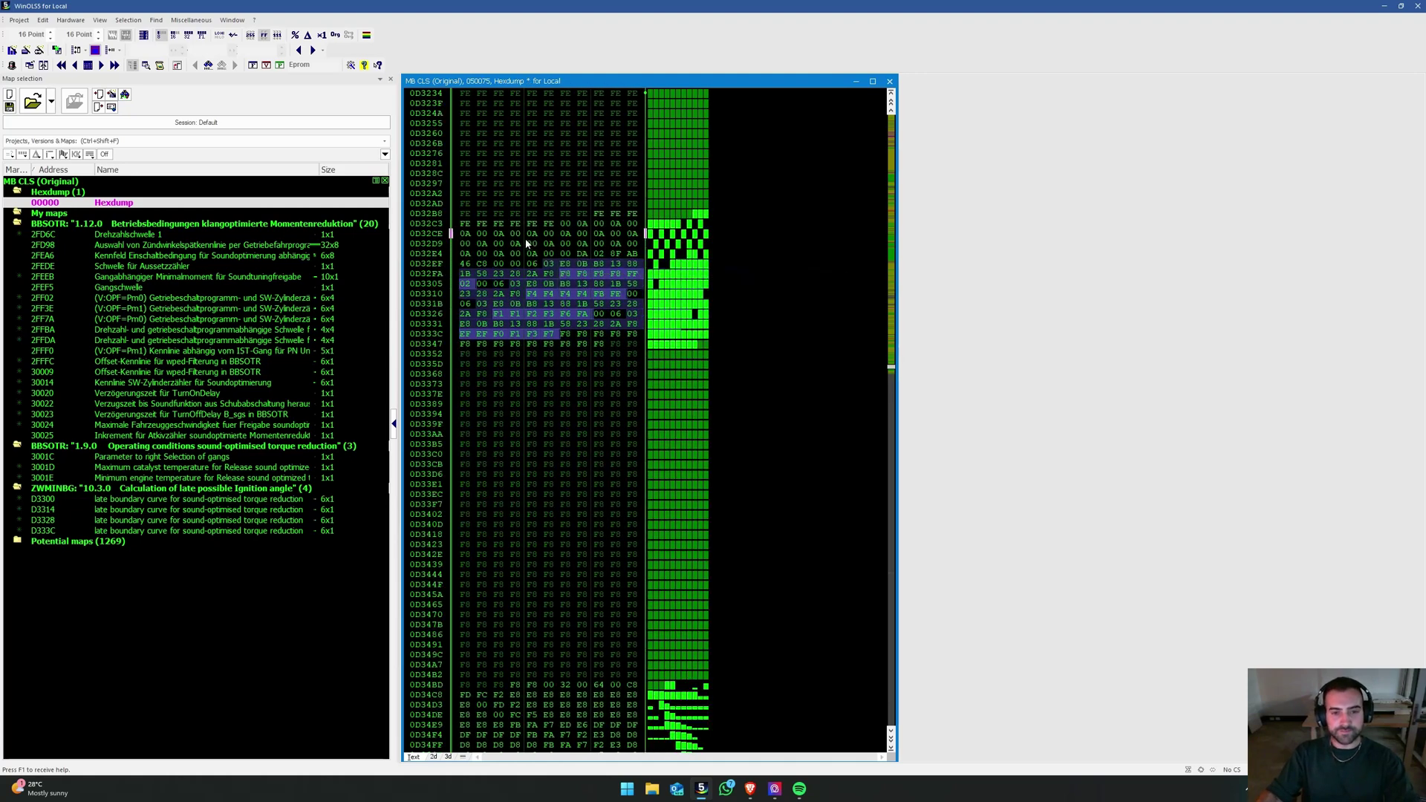
double_click(583, 274)
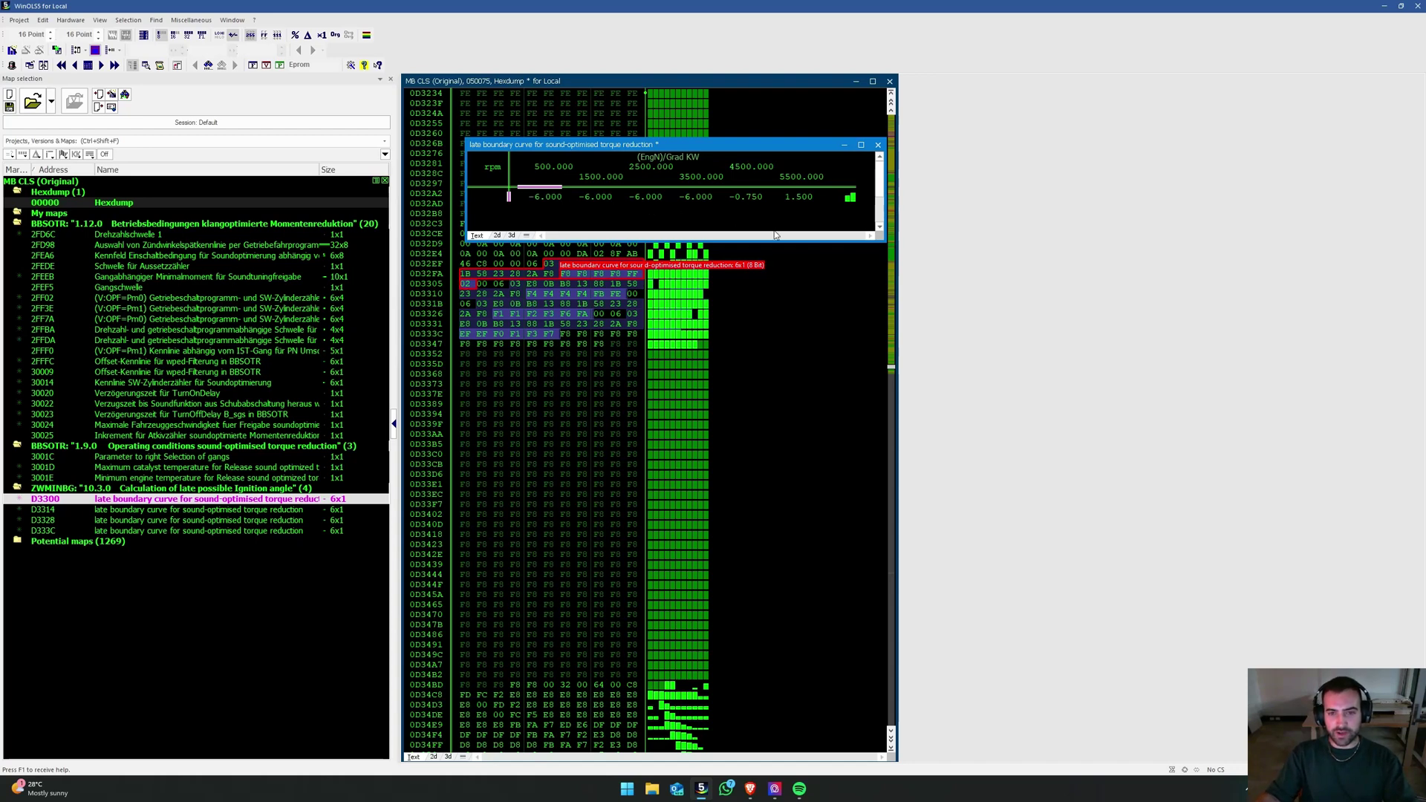
left_click_drag(789, 211, 680, 205)
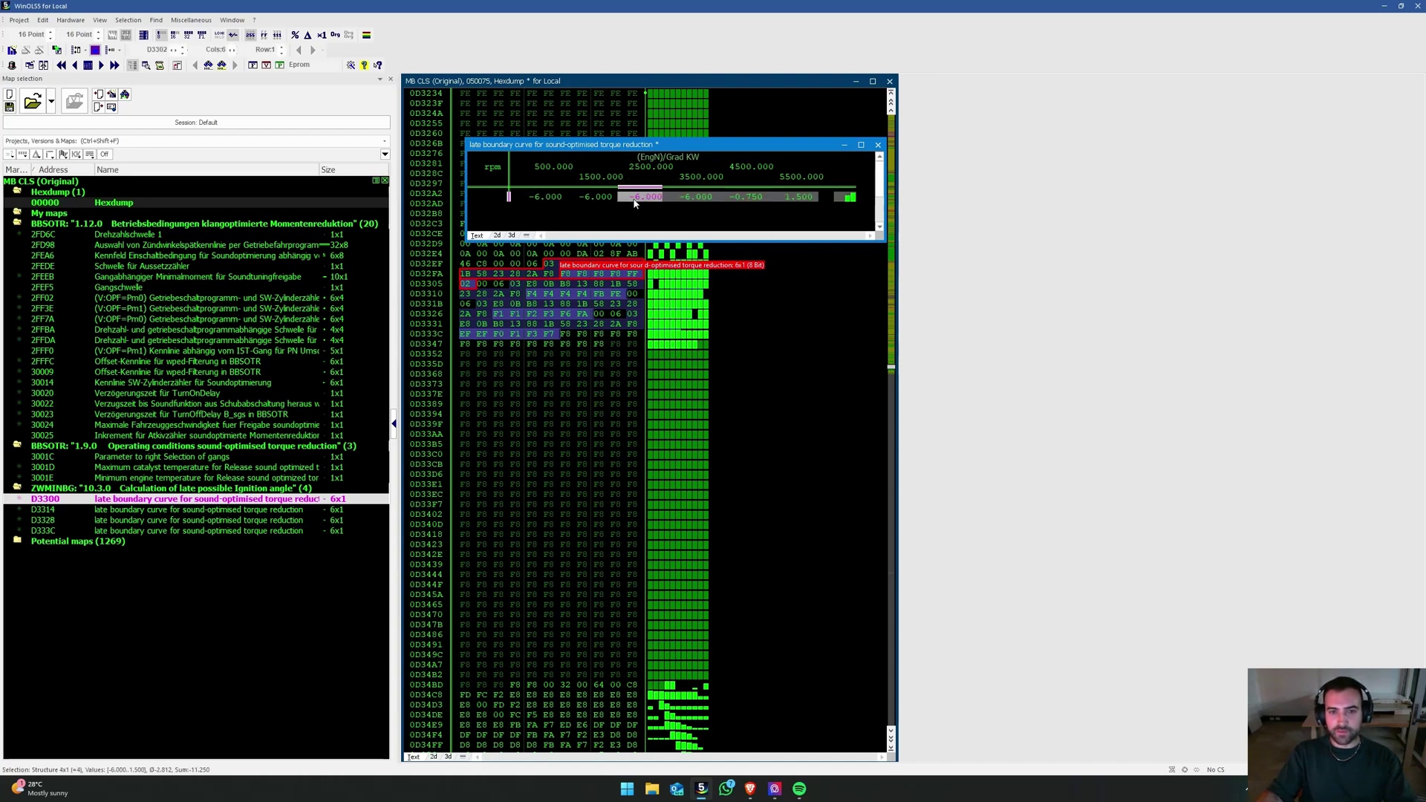
type("-30")
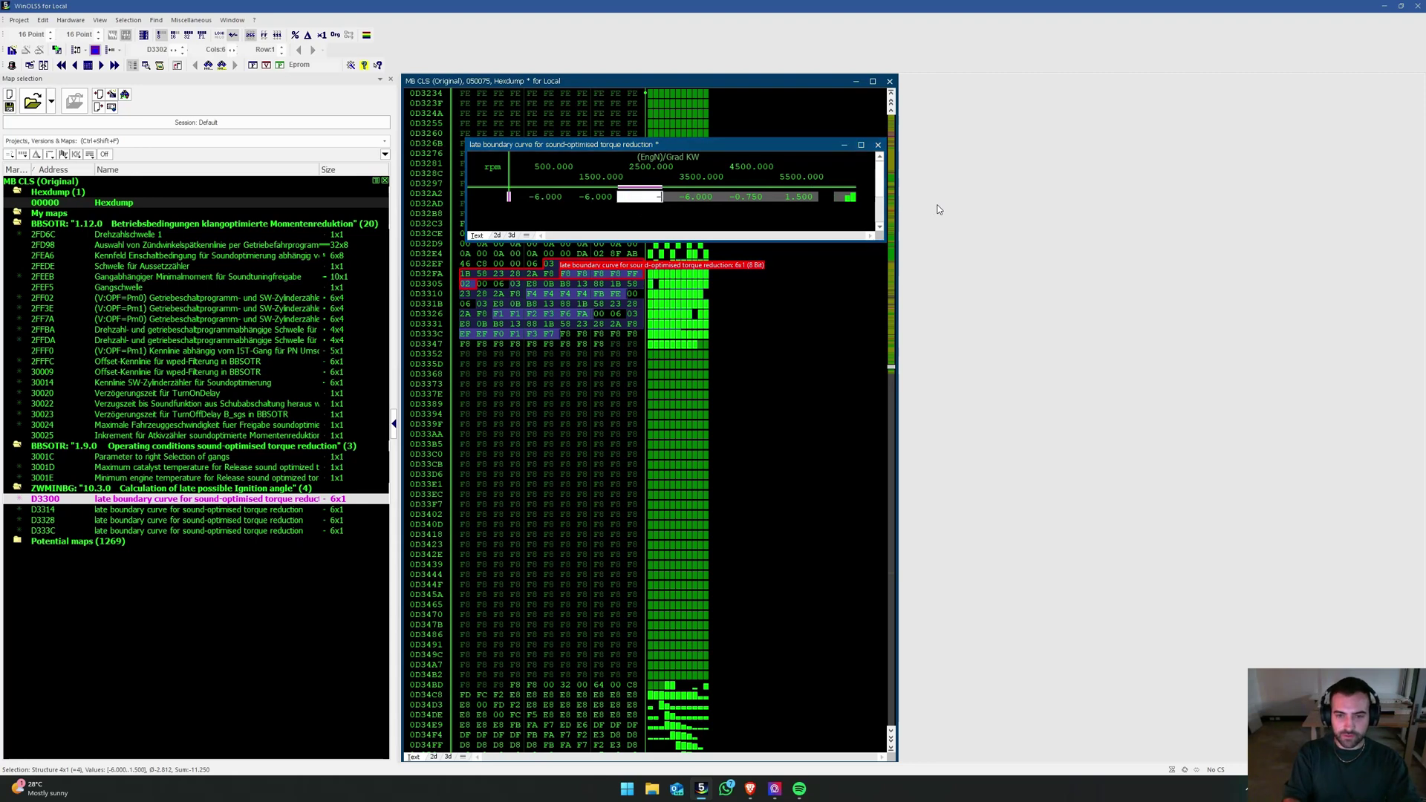
key("Return")
key("Return")
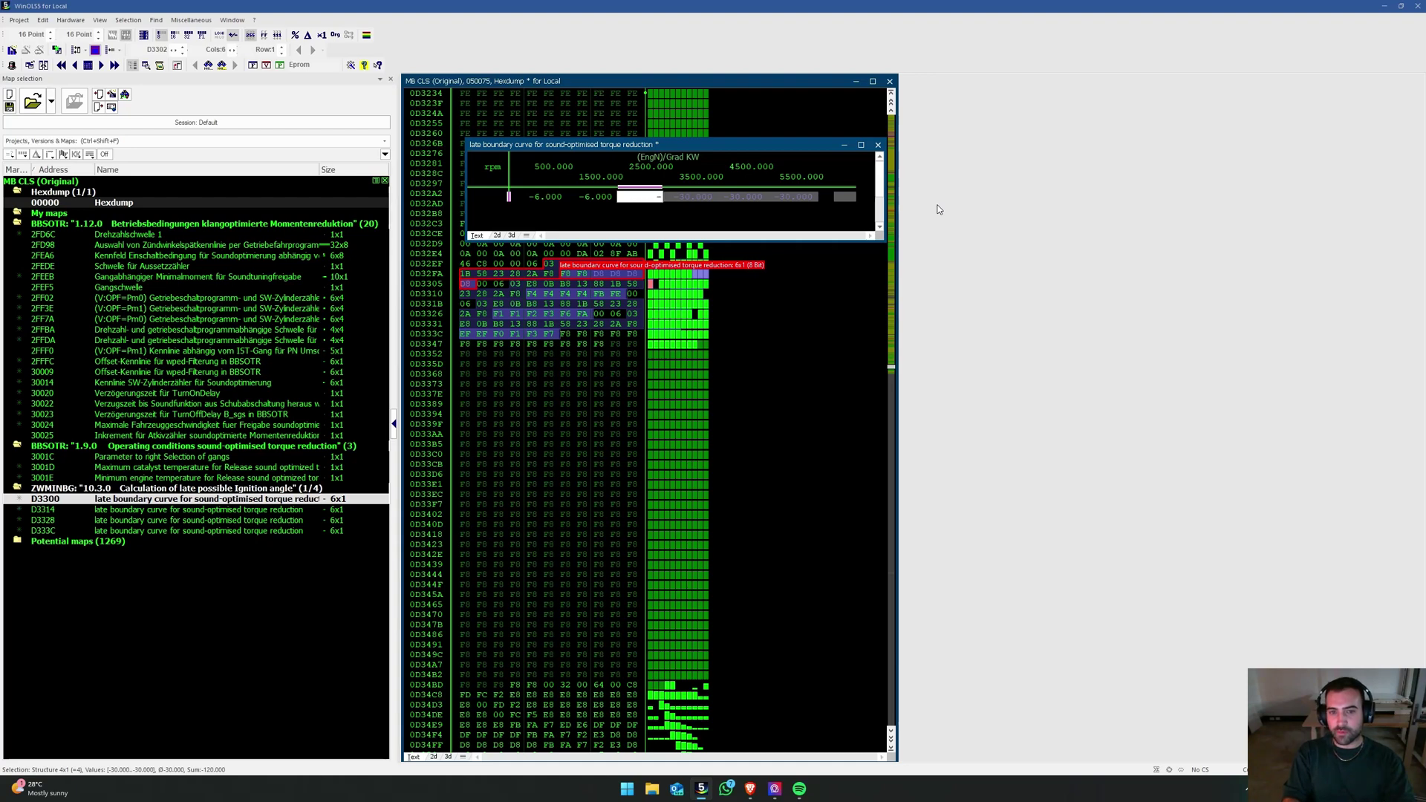
type("-12.52")
key("Return")
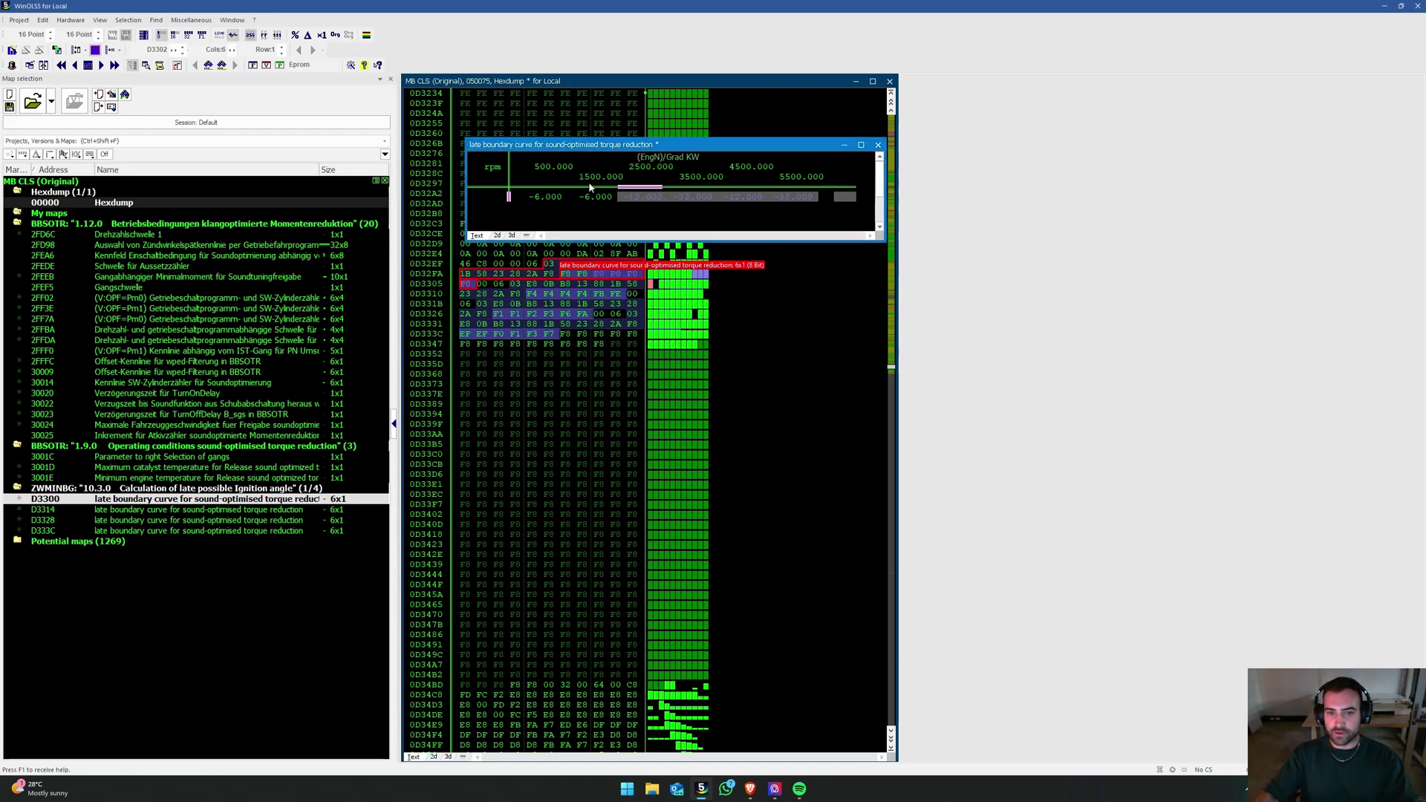
key("ctrl+a")
key("ctrl+c")
Step: Paste the D3300 values into the D3314, D3328 and D333C curves
left_click(537, 297)
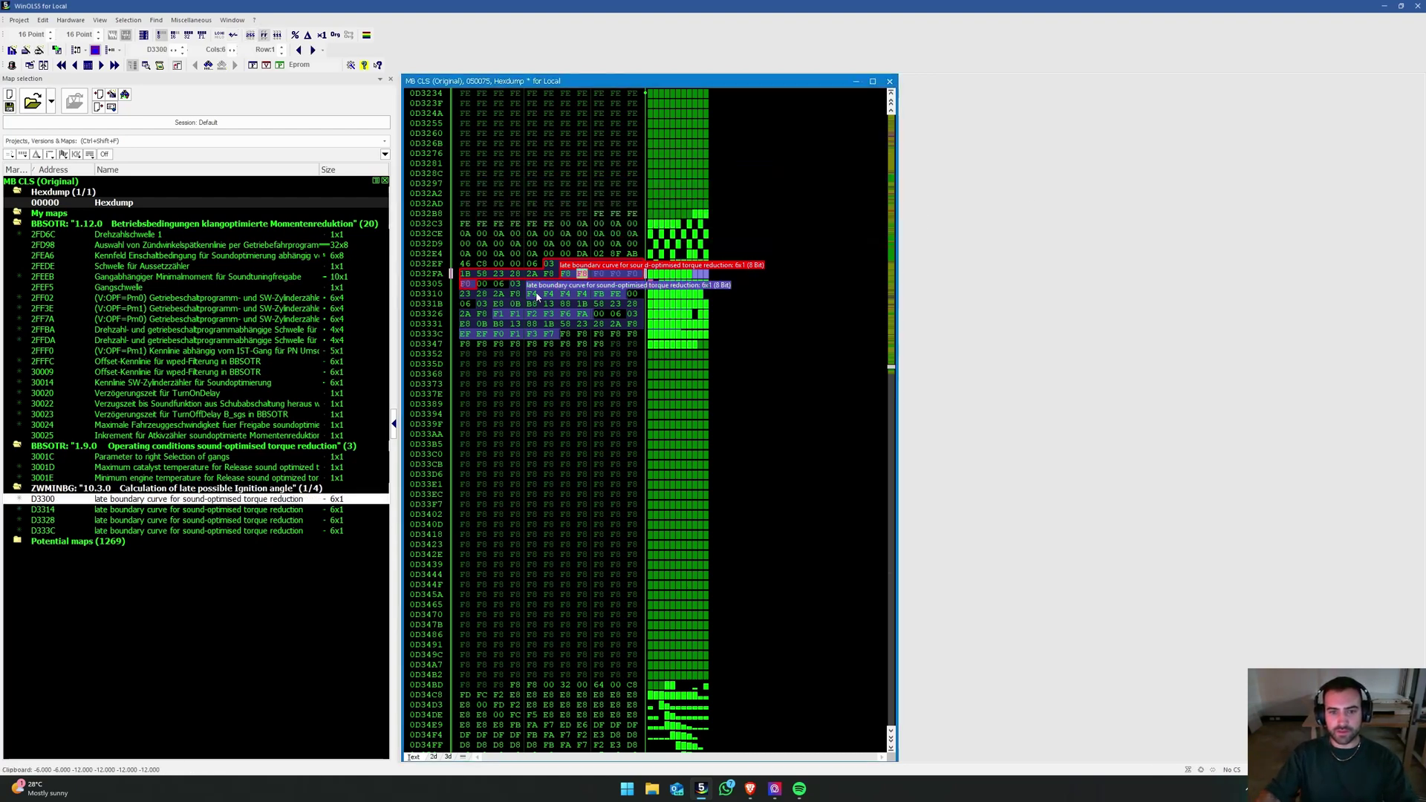
right_click(538, 297)
key("Escape")
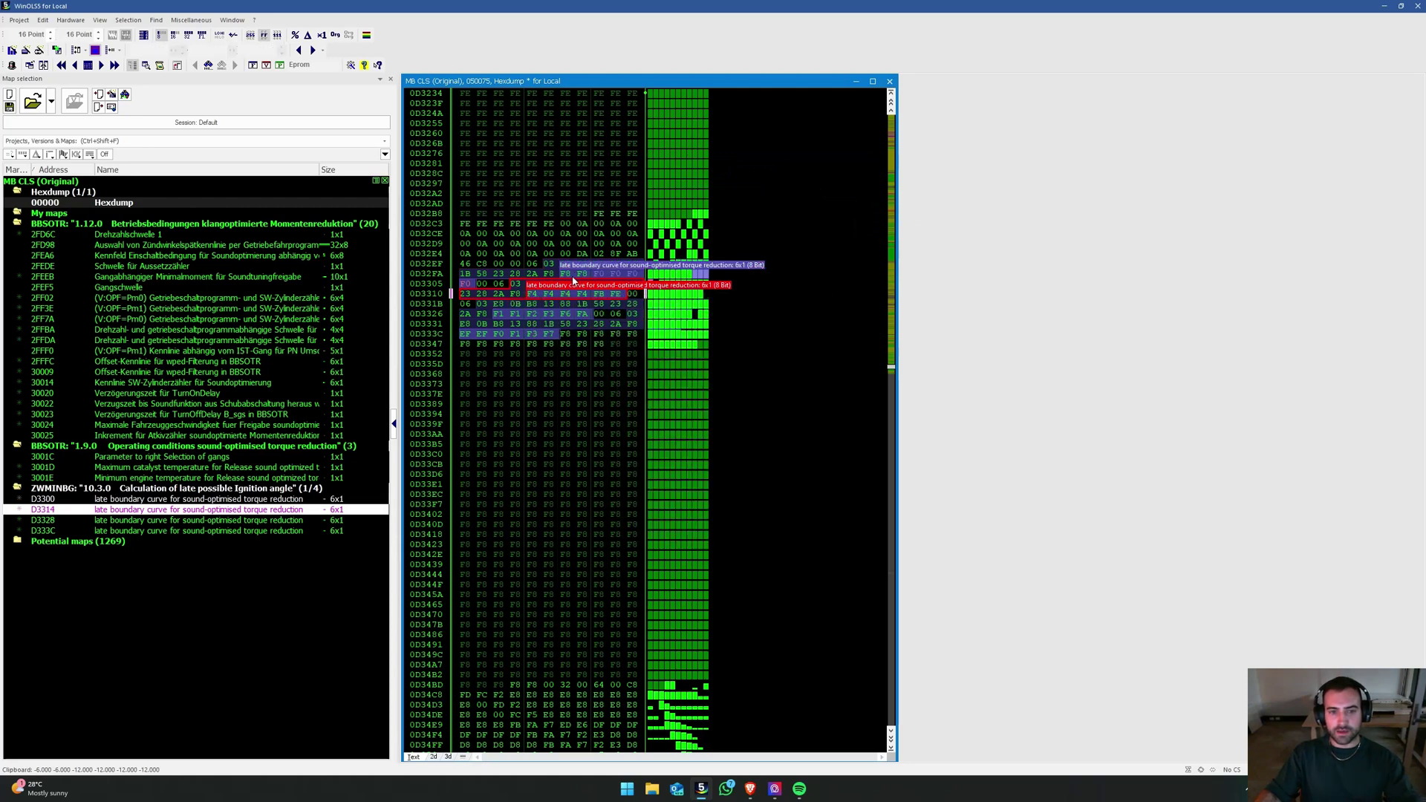
left_click(531, 295)
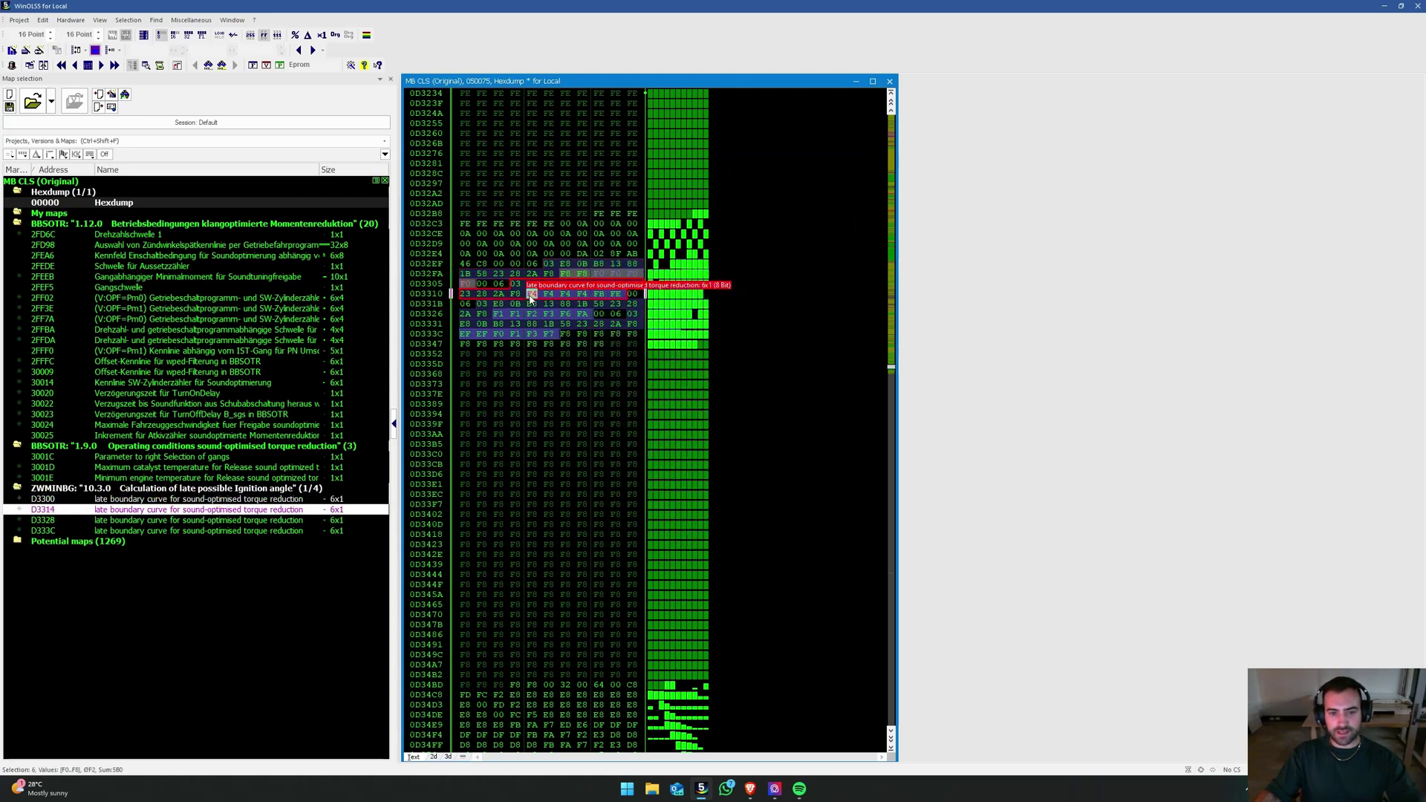
key("ctrl+v")
left_click(499, 314)
key("ctrl+v")
left_click(465, 333)
key("ctrl+v")
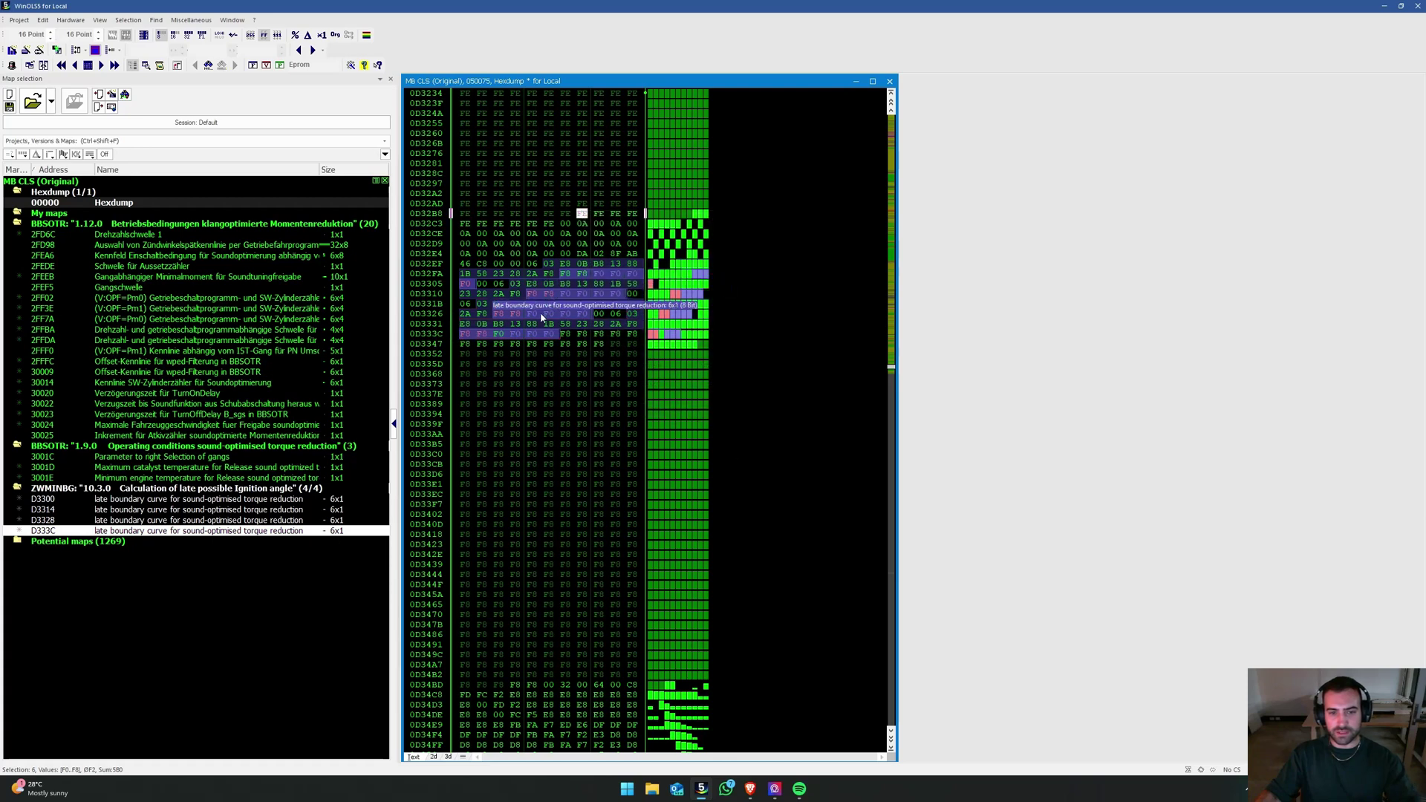
Step: Check 3001C, enter 19000 over the 950 °C catalyst limit in 3001D, then check 3001E
double_click(126, 458)
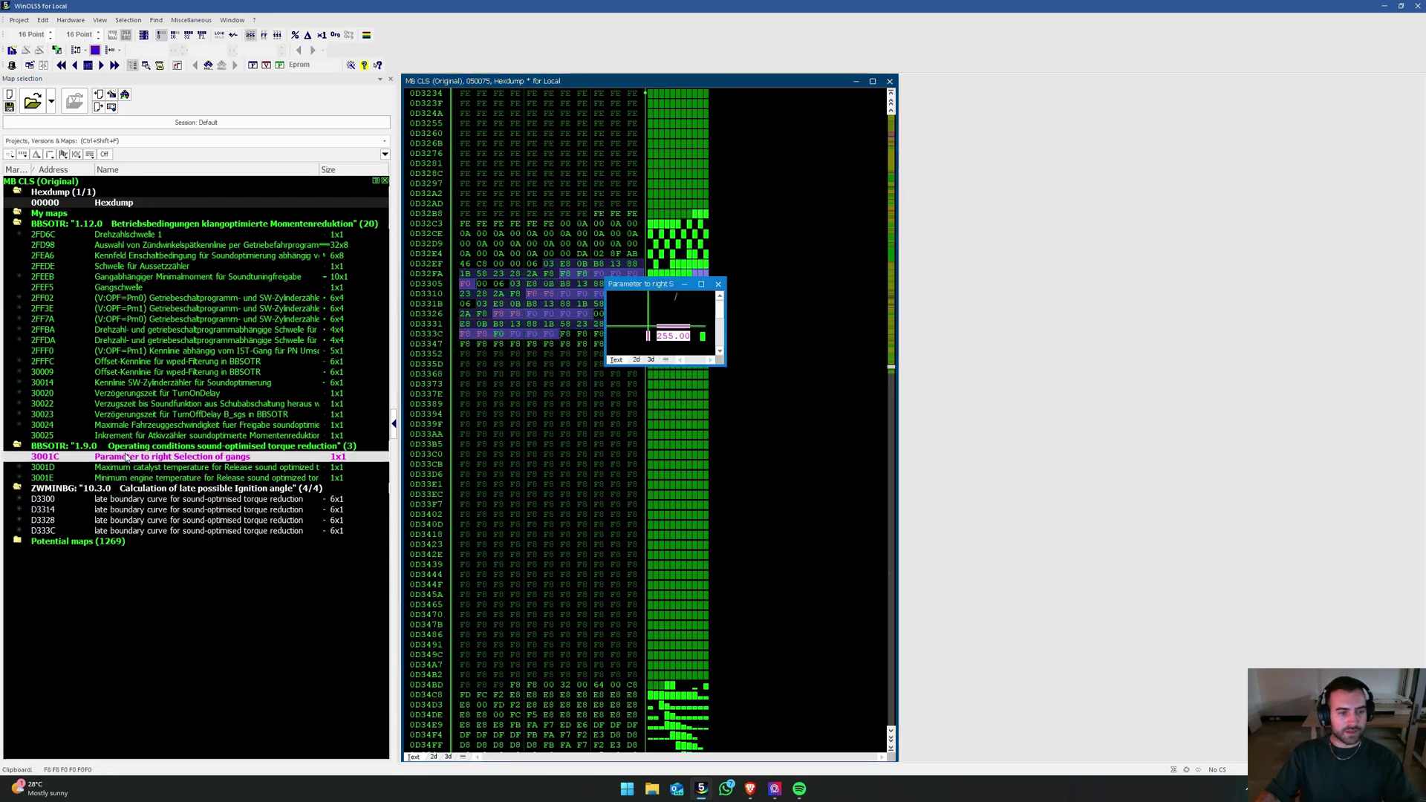
double_click(162, 467)
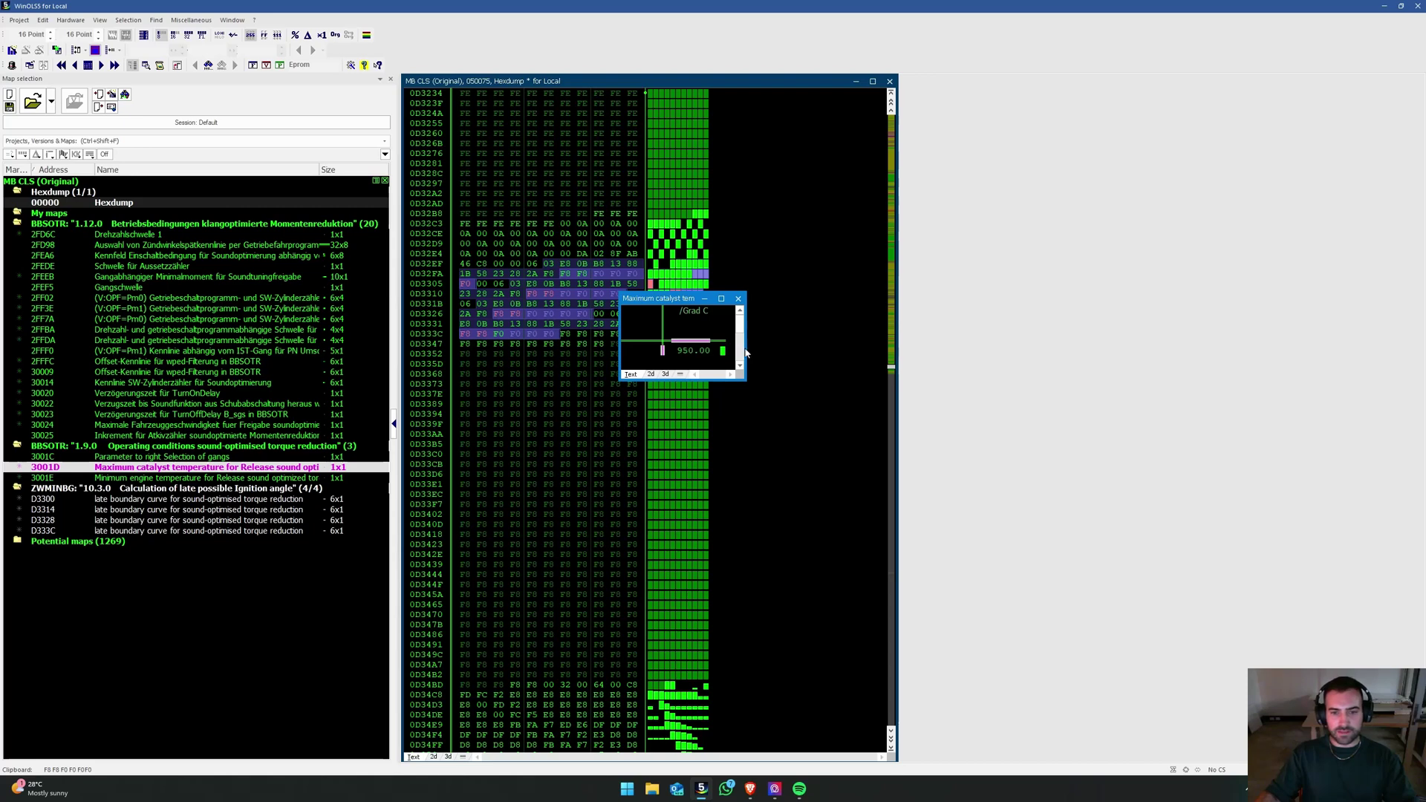
left_click_drag(745, 349, 1096, 349)
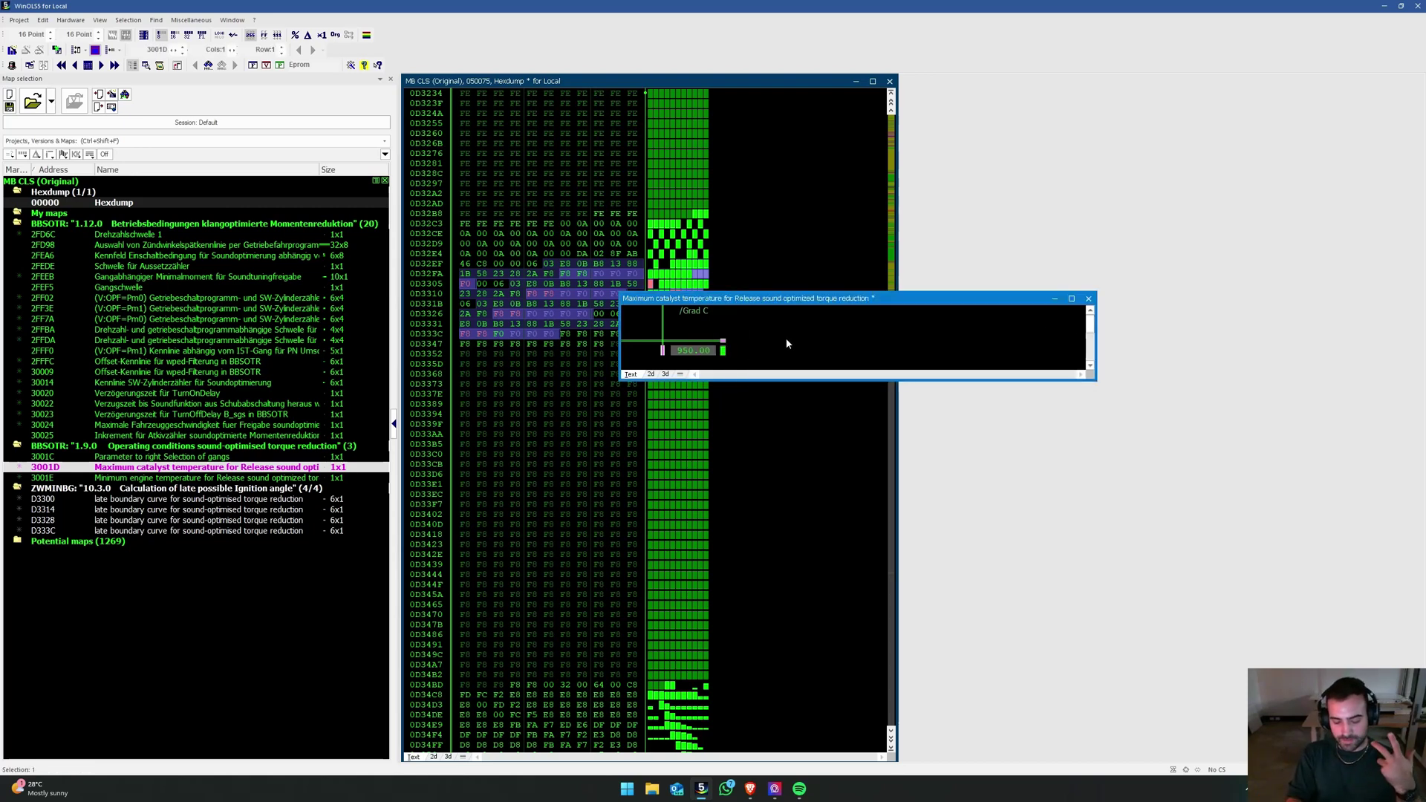
type("19000")
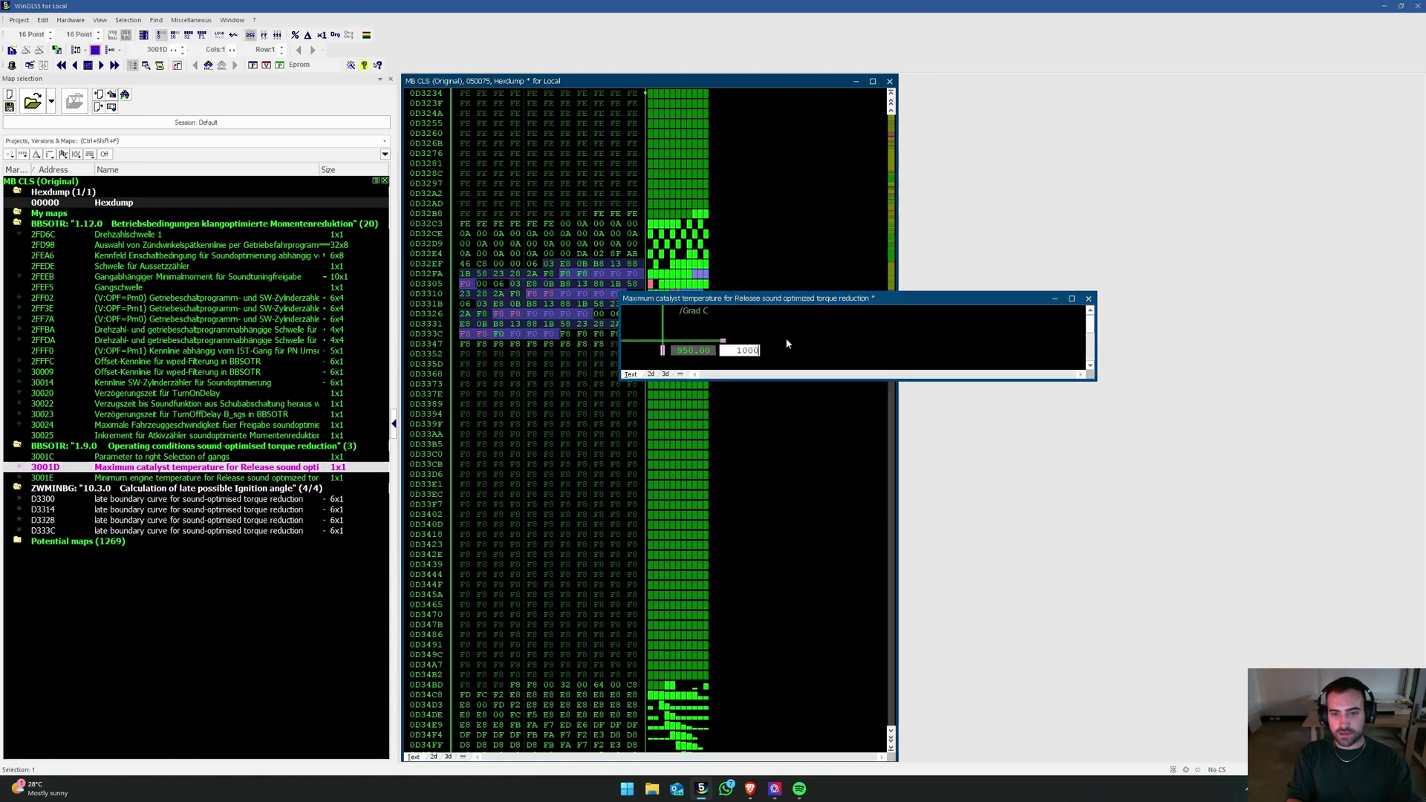
key("Return")
key("Escape")
double_click(157, 478)
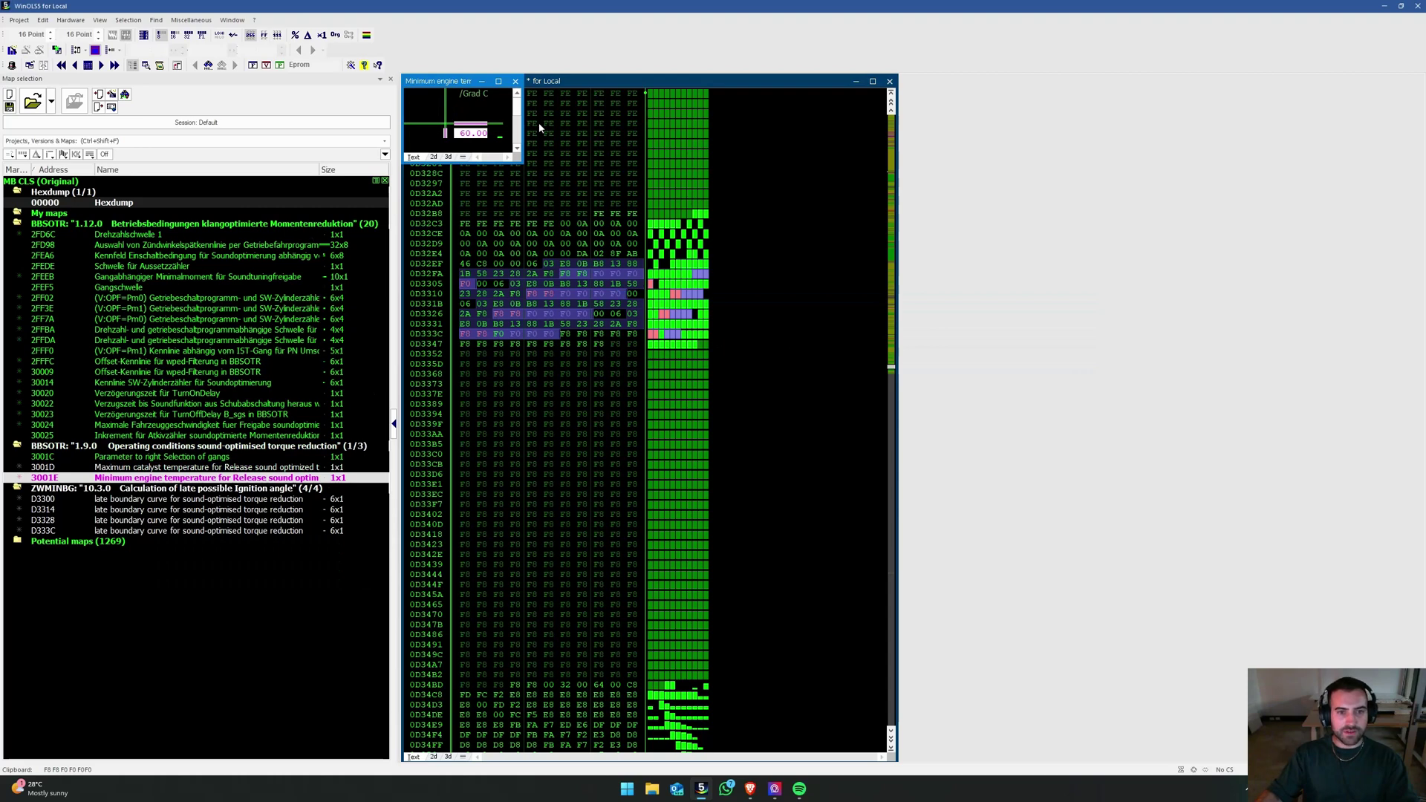
key("Escape")
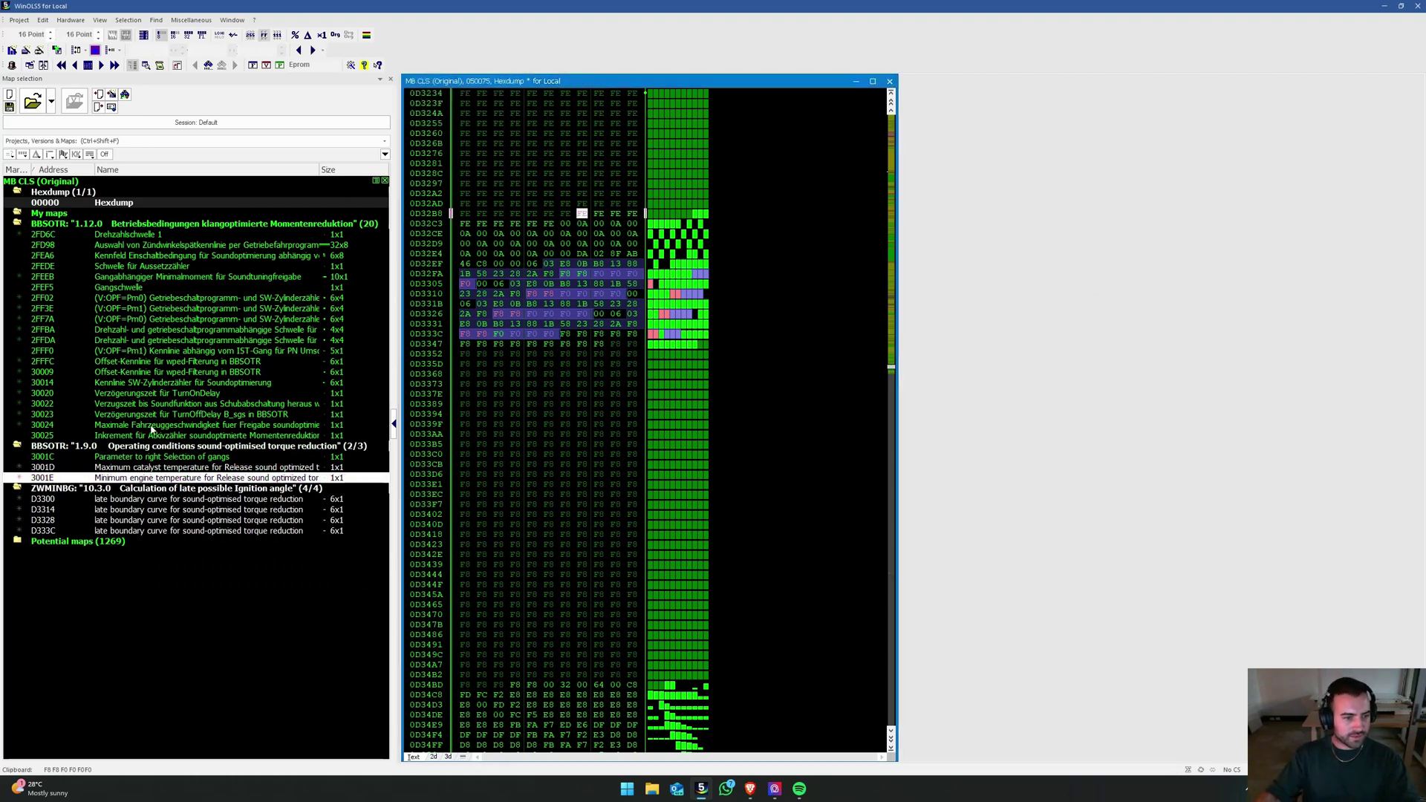
Step: Review increment map 30025, then raise Drehzahlschwelle 1 at 2FD6C from 3200 to 7500 1/min
double_click(145, 439)
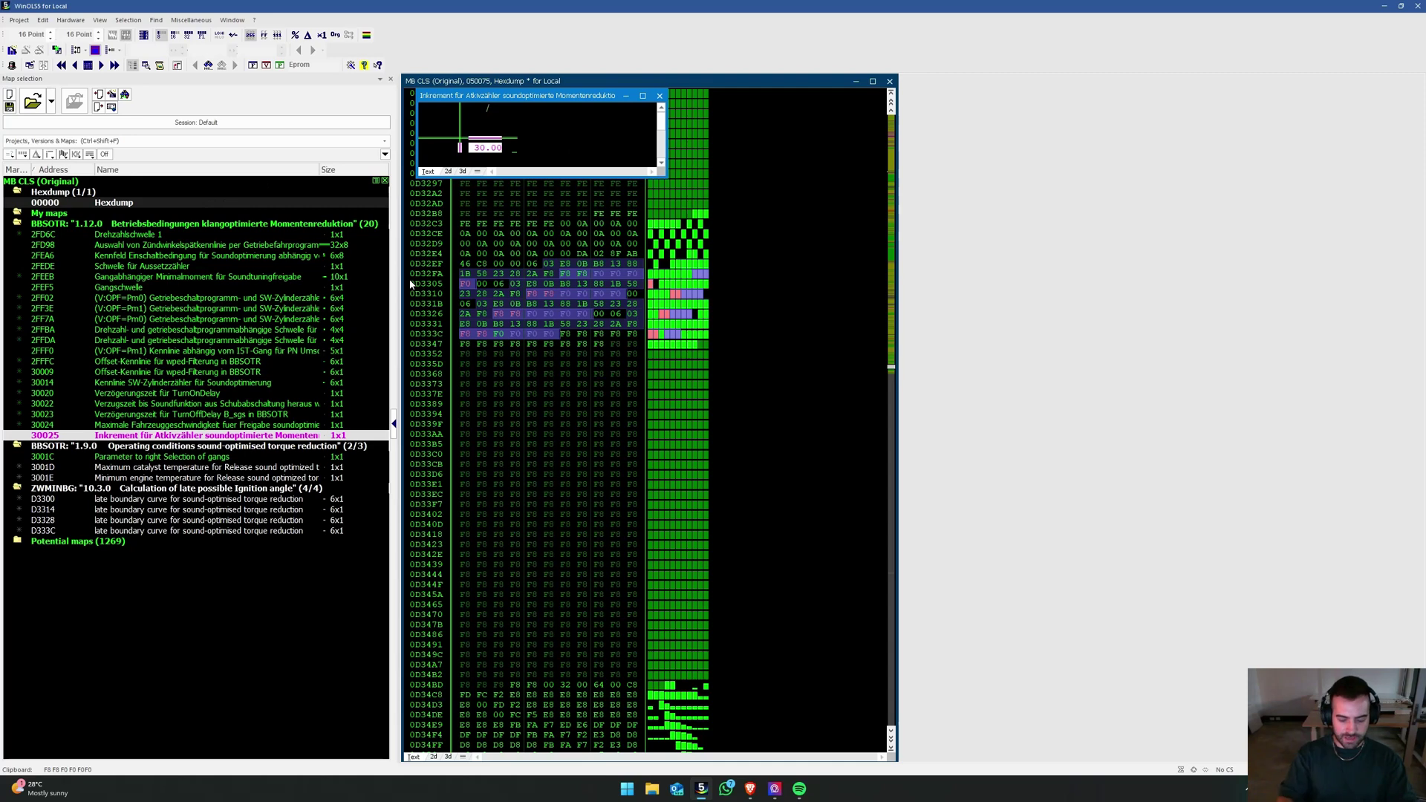
type("0")
key("Escape")
right_click(134, 235)
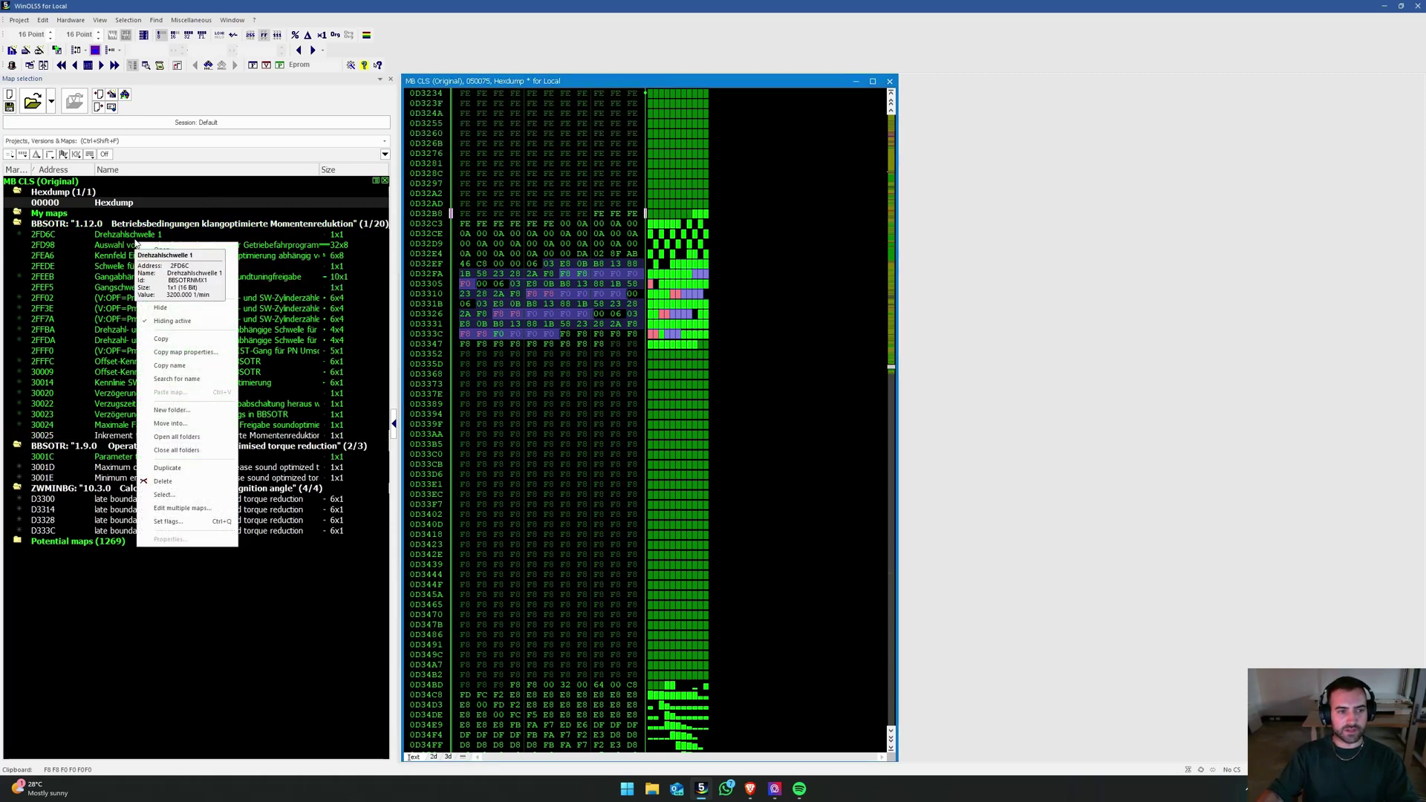
left_click(164, 242)
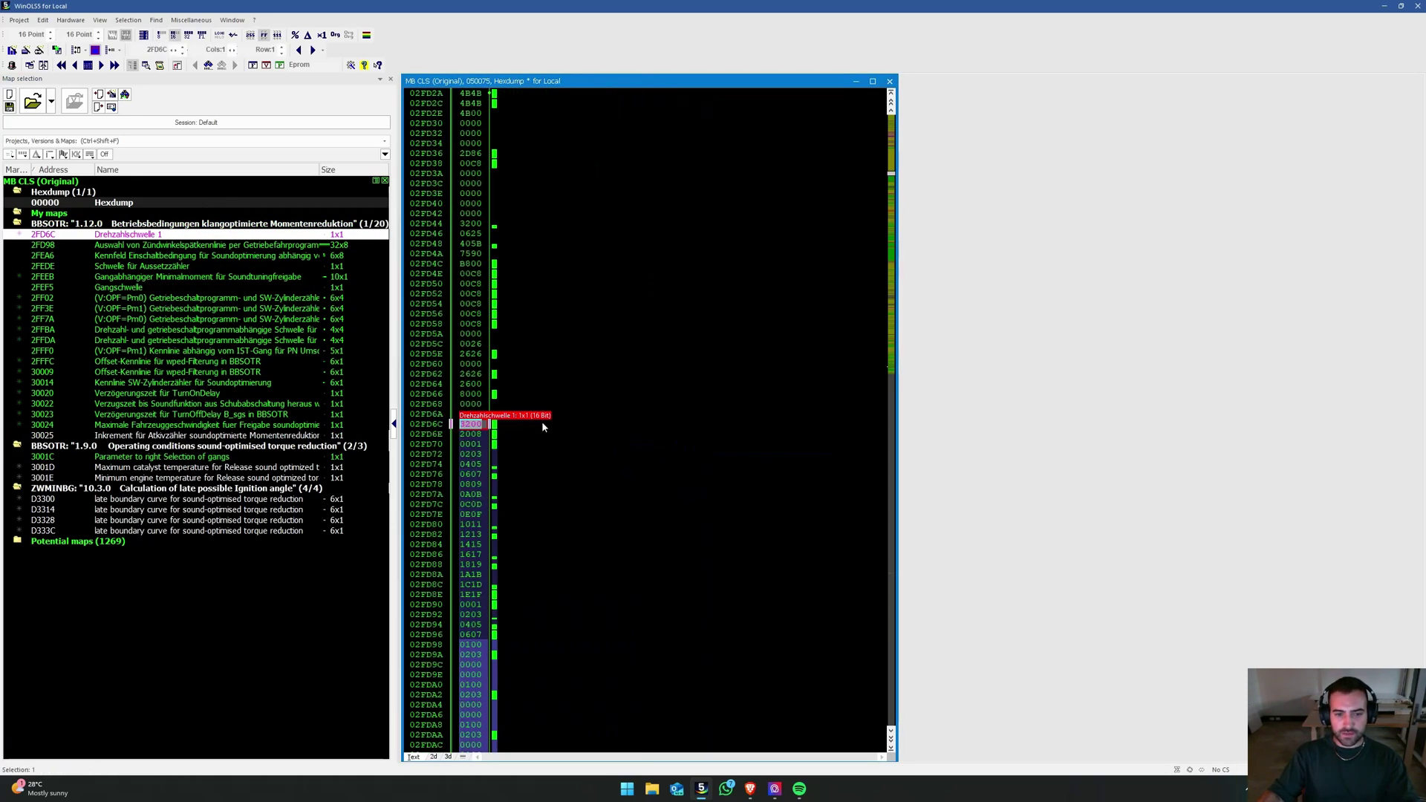
double_click(471, 424)
type("753")
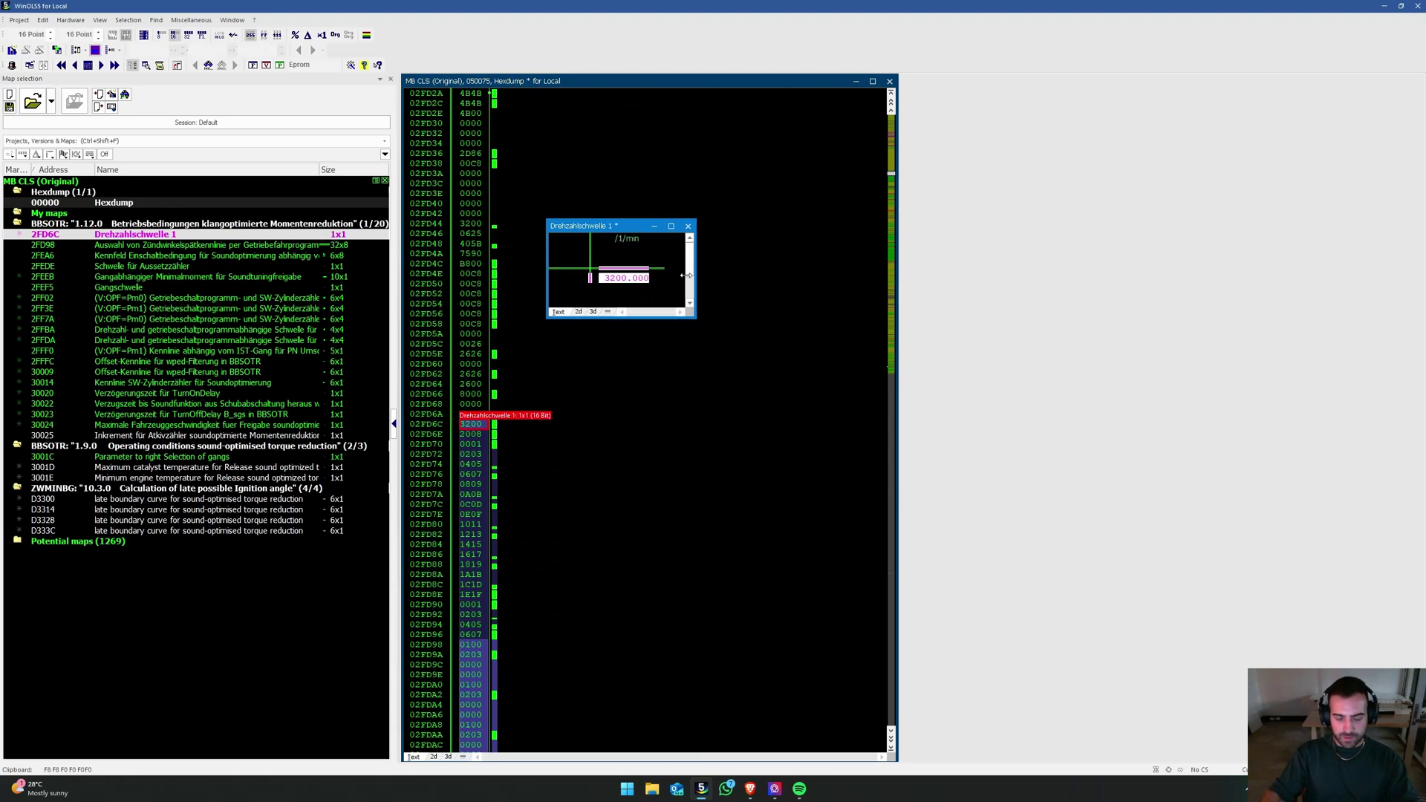
type("0")
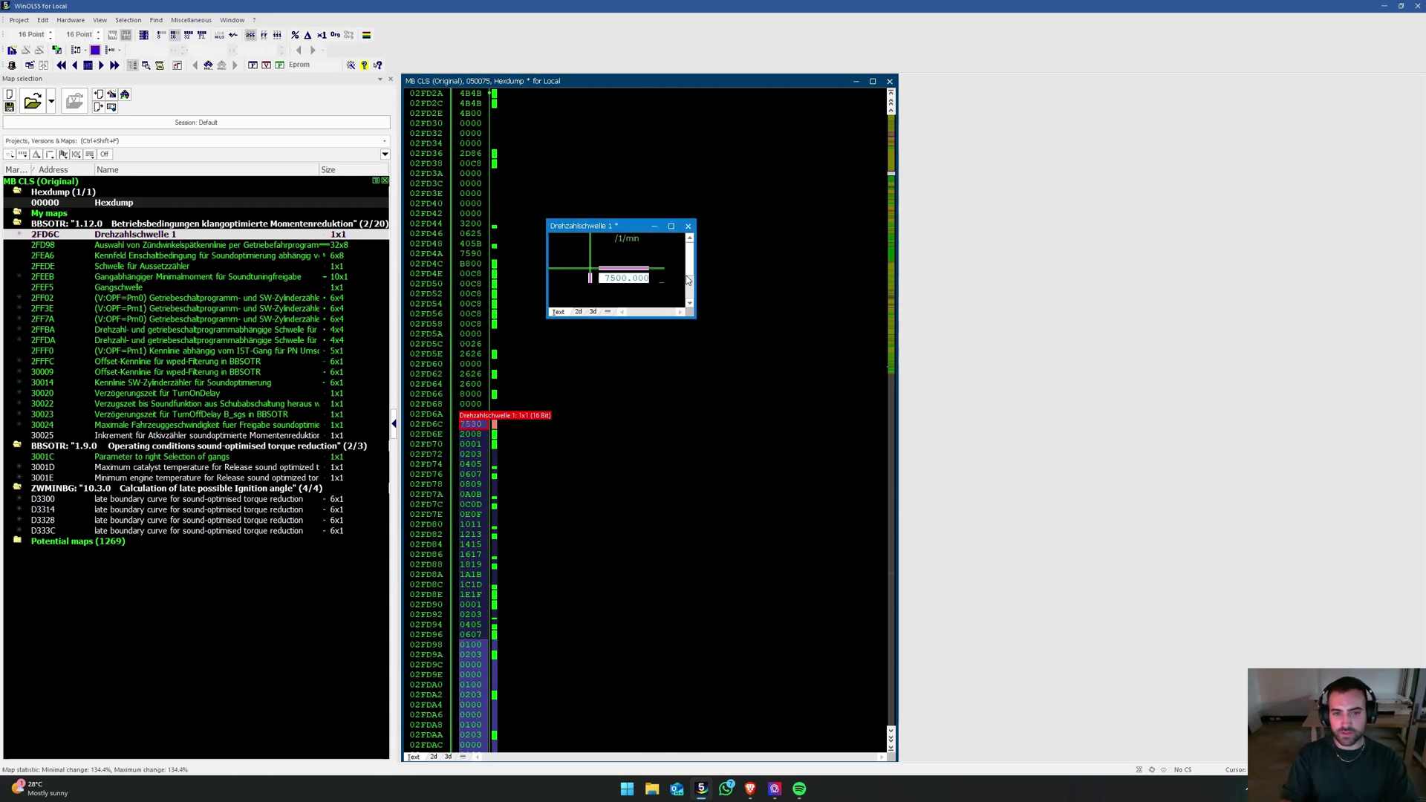
key("Return")
key("Escape")
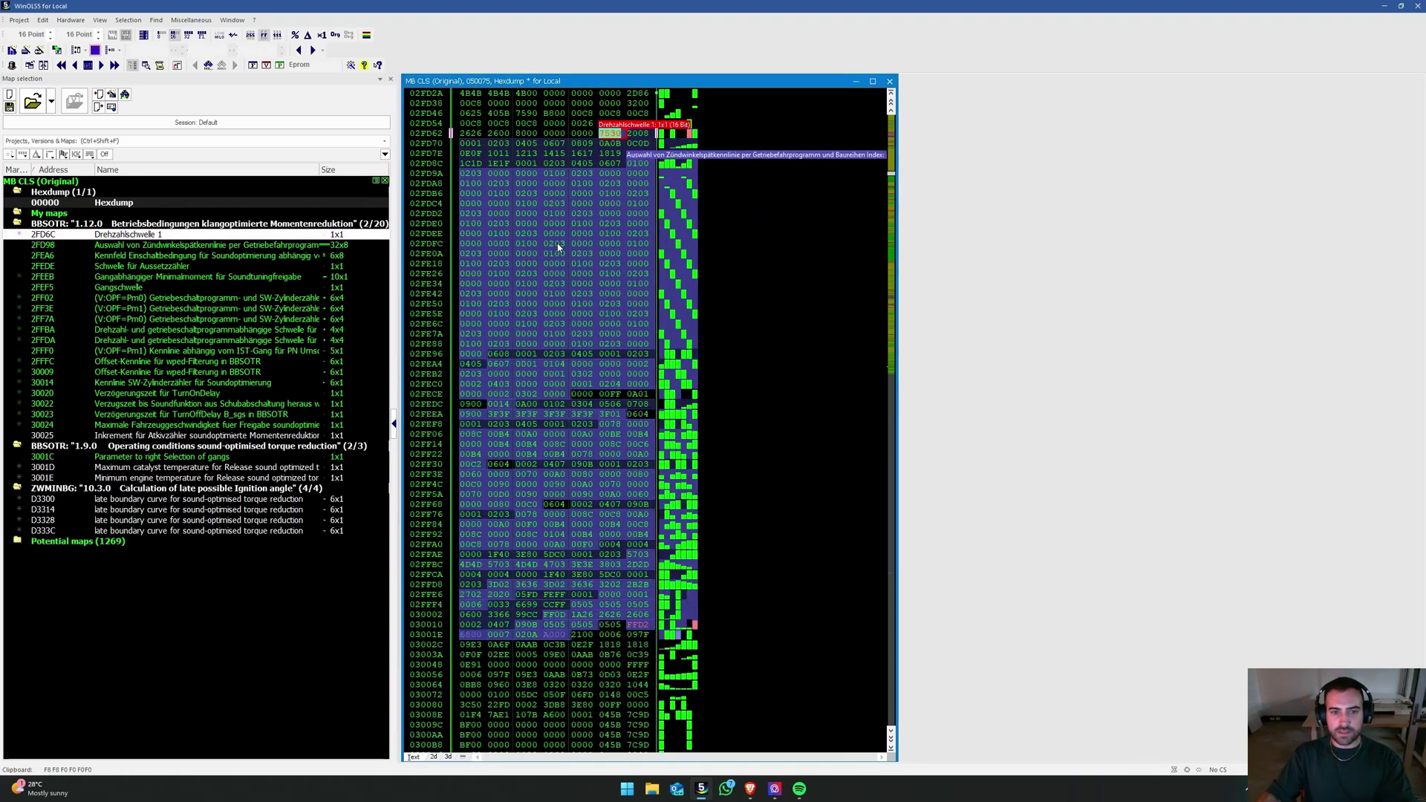
Step: Open the 2FD98 ignition retard selection map and select and copy its values
double_click(558, 246)
left_click_drag(486, 176, 1248, 258)
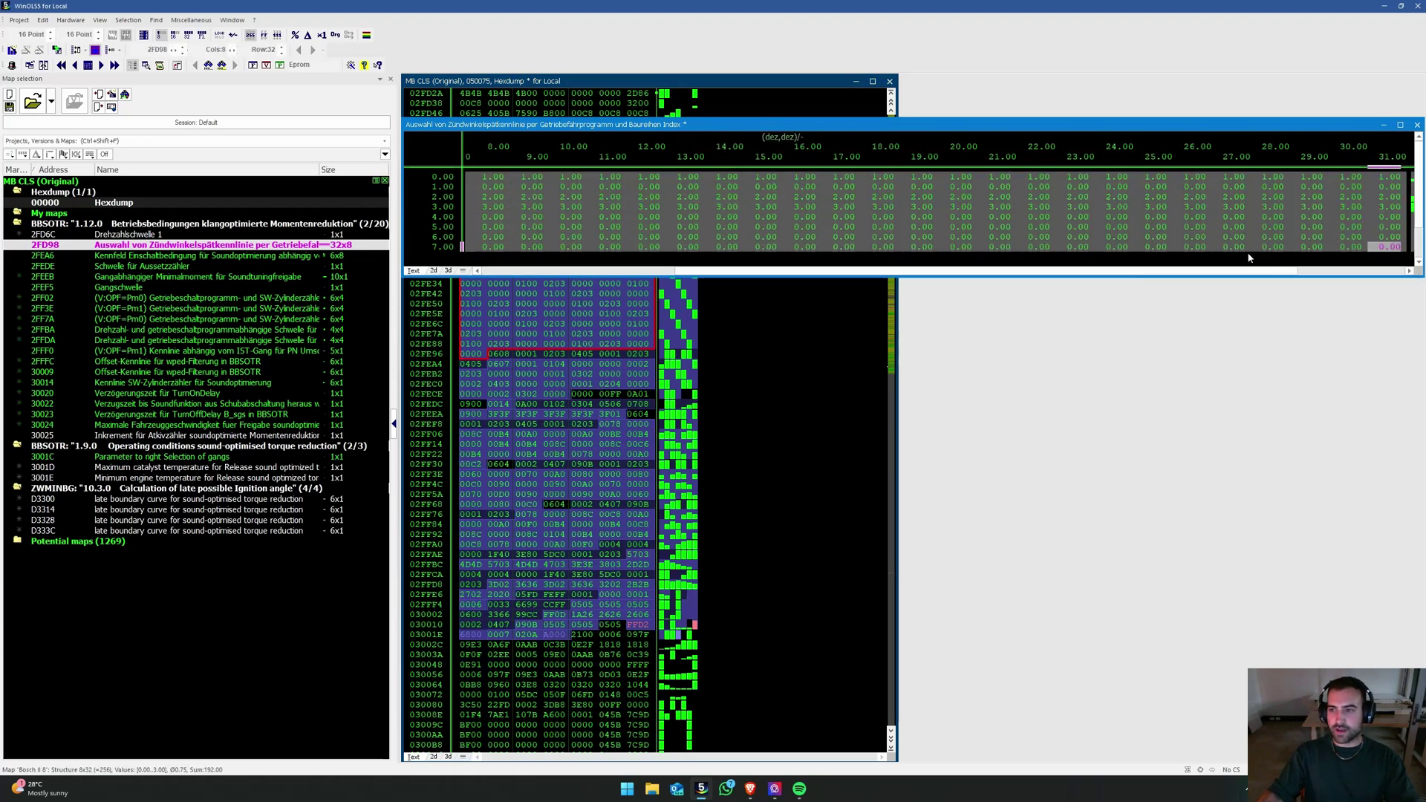
key("ctrl+c")
left_click(584, 169)
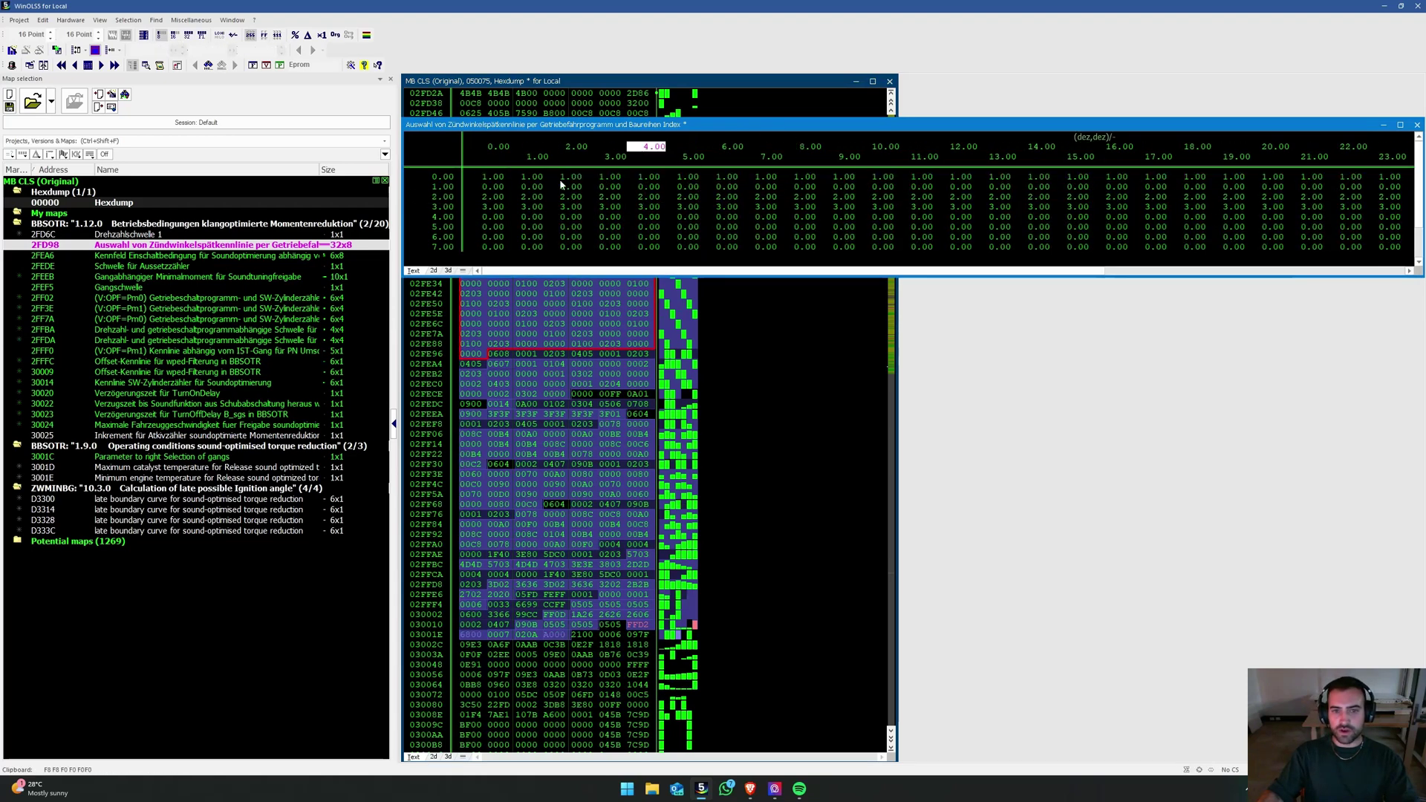
left_click_drag(488, 179, 1411, 252)
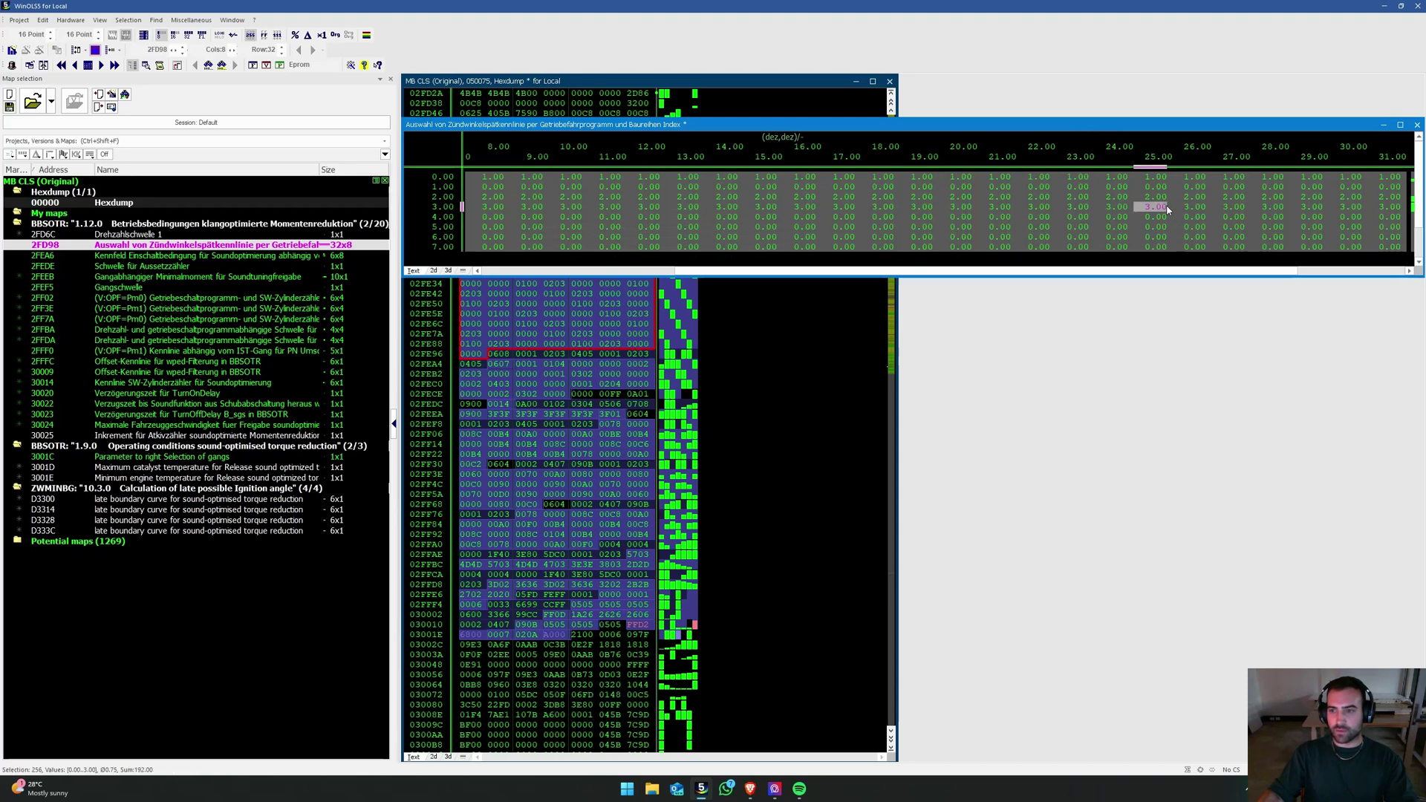
key("Left")
key("Down")
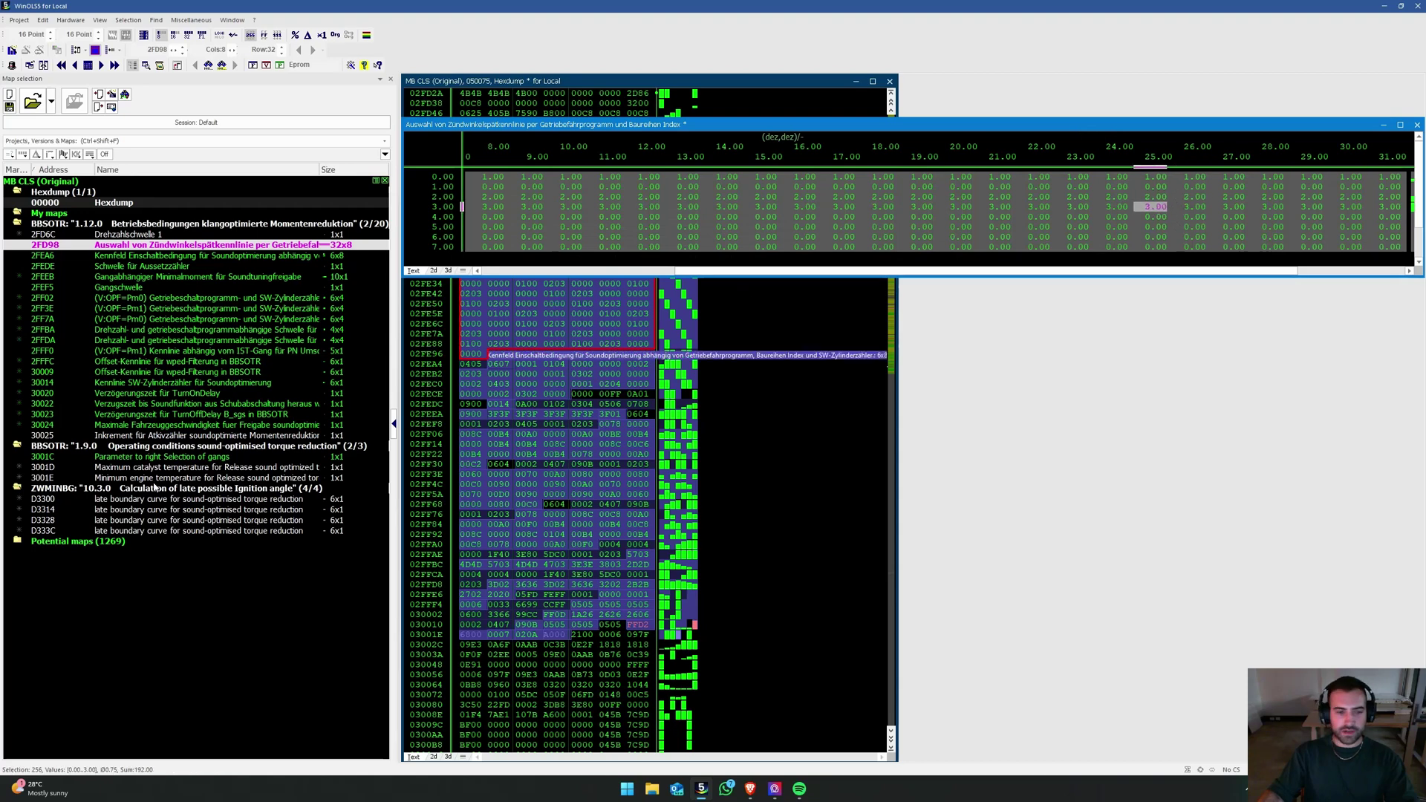
Step: Check the D3300 and D333C late boundary curves and inspect cells of the 2FD98 map
left_click(96, 498)
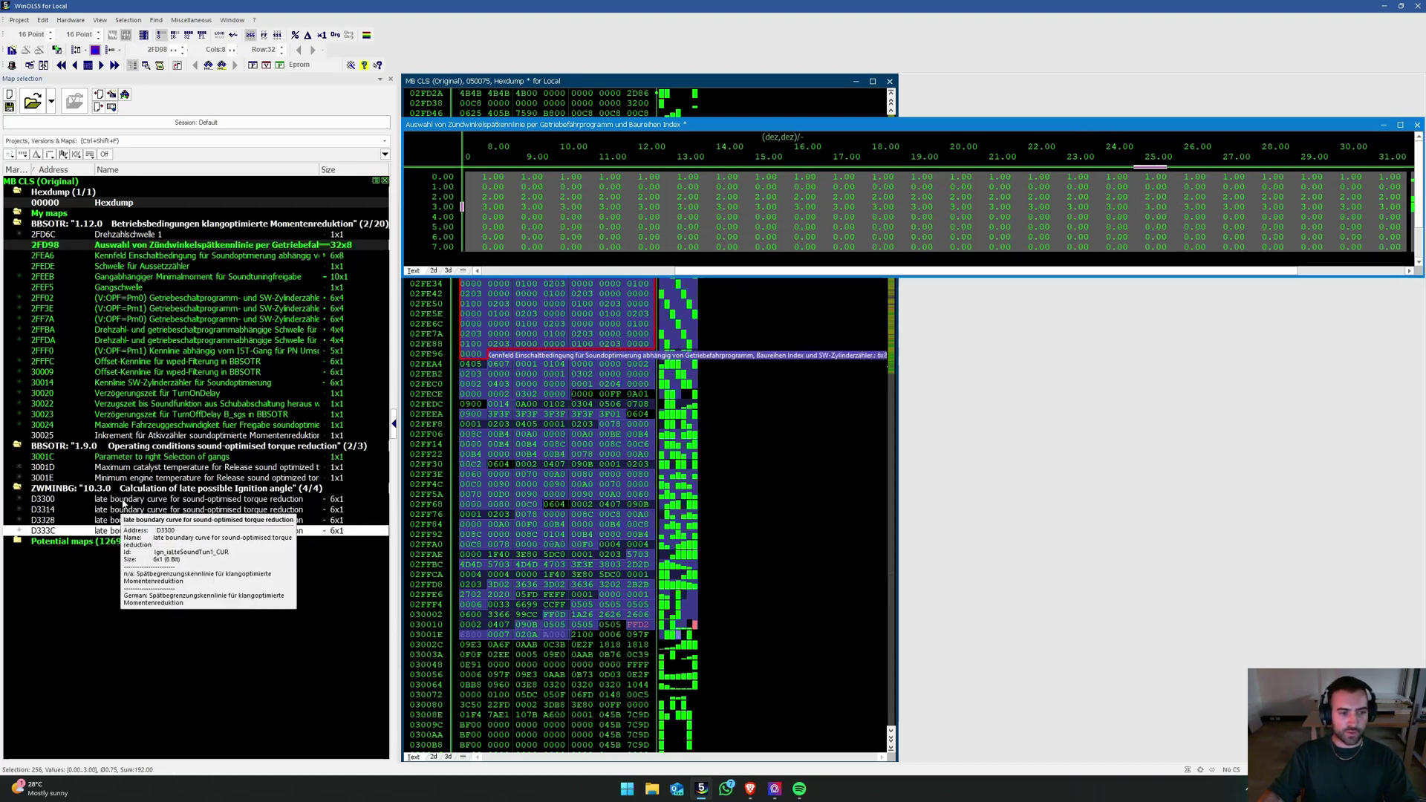
left_click(126, 531)
left_click(724, 197)
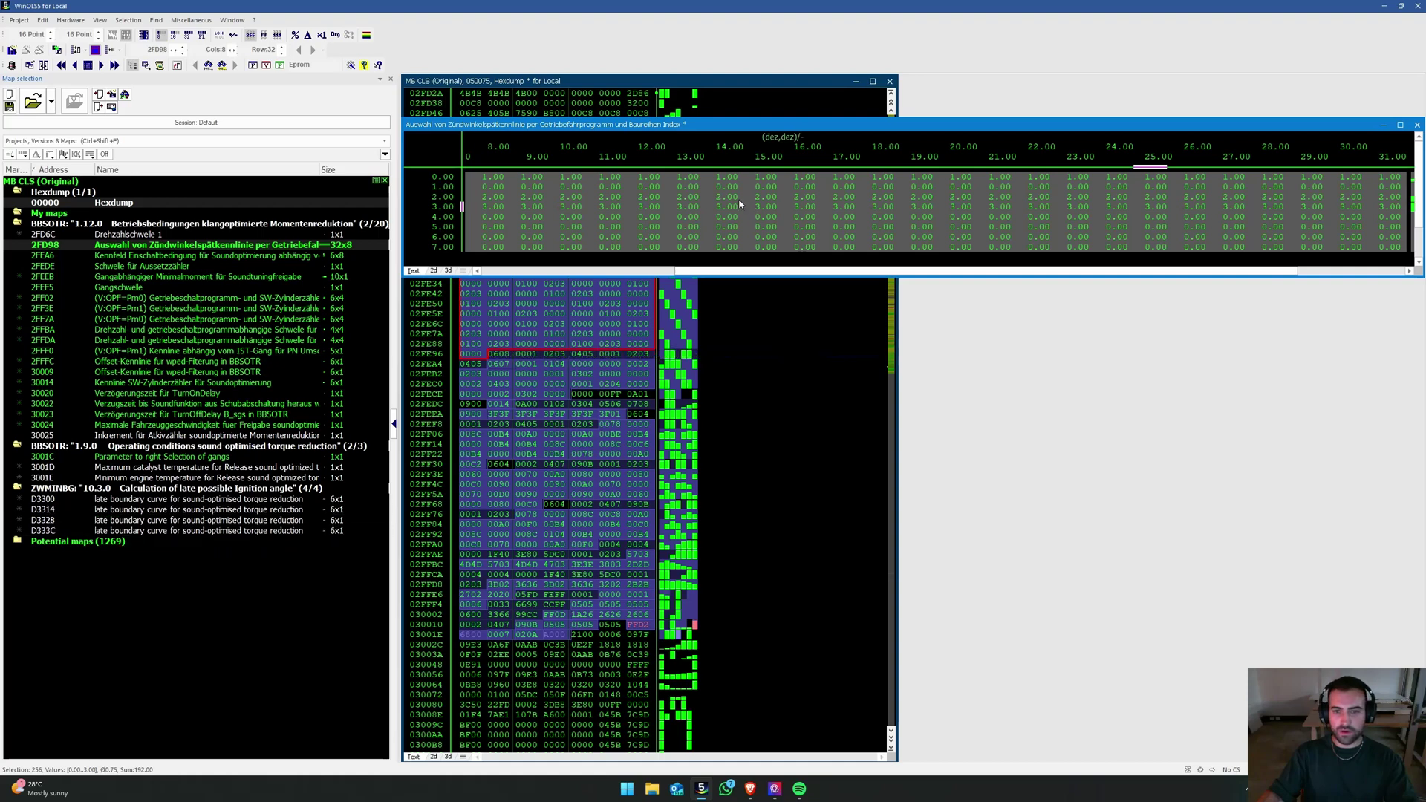
left_click(715, 231)
left_click(653, 217)
left_click(645, 191)
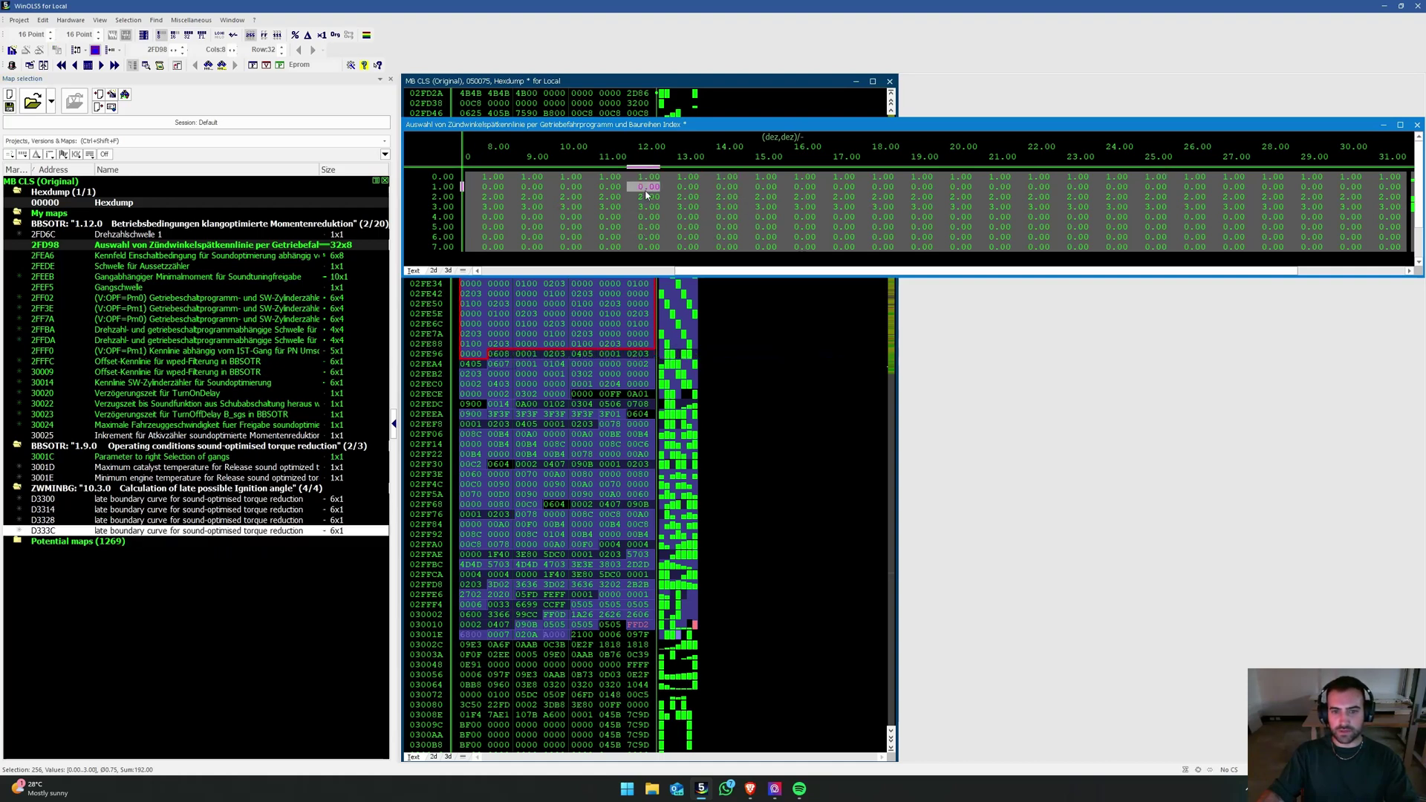
left_click(651, 208)
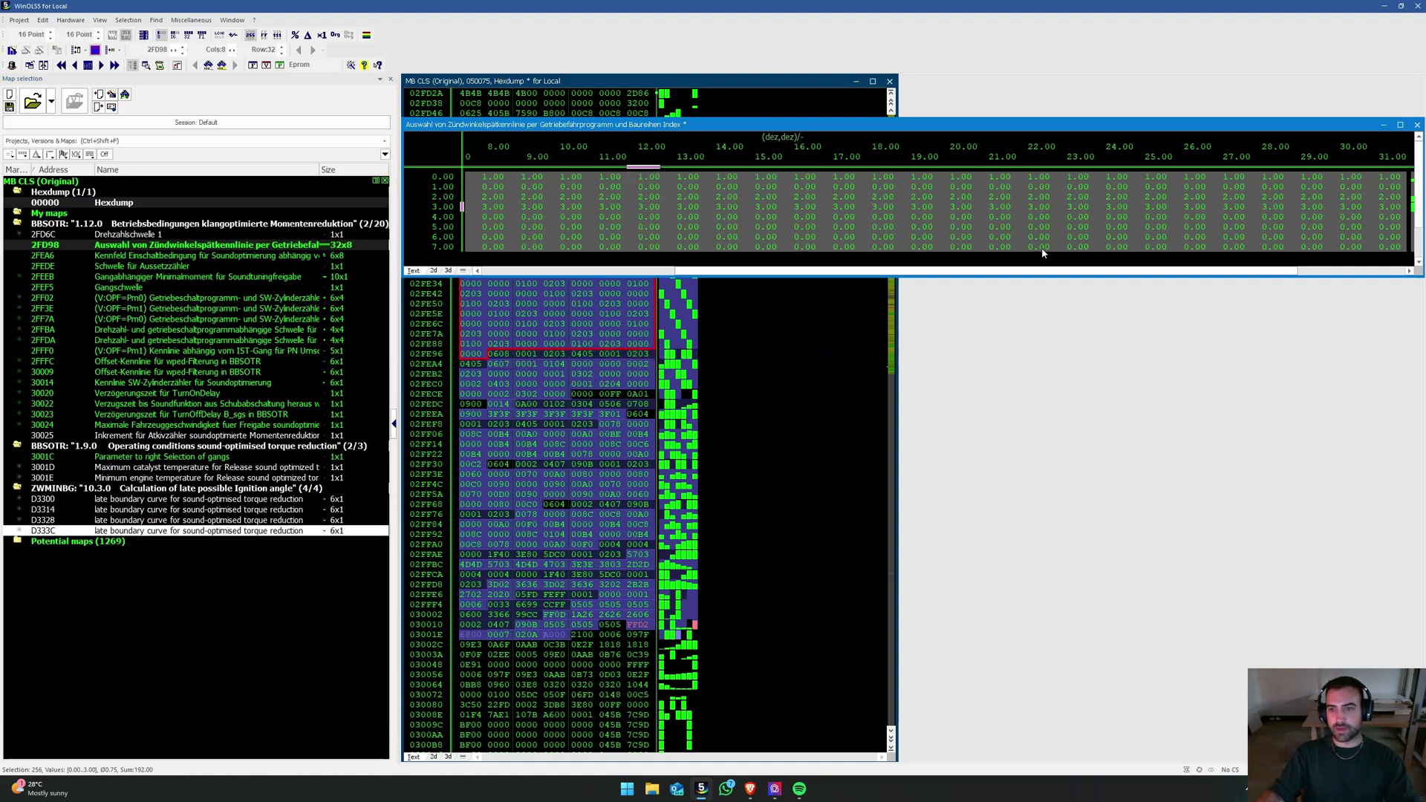
left_click(601, 207)
Step: Fill every cell of the 32x8 2FD98 map with 1.00, then review the D3300 curve
left_click(535, 178)
left_click(475, 179)
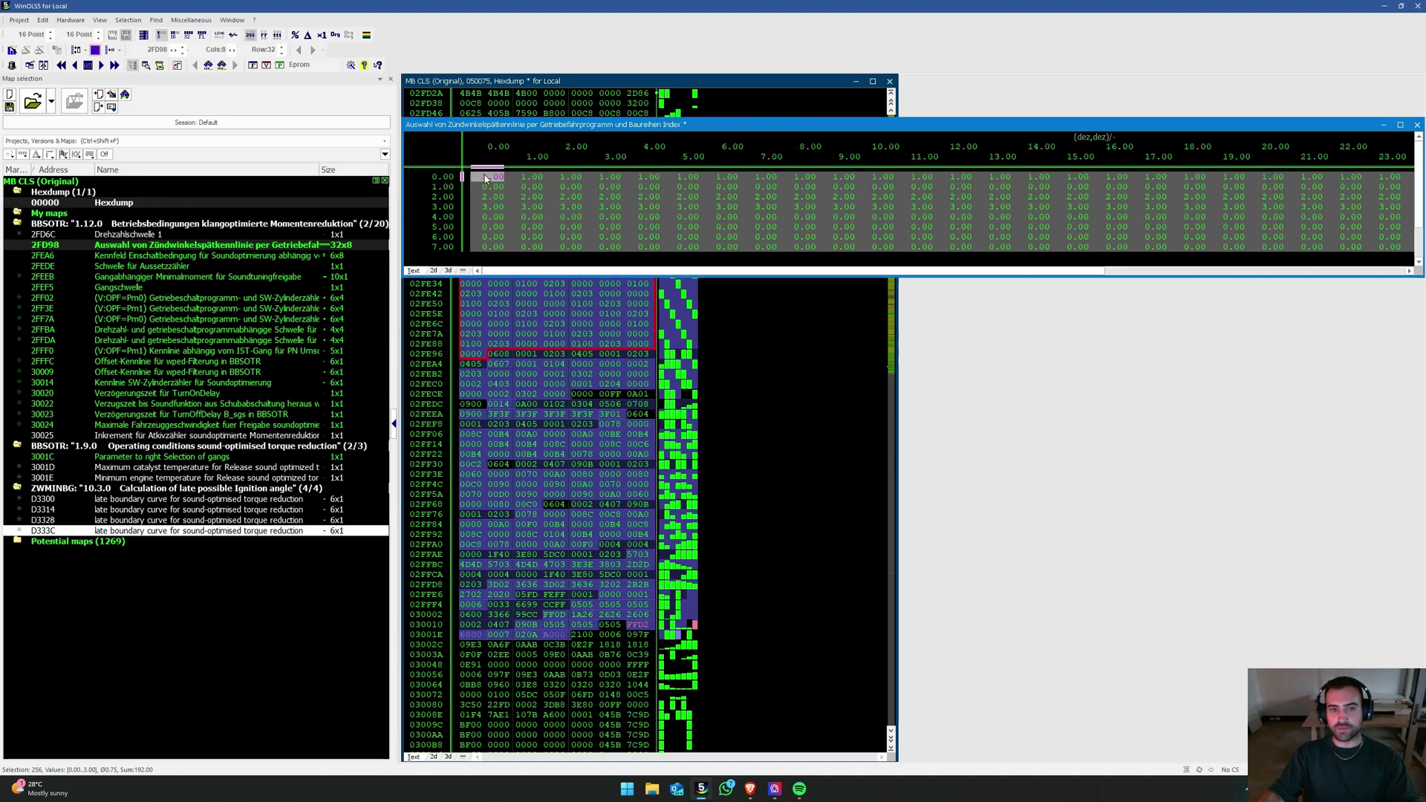
type("1")
key("Return")
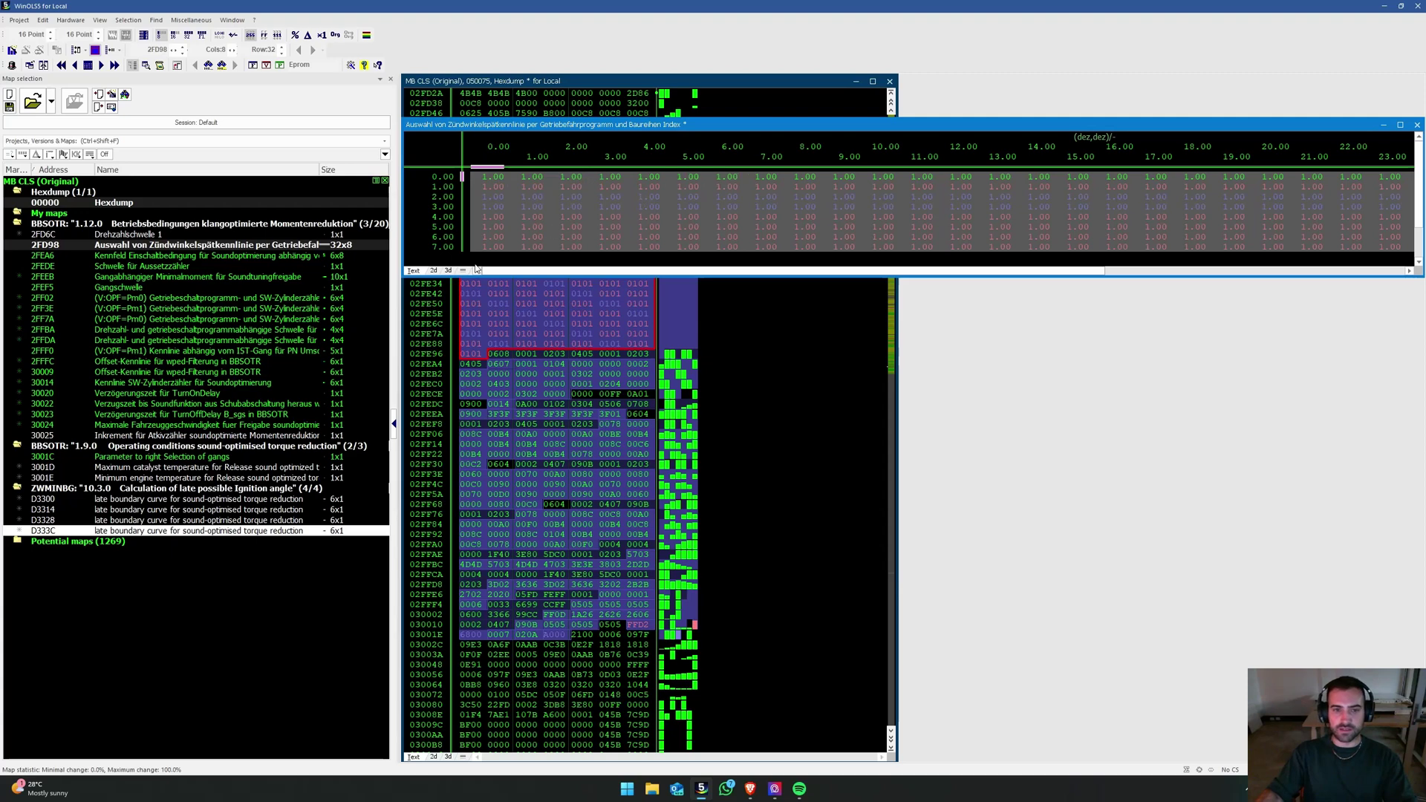
key("Escape")
double_click(232, 500)
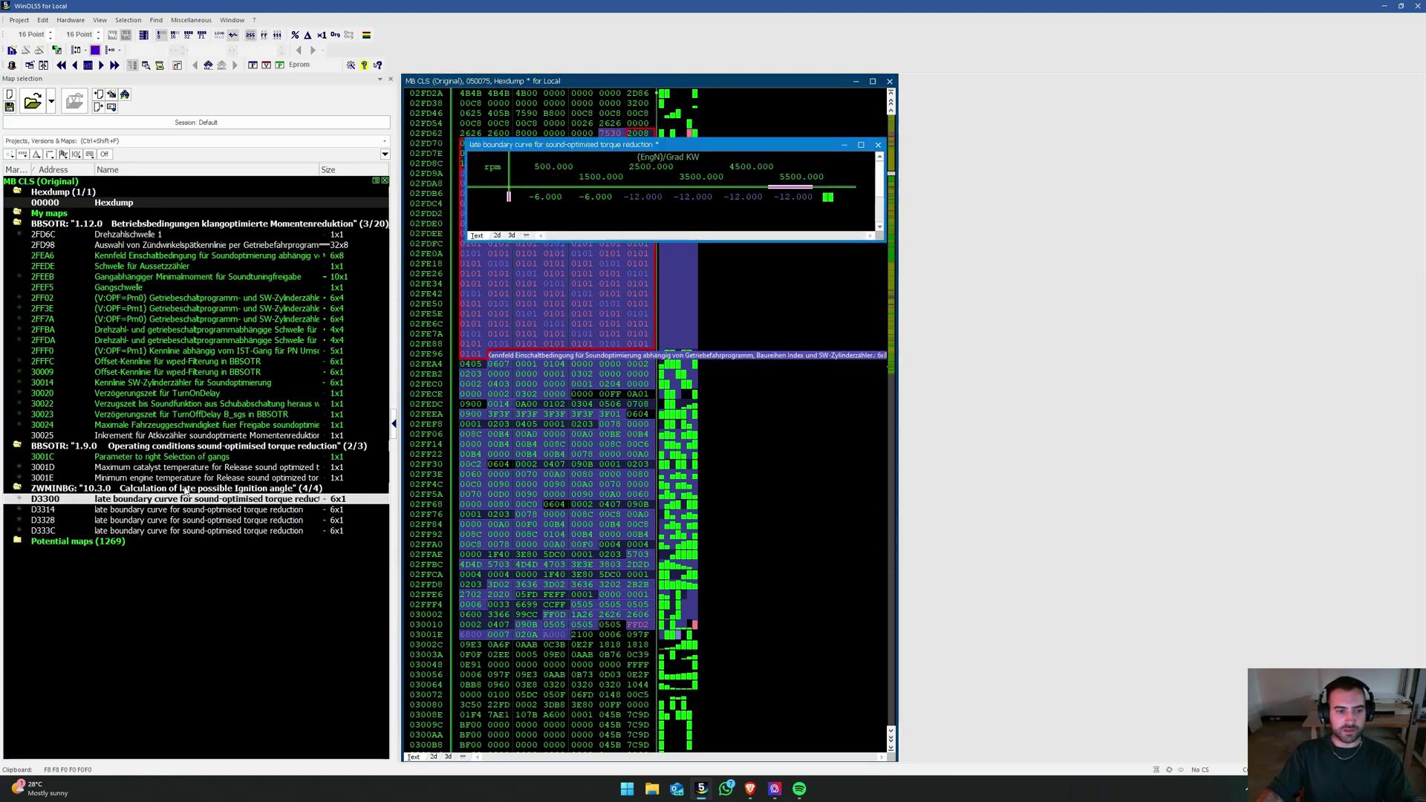
key("Escape")
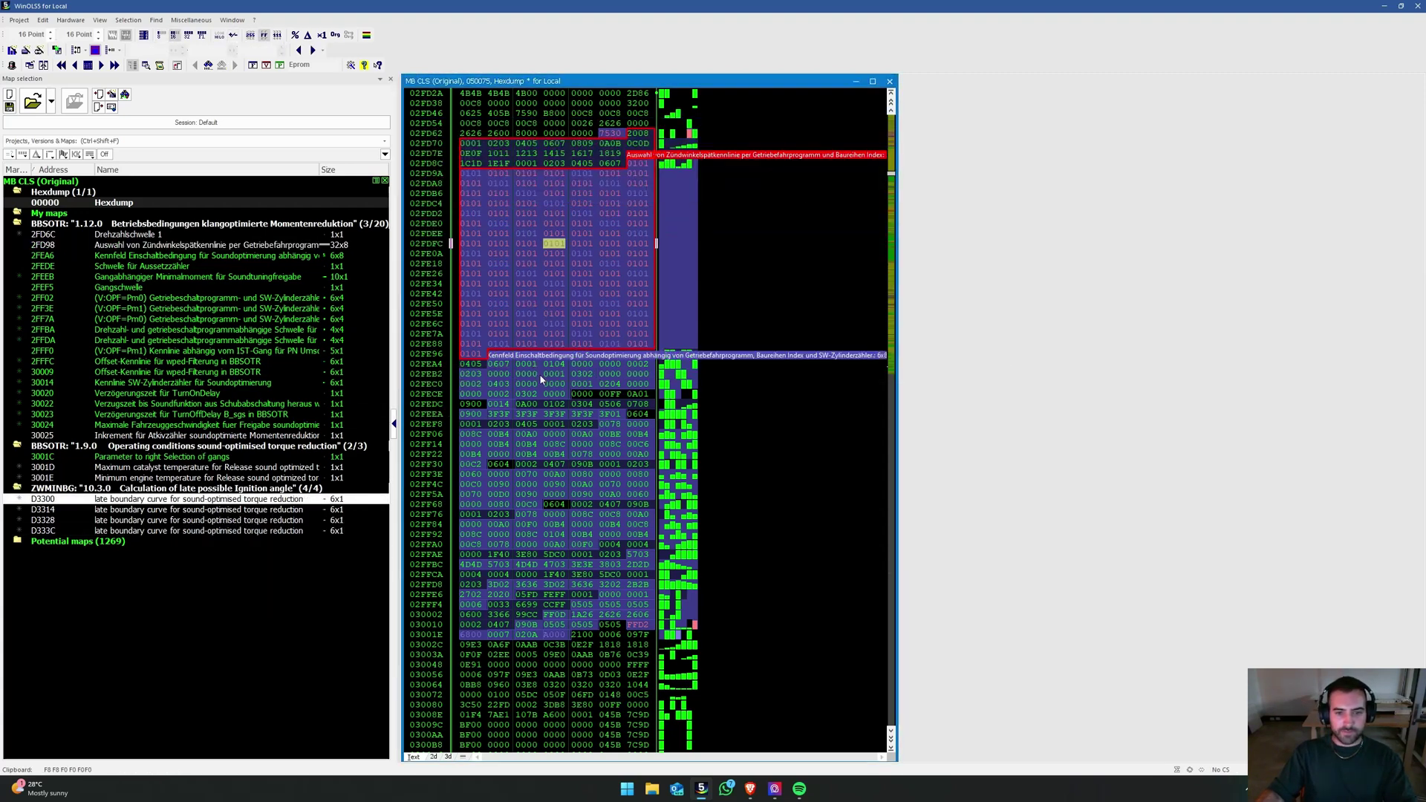
Step: Copy the German name of the 2FEA6 Einschaltbedingung map from its Properties, then go to the browser
double_click(540, 377)
left_click(612, 241)
key("ctrl+e")
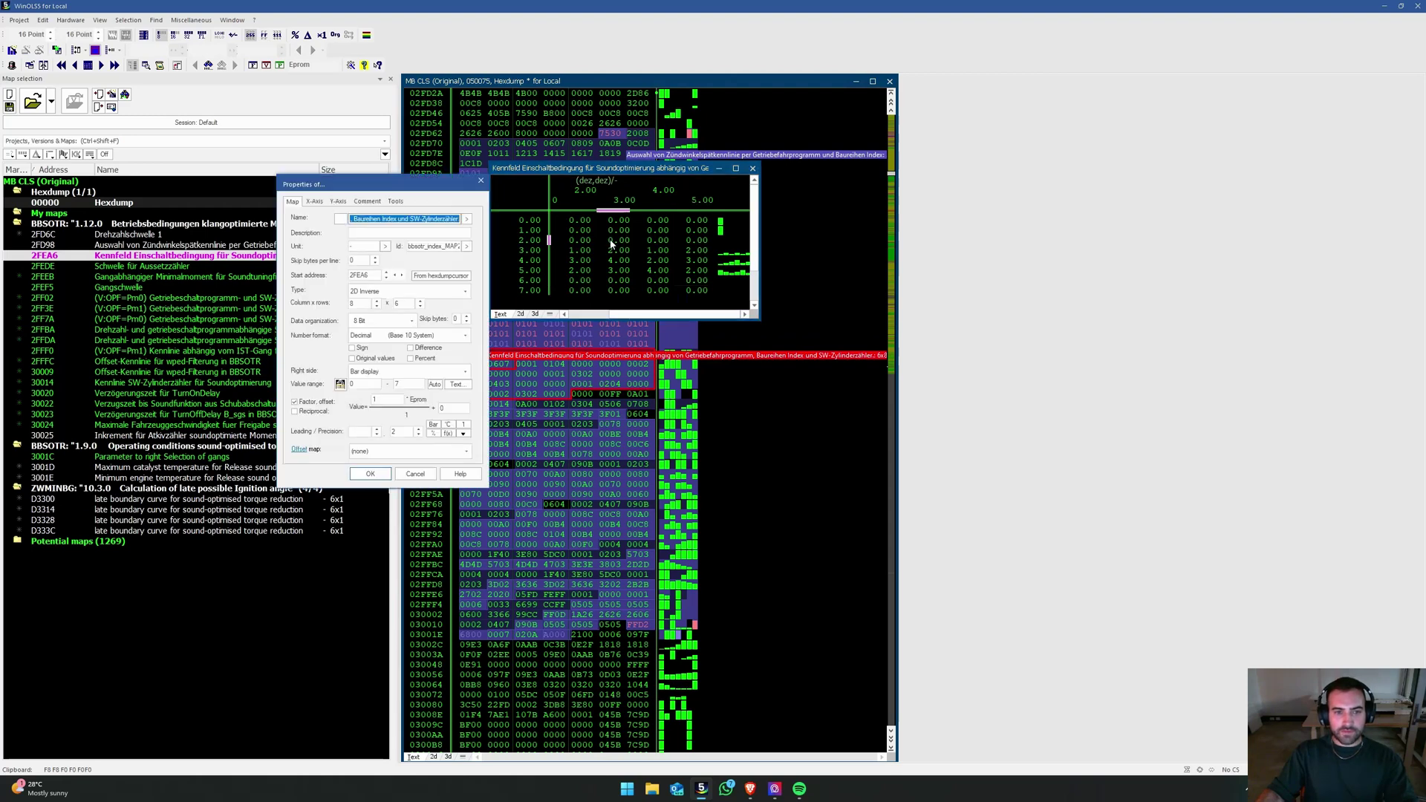
key("Escape")
left_click(612, 251)
key("ctrl+e")
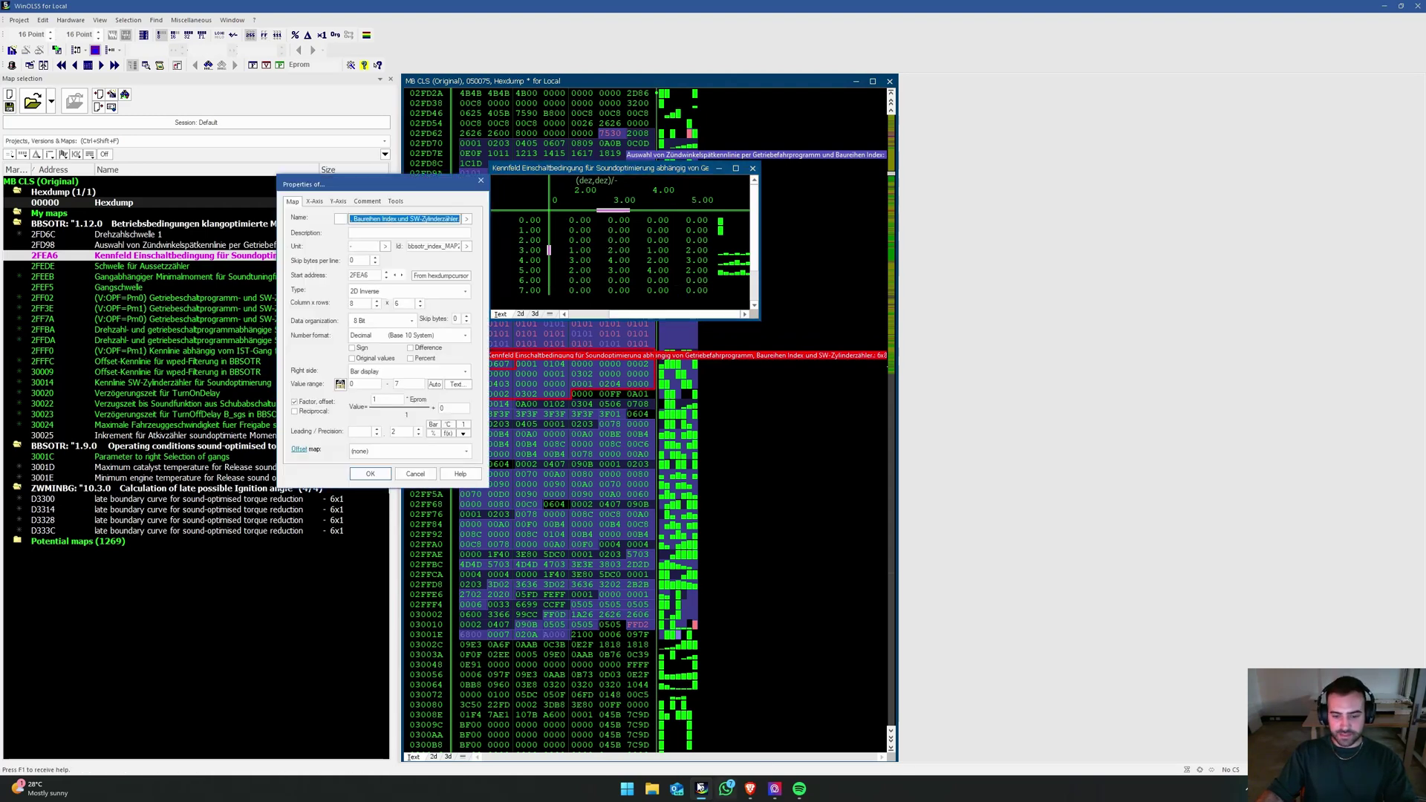
key("alt+Tab")
Step: Translate the 2FEA6 name on translate.google.com as 'Map switch-on condition for sound optimization', then close Properties
left_click(577, 54)
type("translate.google.com")
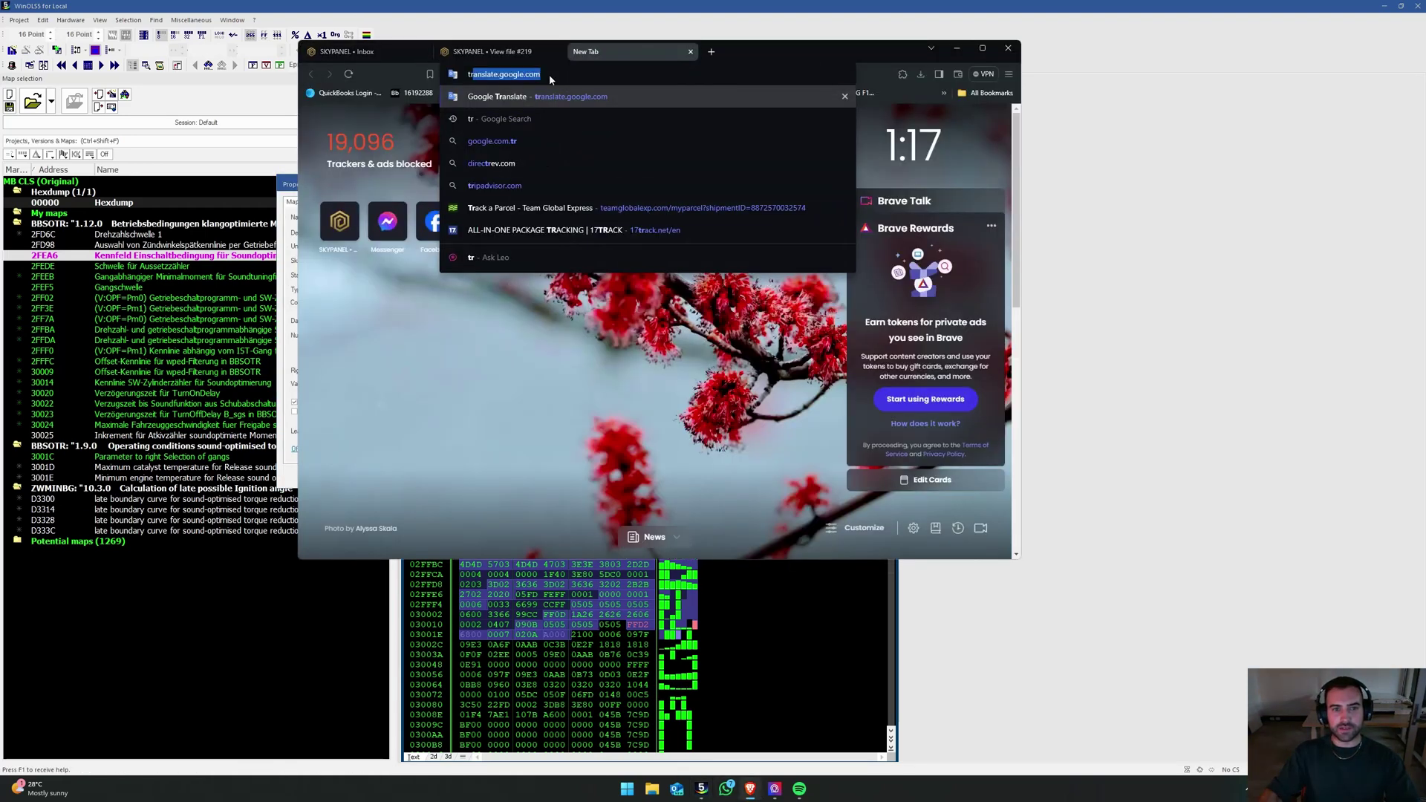
key("Return")
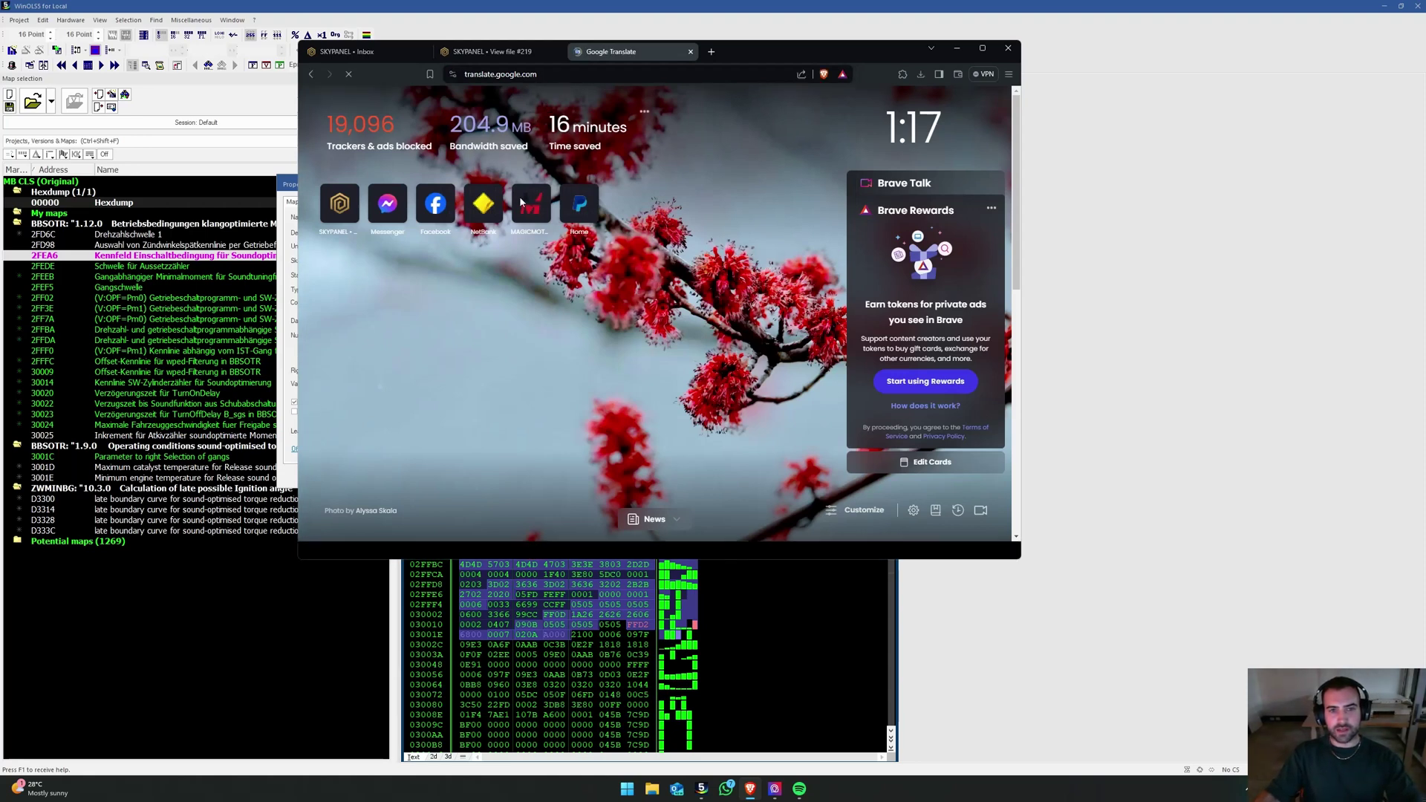
type("Kennfeld Einschaltbedingung für Soundoptimierung abhängig von Getriebefahrprogramm, Baureihen Index und SW-Zylinderzähler")
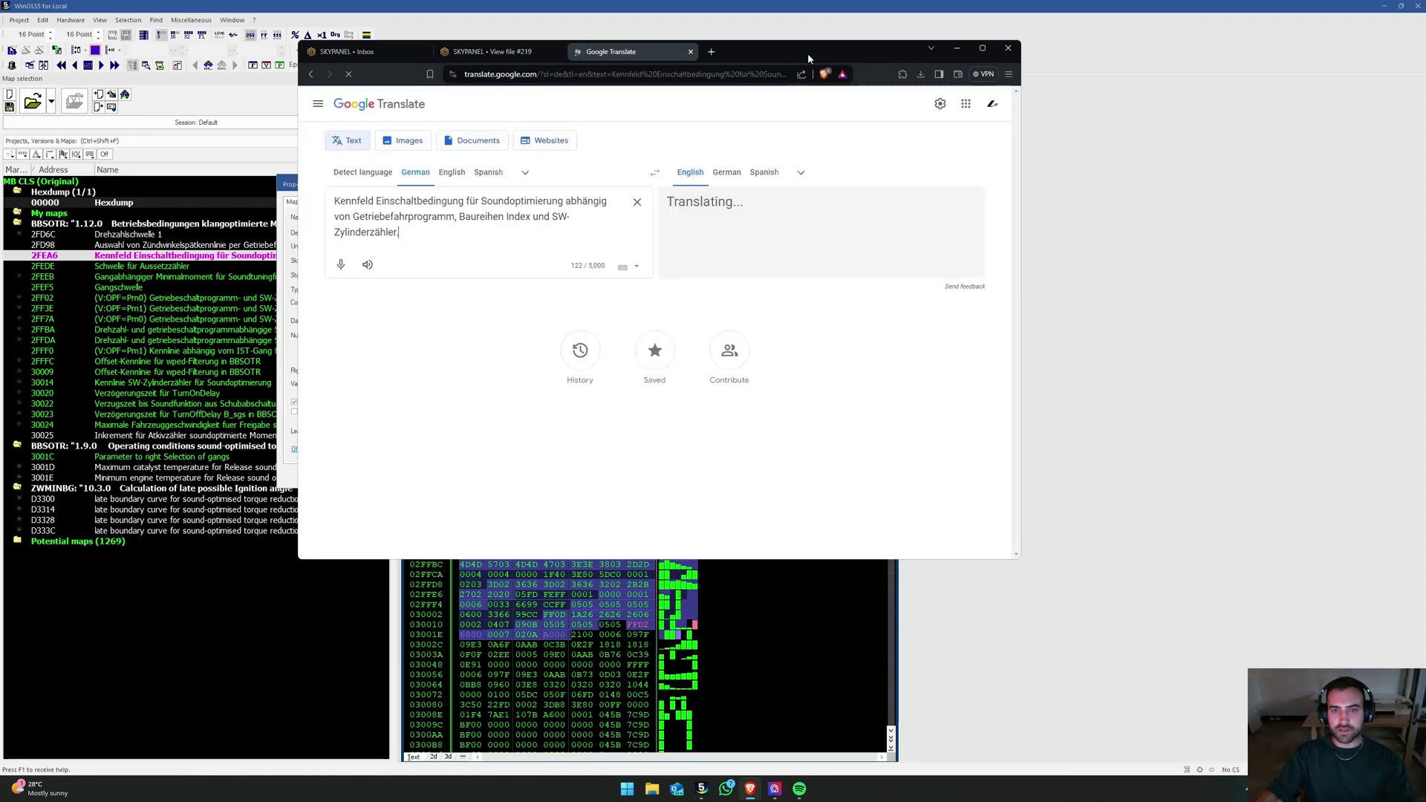
left_click_drag(808, 52, 983, 73)
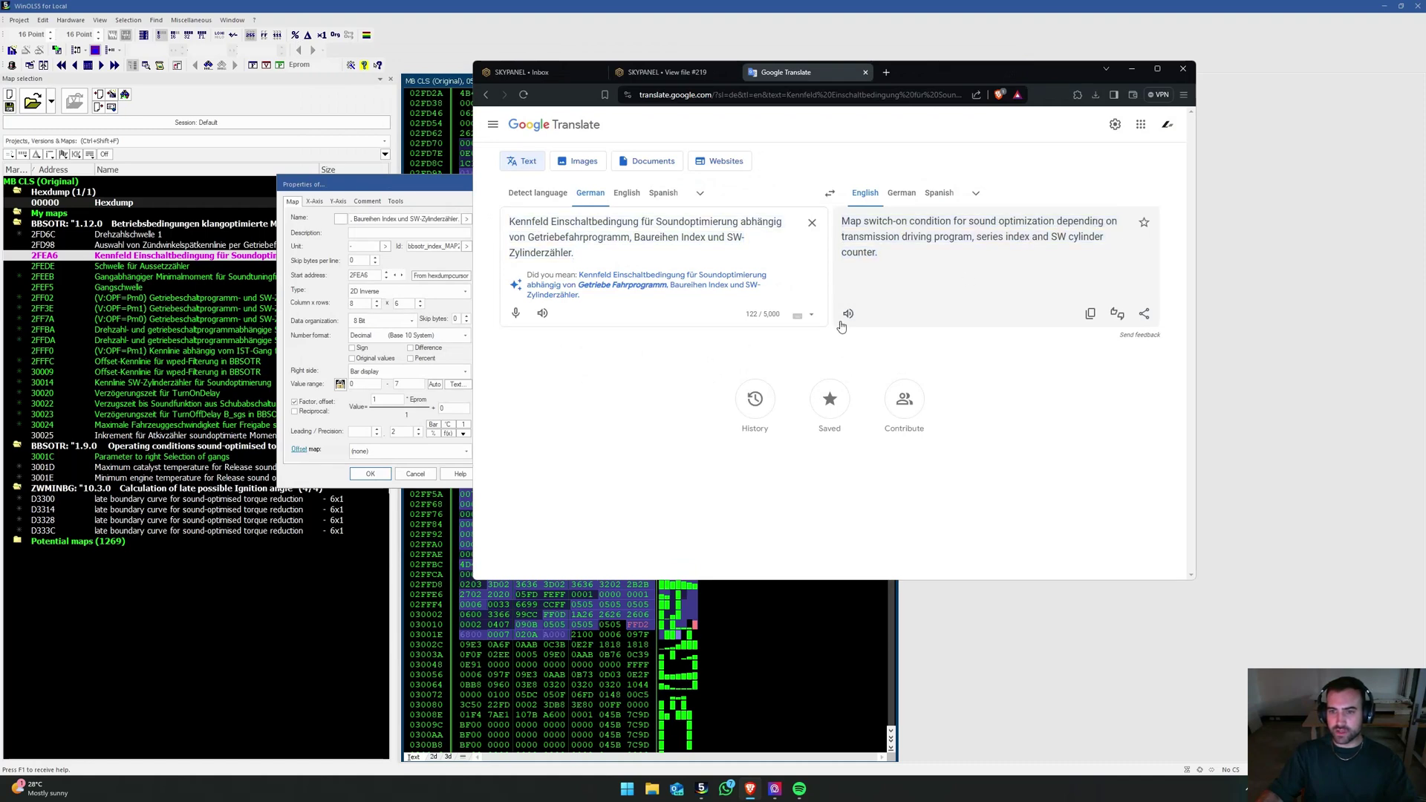
left_click(338, 274)
left_click(370, 473)
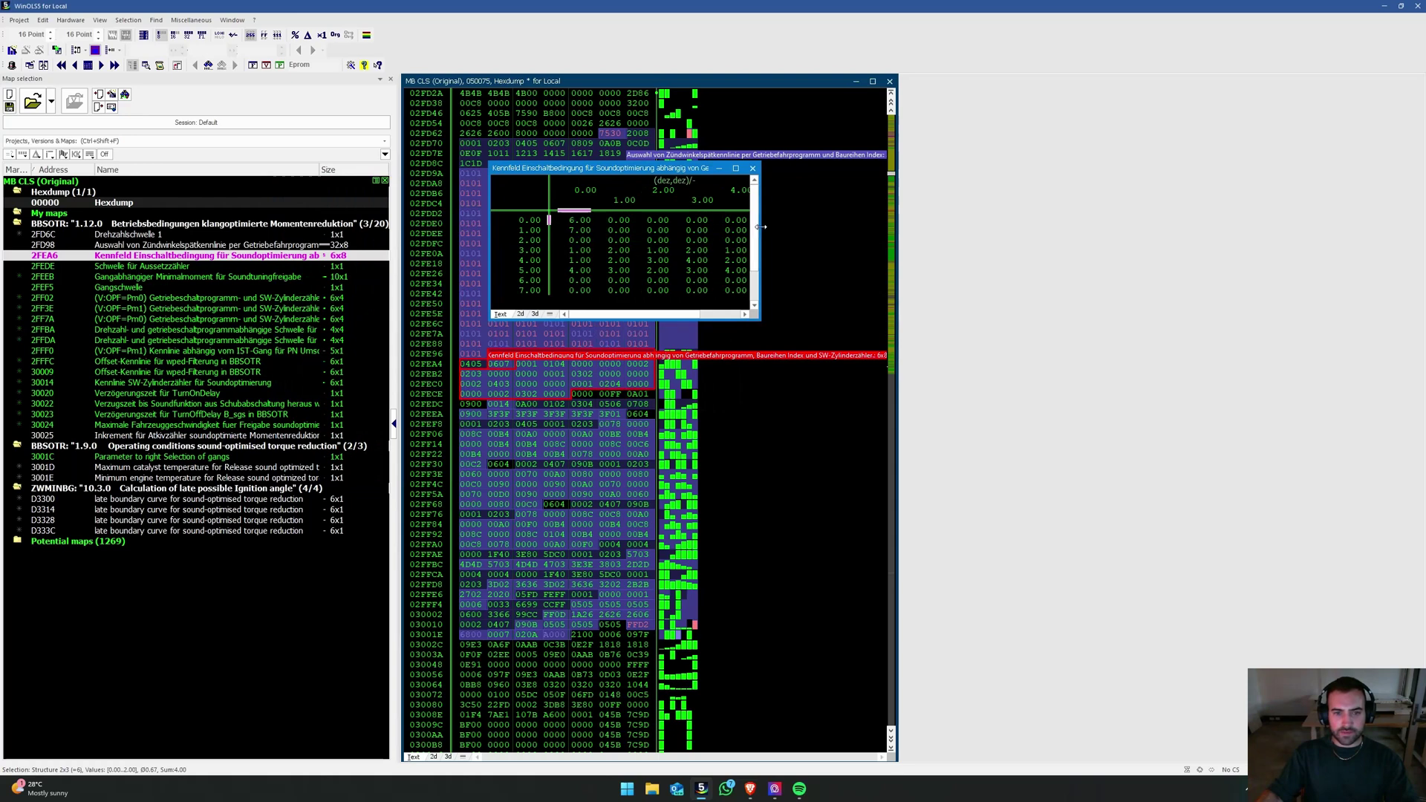
Step: Show the hexdump as 8-bit bytes and open the 2FF02 maximum active time map
key("Escape")
key("8")
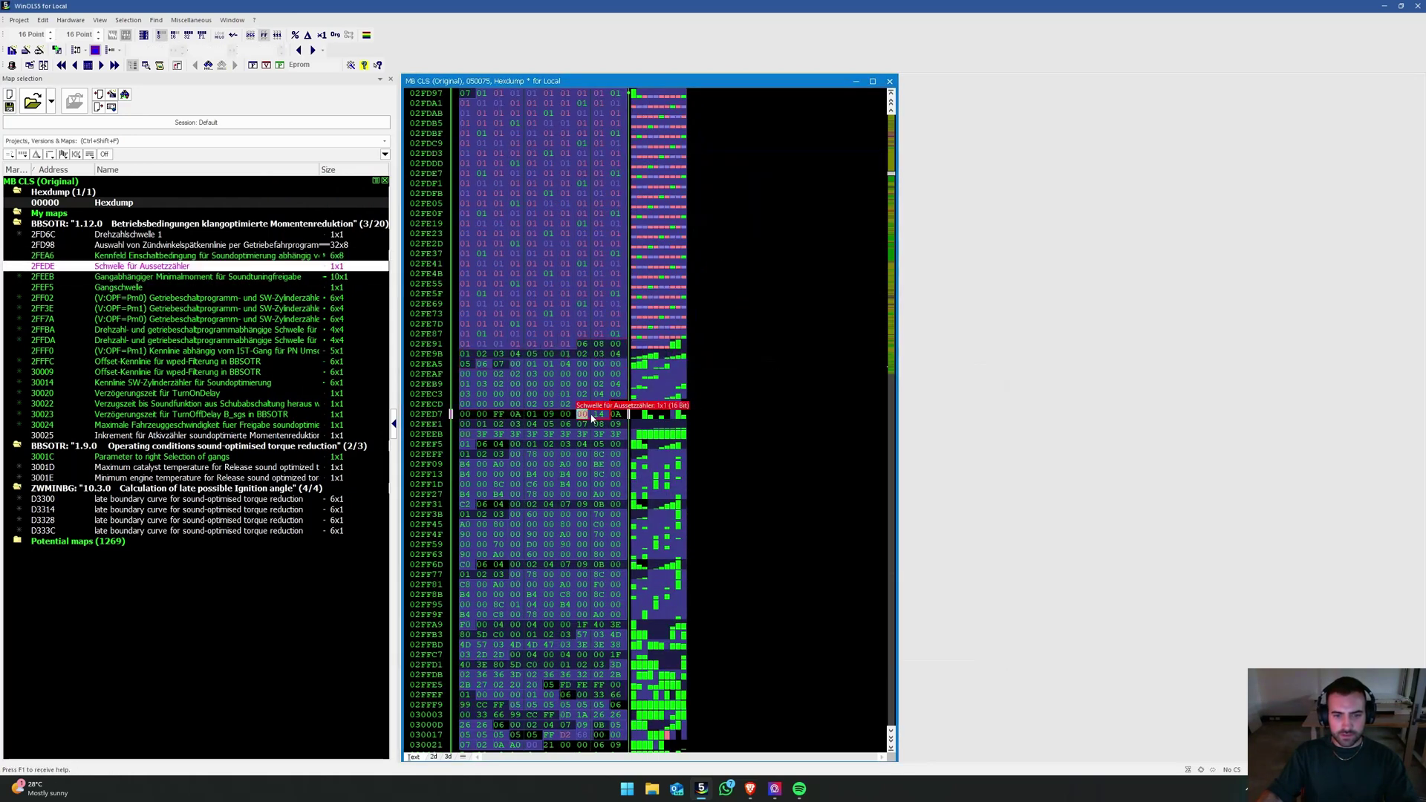
left_click(530, 434)
double_click(529, 435)
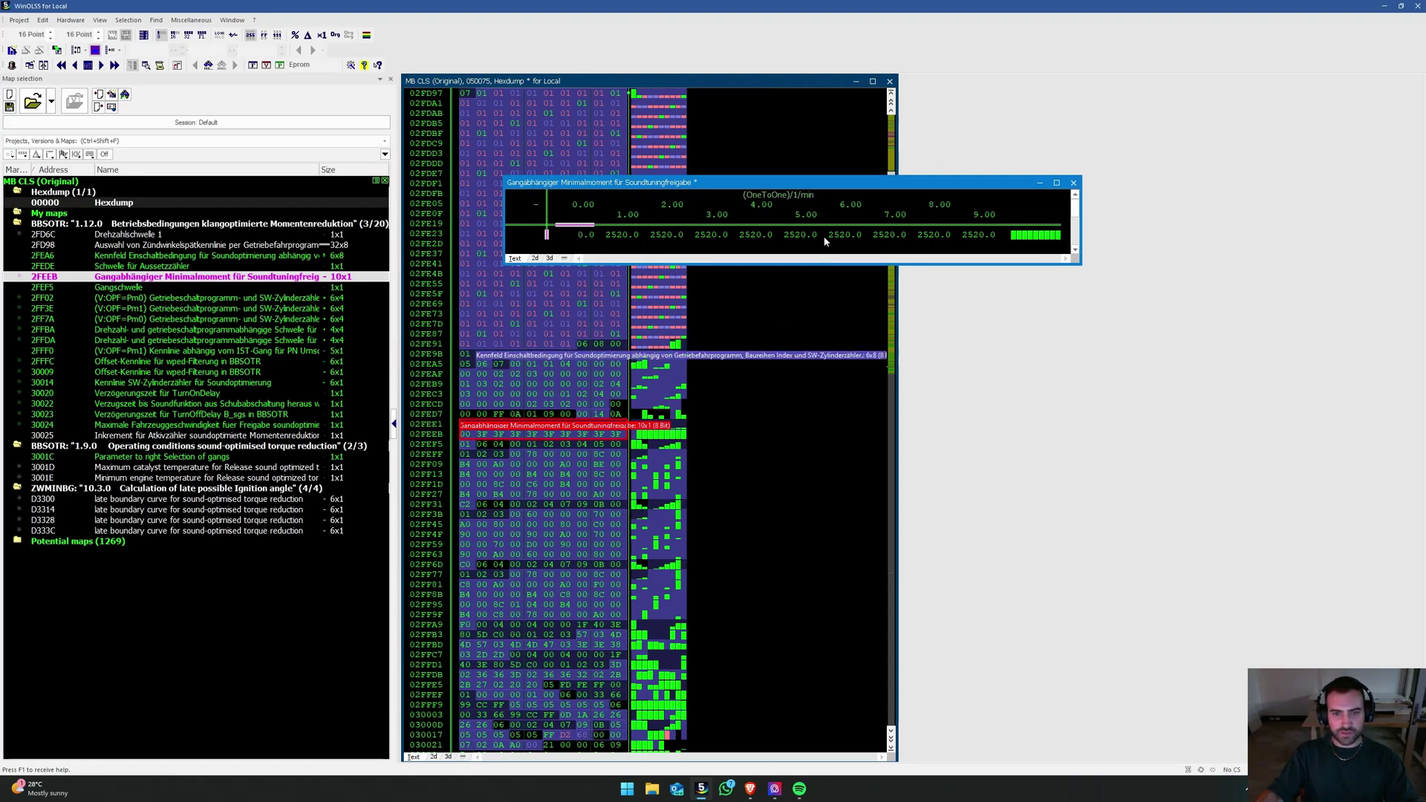
key("Escape")
double_click(515, 475)
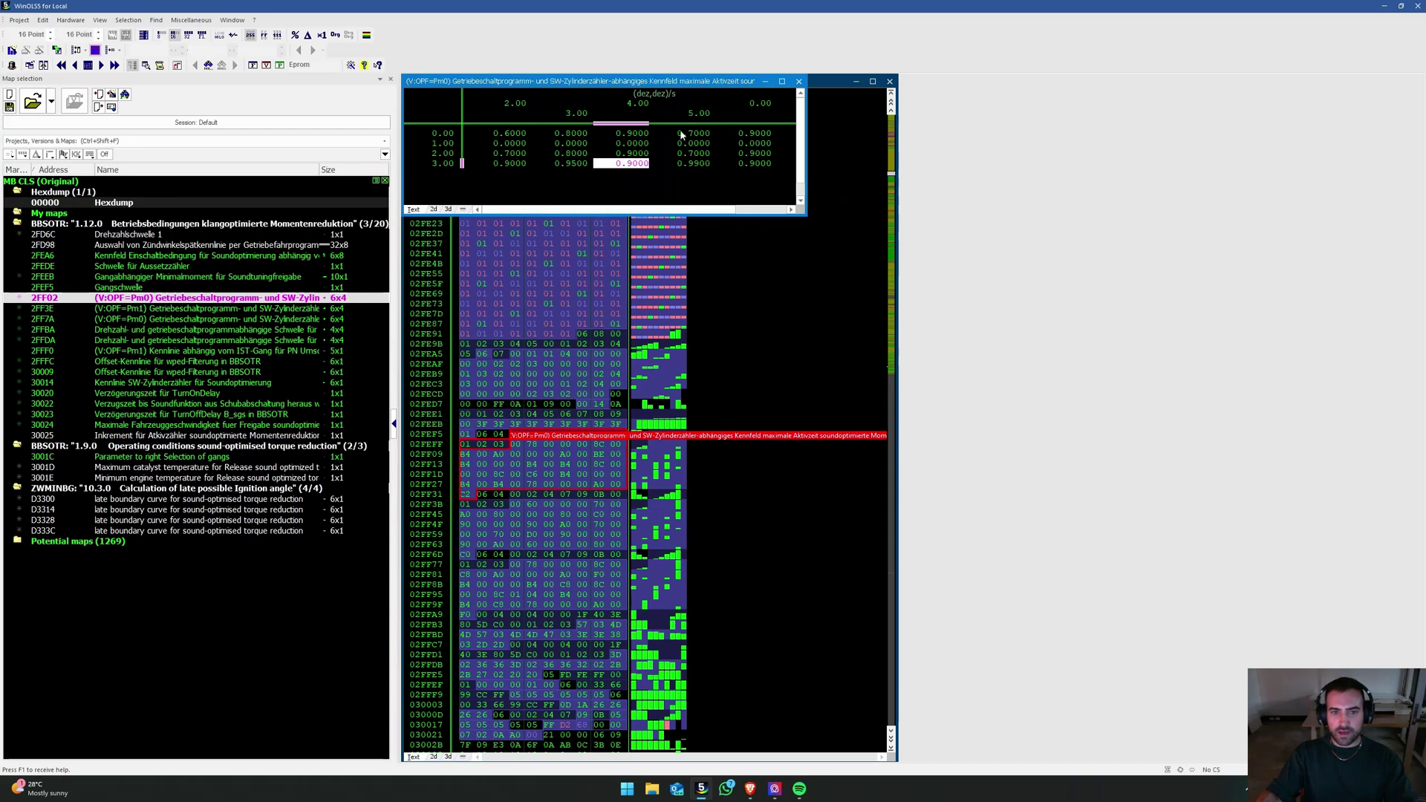
Step: Set 2FF02 rows 0.00, 2.00 and 3.00 to 1.0000, checking row 1.00 stays zero
left_click_drag(807, 149, 1274, 150)
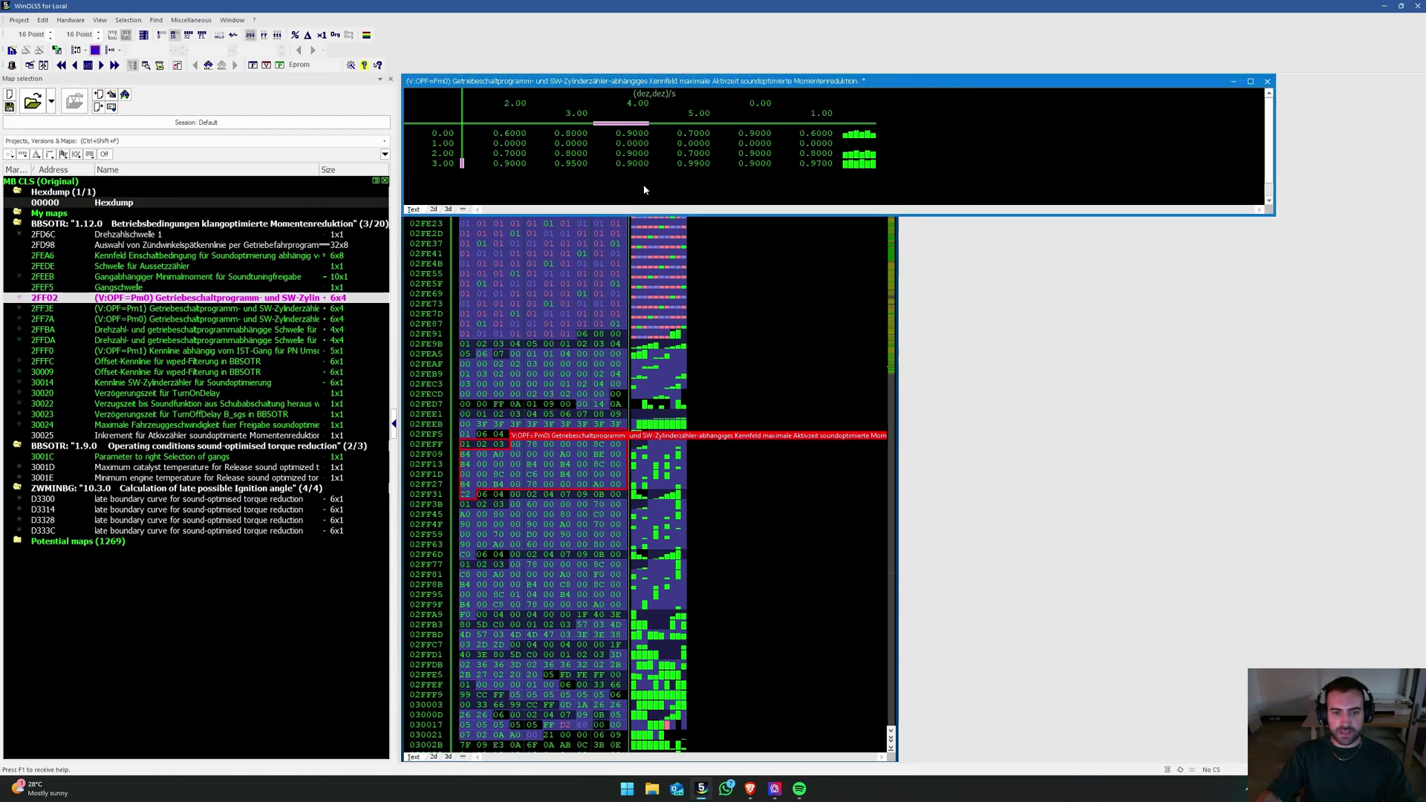
left_click(509, 135)
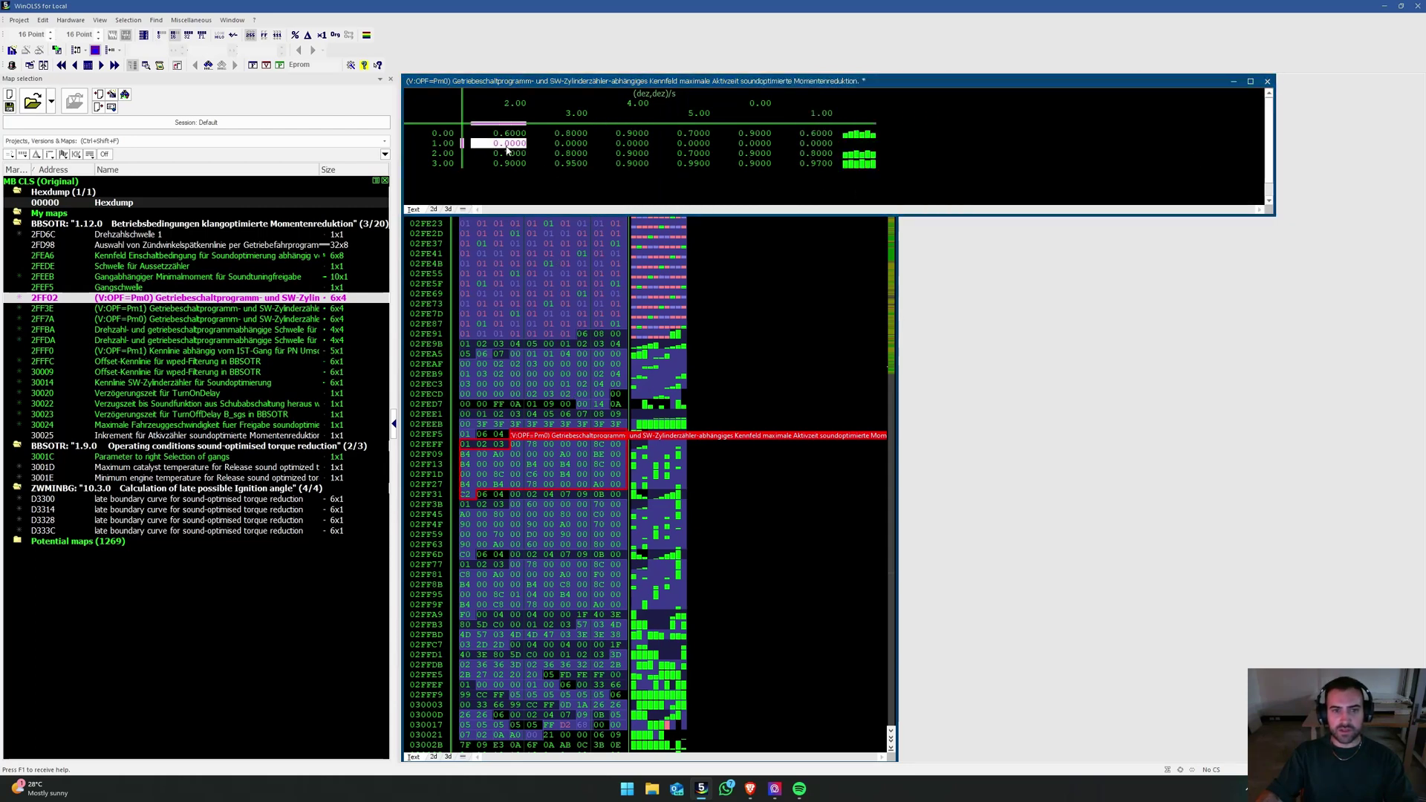
left_click(444, 134)
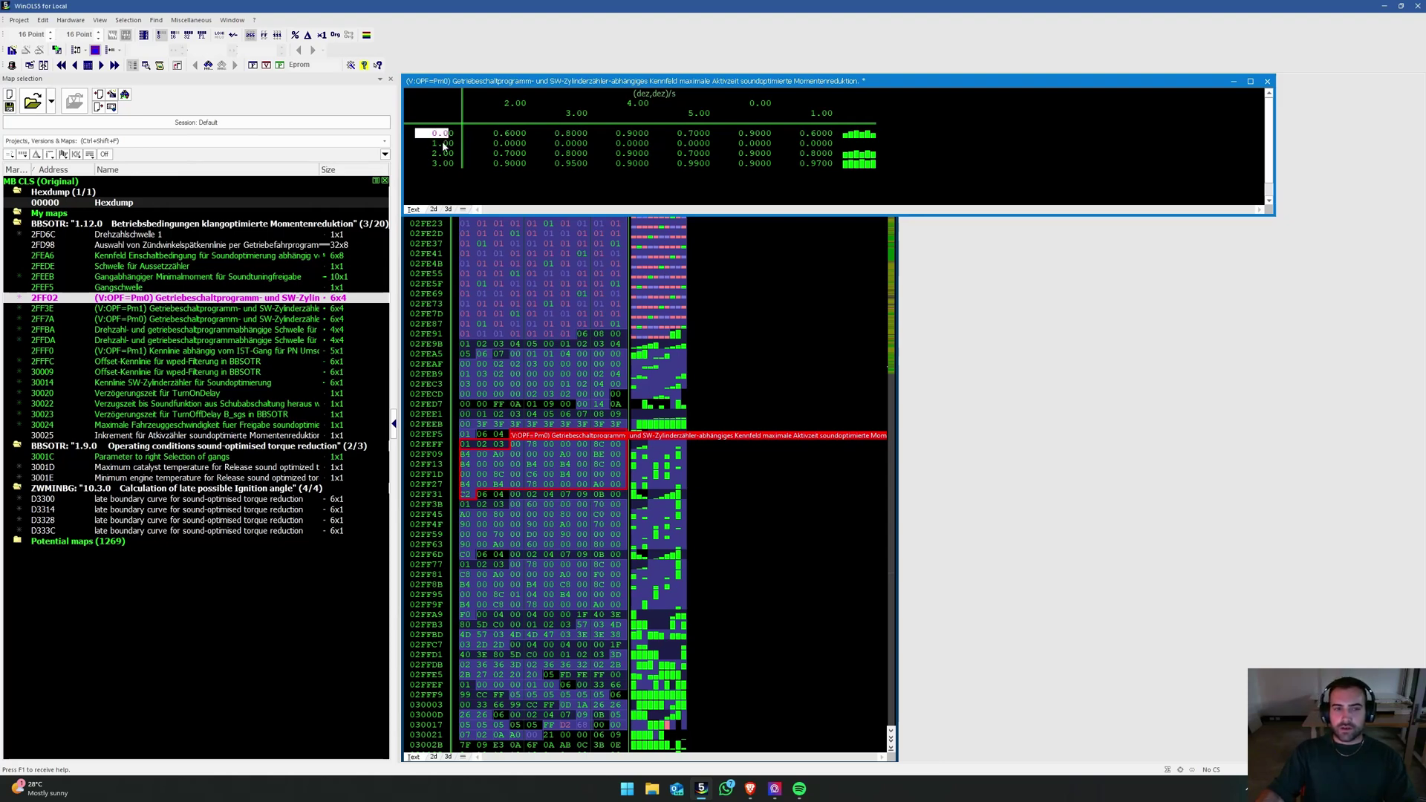
left_click(442, 143)
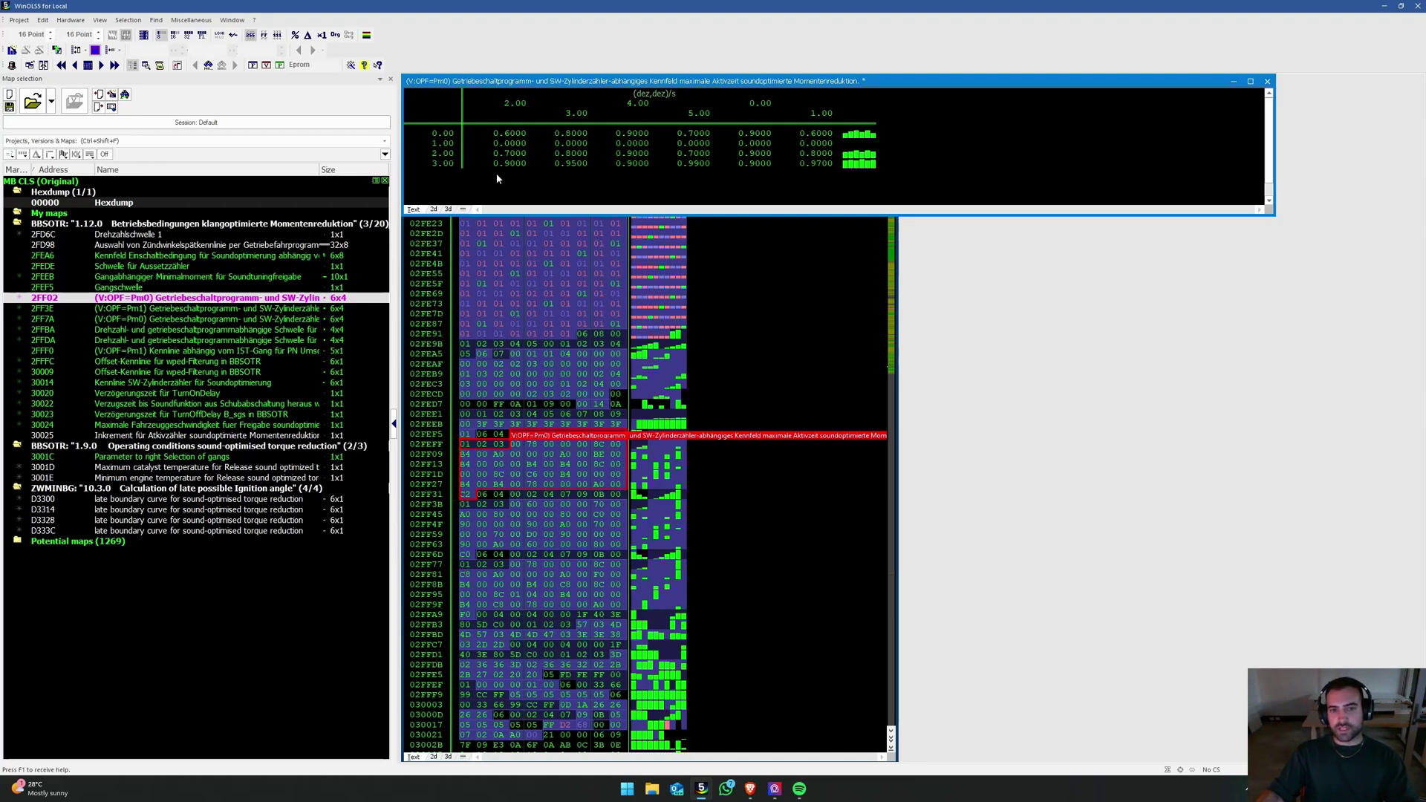
mouse_move(818, 163)
left_mouse_down()
mouse_move(437, 168)
mouse_move(705, 134)
mouse_move(830, 140)
left_mouse_up()
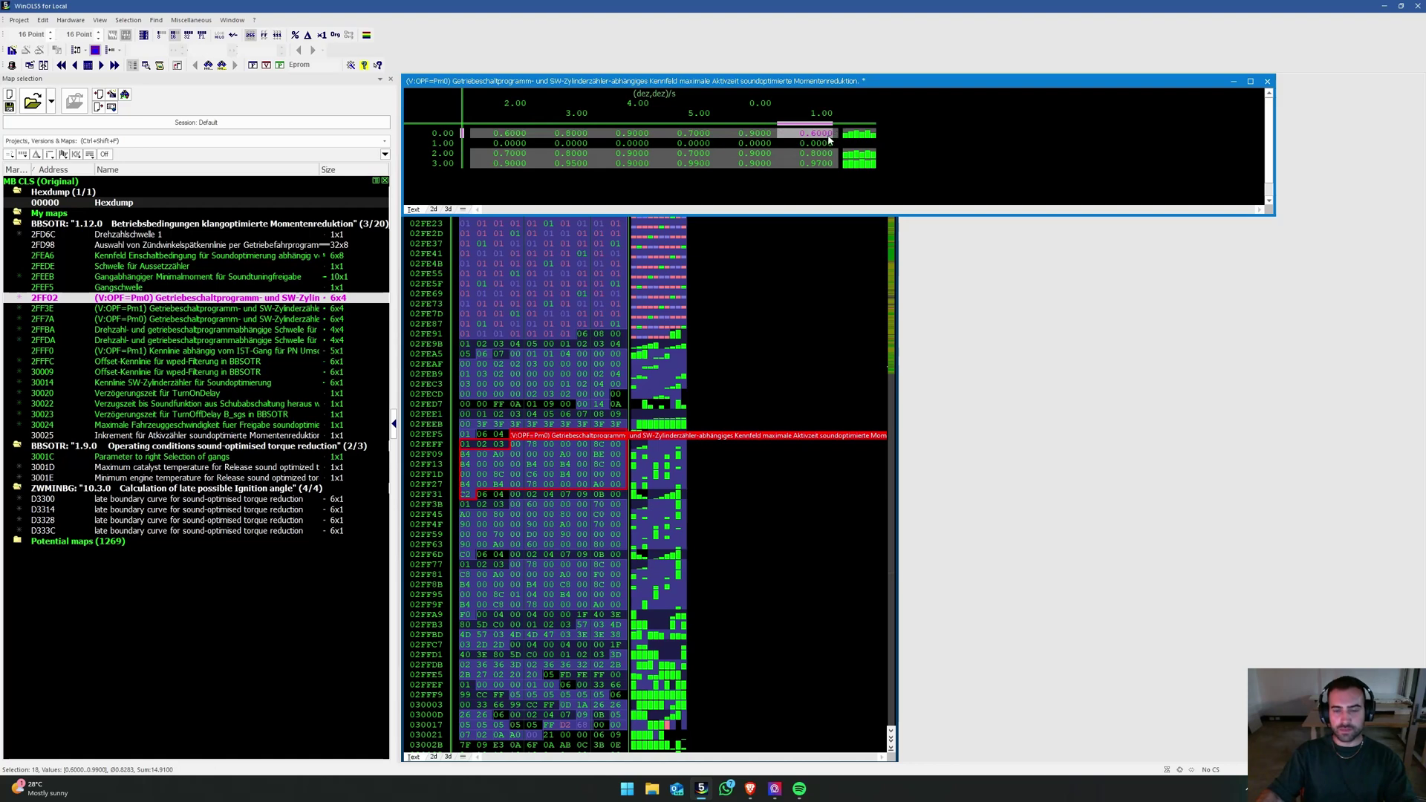
type("1")
key("Return")
left_click(501, 138)
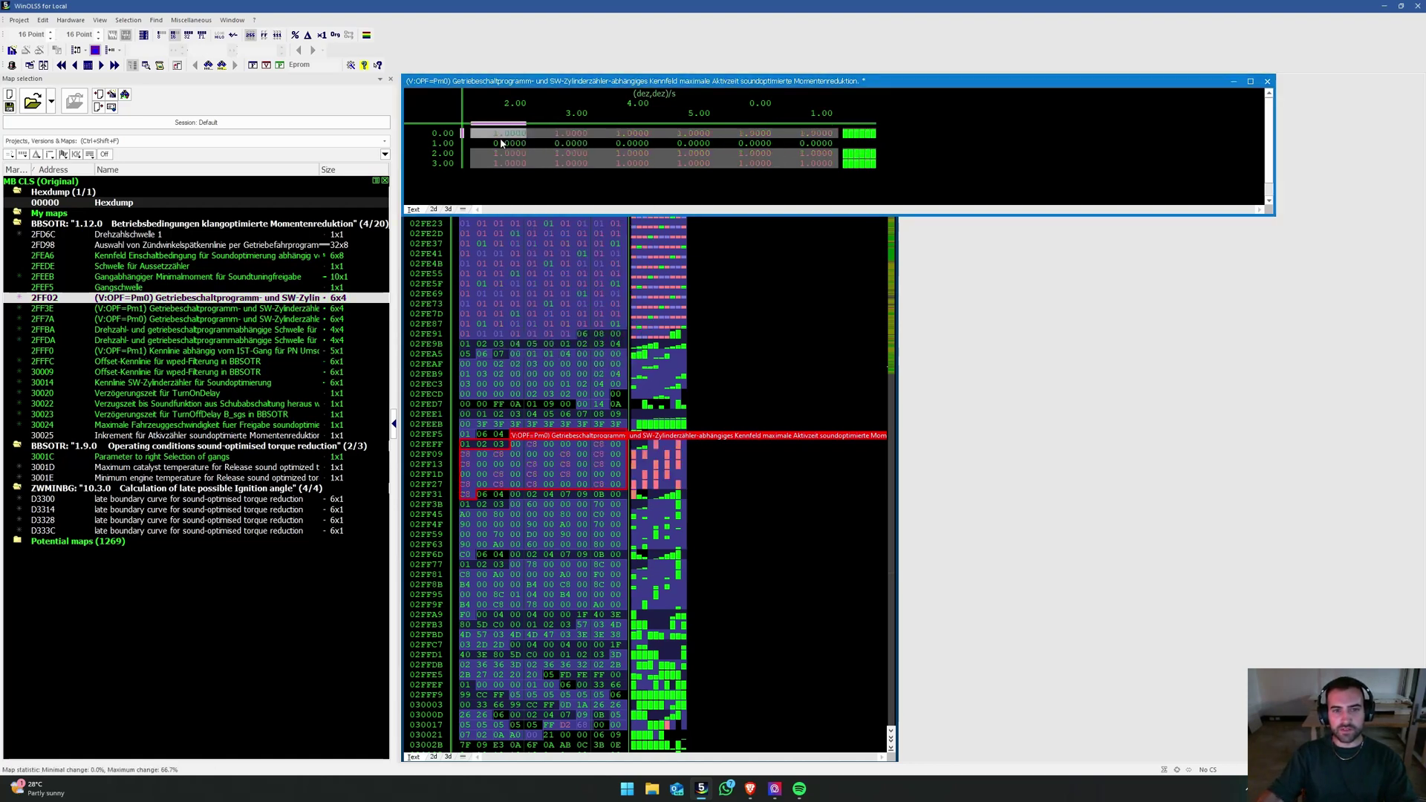
key("Left")
key("Left")
key("Left")
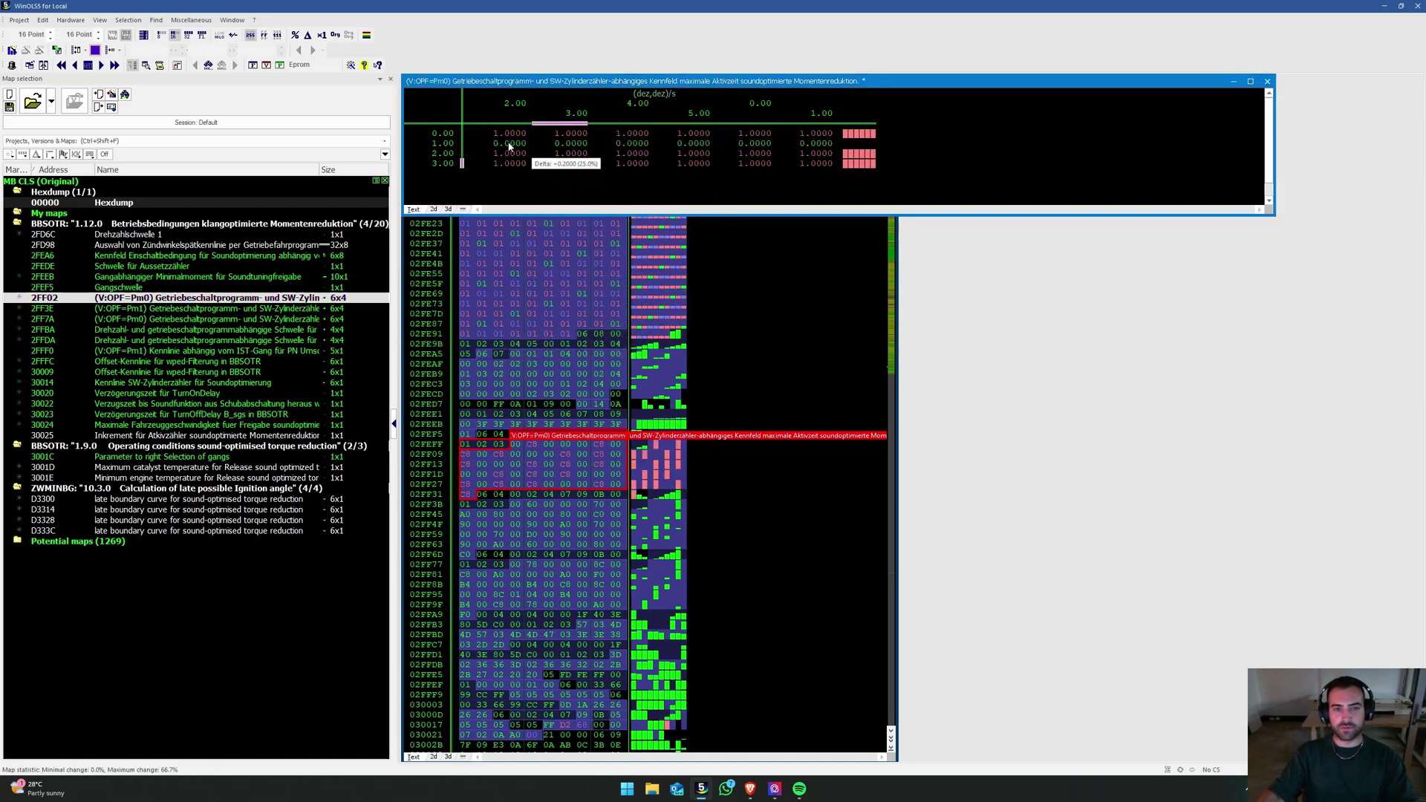
left_click_drag(509, 146, 817, 144)
Step: Copy the edited 2FF02 data block into the 2FF3E and 2FF7A maps in 16-bit view
key("Escape")
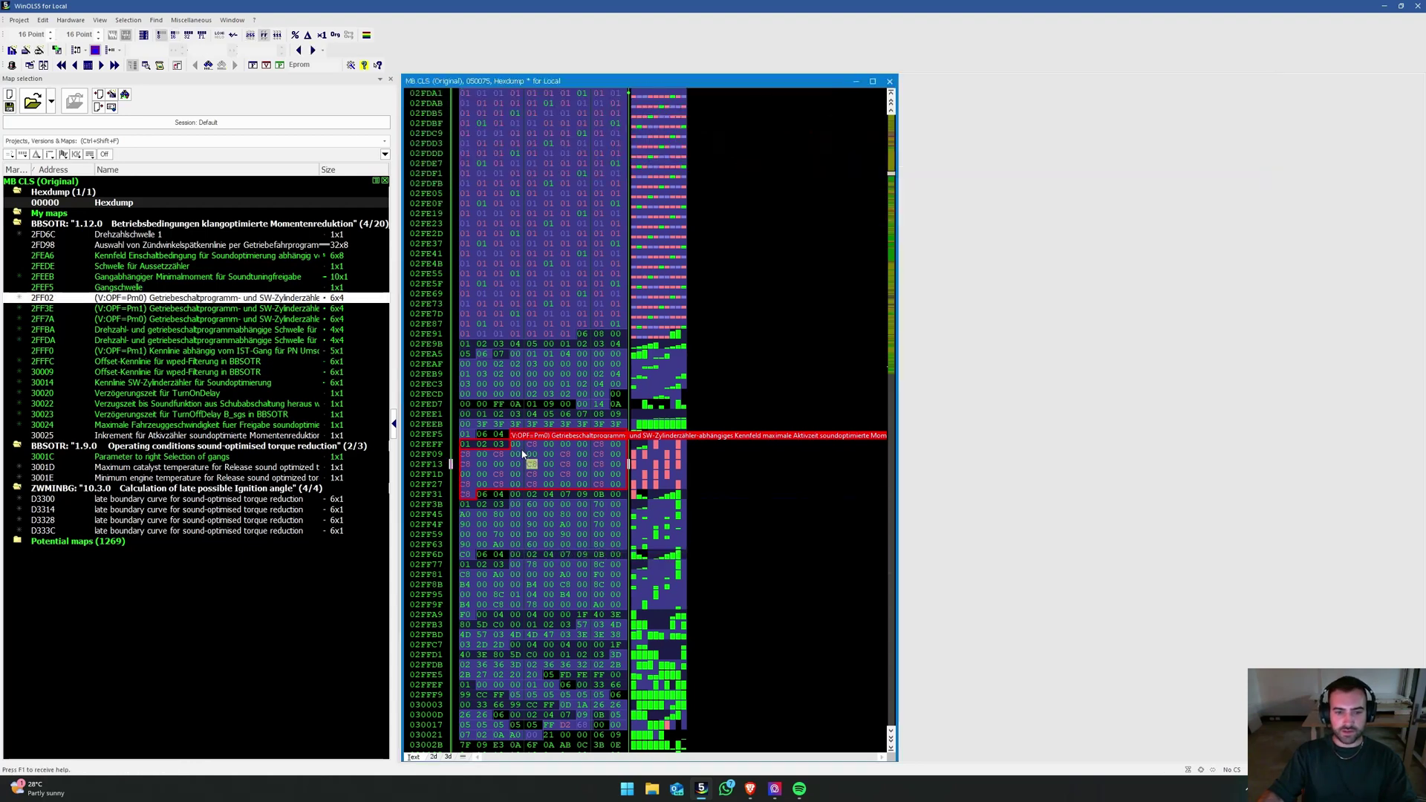
left_click(174, 34)
left_click_drag(499, 454, 587, 495)
key("ctrl+c")
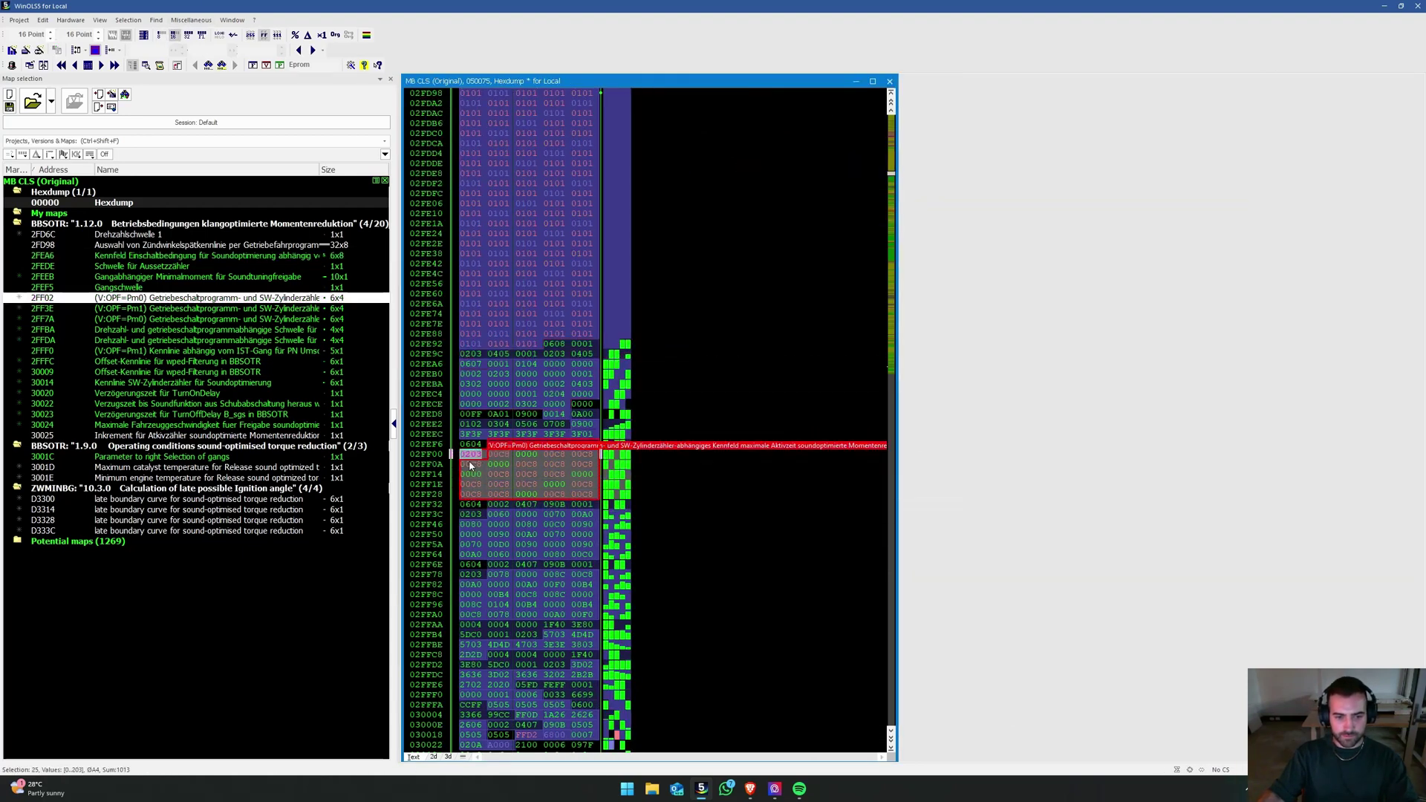
left_click(476, 465)
left_click(499, 514)
key("ctrl+v")
left_click(498, 574)
key("ctrl+v")
Step: Set the first row of the 2FFBA threshold map to 12
scroll(572, 613, "down", 3)
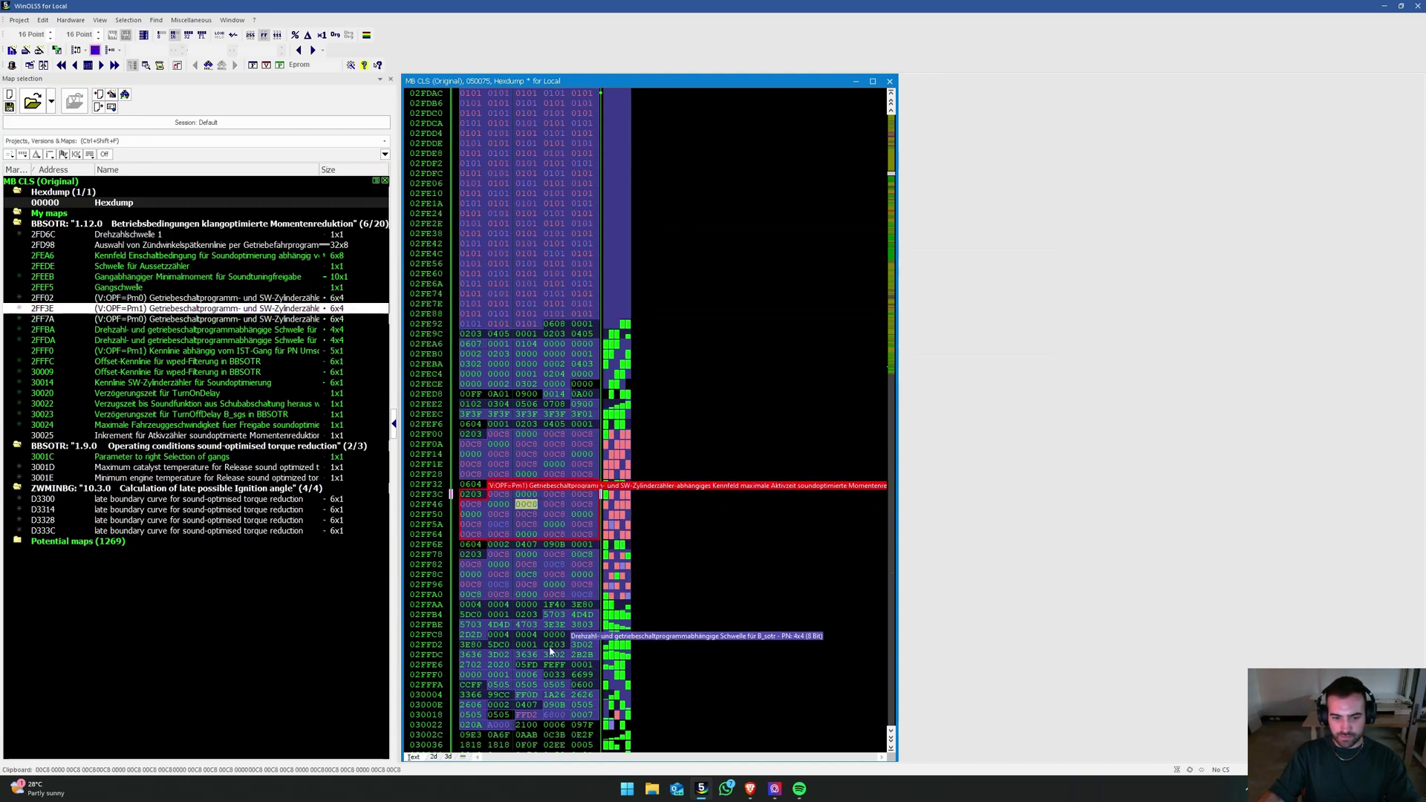
left_click(572, 610)
double_click(573, 612)
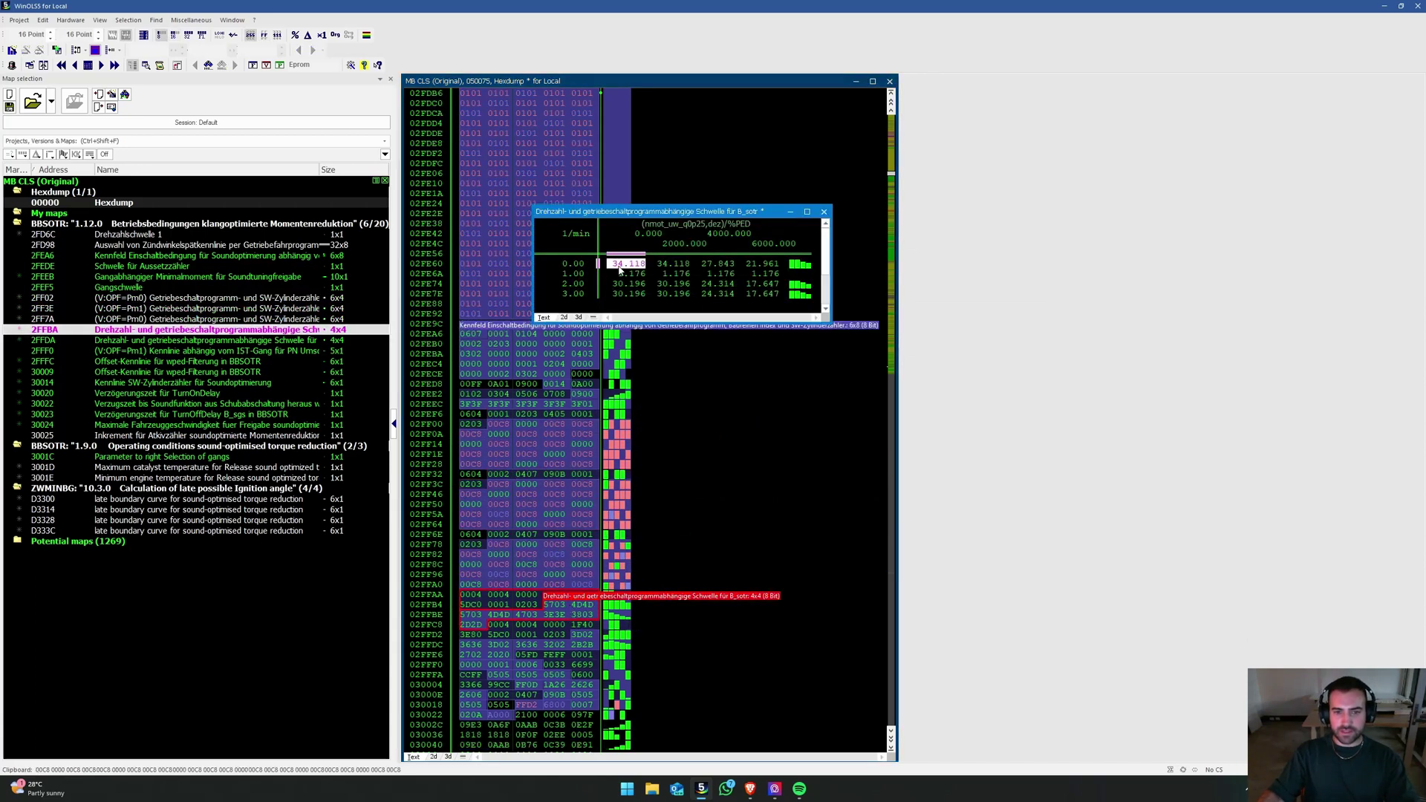
mouse_move(622, 264)
left_mouse_down()
mouse_move(777, 266)
mouse_move(698, 291)
mouse_move(623, 284)
left_mouse_up()
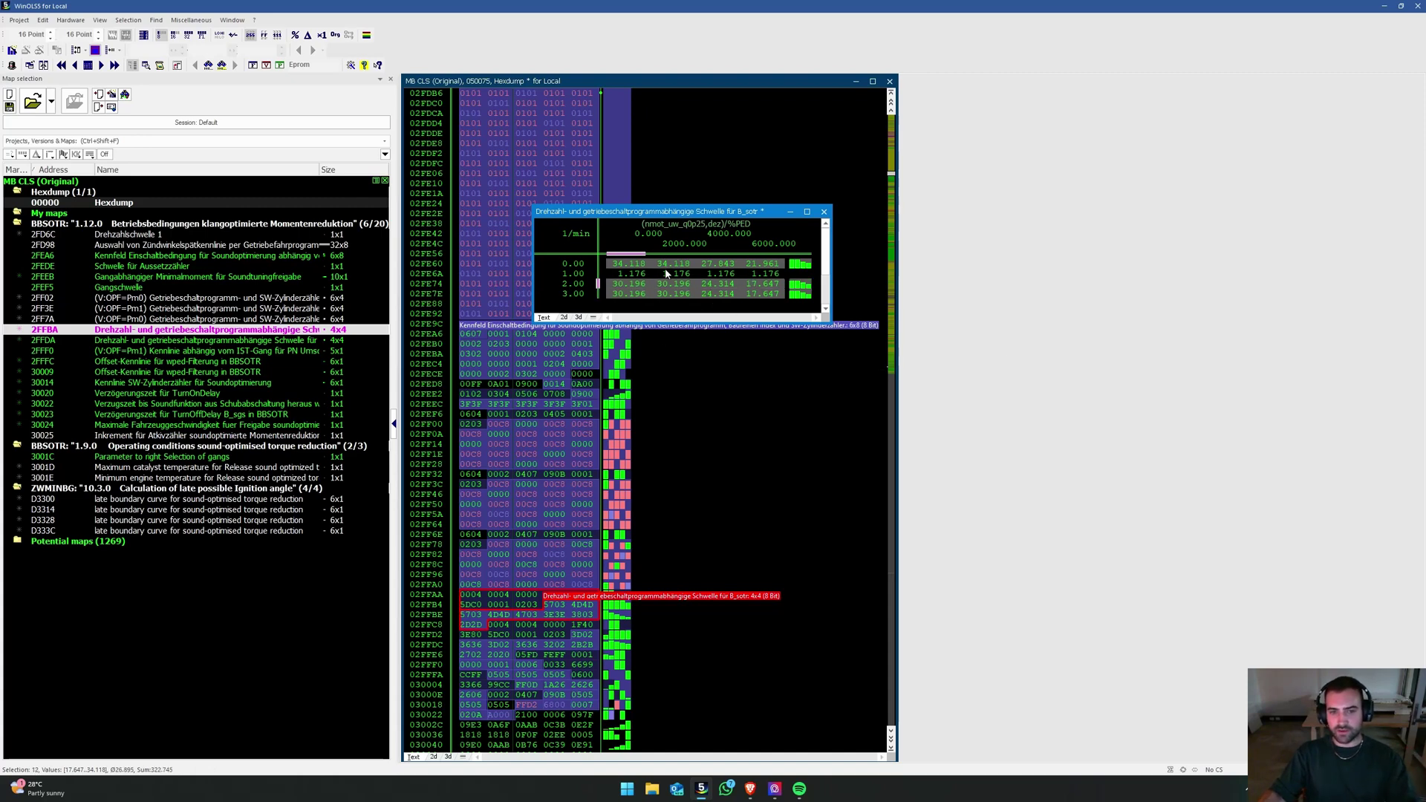
type("12")
key("Return")
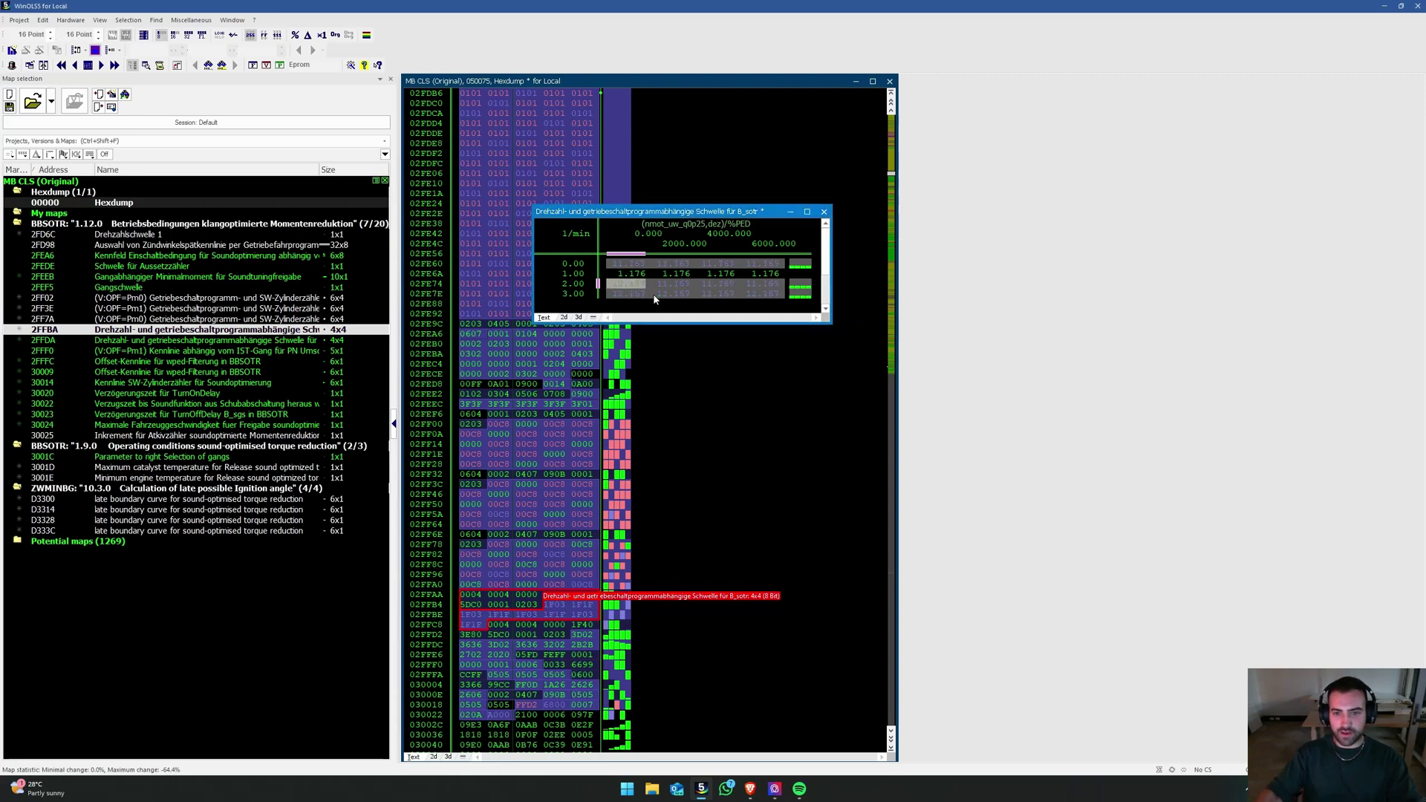
key("Escape")
Step: Open the 2FFDA threshold map and copy all of its values
key("Down")
key("Return")
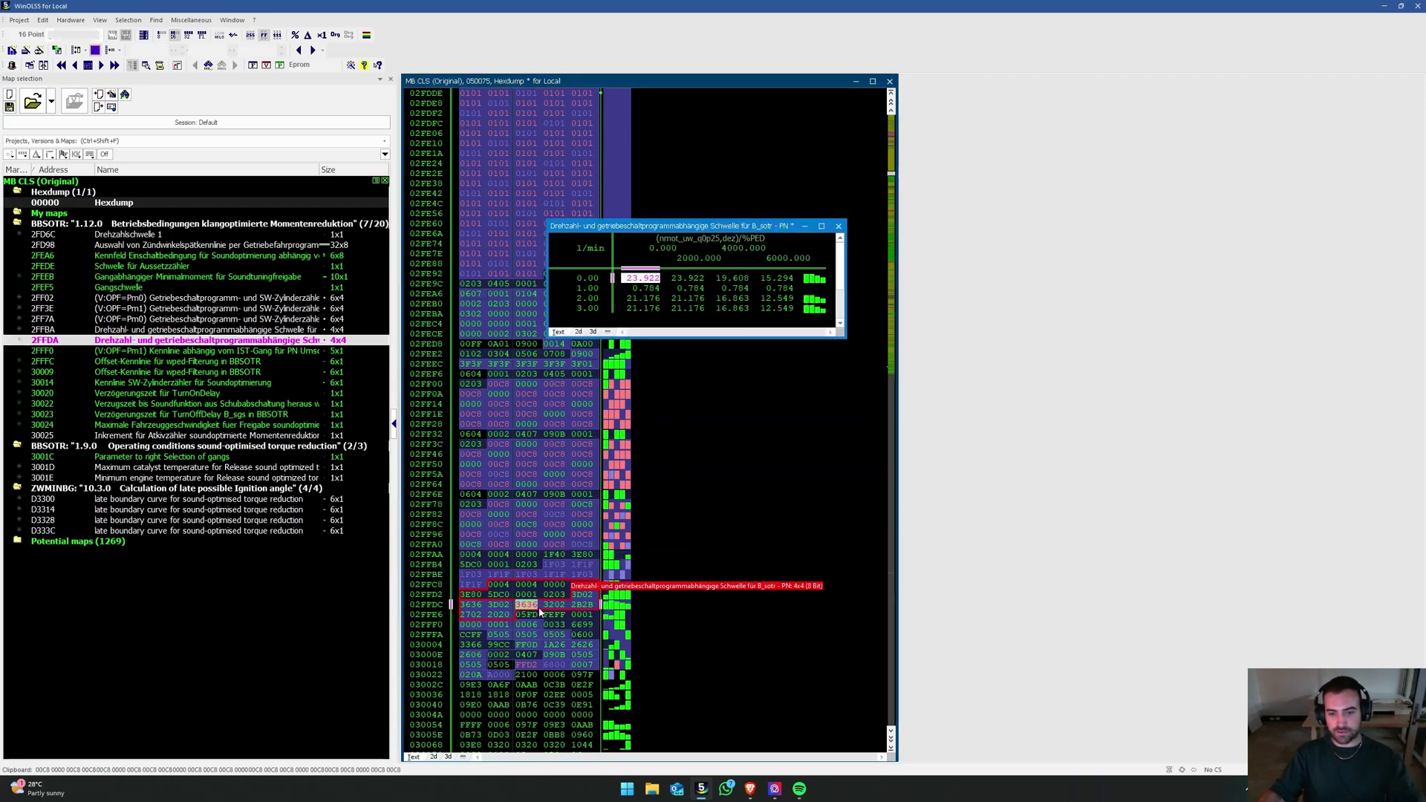
key("Escape")
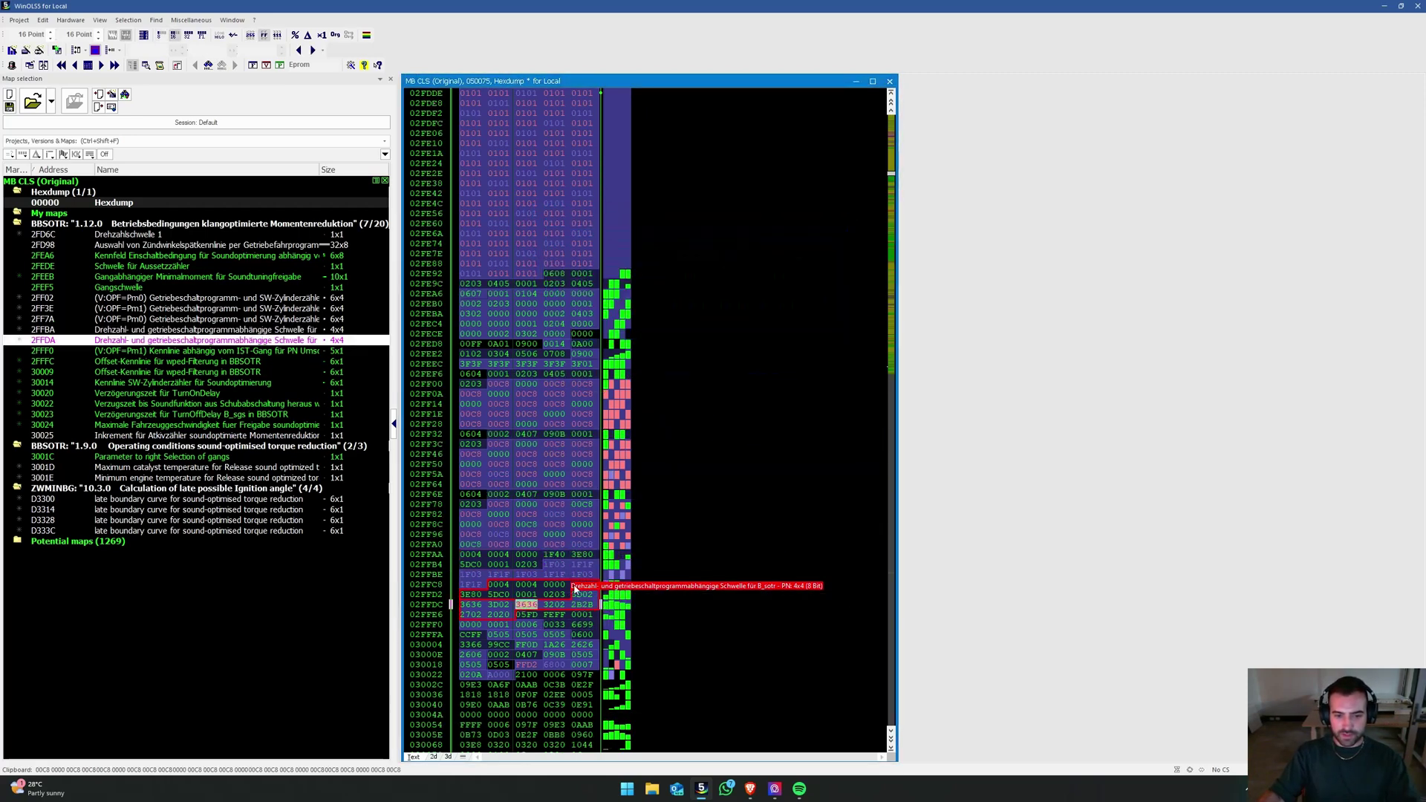
left_click(569, 574)
key("Return")
key("Escape")
left_click(578, 600)
key("Return")
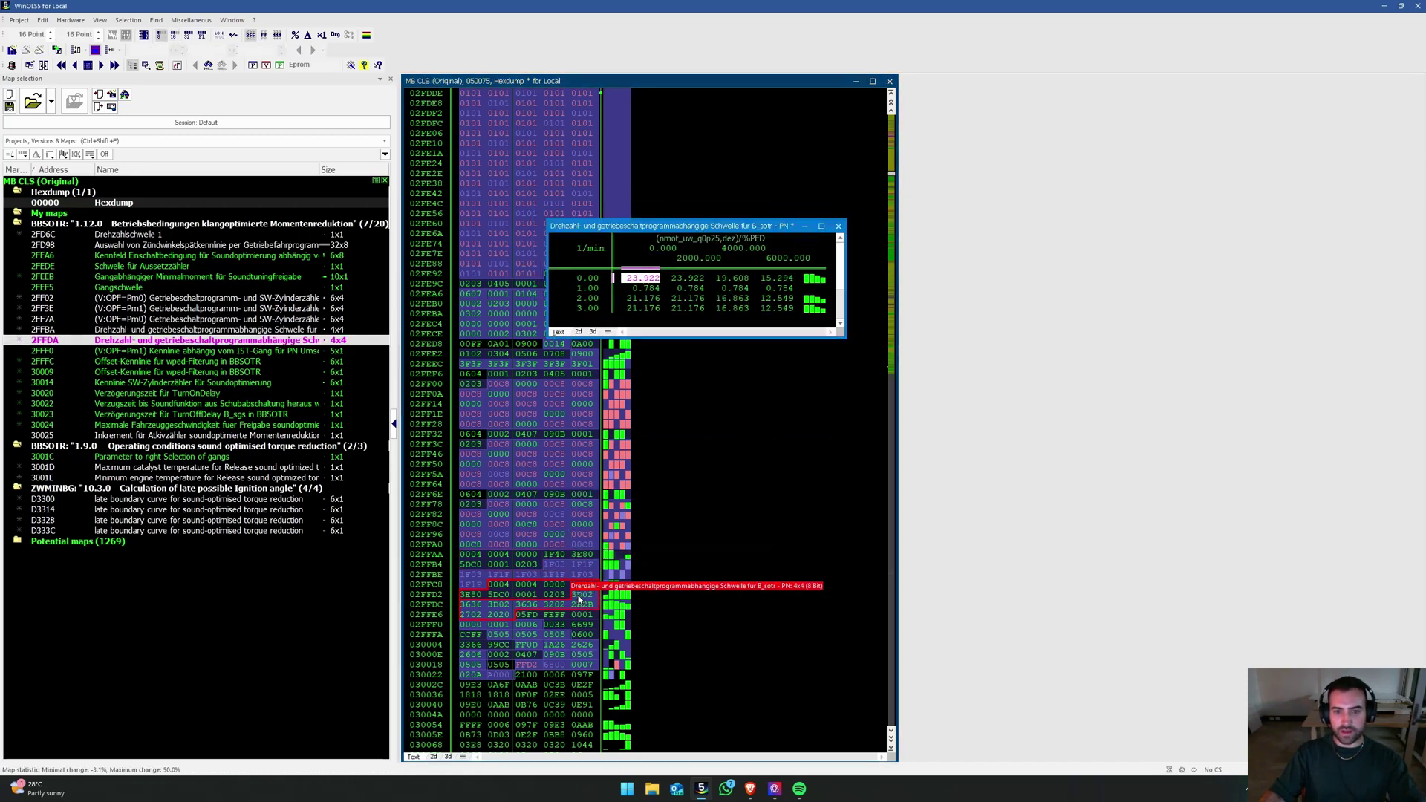
key("ctrl+c")
key("Escape")
Step: Translate the German name of the 2FFF0 gear-dependent curve in Google Translate
scroll(578, 600, "down", 1)
left_click(490, 615)
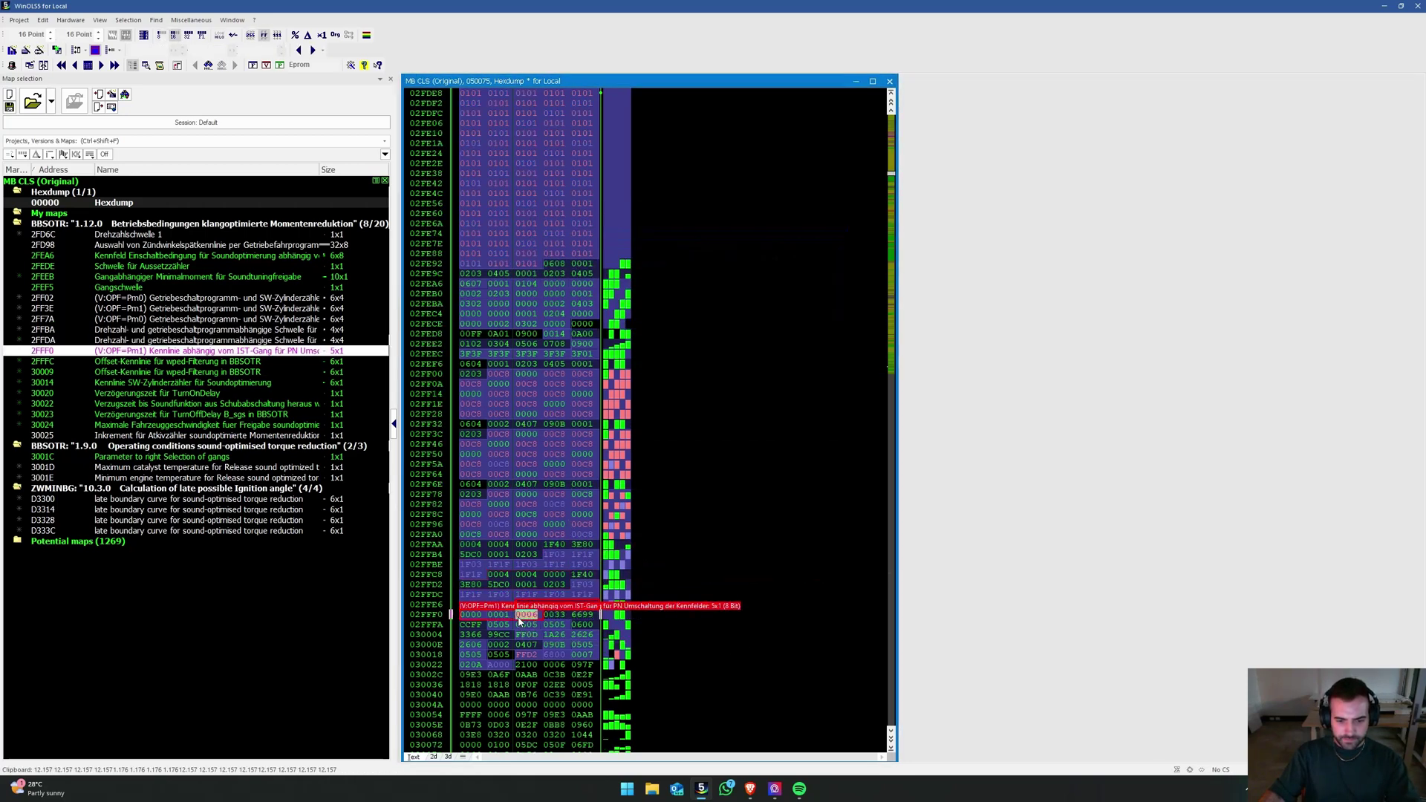
key("Return")
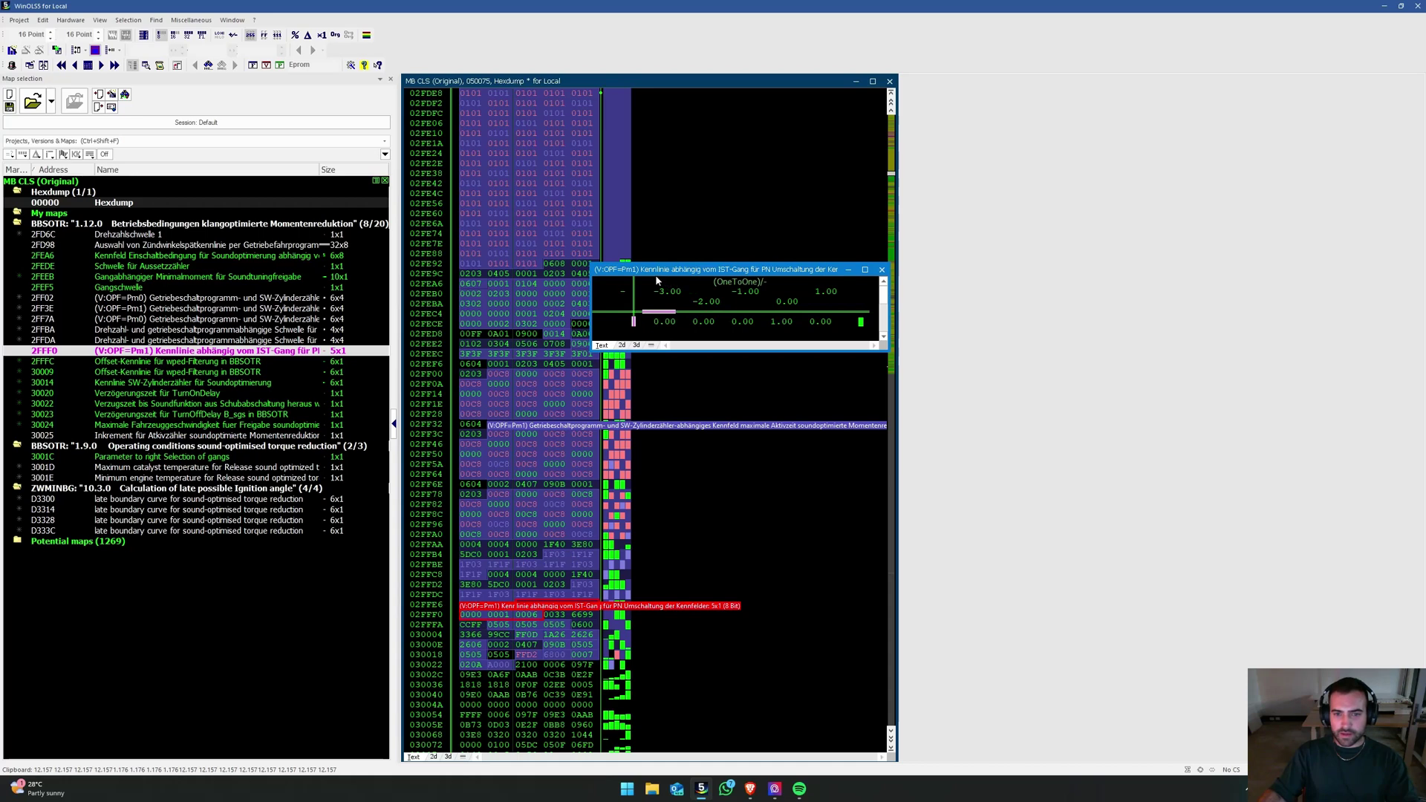
key("Escape")
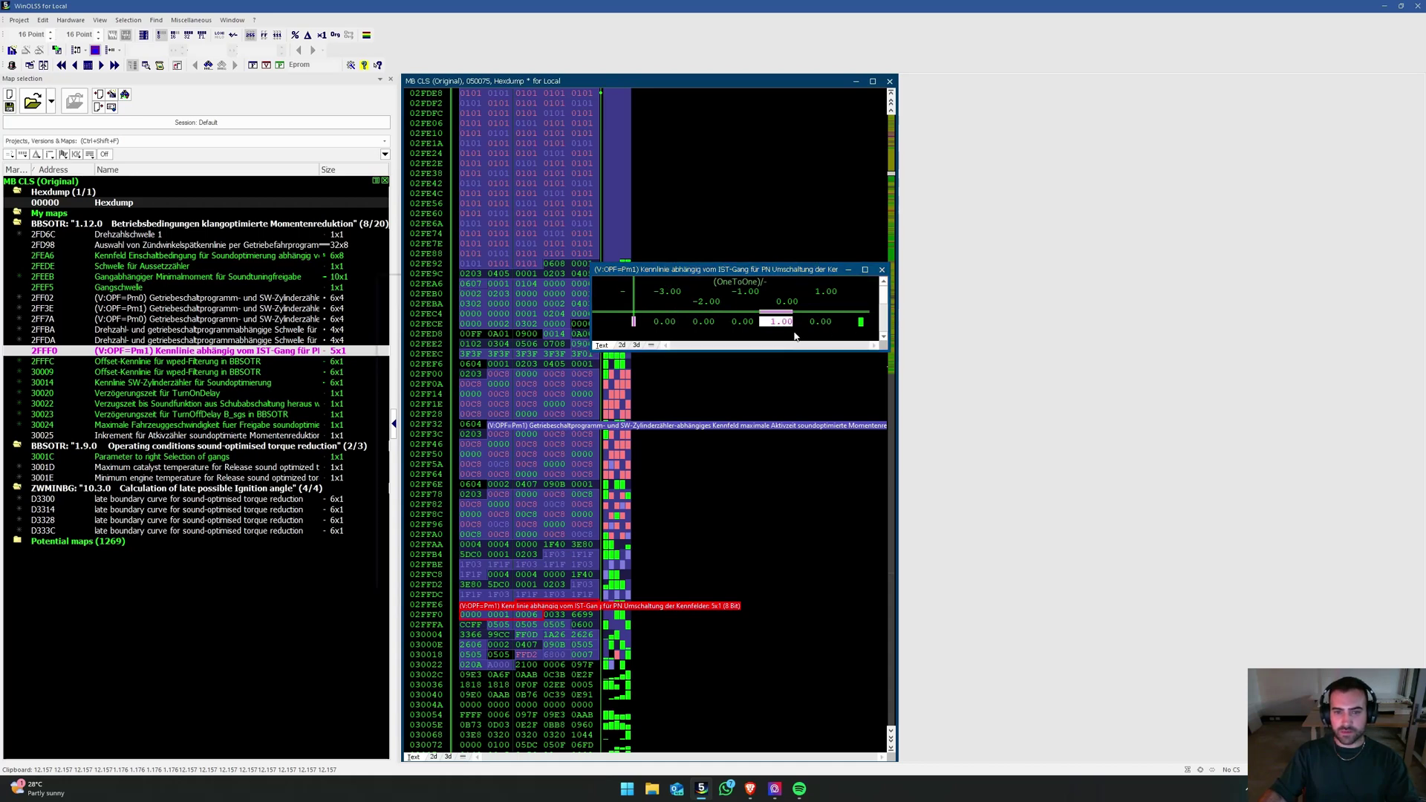
key("ctrl+e")
key("ctrl+c")
key("alt+Tab")
key("ctrl+a")
key("ctrl+v")
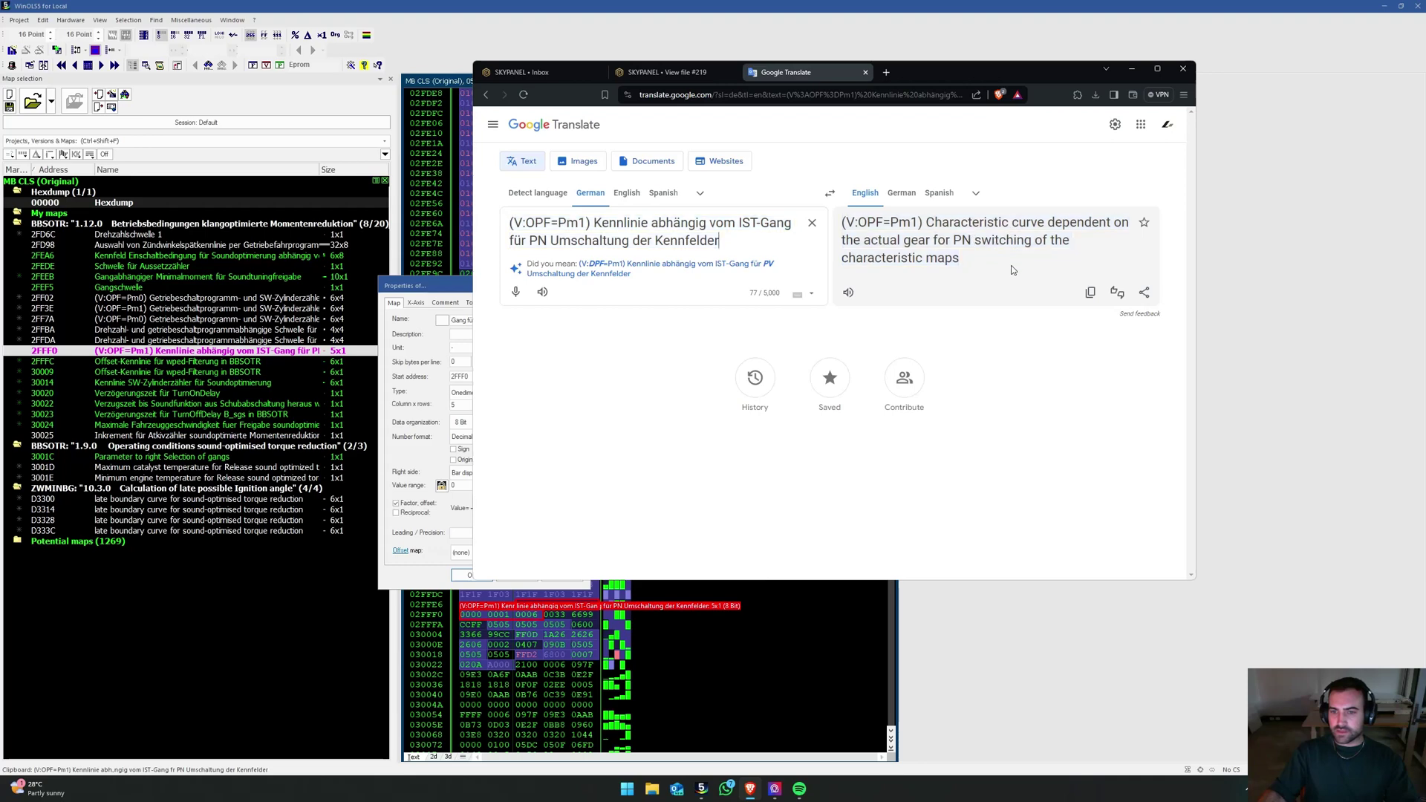
key("alt+Tab")
key("alt+Tab")
Step: Switch the hexdump to 8-bit and inspect the wped-filtering offset curve after 2FFF0
key("Escape")
key("Escape")
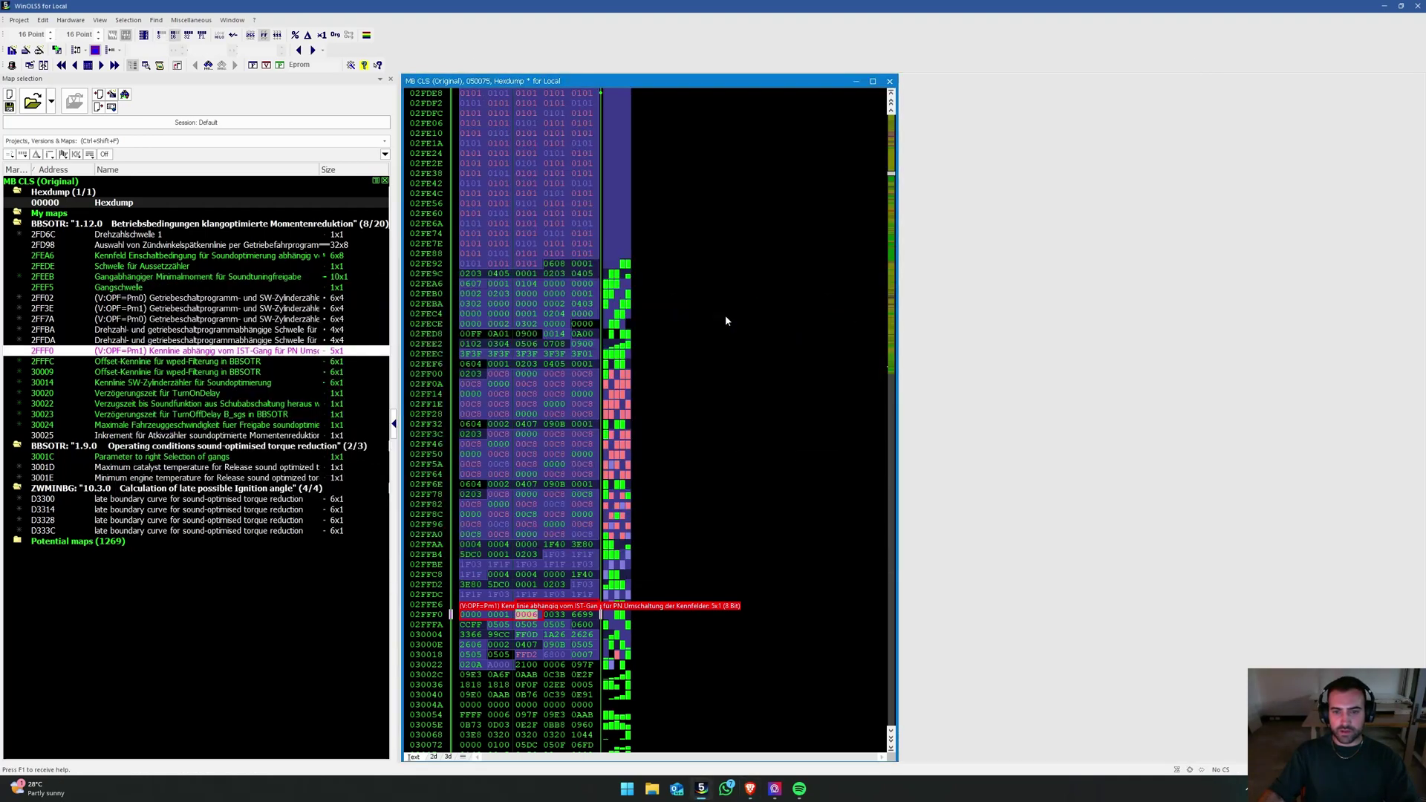
key("8")
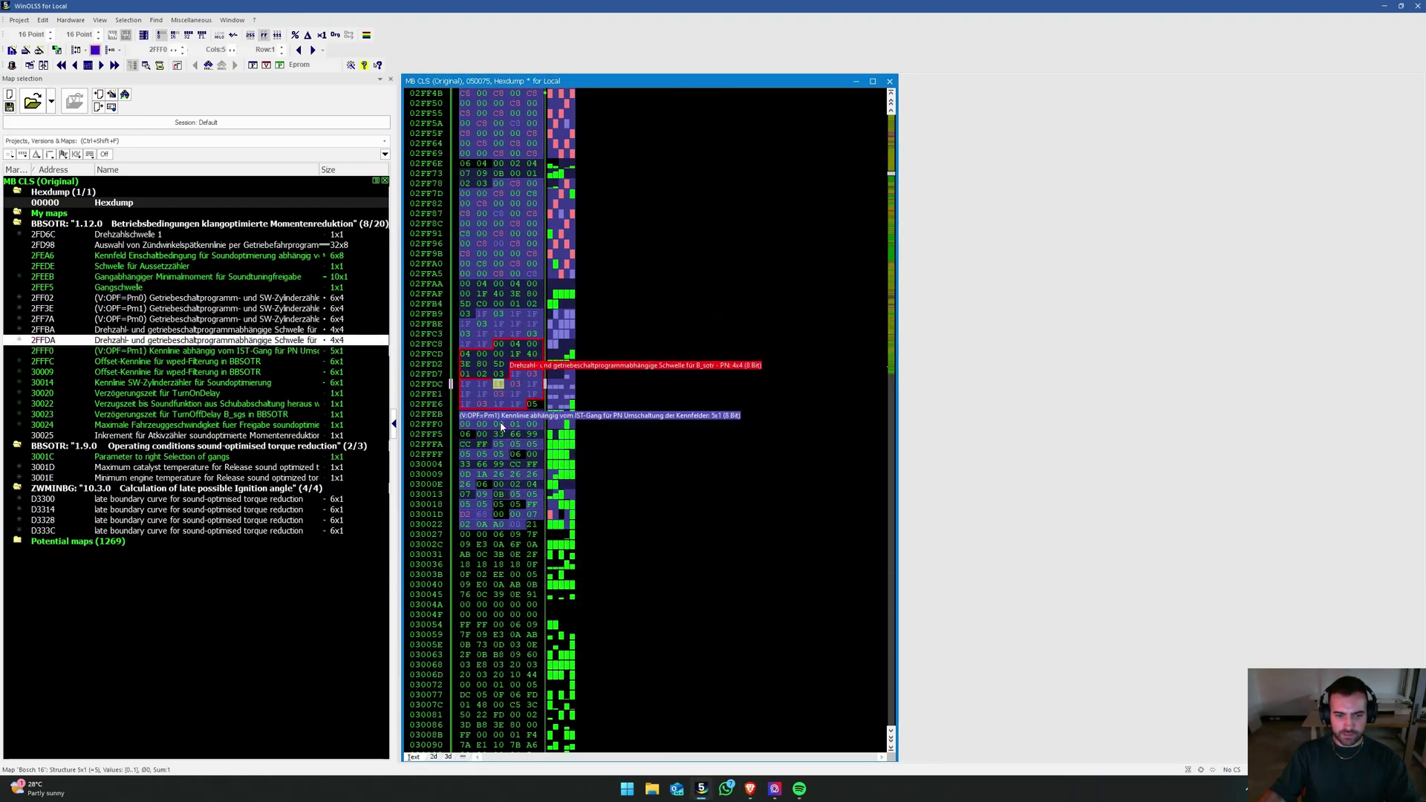
left_click_drag(531, 424, 474, 425)
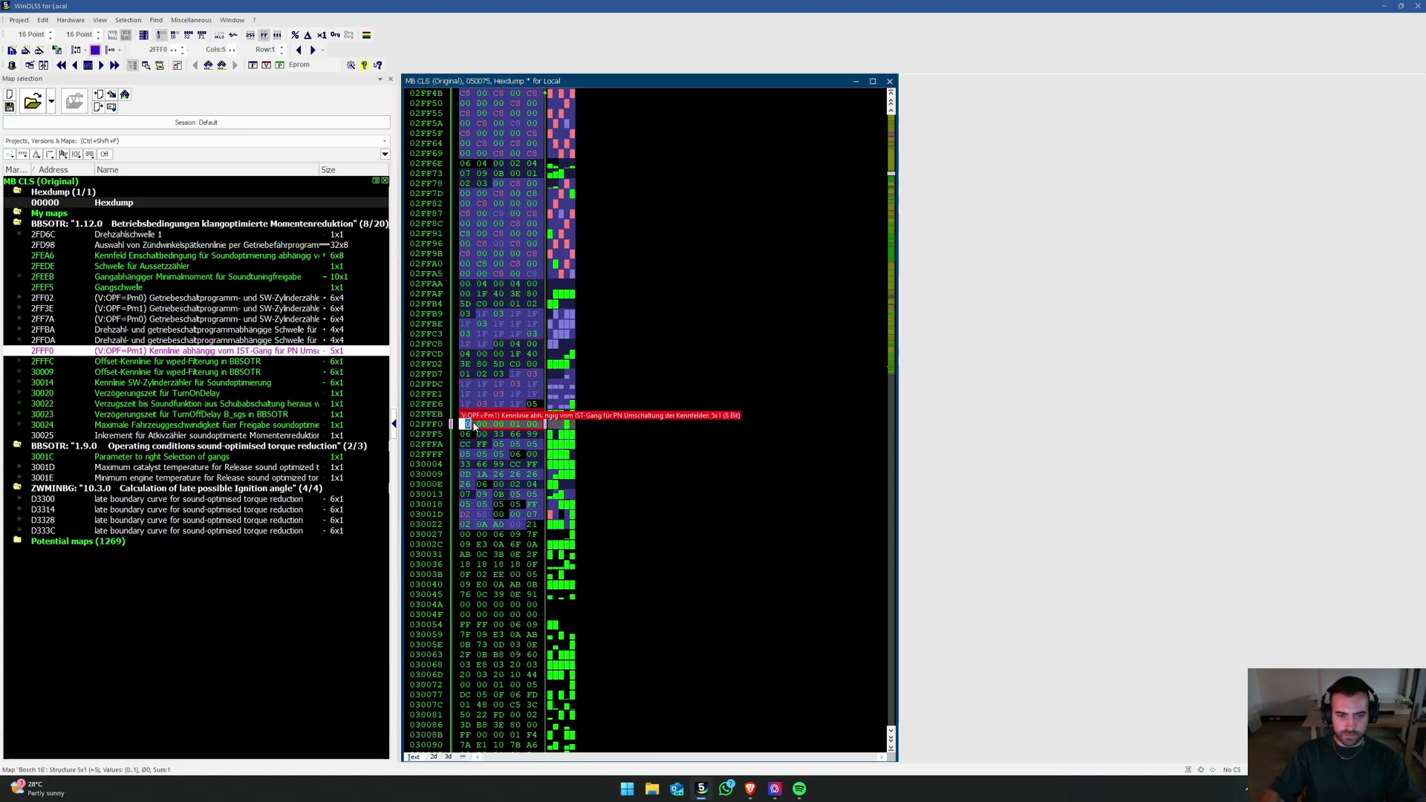
double_click(495, 458)
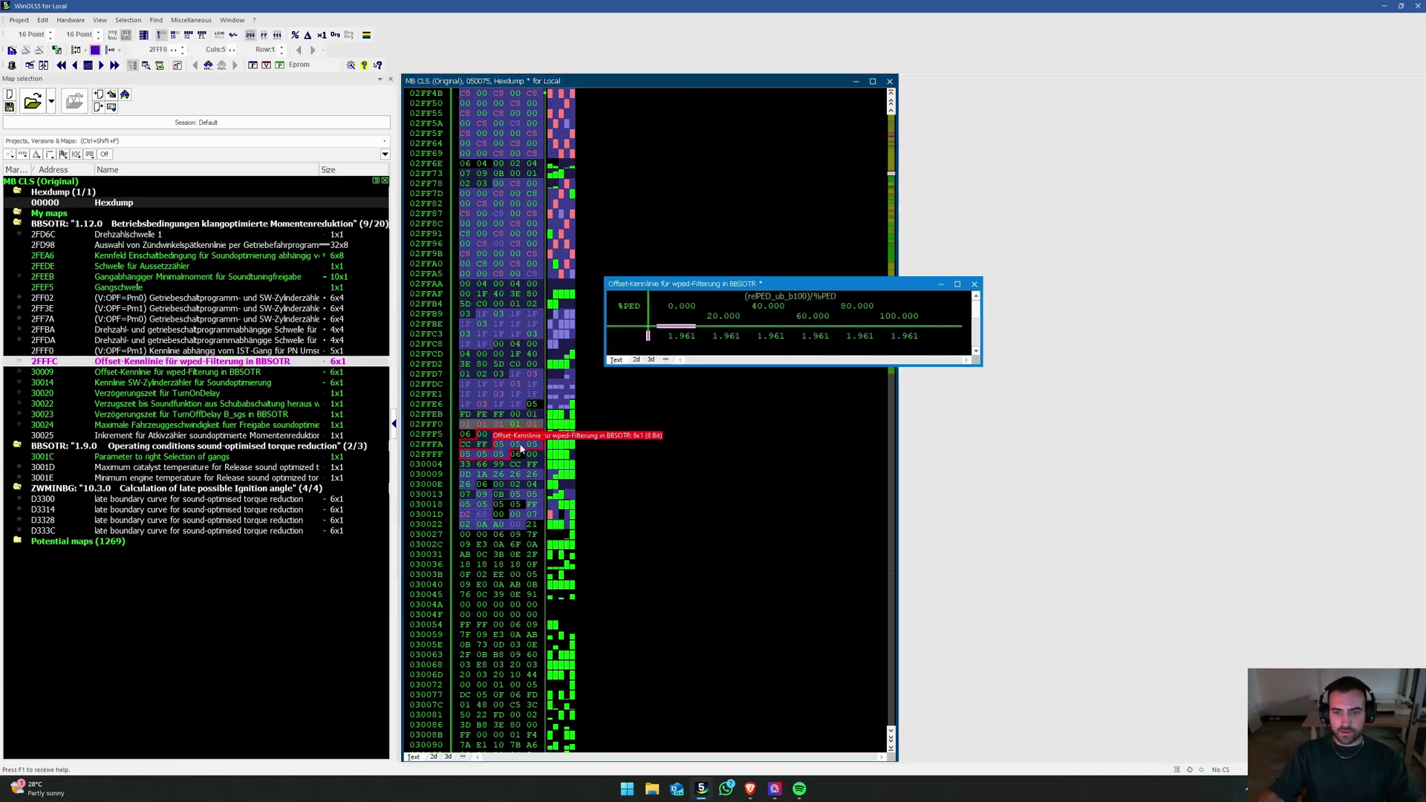
key("Escape")
Step: Set all six values of the SW cylinder-counter curve to 1.000
double_click(517, 496)
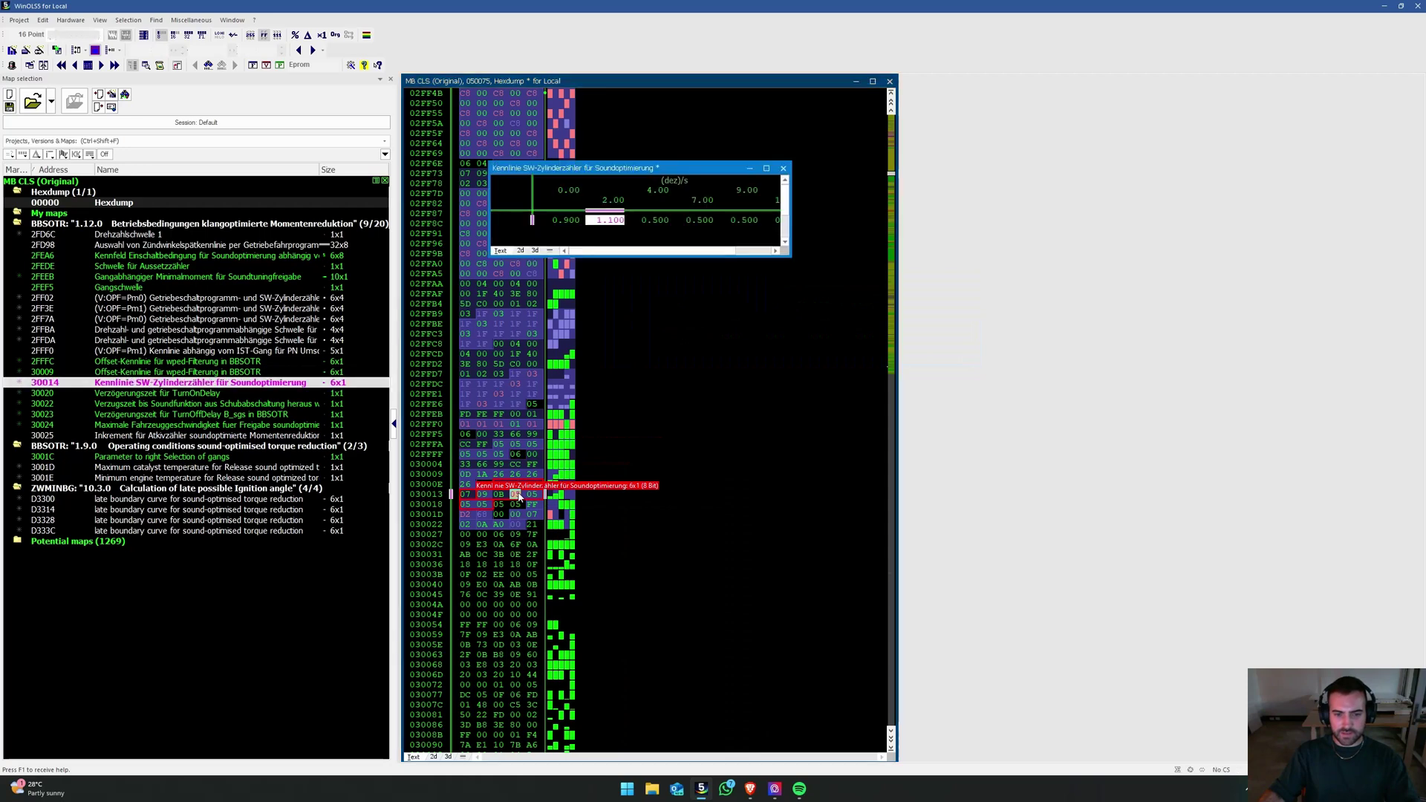
left_click(609, 220)
key("ctrl+e")
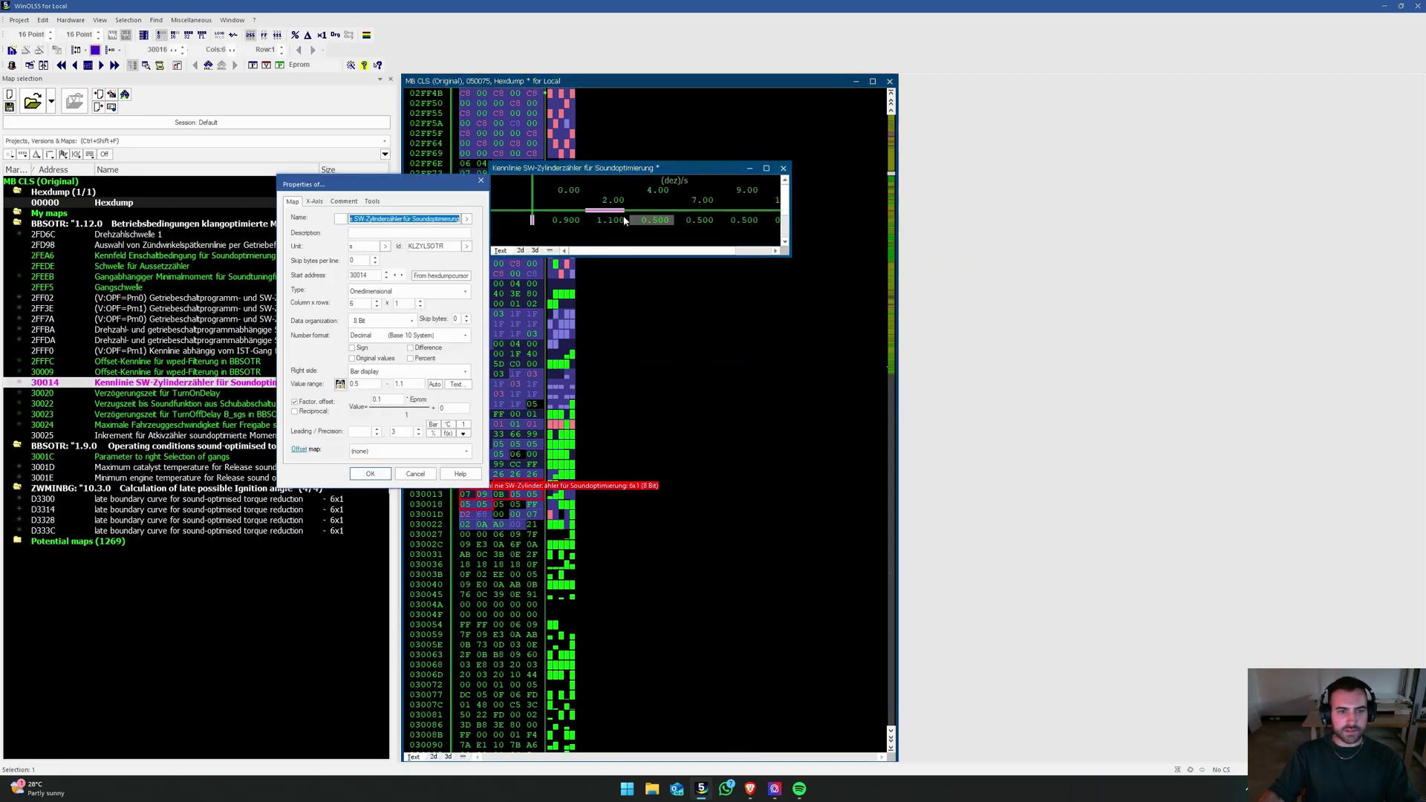
key("Escape")
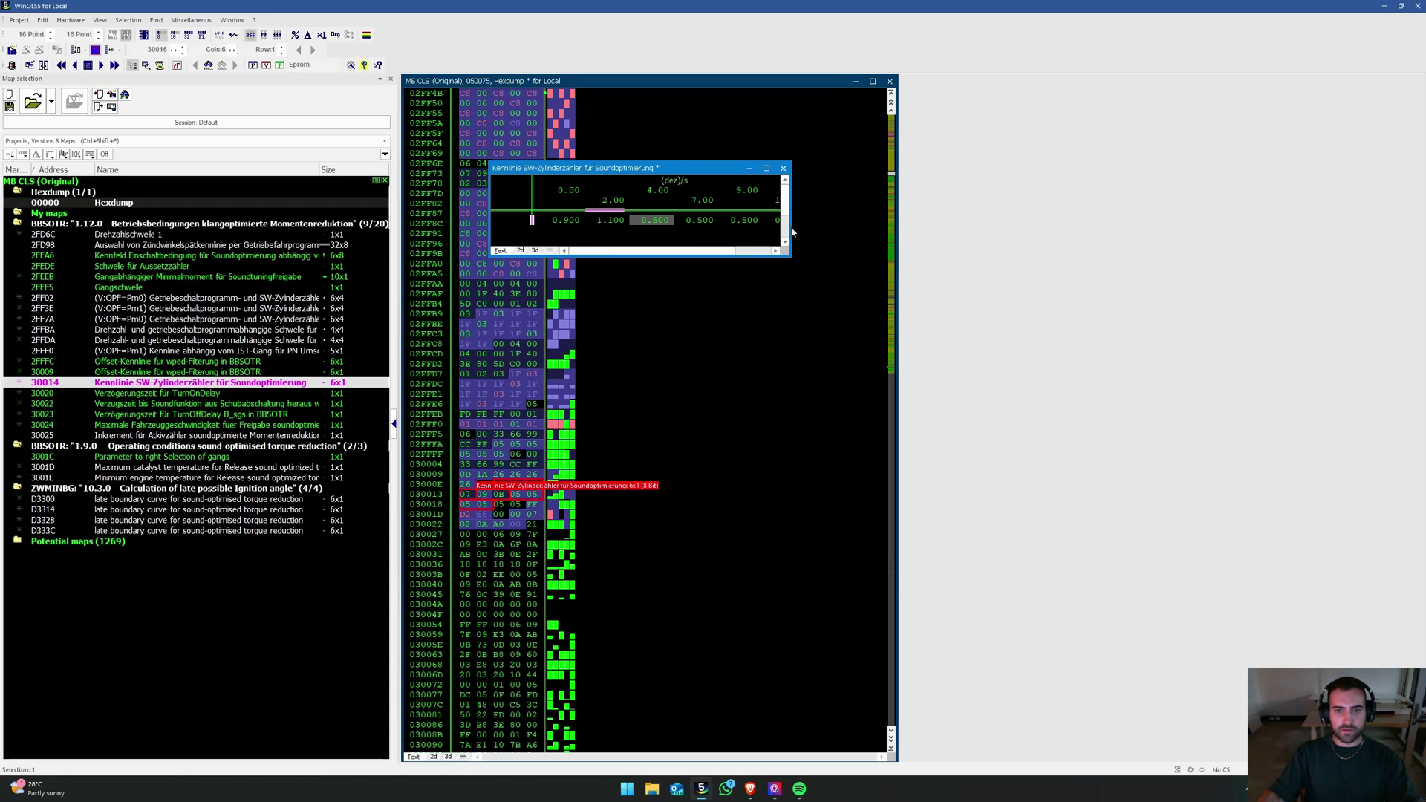
left_click_drag(793, 230, 1192, 230)
left_click(749, 217)
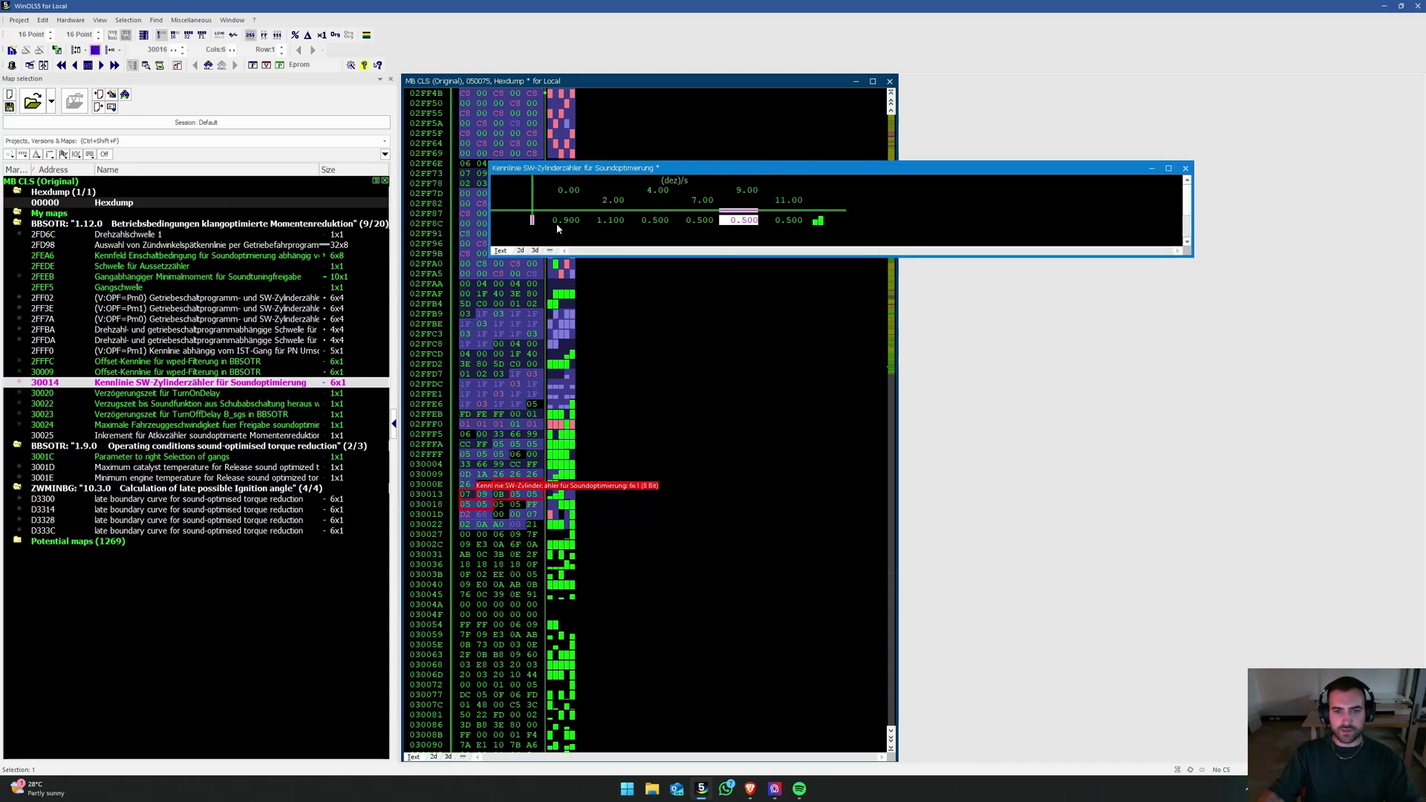
key("ctrl+a")
type("1")
key("Return")
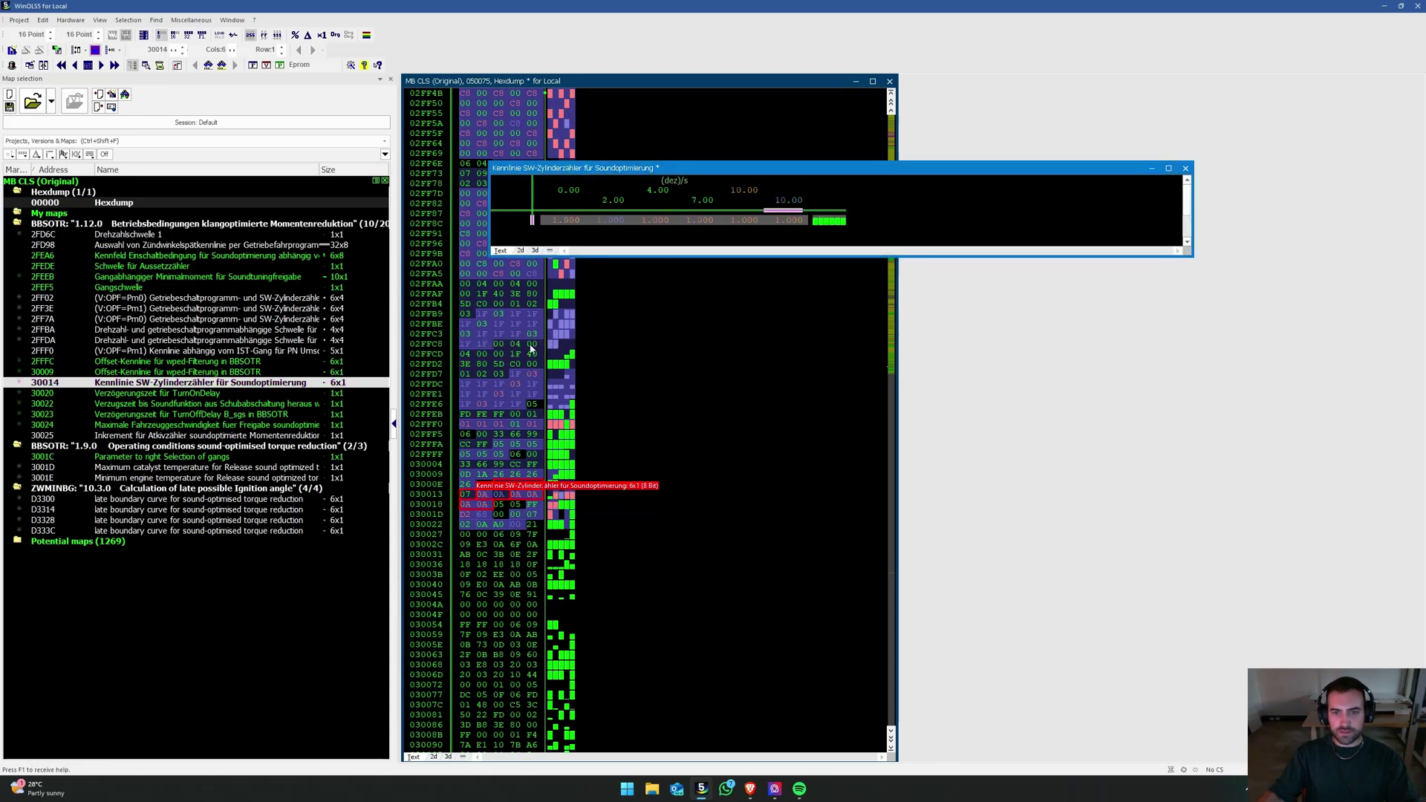
key("Escape")
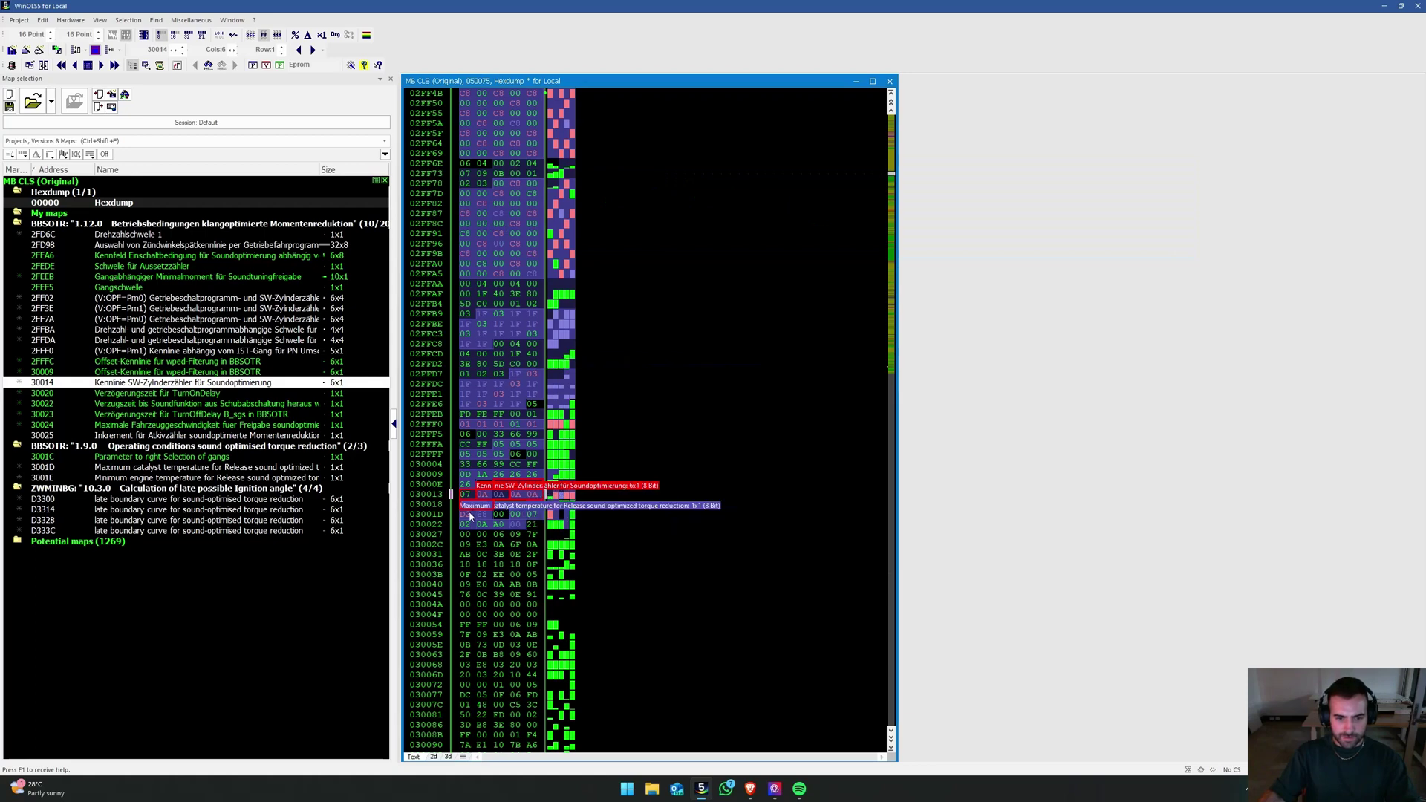
Step: Check TurnOnDelay at 30020 and set TurnOffDelay at 30023 to 0.300
left_click(481, 514)
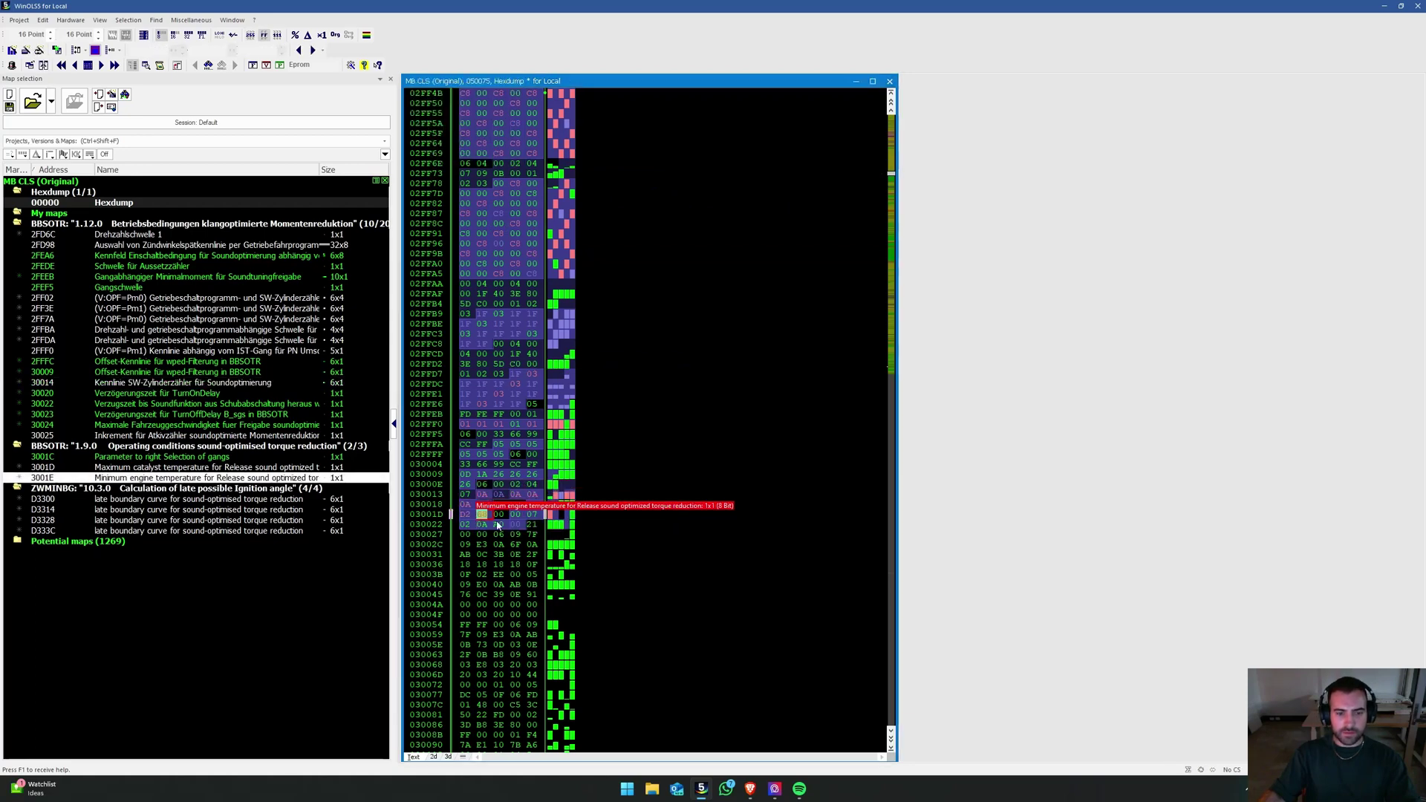
left_click(517, 514)
double_click(523, 517)
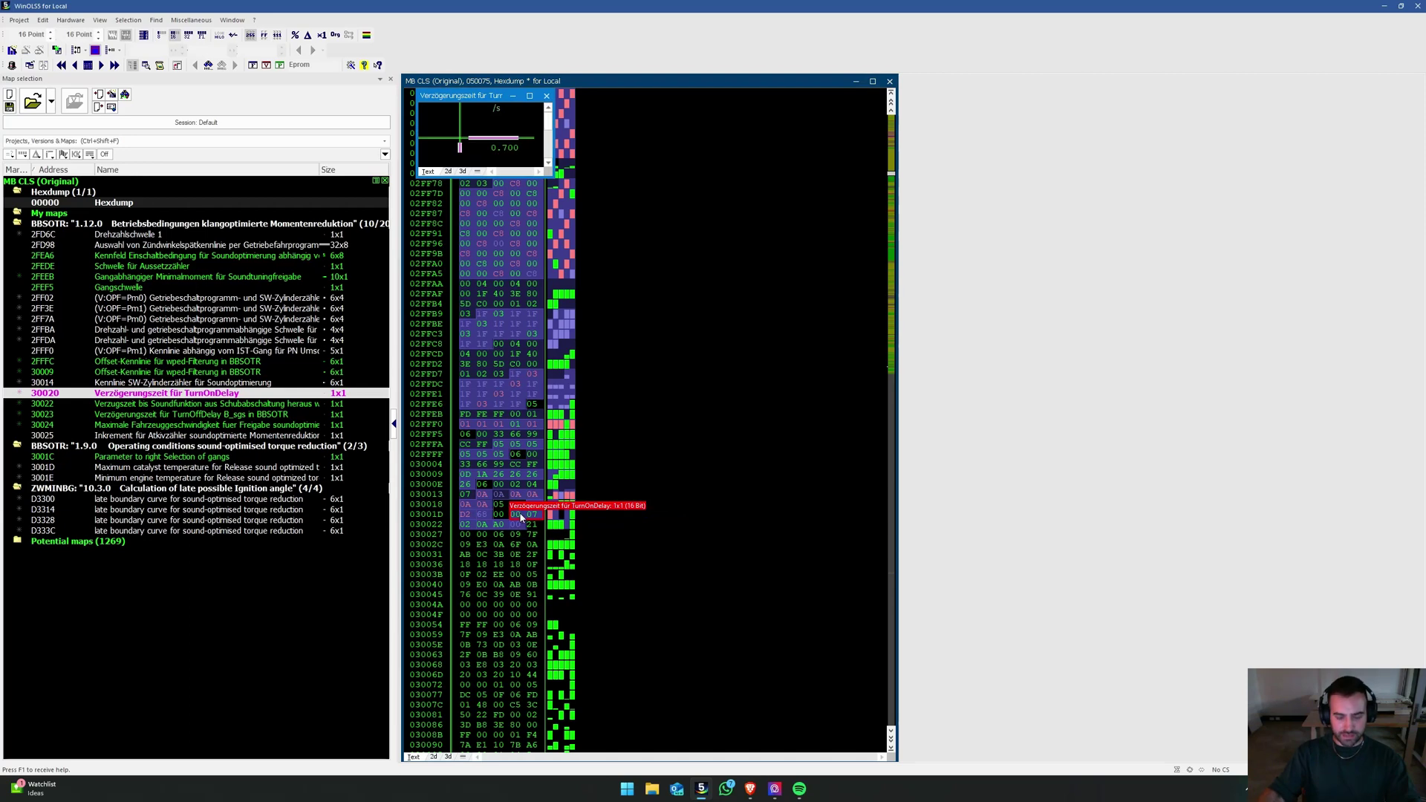
key("Return")
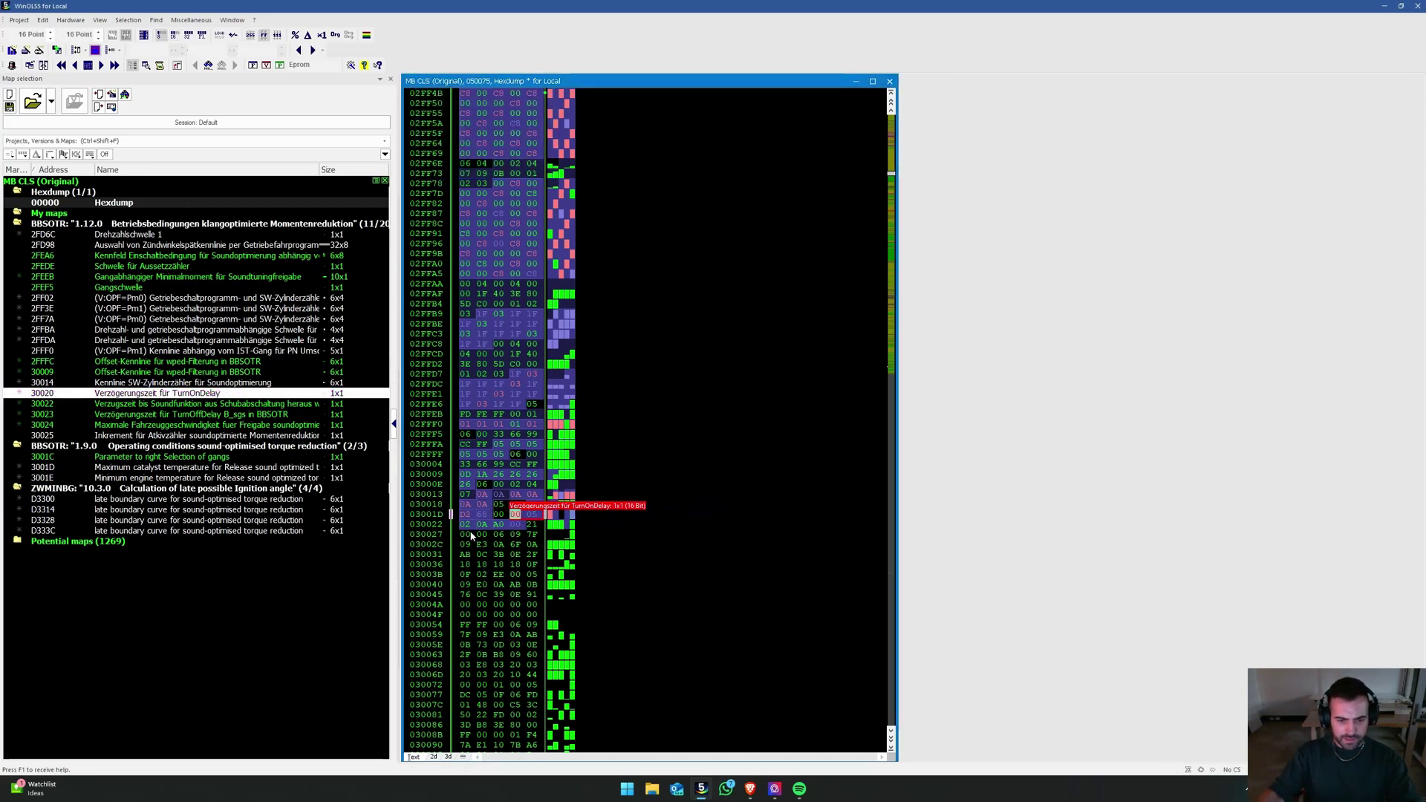
left_click(483, 525)
double_click(492, 528)
key("Return")
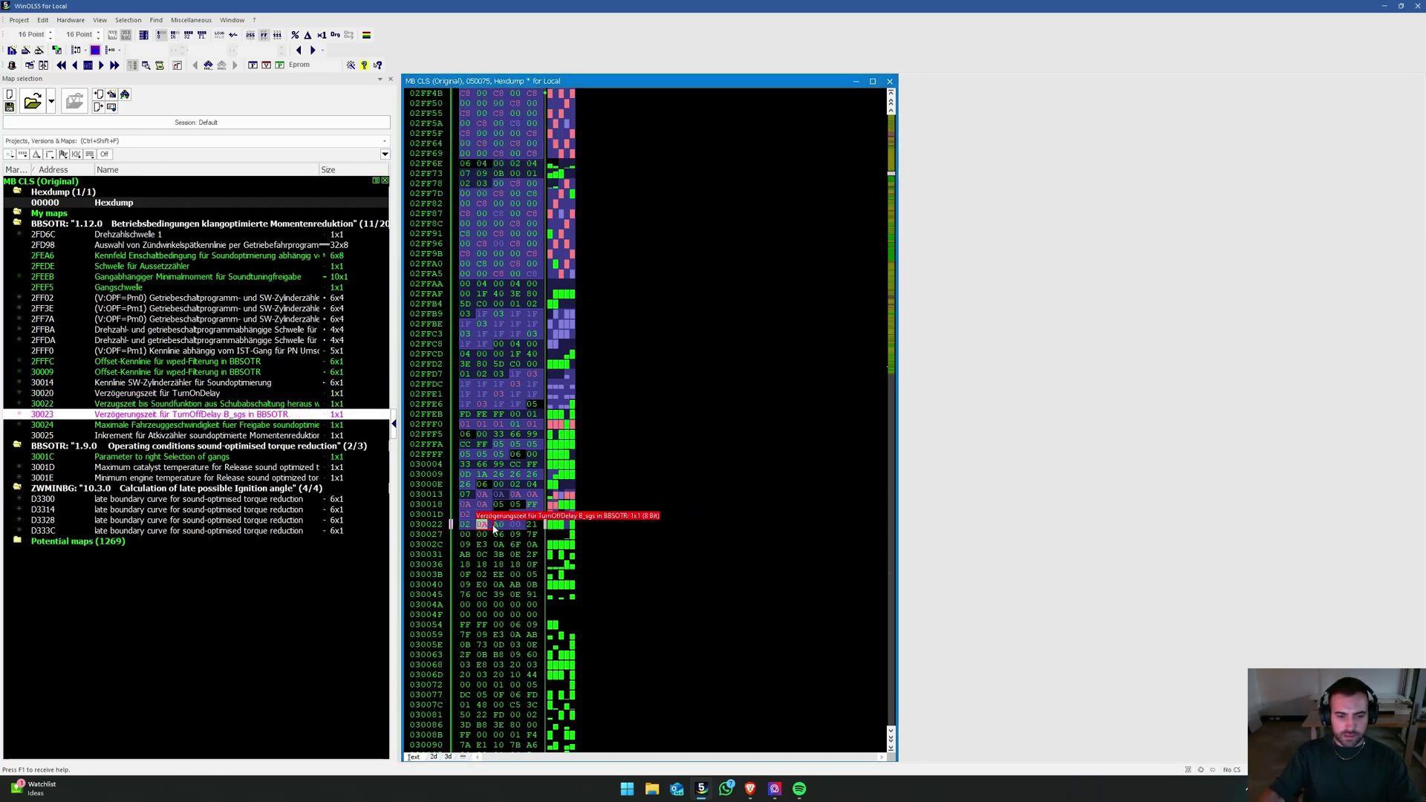
double_click(489, 528)
type("0.3")
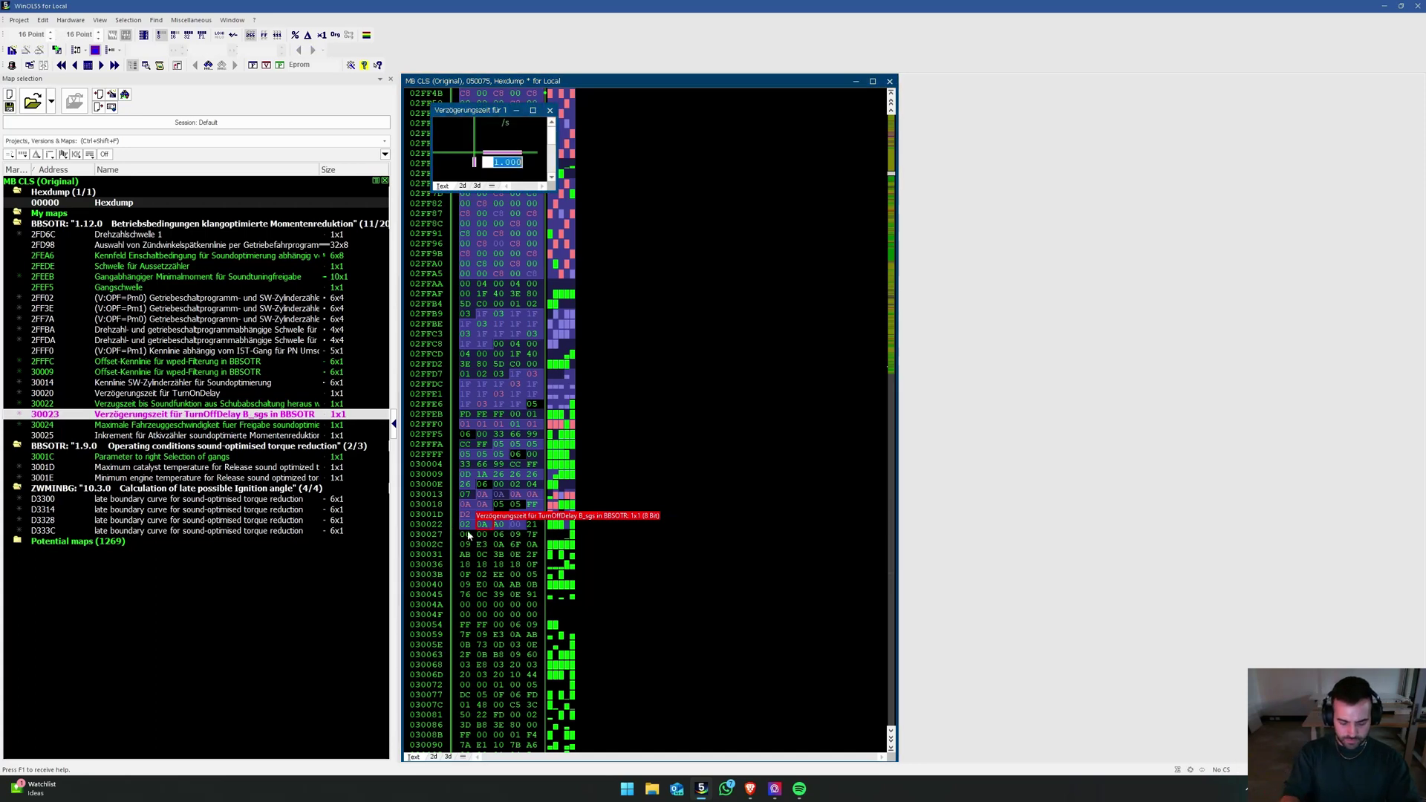
key("Return")
Step: Enter 318.75 as the maximum vehicle speed for release at 30024
key("Return")
left_click(502, 525)
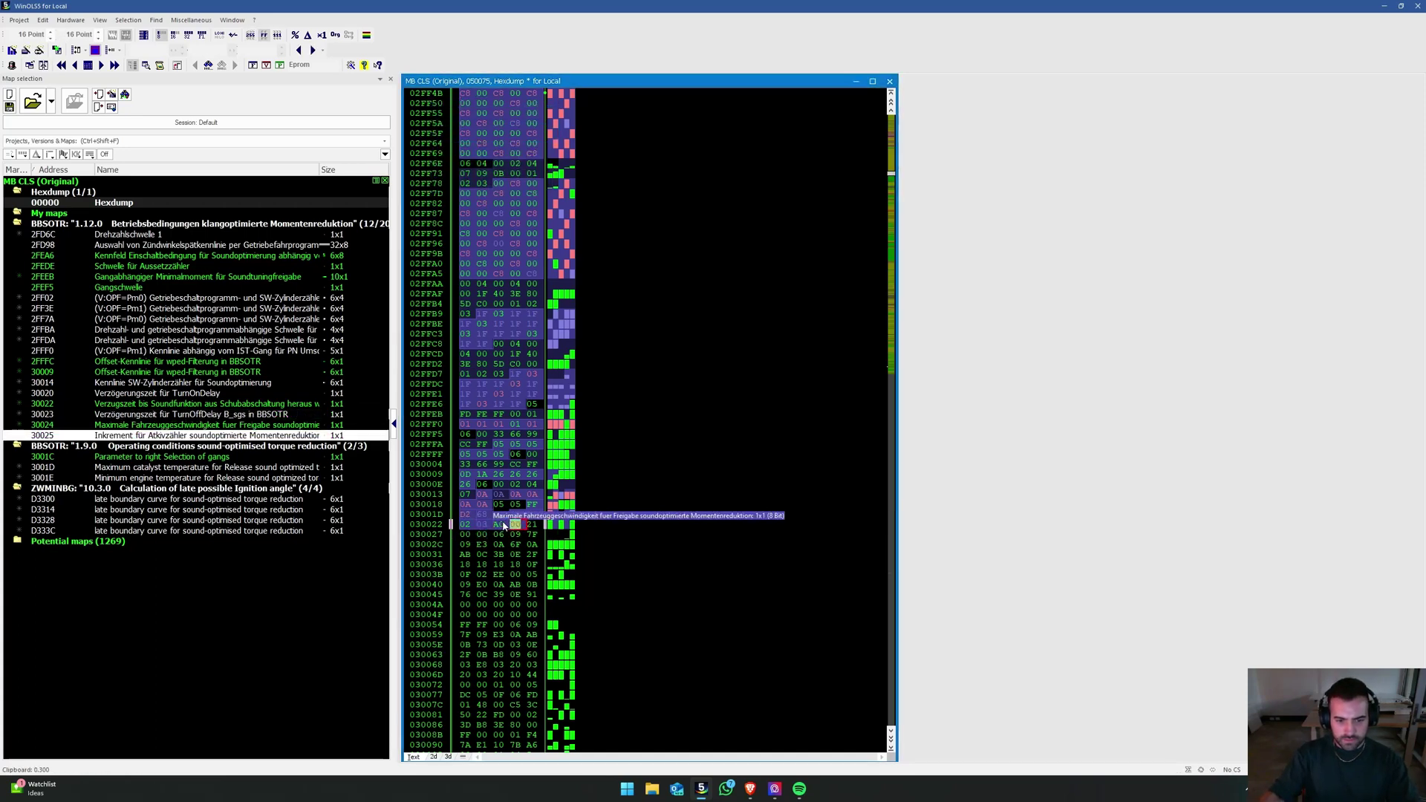
double_click(504, 526)
type("318.75")
key("Return")
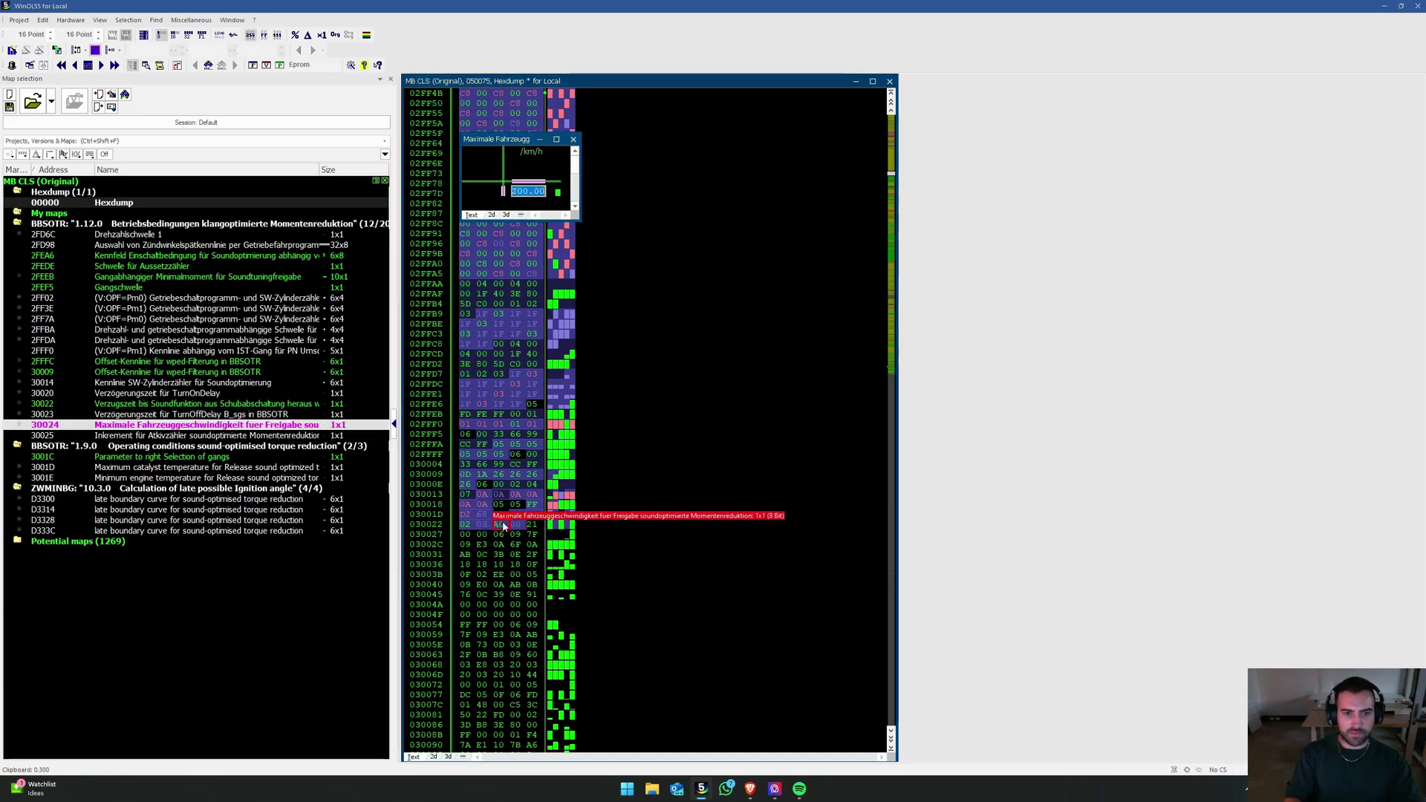
Step: Save version 'SOTR Active CLS53', export it as a binary file, and open Project properties
key("ctrl+s")
type("SOTR Active CLS534")
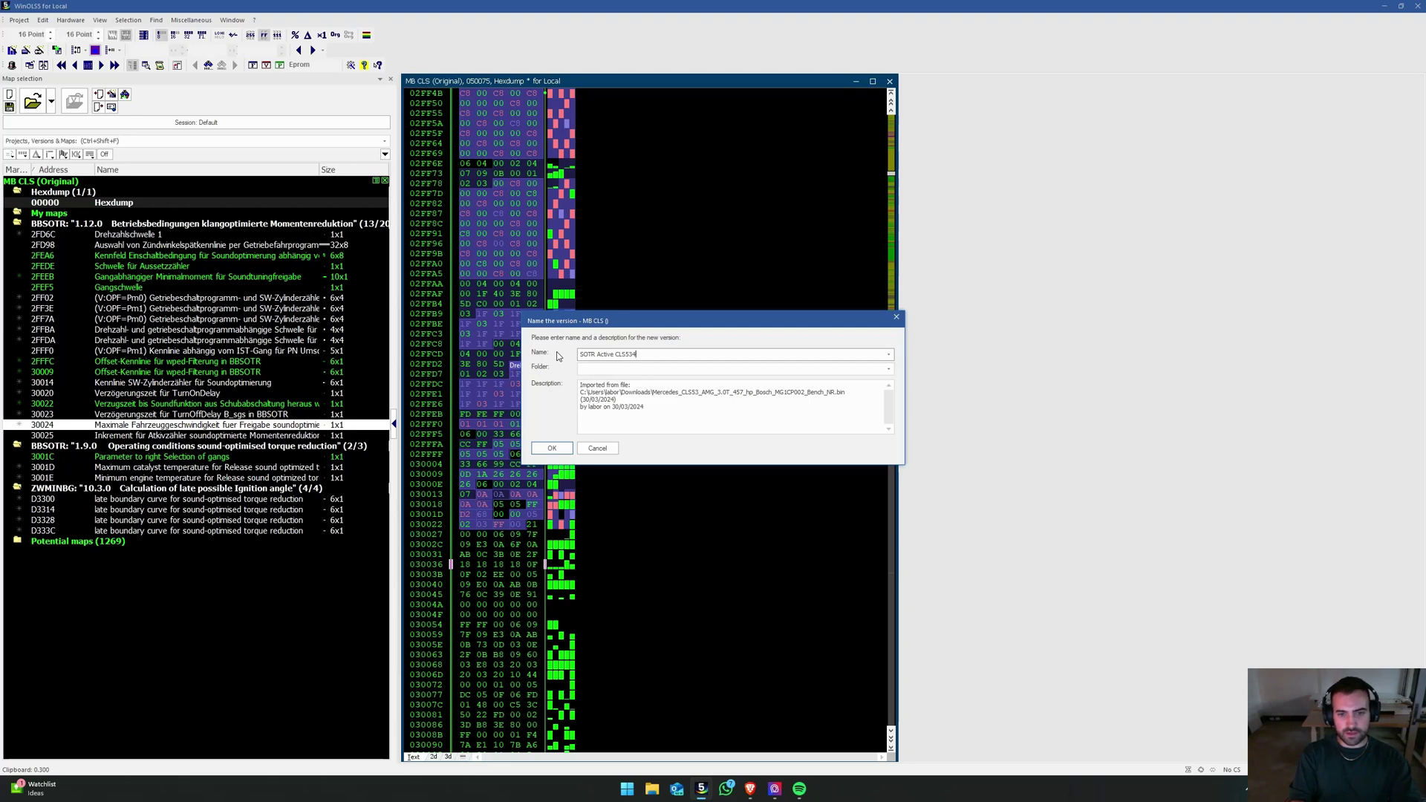
key("Return")
key("ctrl+e")
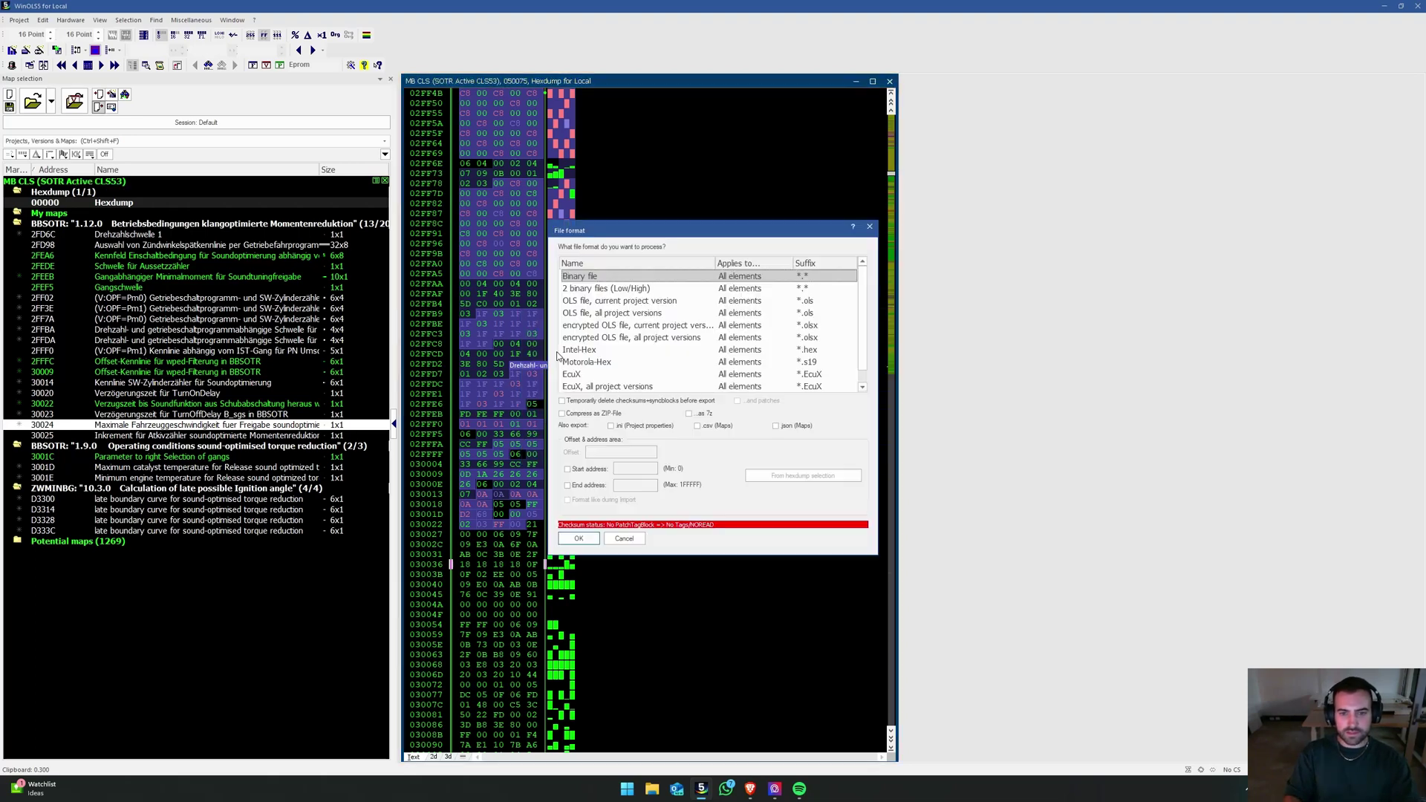
key("Return")
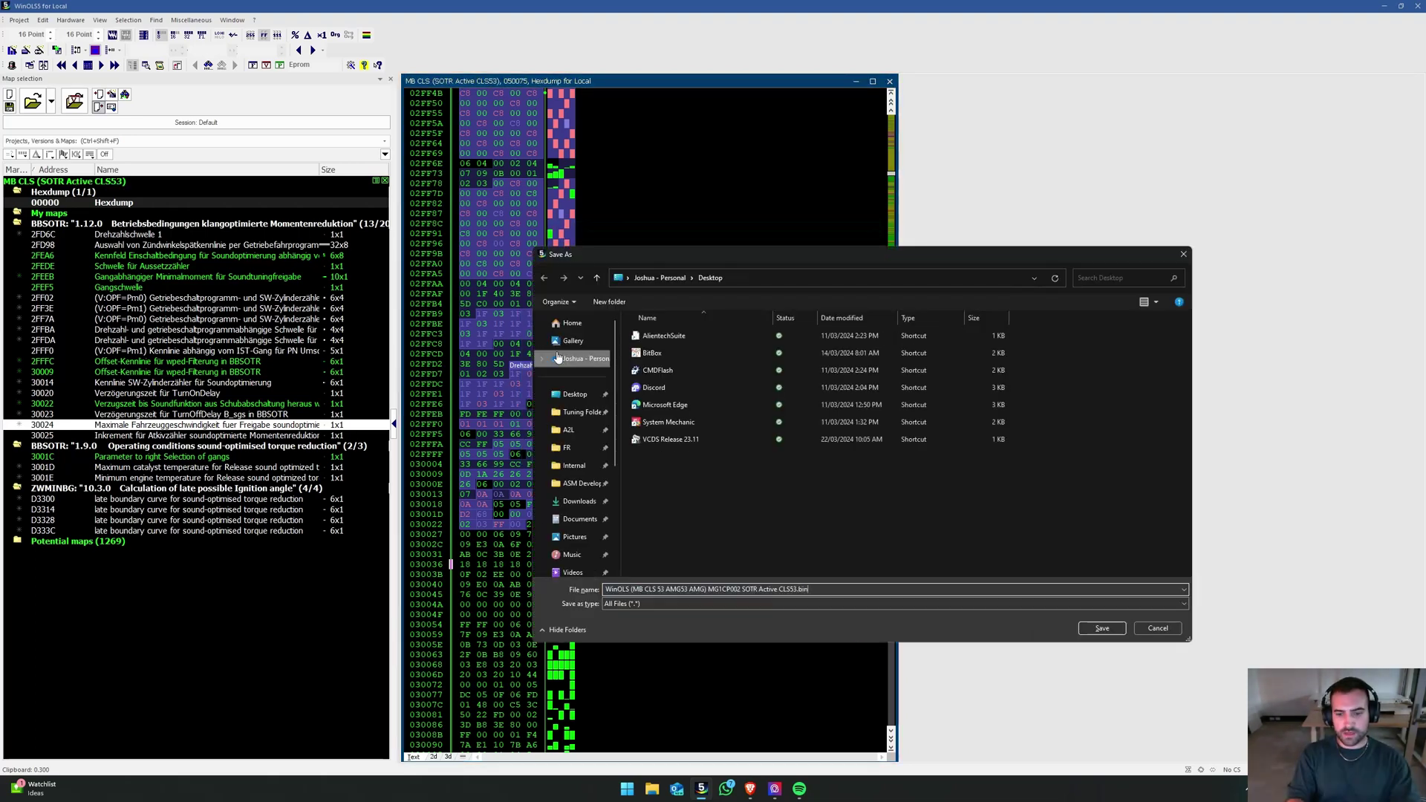
key("Return")
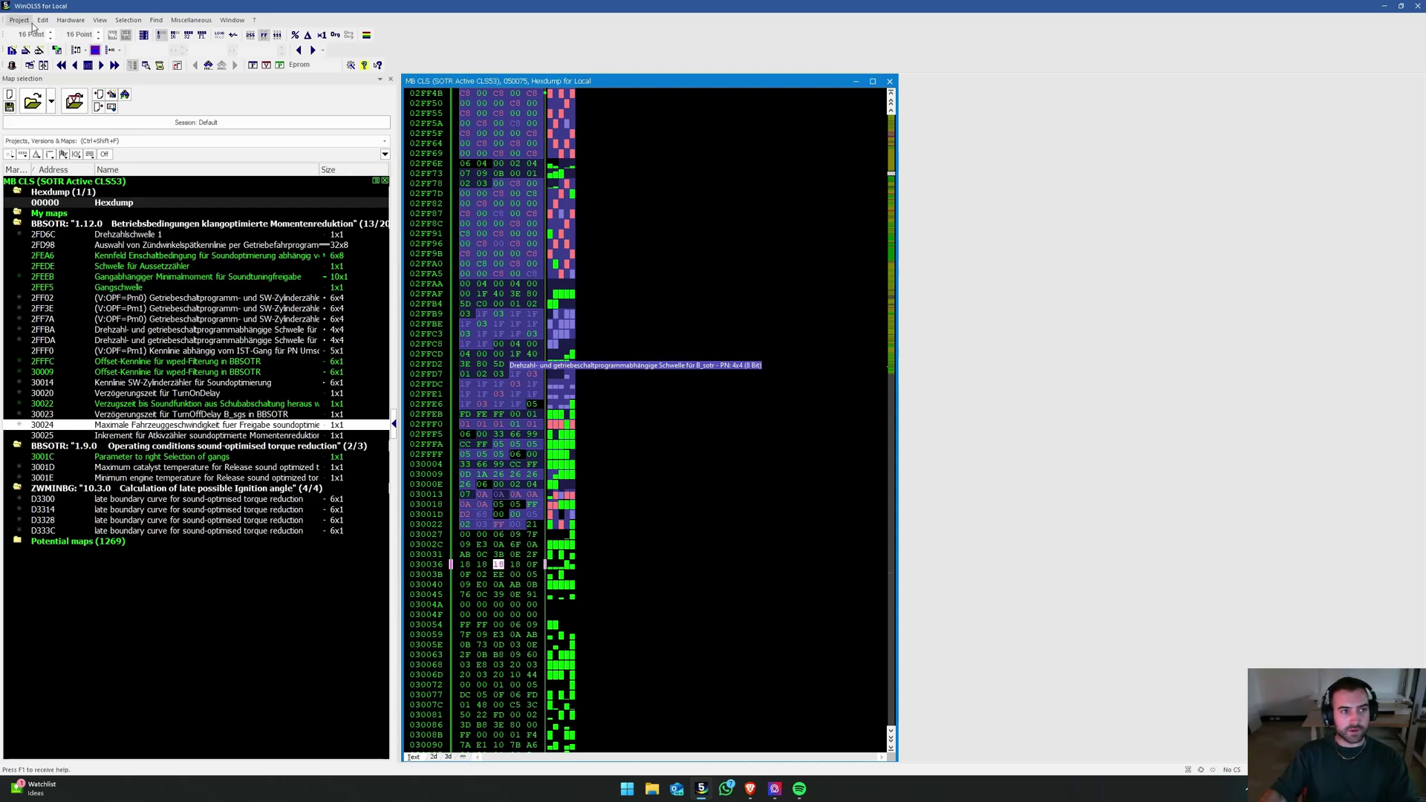
left_click(18, 20)
left_click(82, 126)
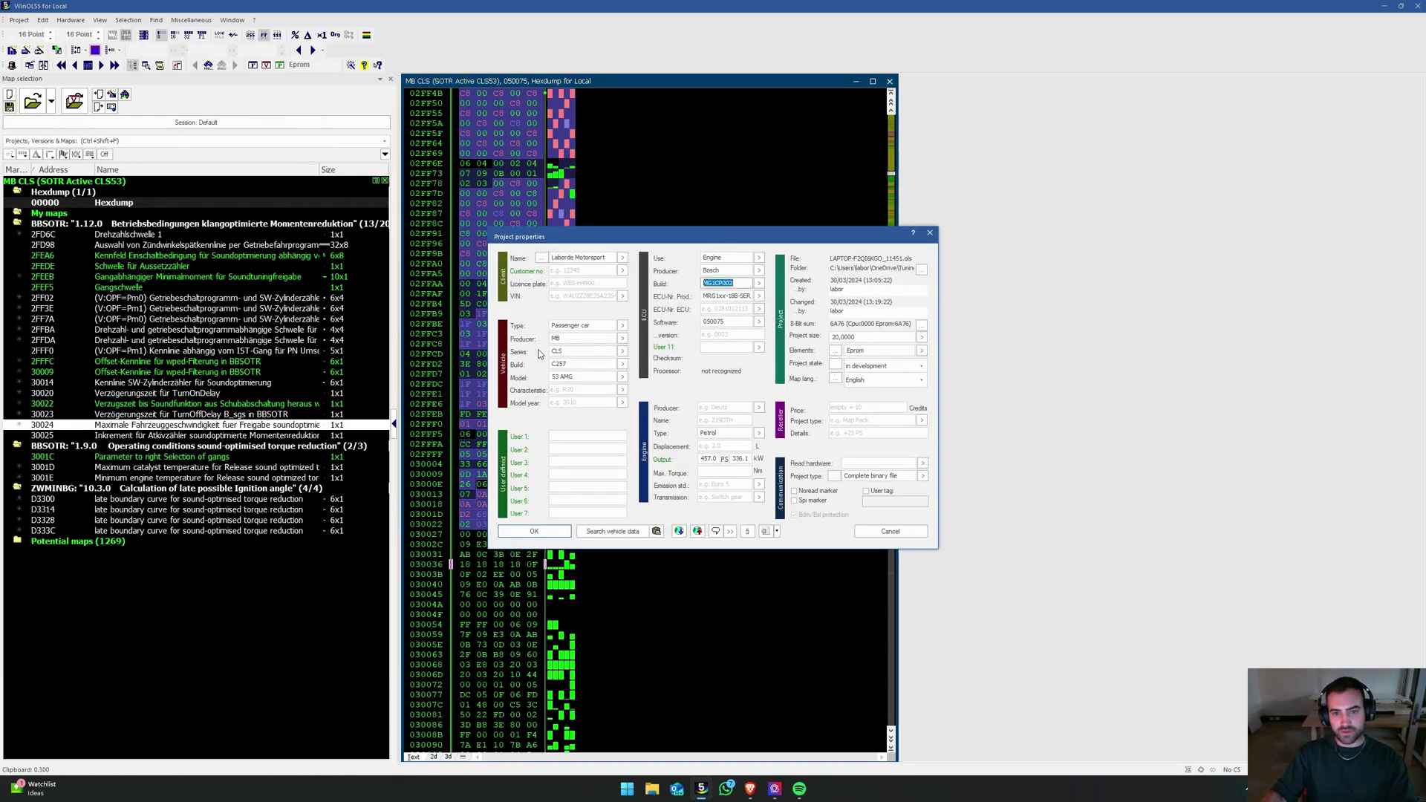